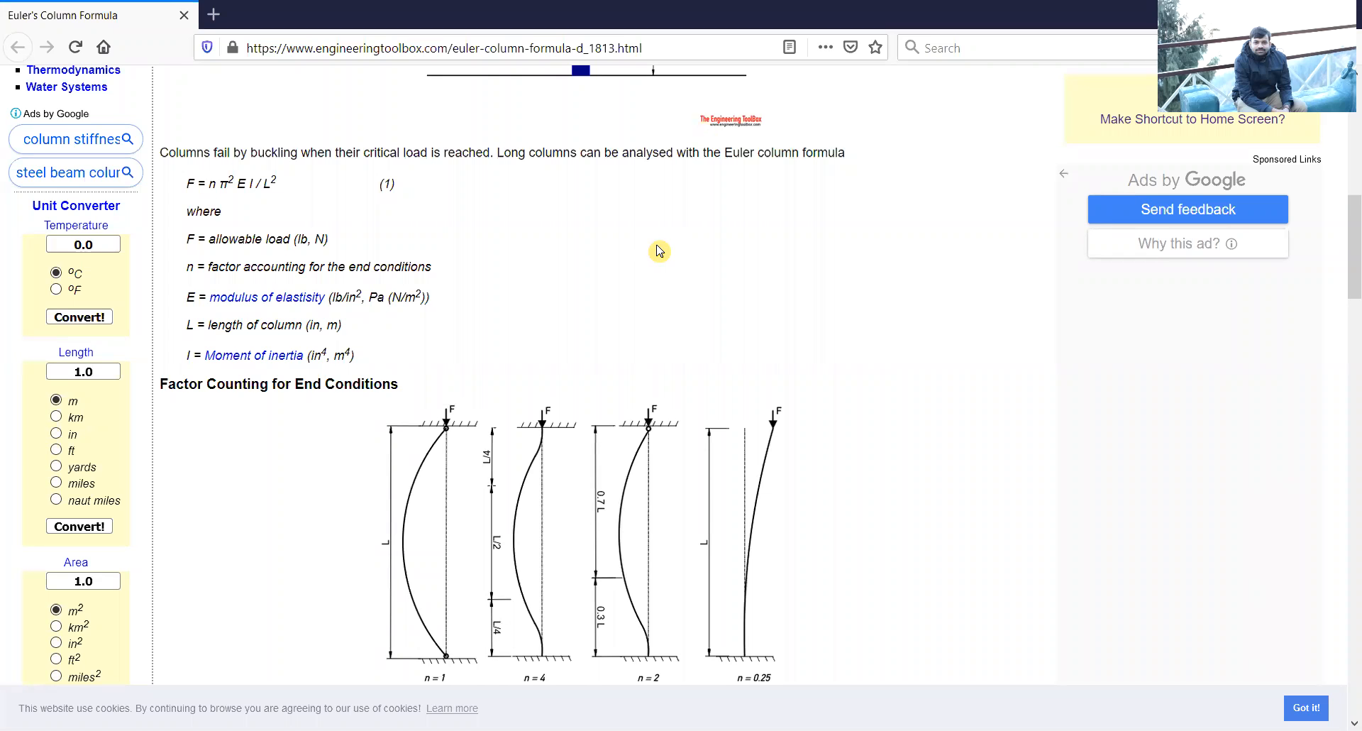
- Examine the loaded column diagram, the Euler column formula with its variables, and the factors for the four end conditions
scroll(658, 251, up, 3)
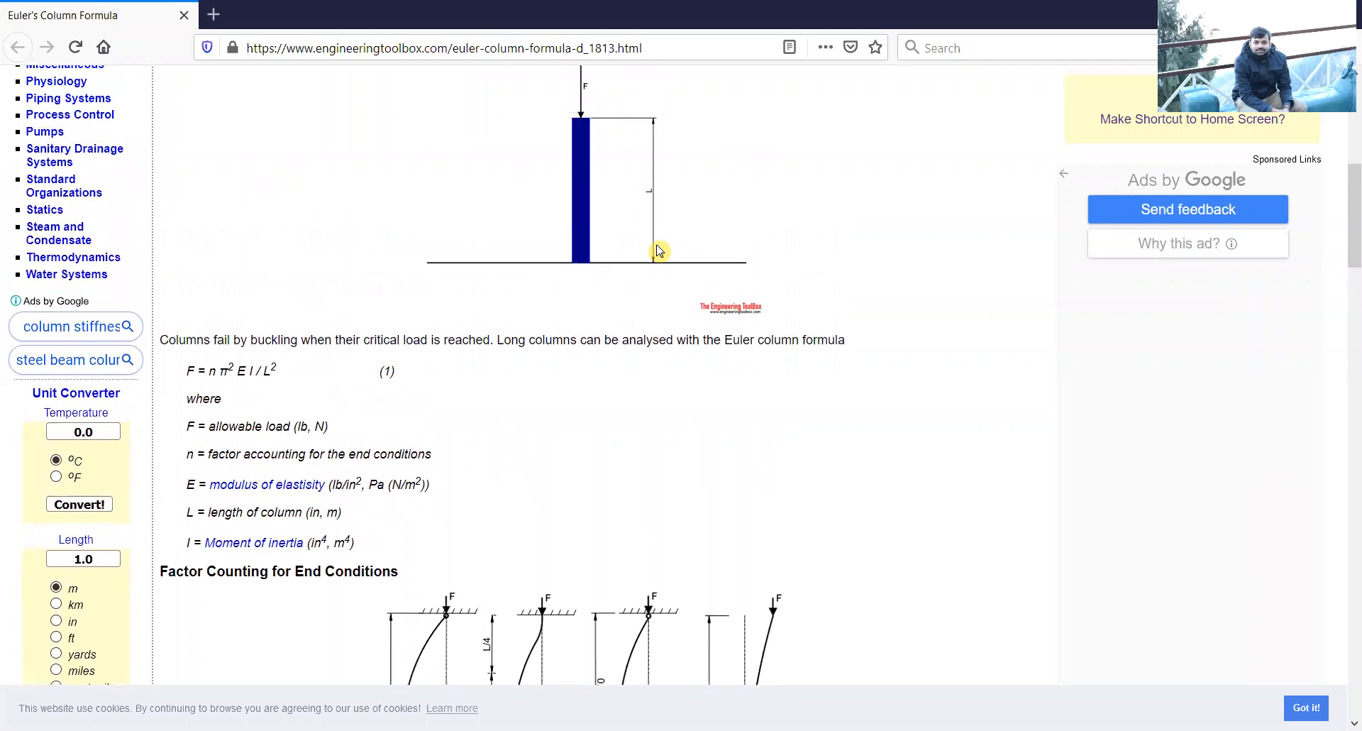
scroll(657, 250, up, 4)
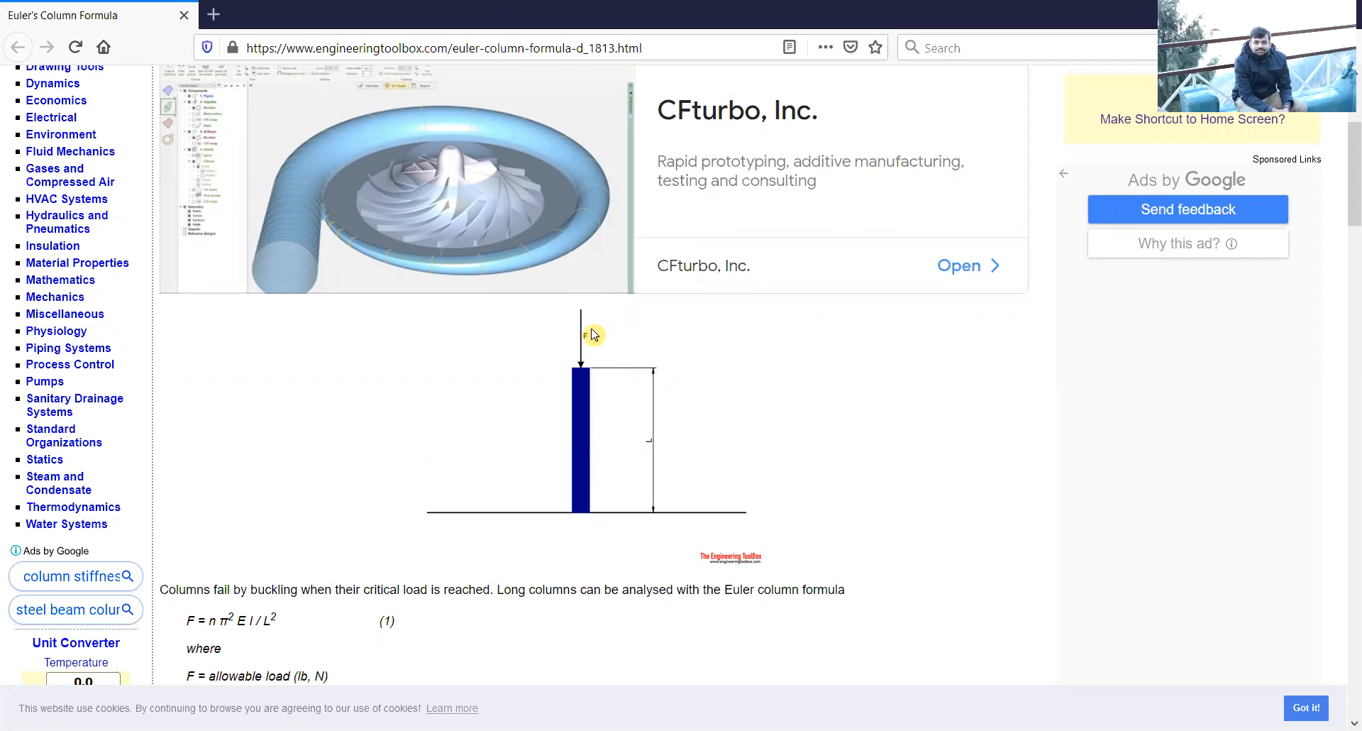
scroll(566, 420, down, 3)
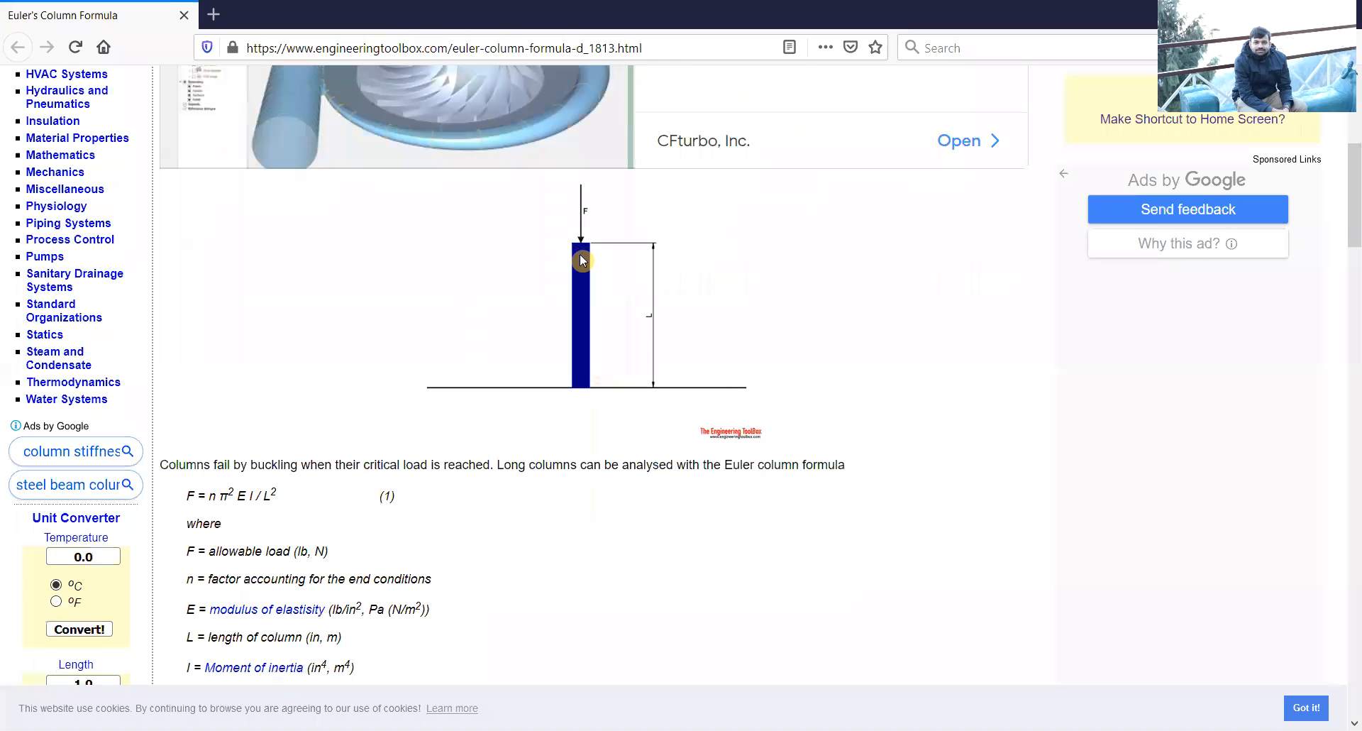
scroll(492, 357, down, 2)
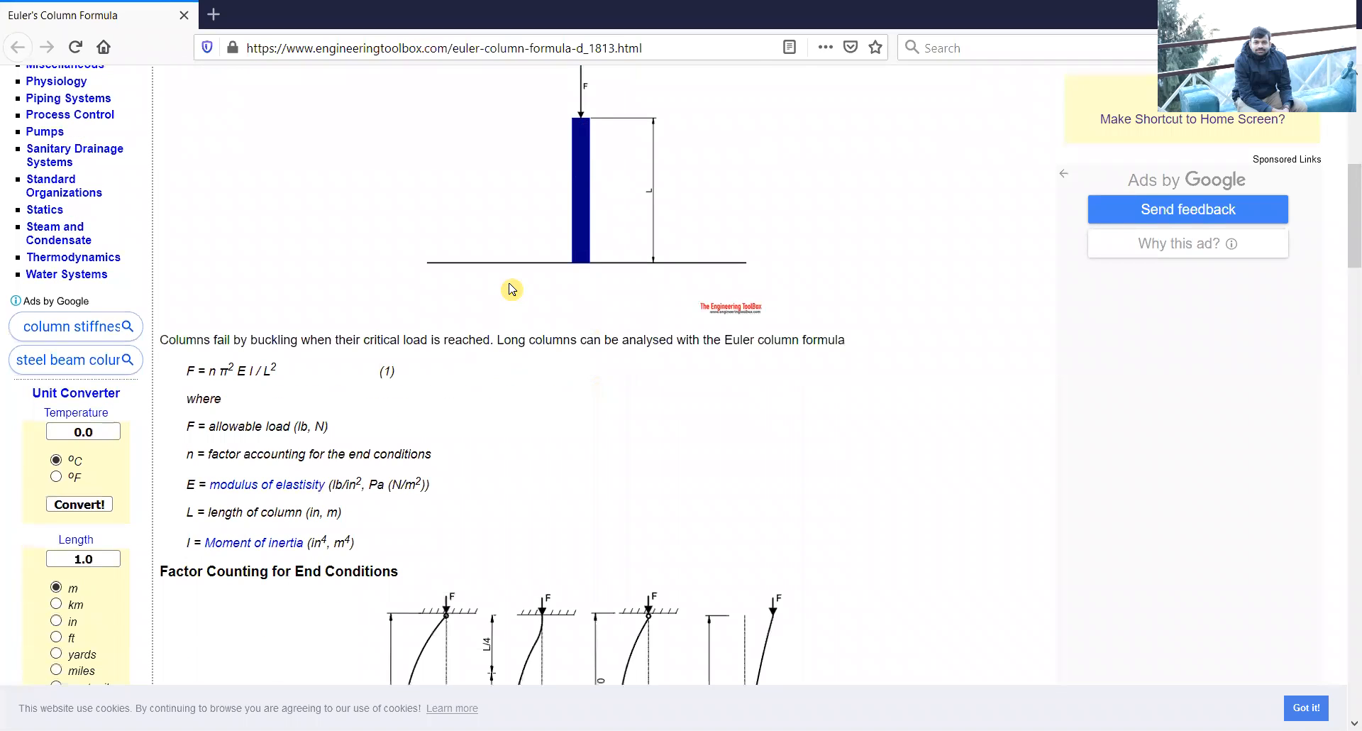
scroll(448, 316, down, 1)
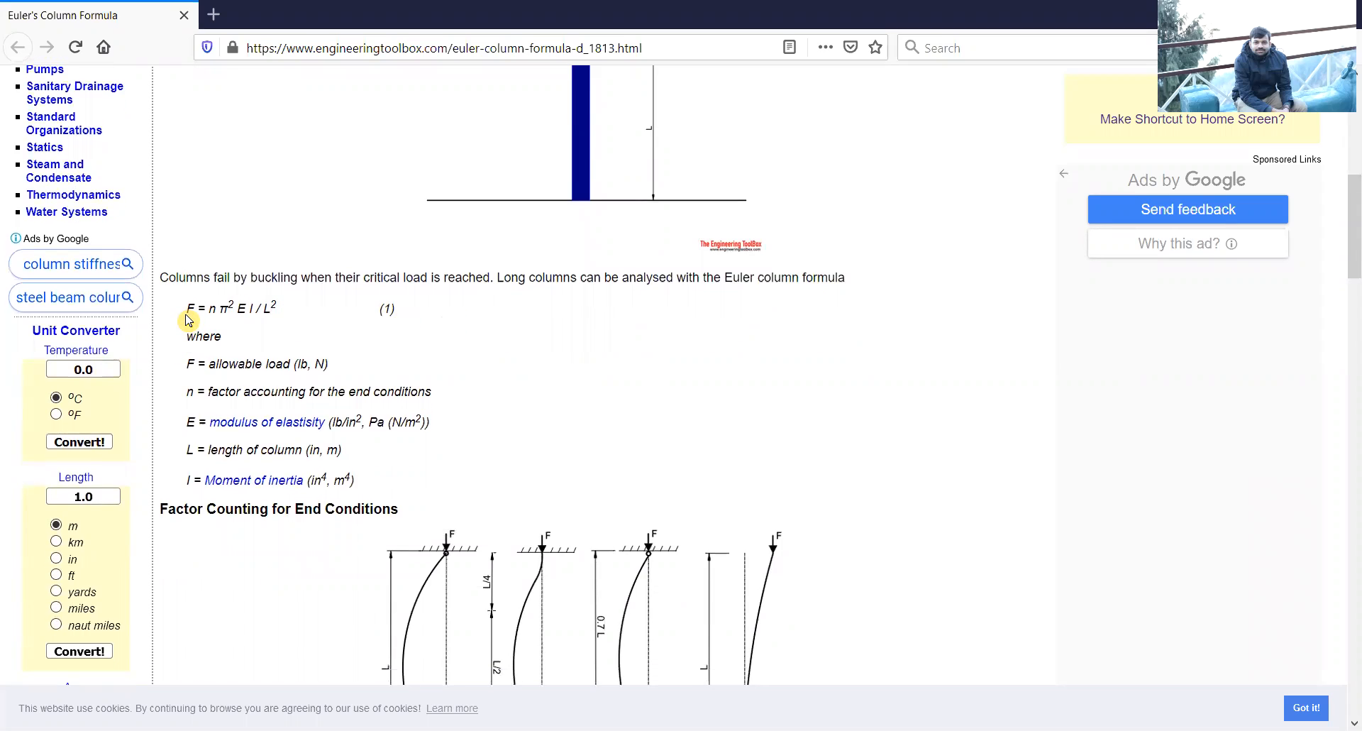
drag(188, 312, 285, 308)
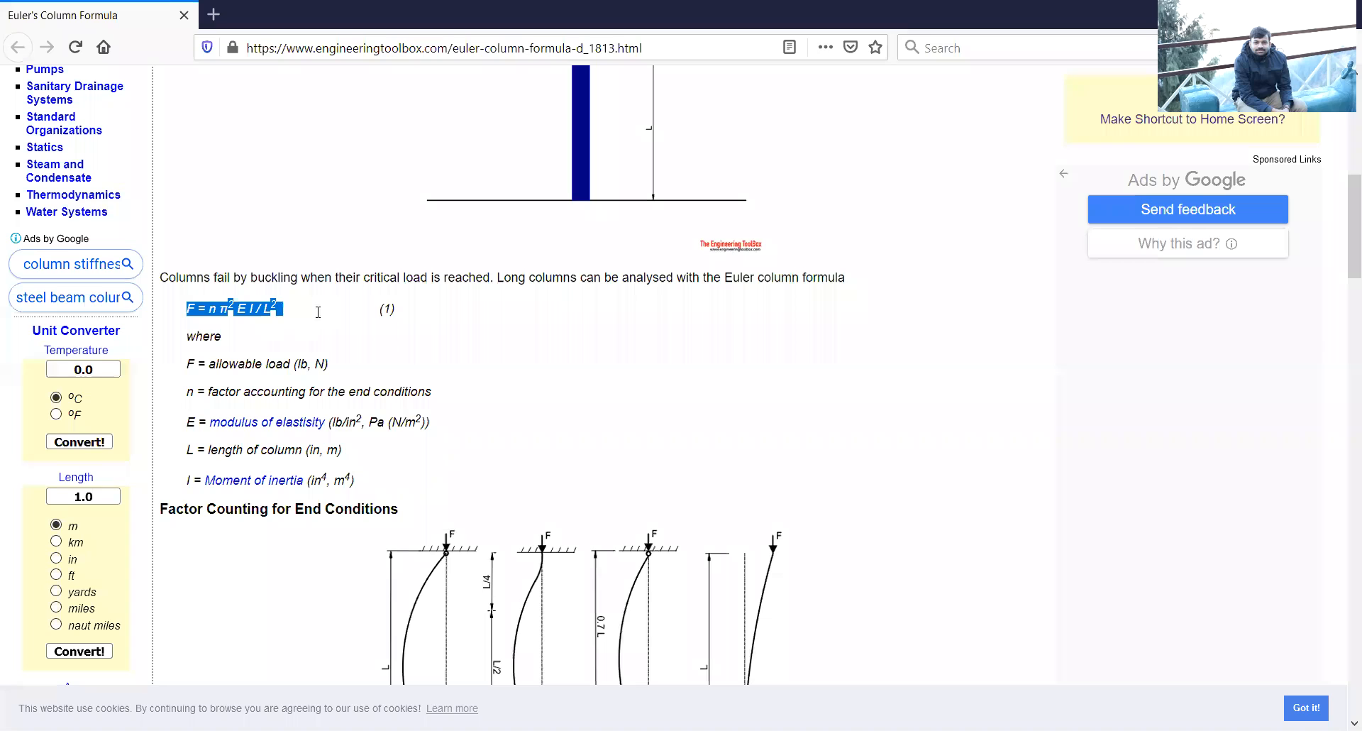
click(355, 340)
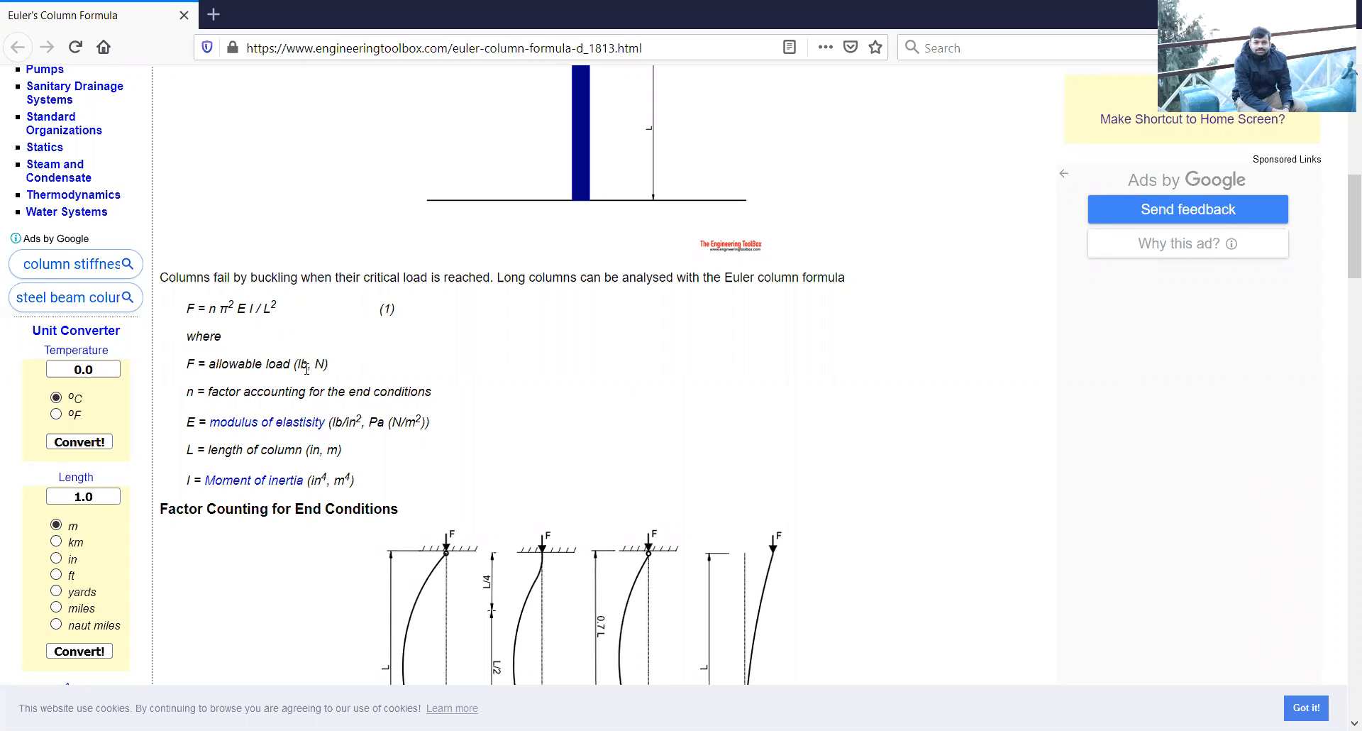
scroll(550, 374, down, 2)
scroll(550, 374, down, 3)
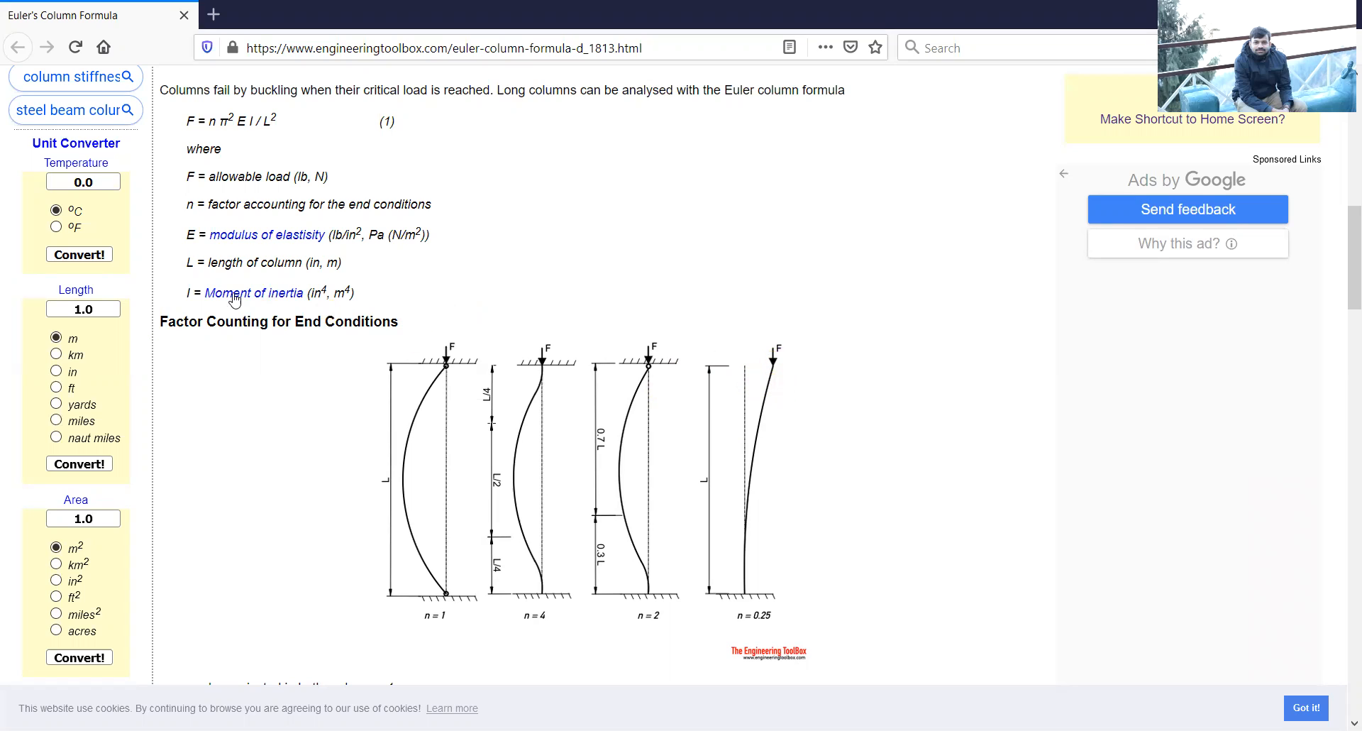
scroll(883, 403, down, 1)
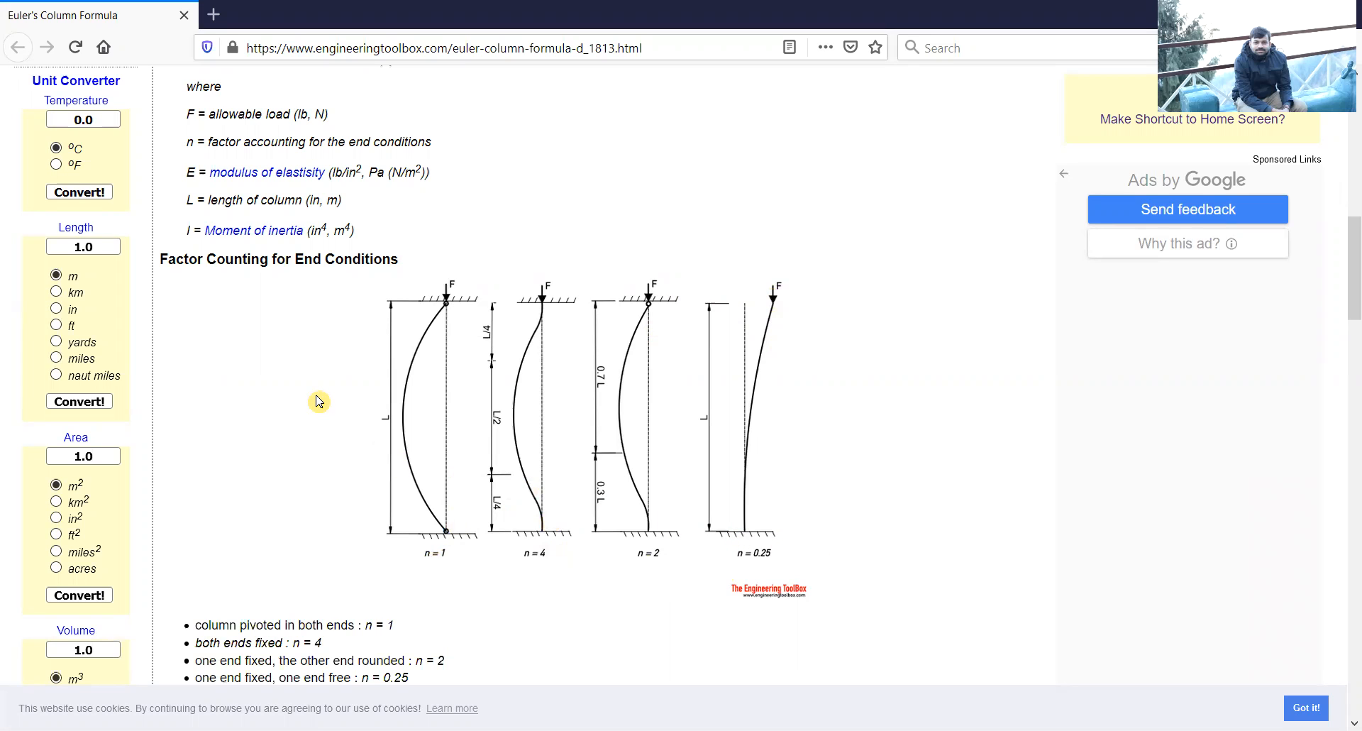
scroll(318, 402, down, 3)
scroll(318, 401, up, 5)
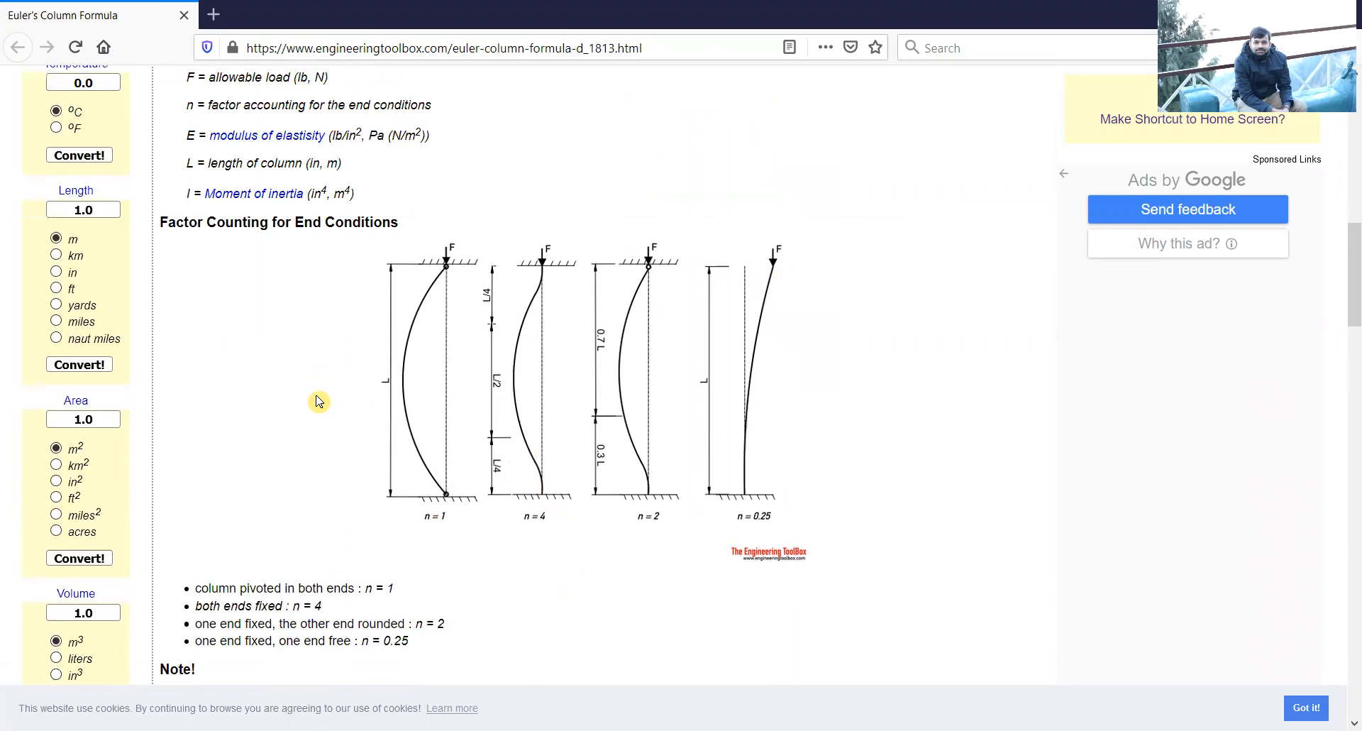
scroll(318, 402, down, 3)
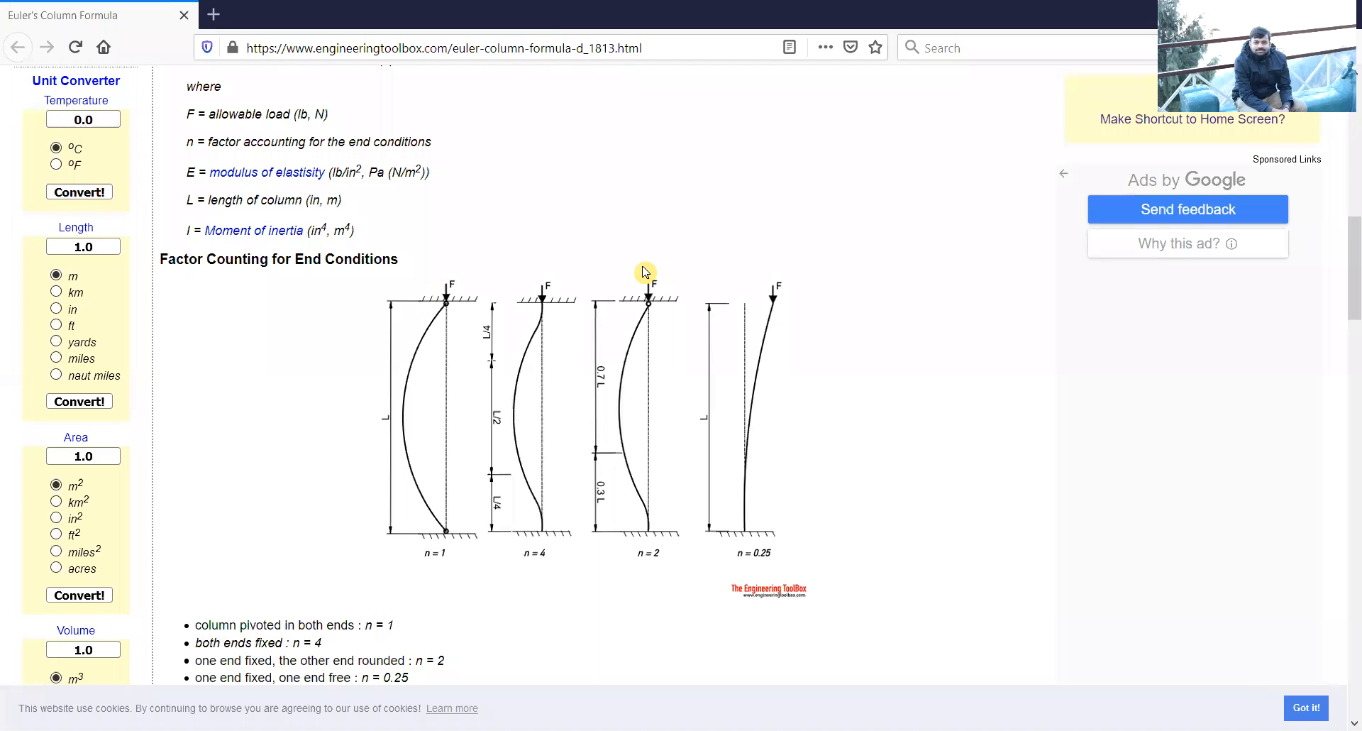
- Switch to ANSYS Workbench, add a standalone Static Structural system beside Eigenvalue Buckling, and open its geometry in DesignModeler
key(alt+Tab)
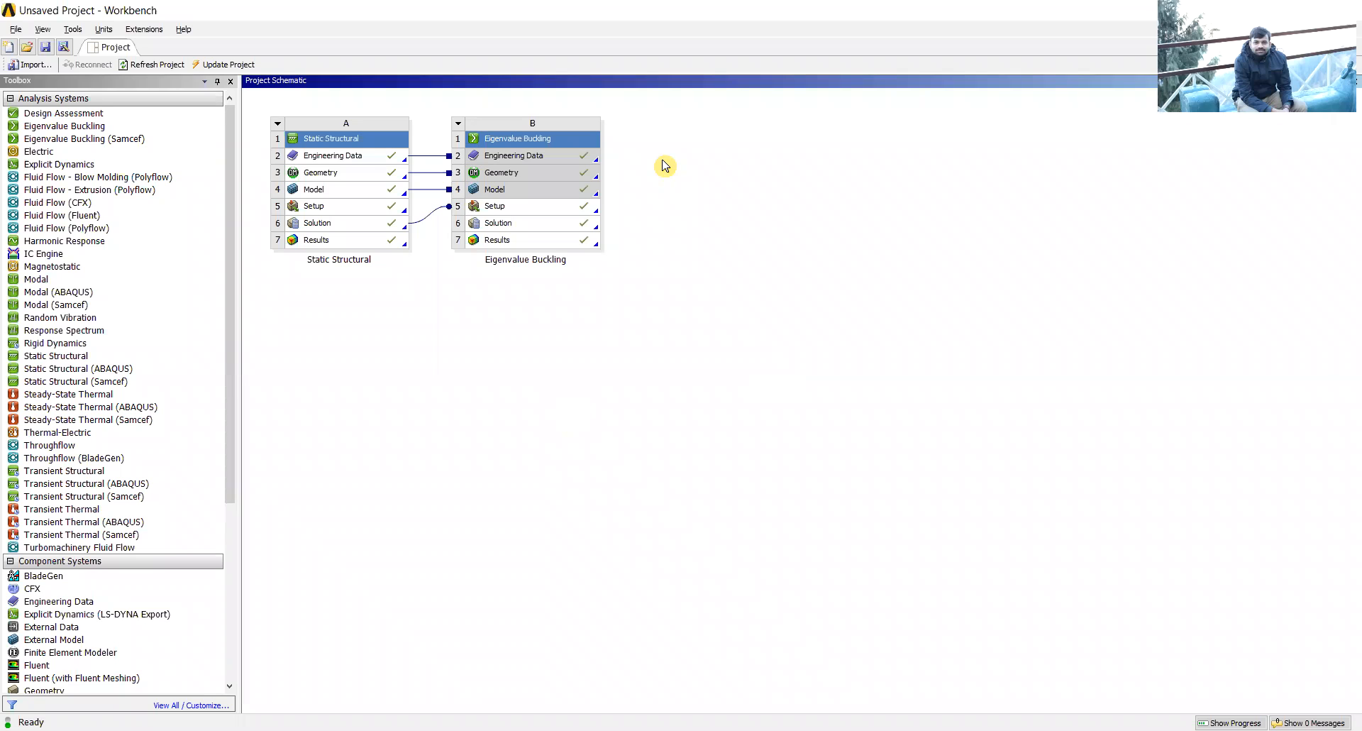
click(774, 105)
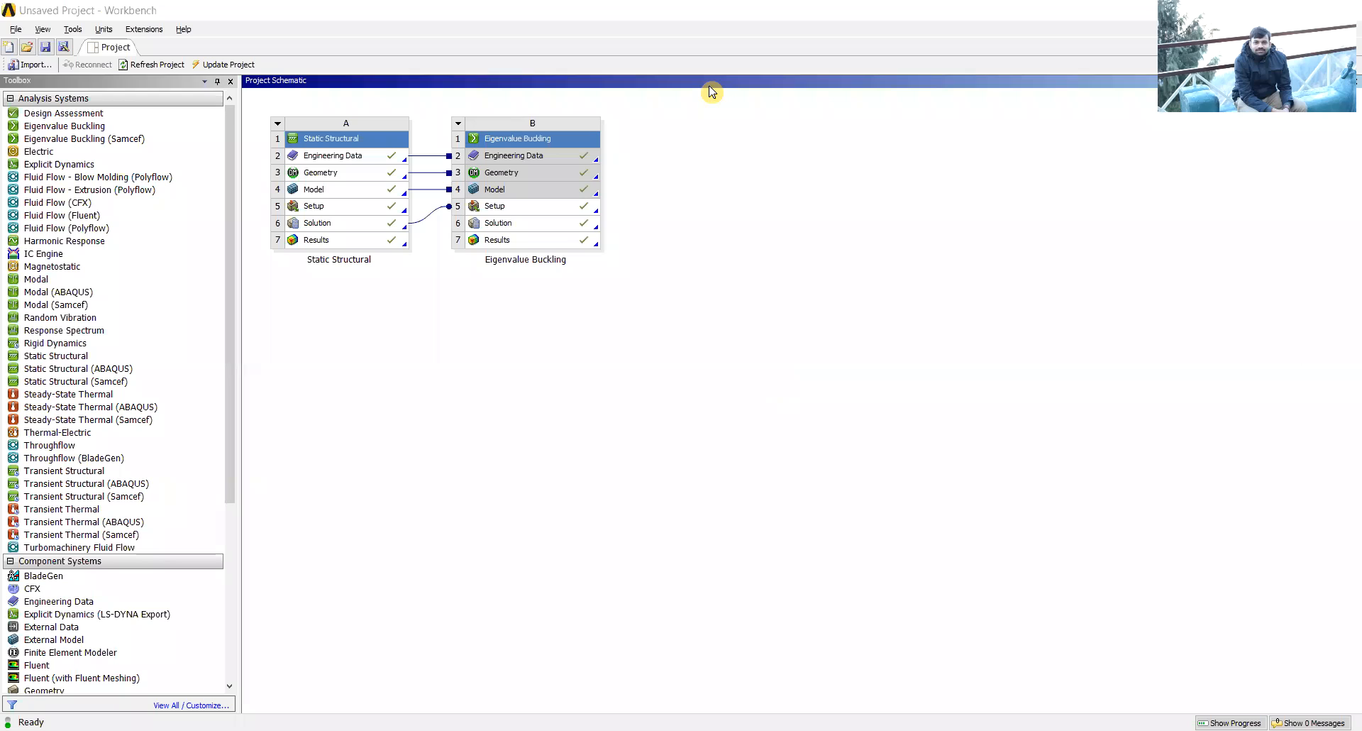
click(29, 280)
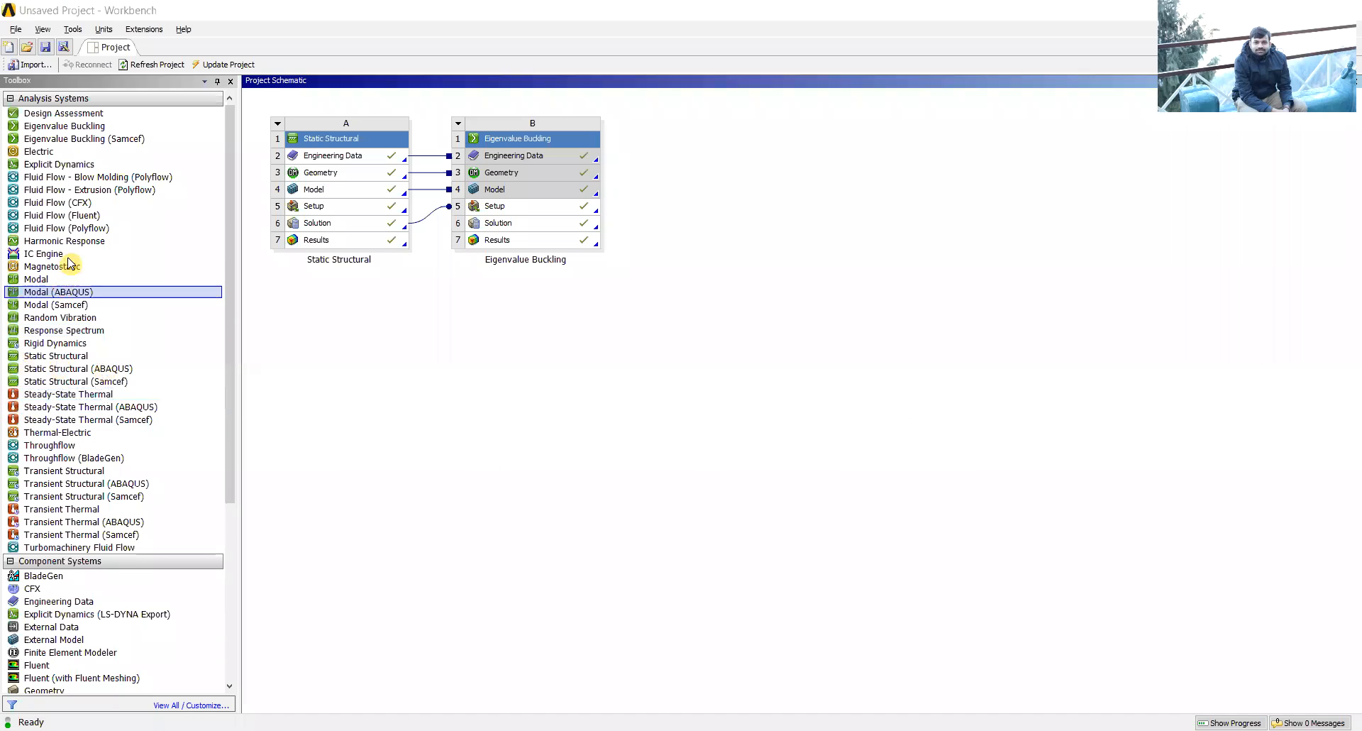
drag(47, 362, 715, 154)
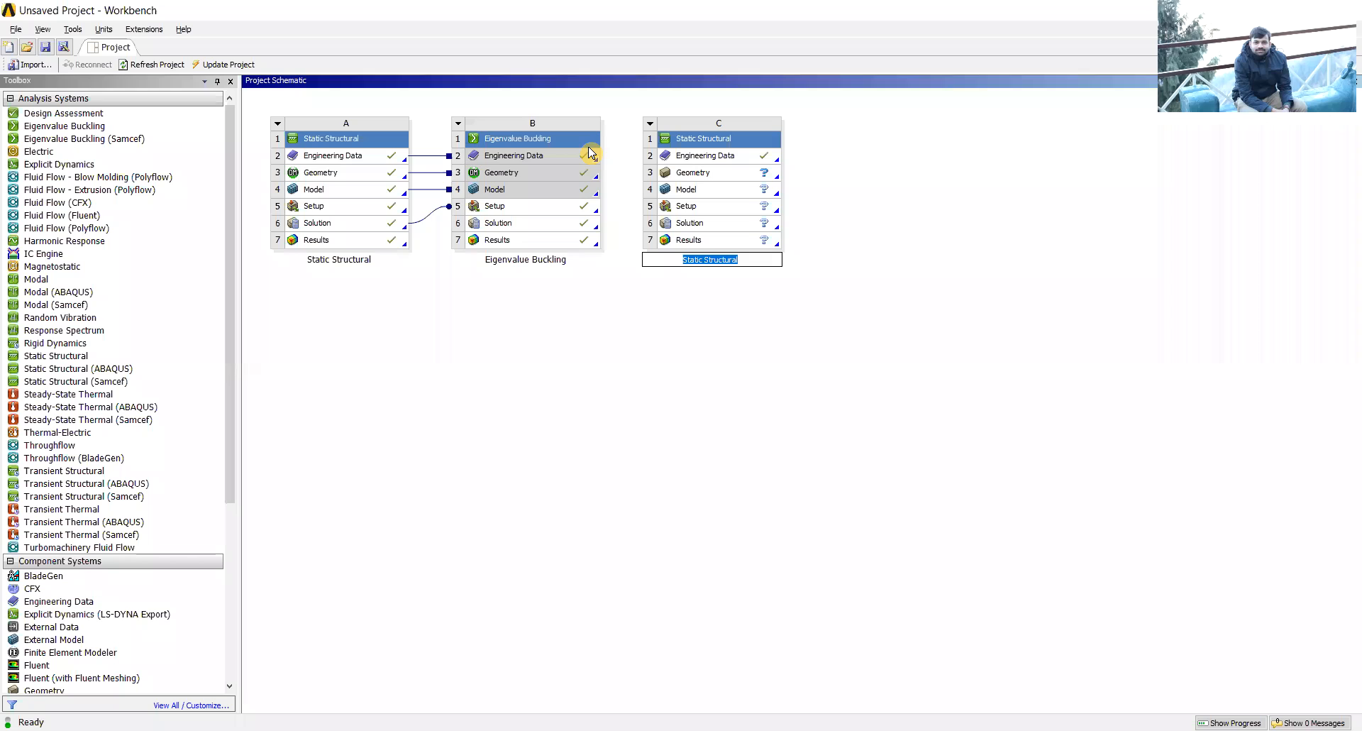
double_click(710, 179)
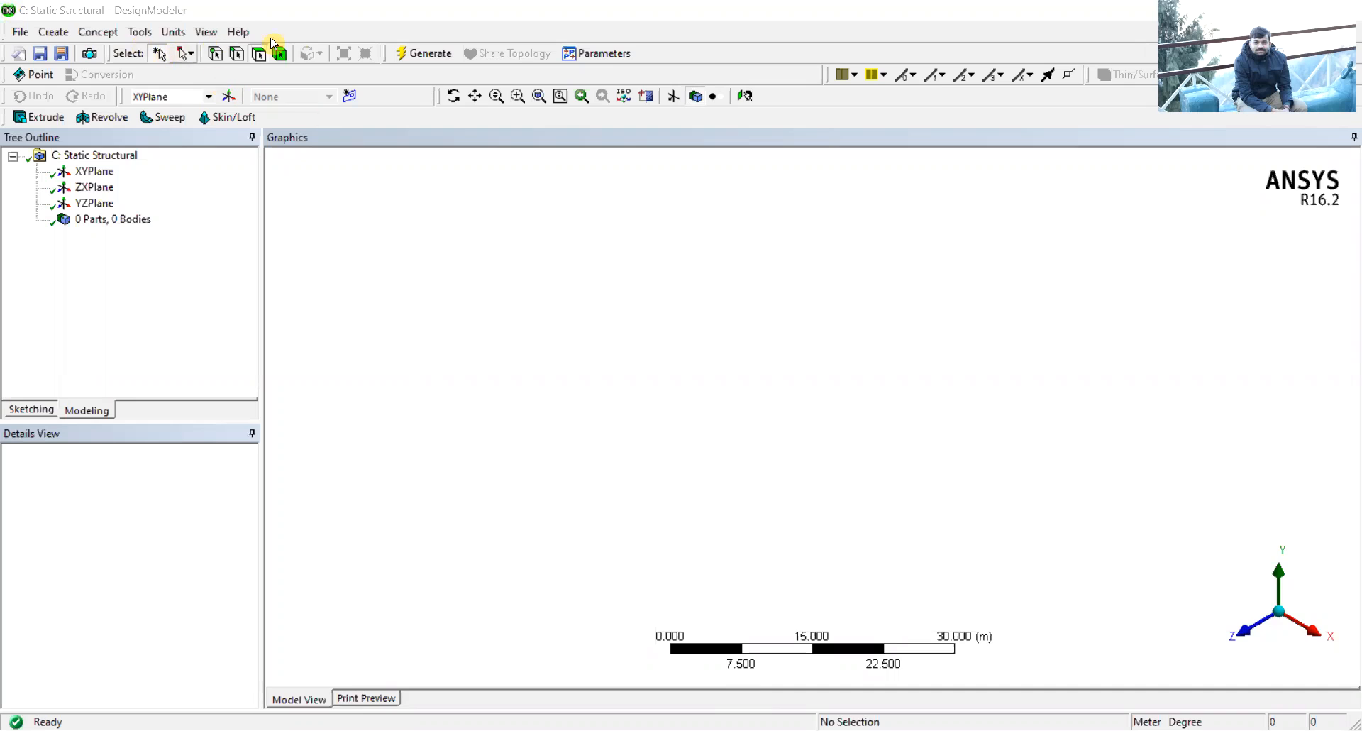
- Sketch a vertical line about 20.9 m long on the XYPlane, from the origin upward along the Y axis
click(173, 33)
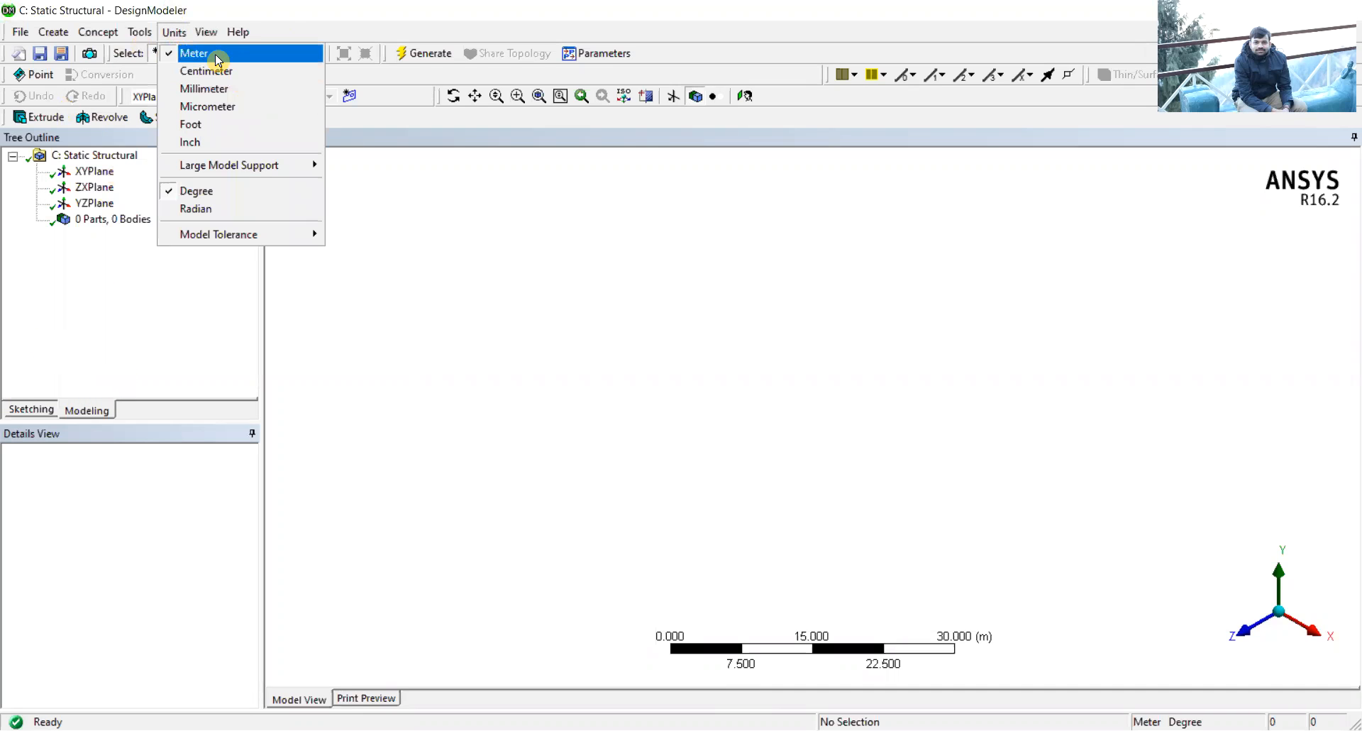
click(468, 323)
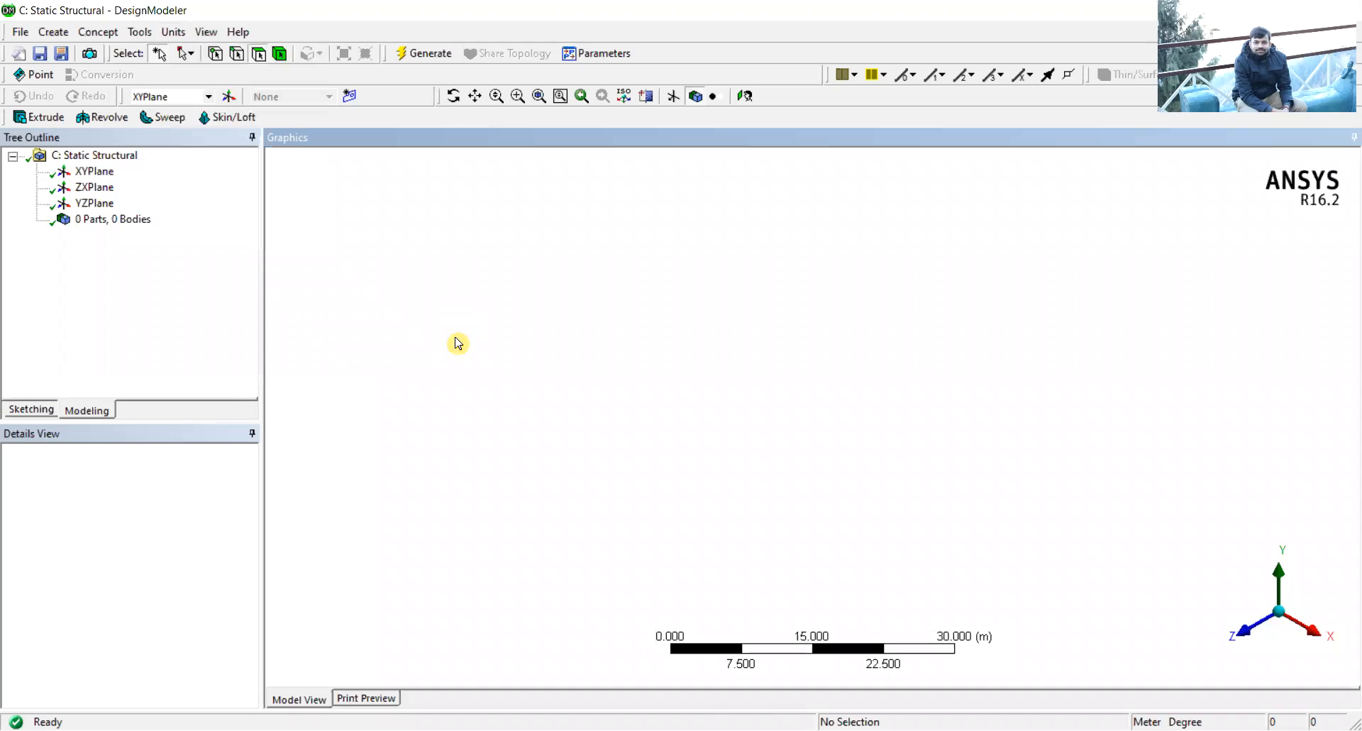
click(99, 173)
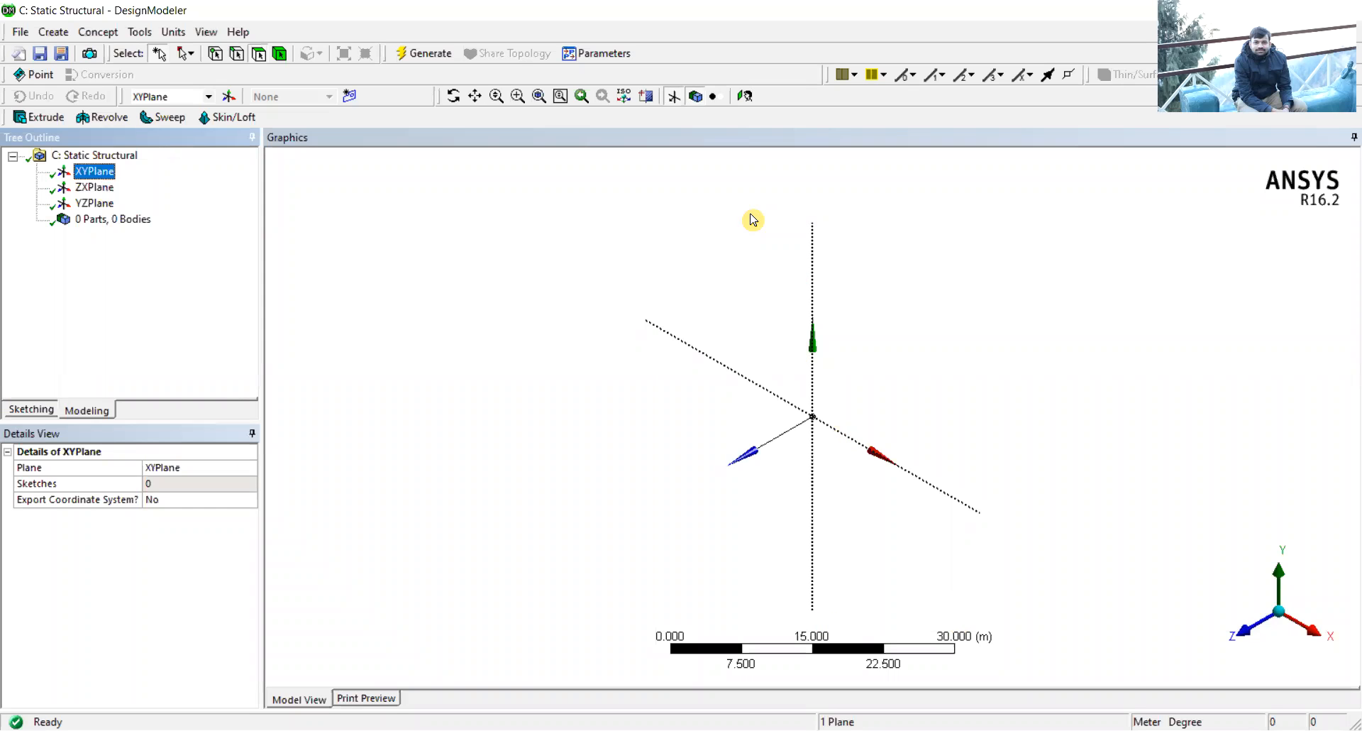
click(744, 97)
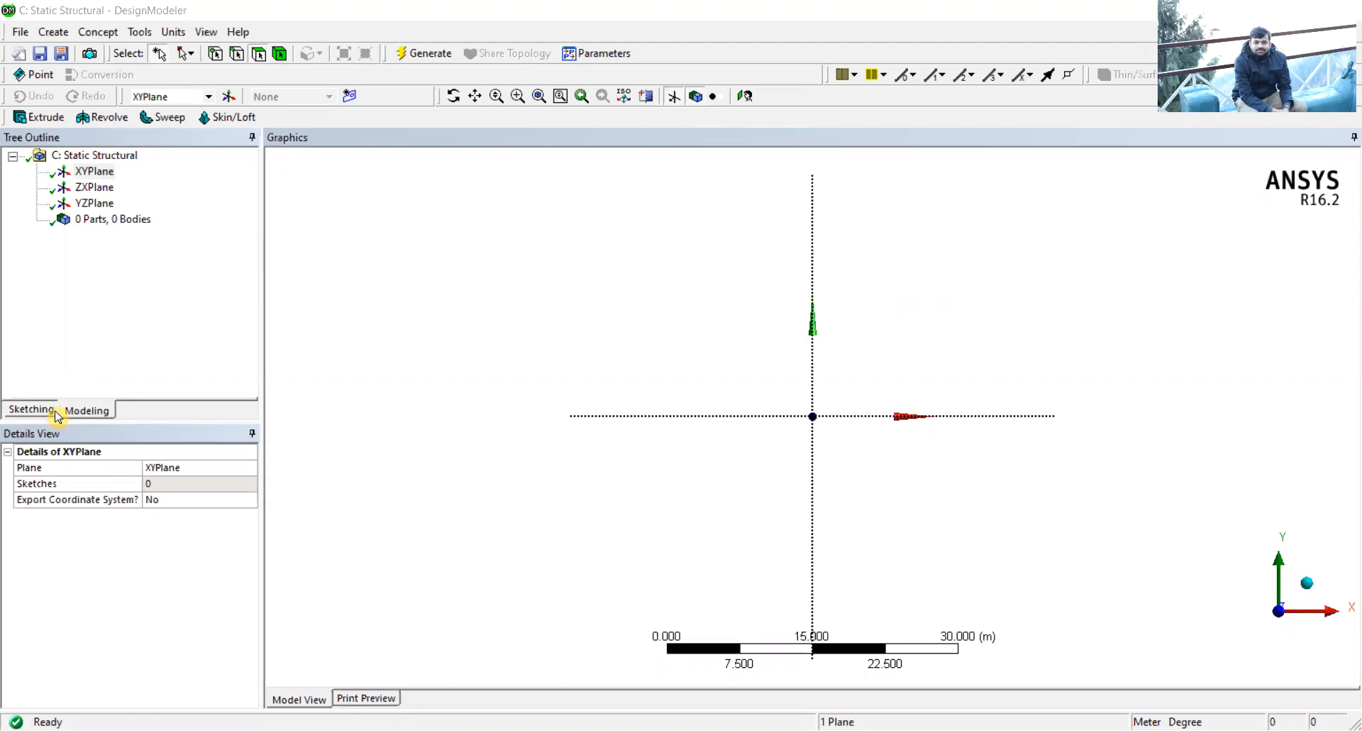
click(29, 412)
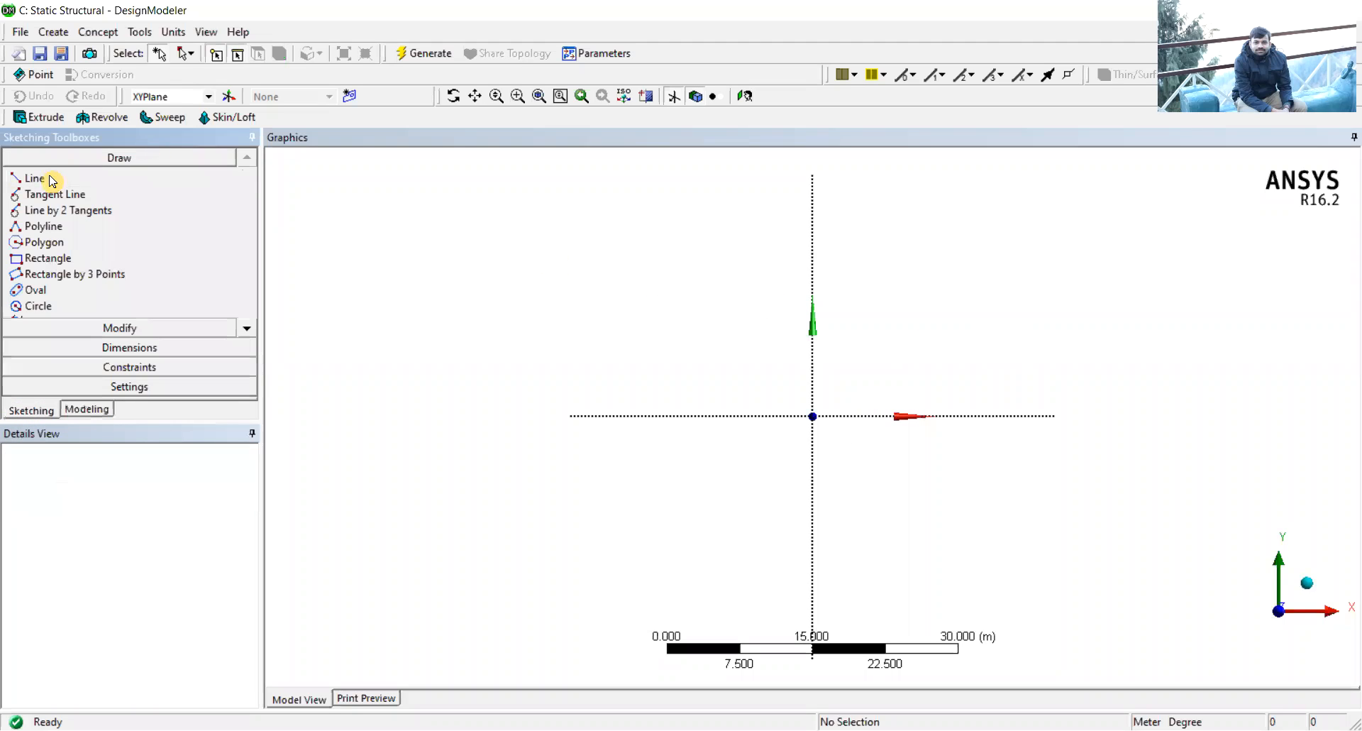
click(46, 183)
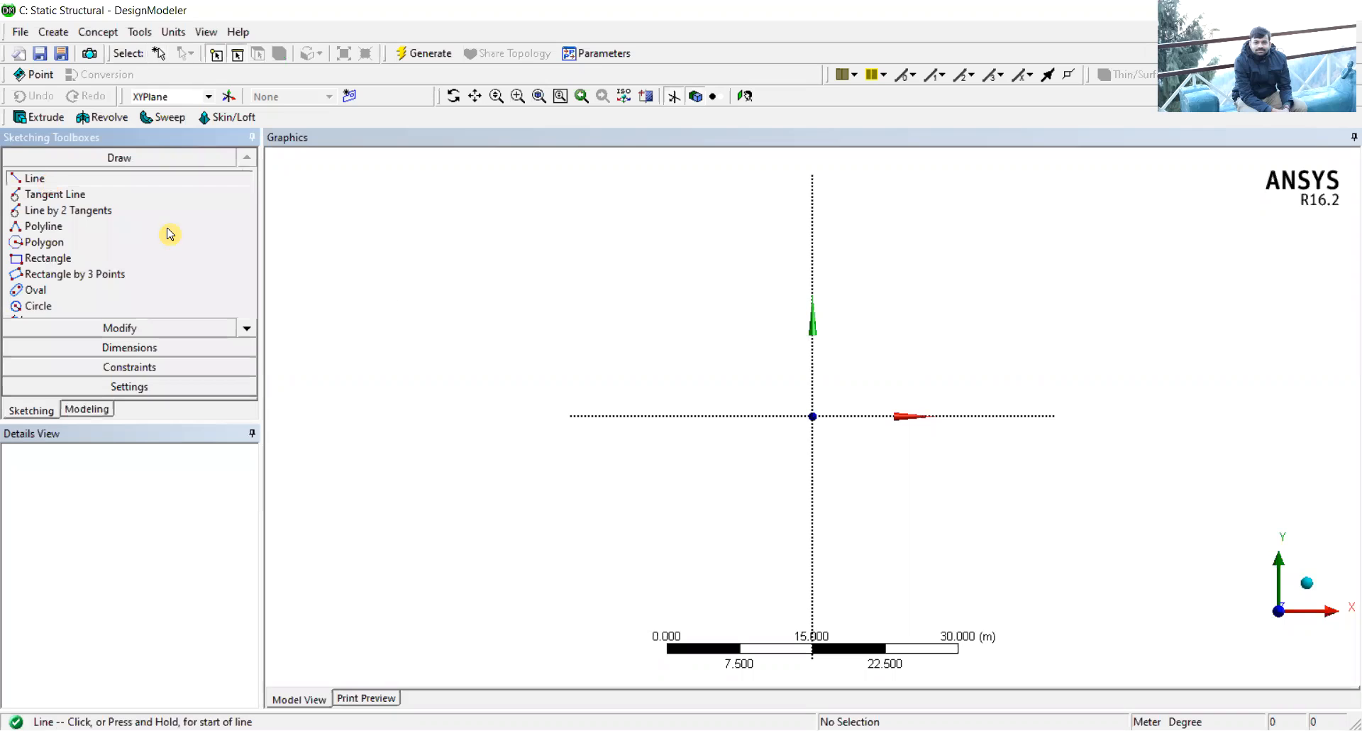
click(813, 417)
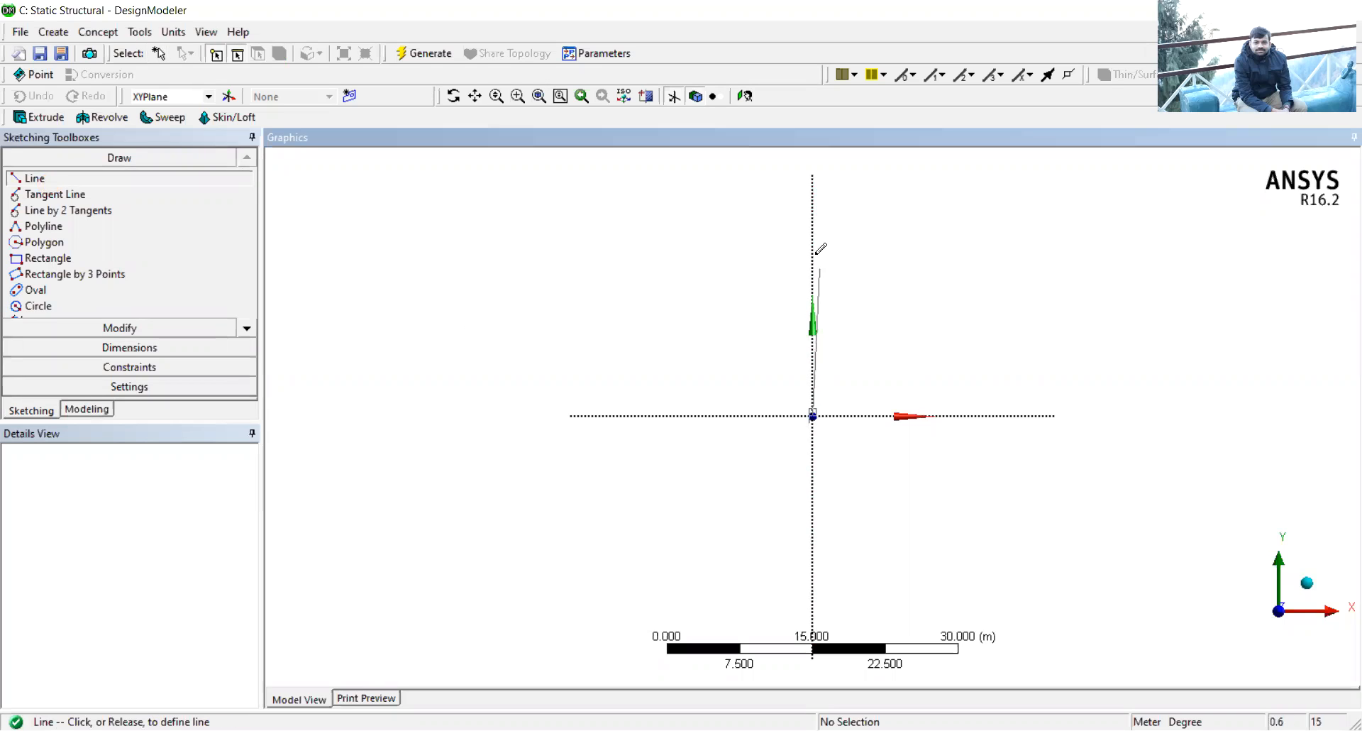
click(813, 213)
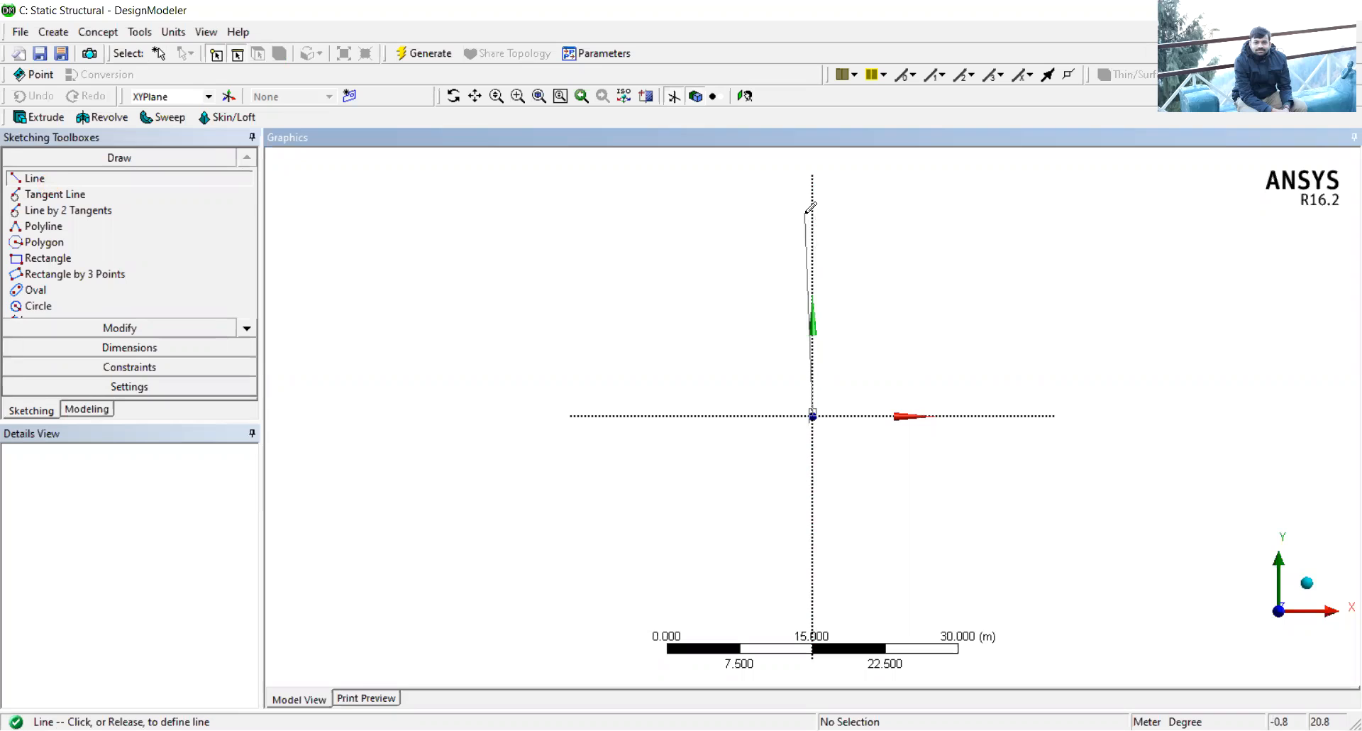
click(813, 213)
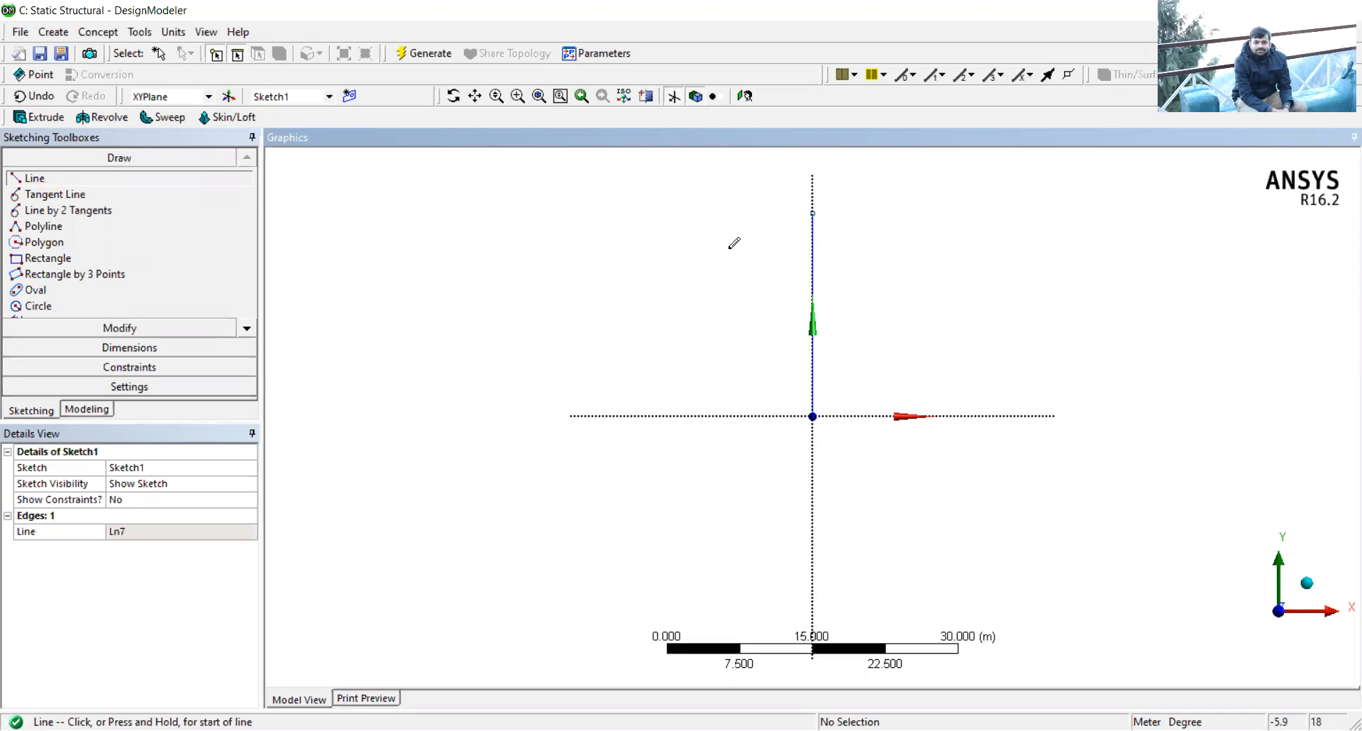
- Dimension the vertical line's length and set it to 10 m
click(116, 347)
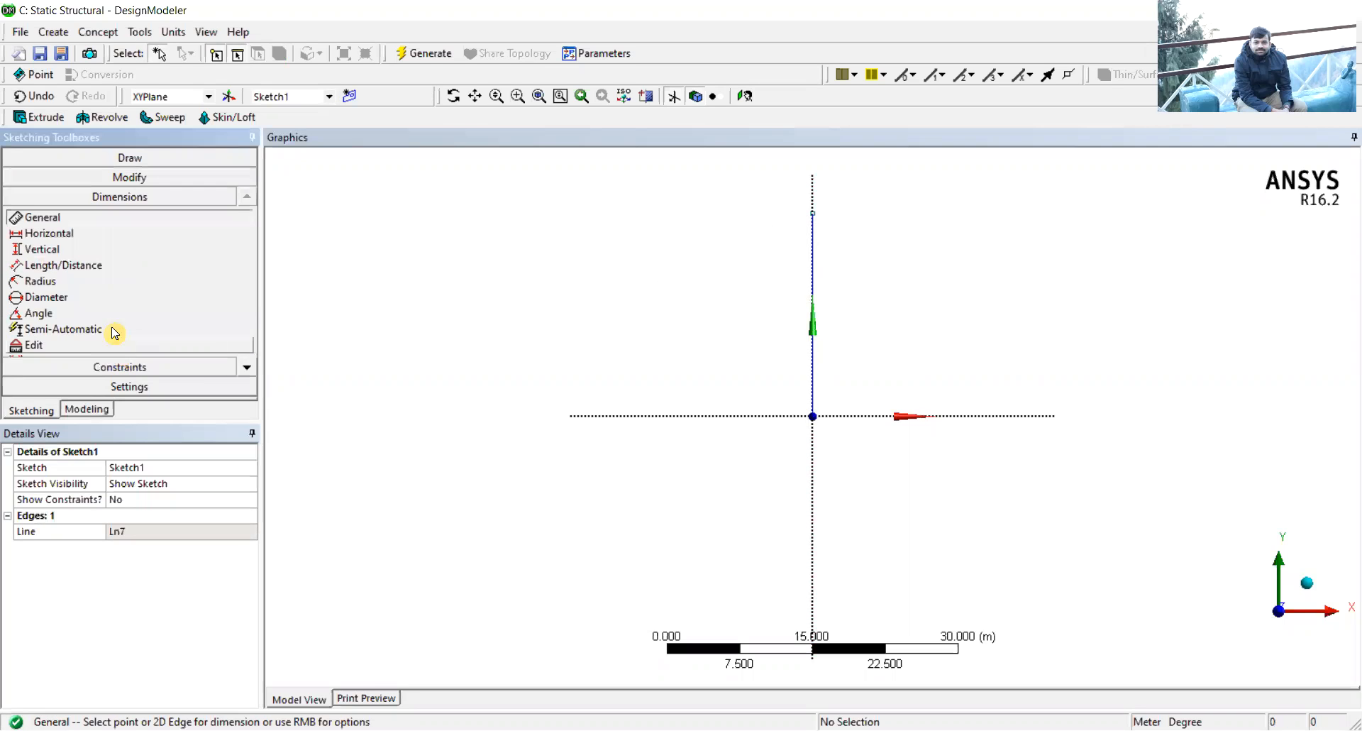
click(813, 273)
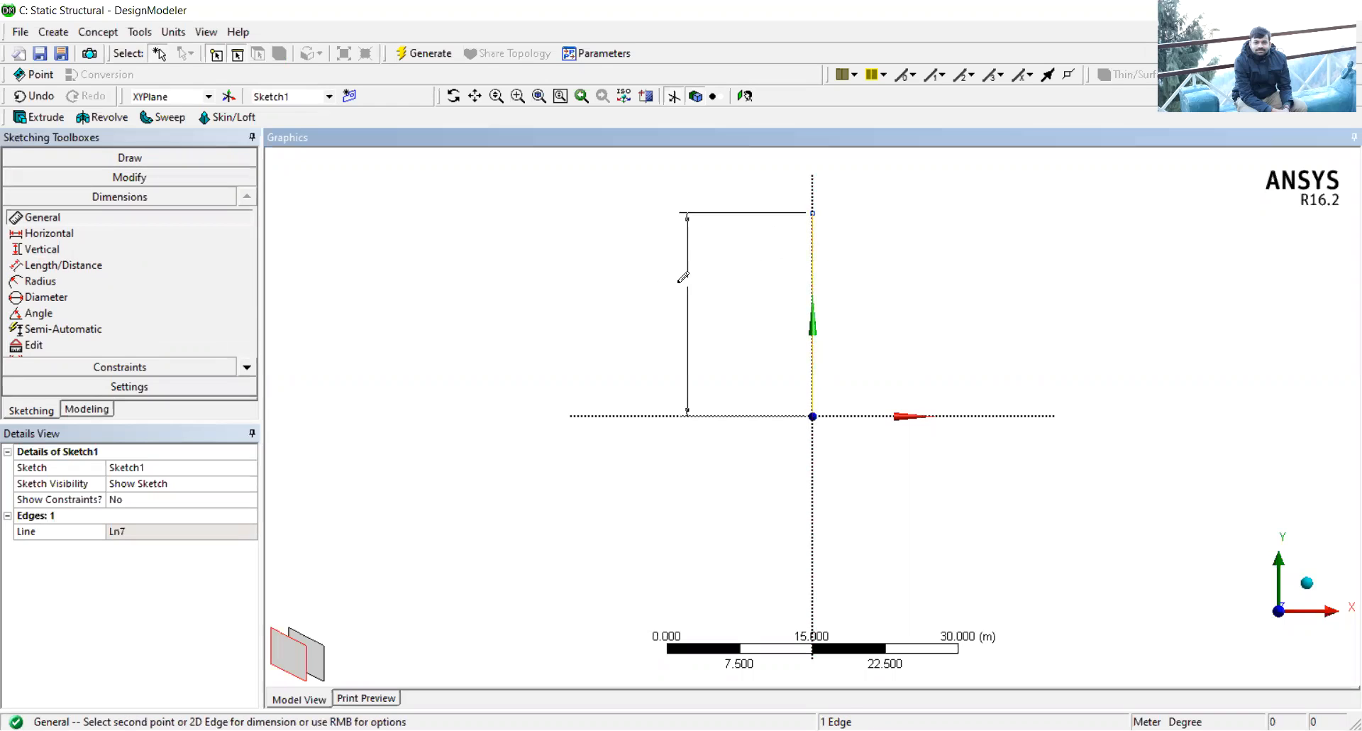
click(715, 299)
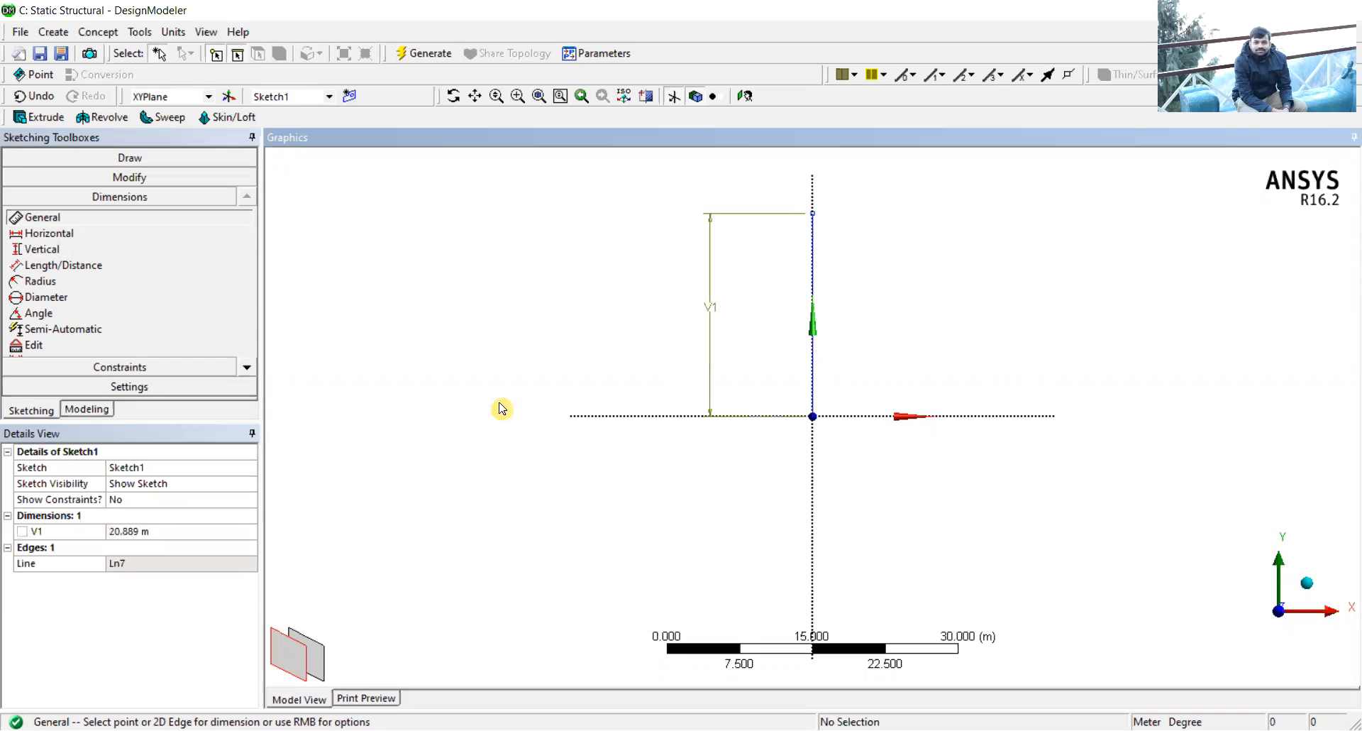
click(178, 533)
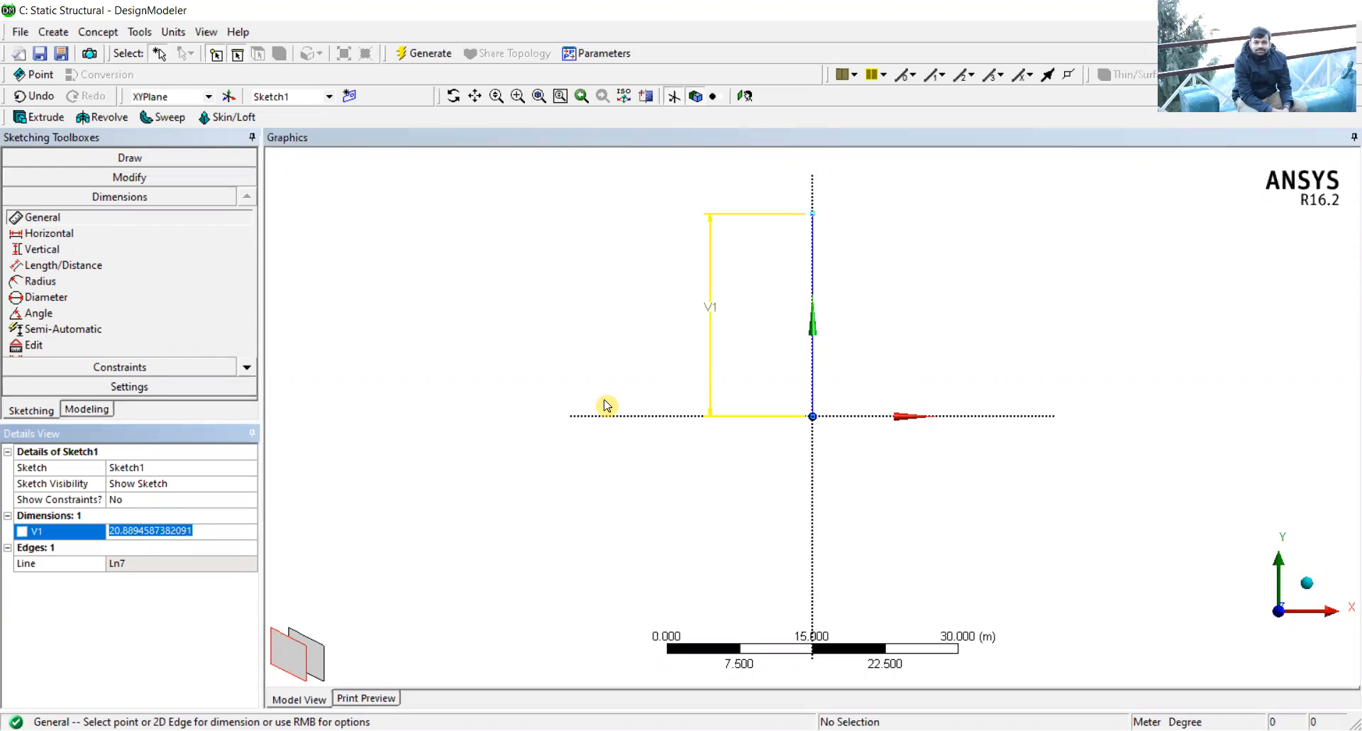
text(10)
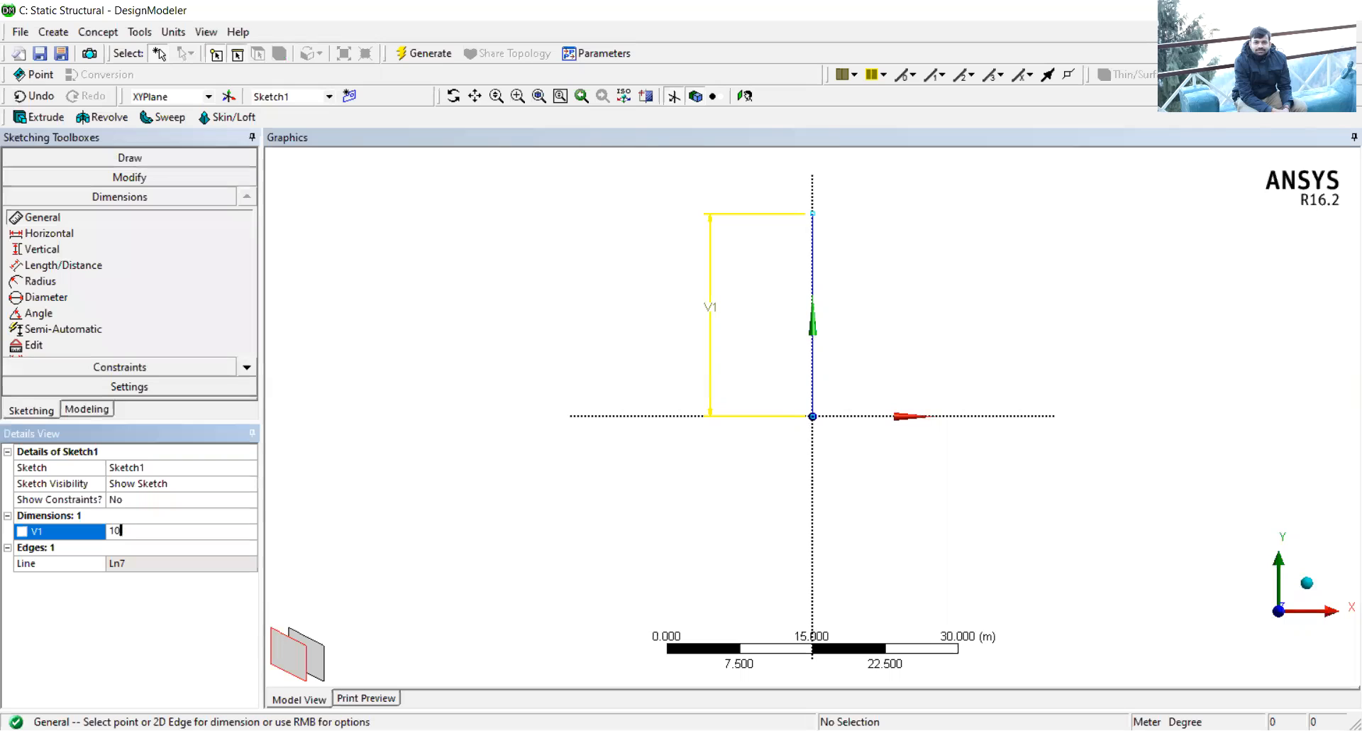
click(607, 406)
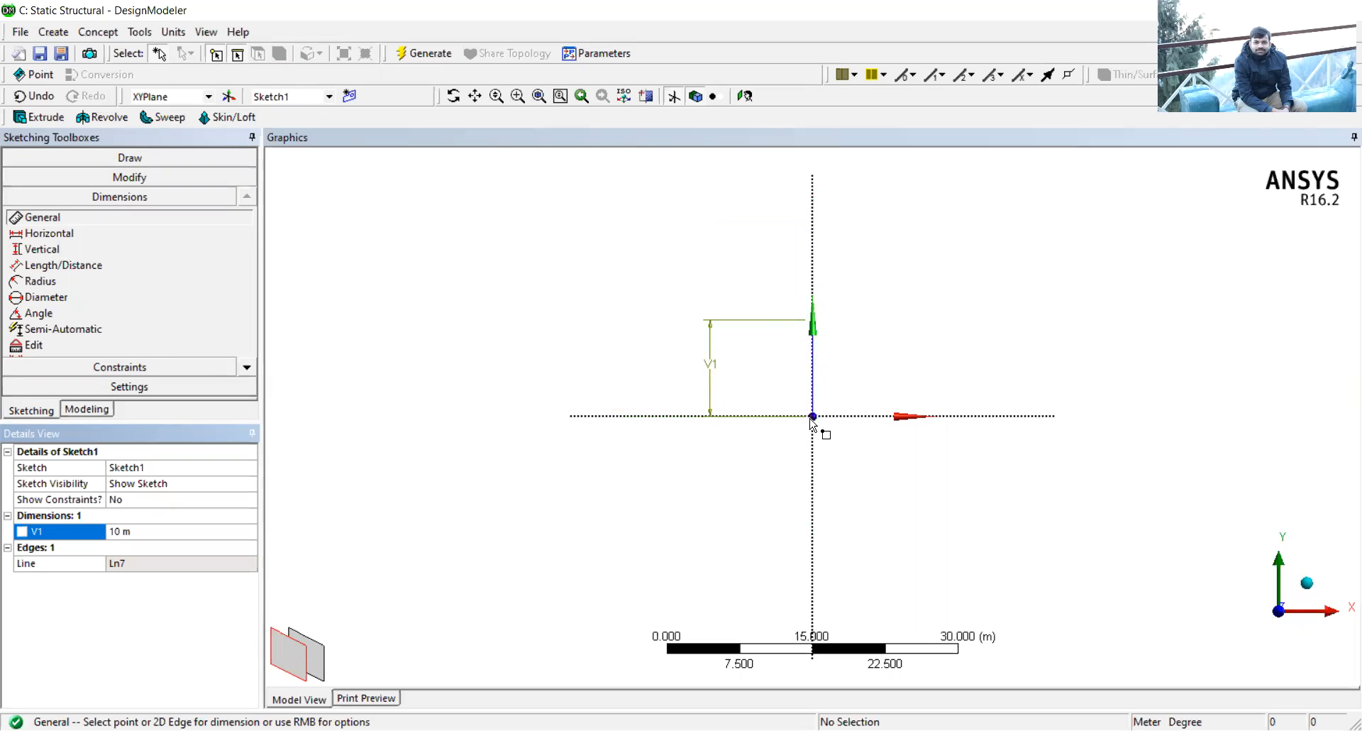
- Switch from sketching to modeling and select Sketch1 under the XYPlane in the model tree
click(99, 412)
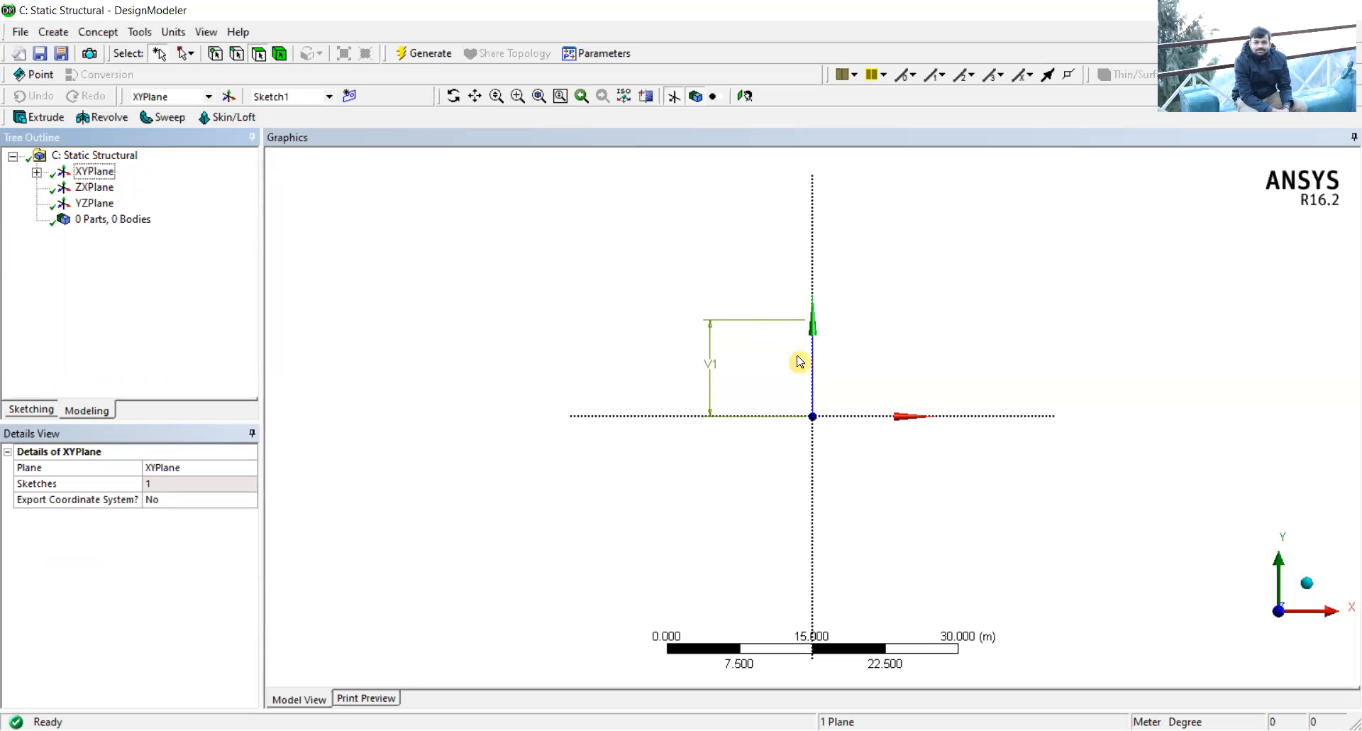
click(90, 176)
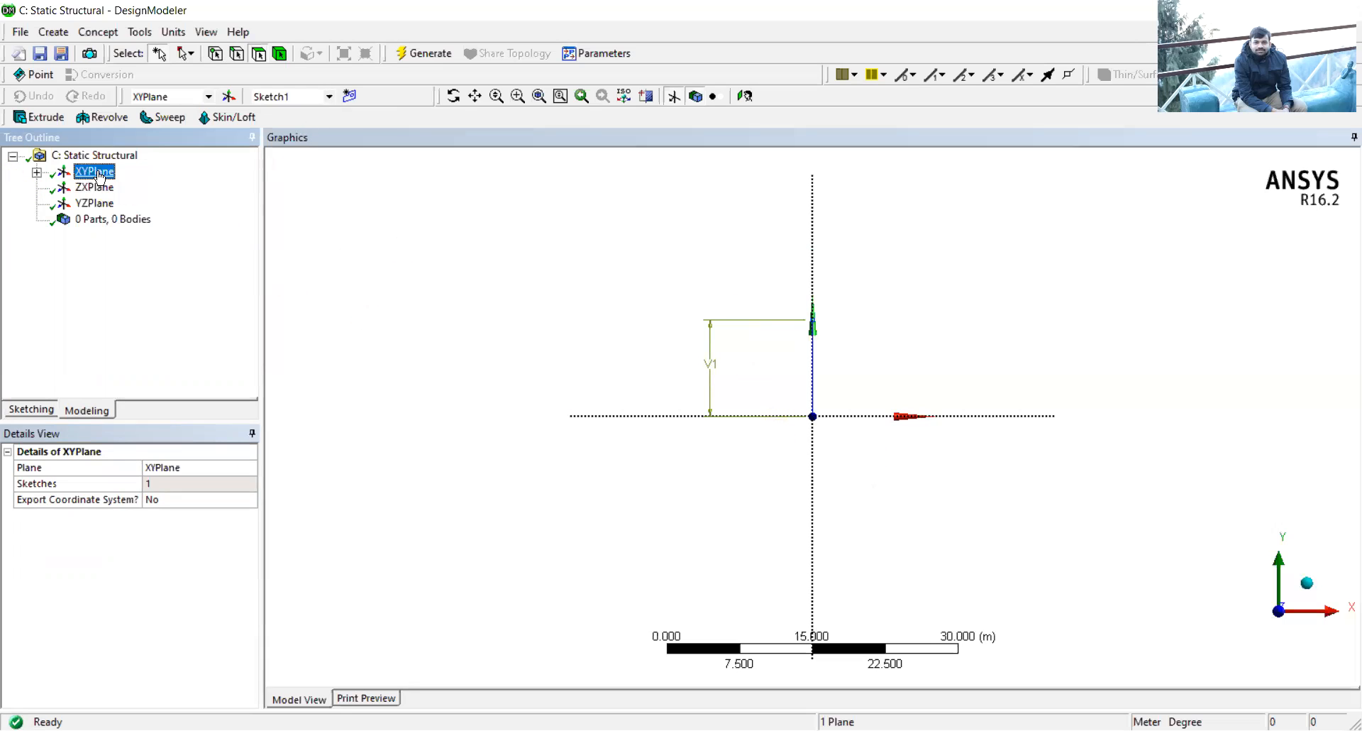
click(36, 173)
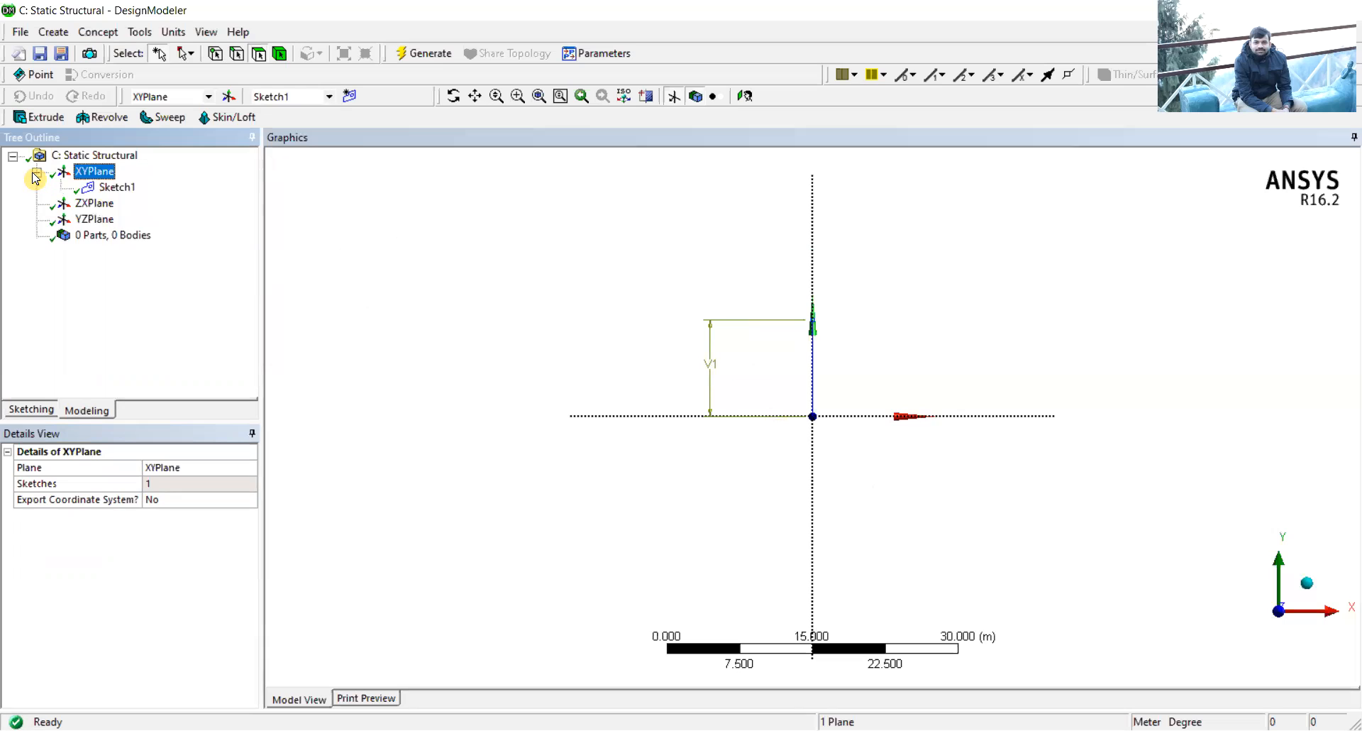
click(117, 188)
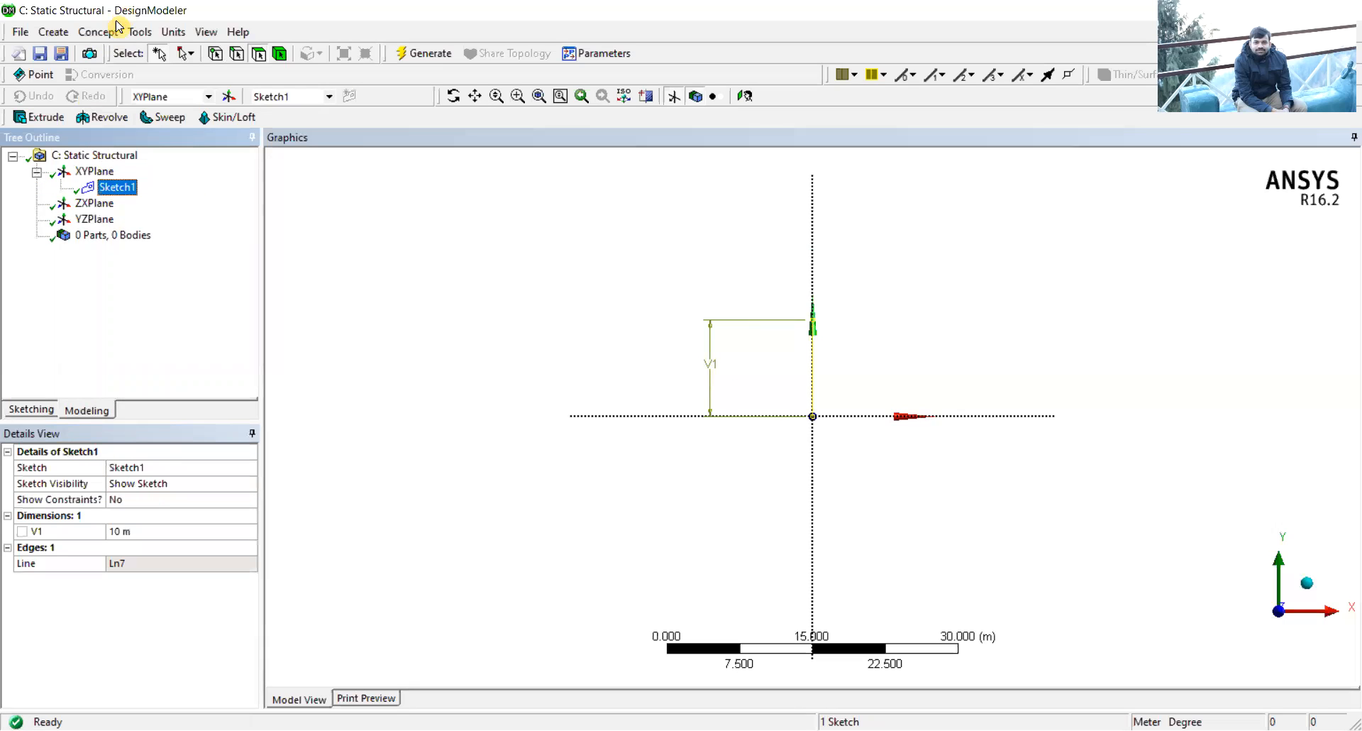
- Try to generate a line body with Lines From Sketches, without applying Sketch1 as the base object
click(99, 32)
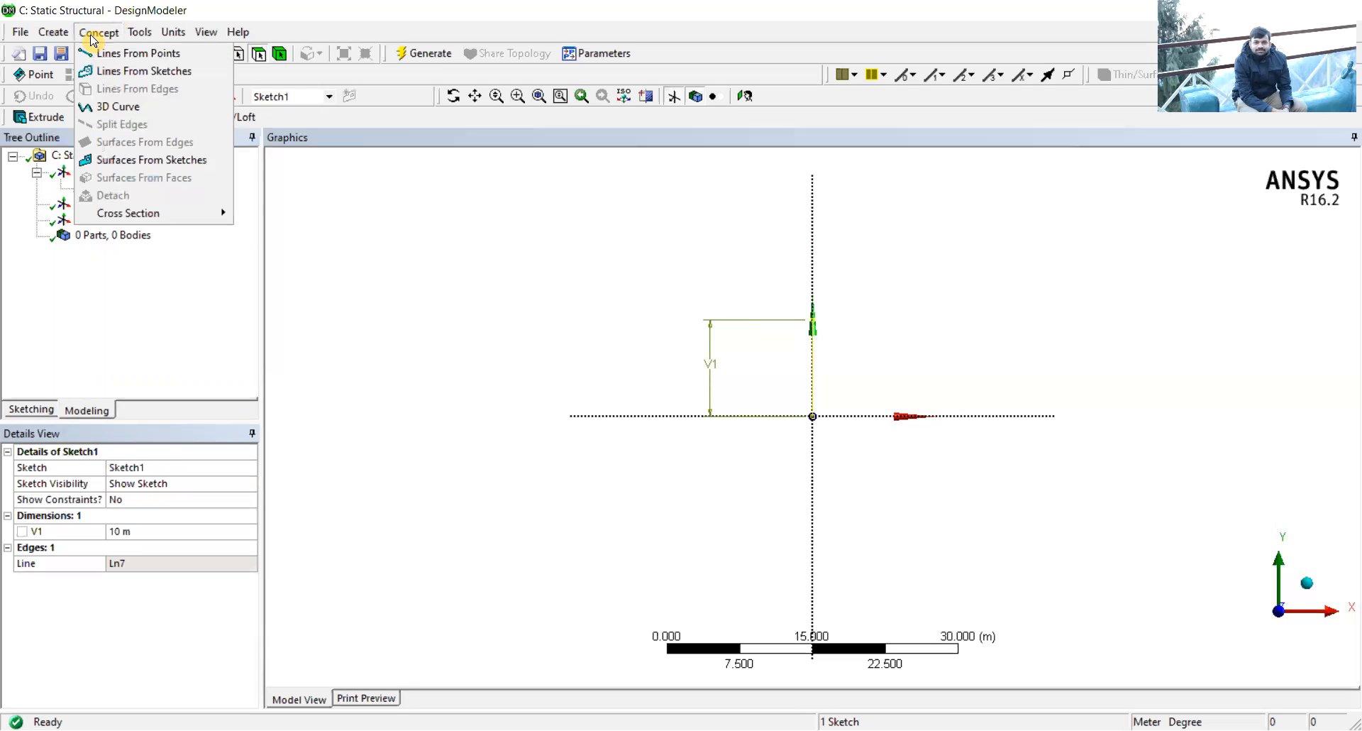
click(147, 74)
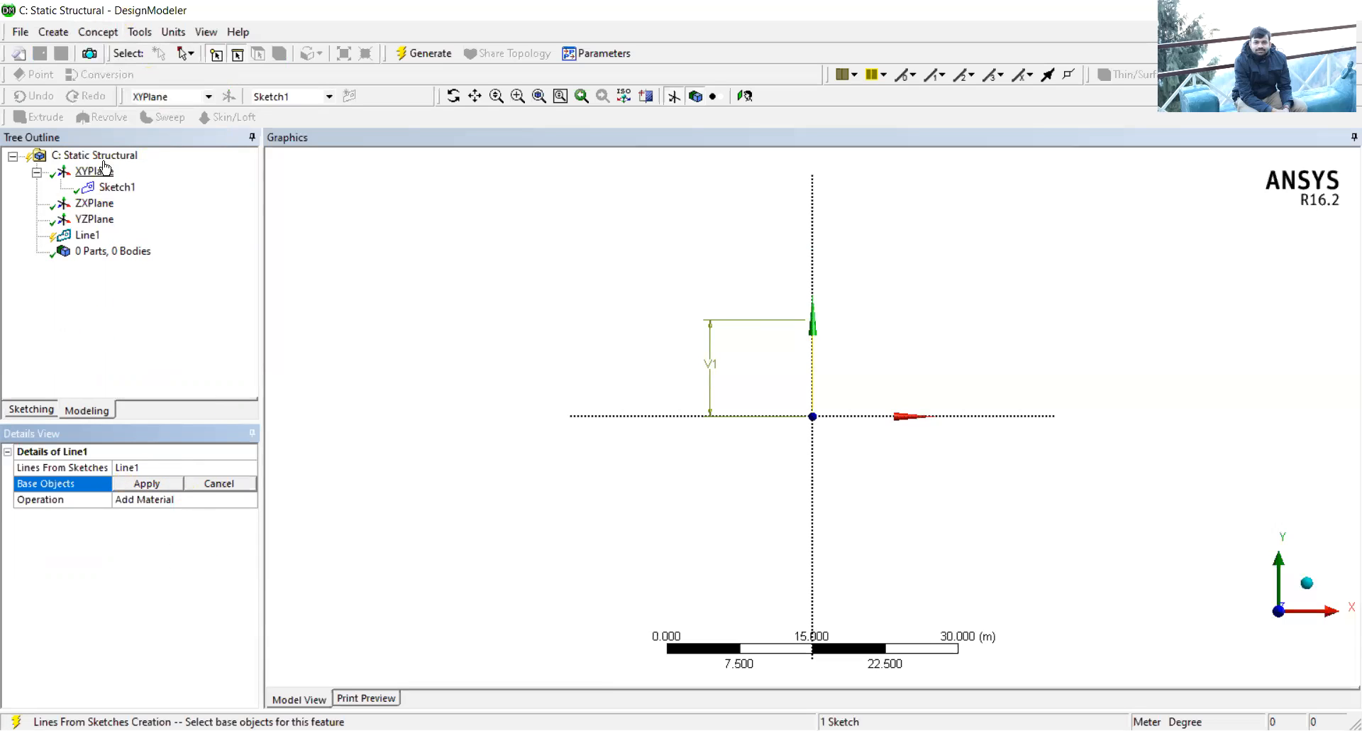
click(99, 31)
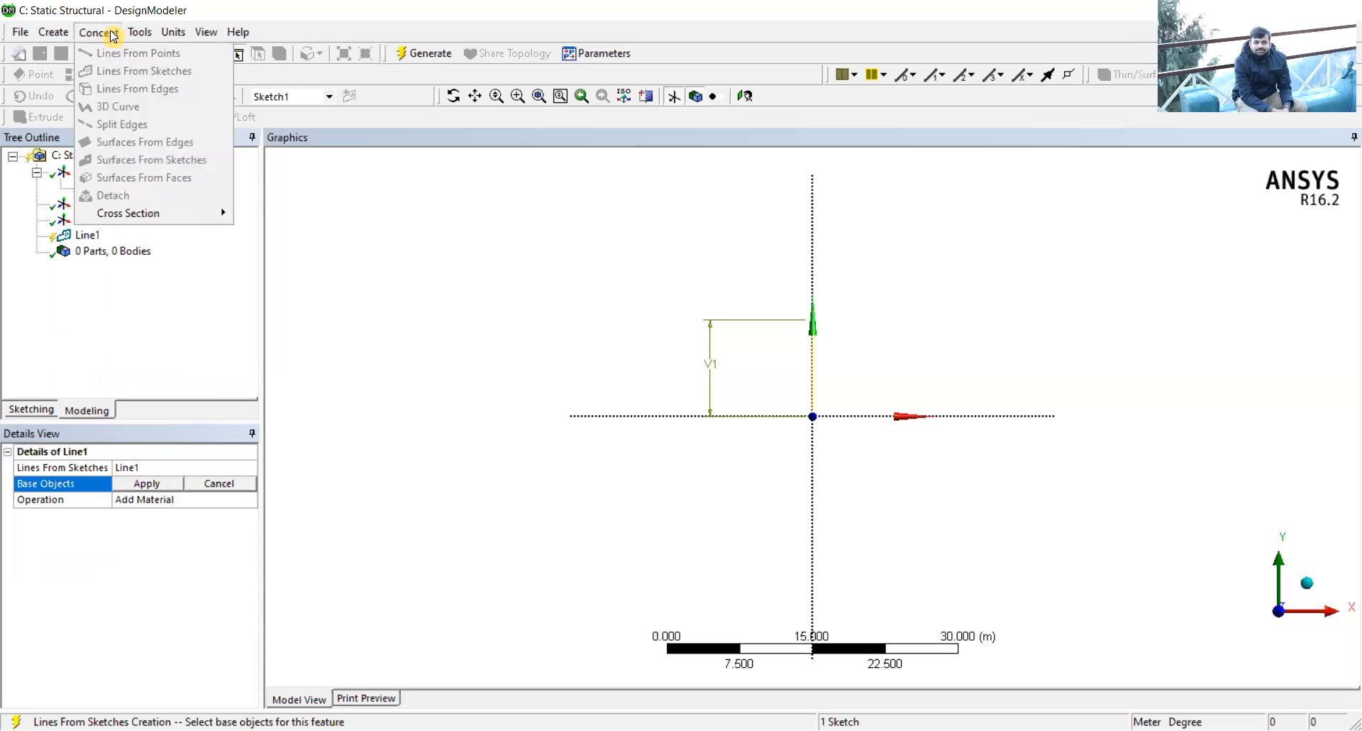
click(141, 314)
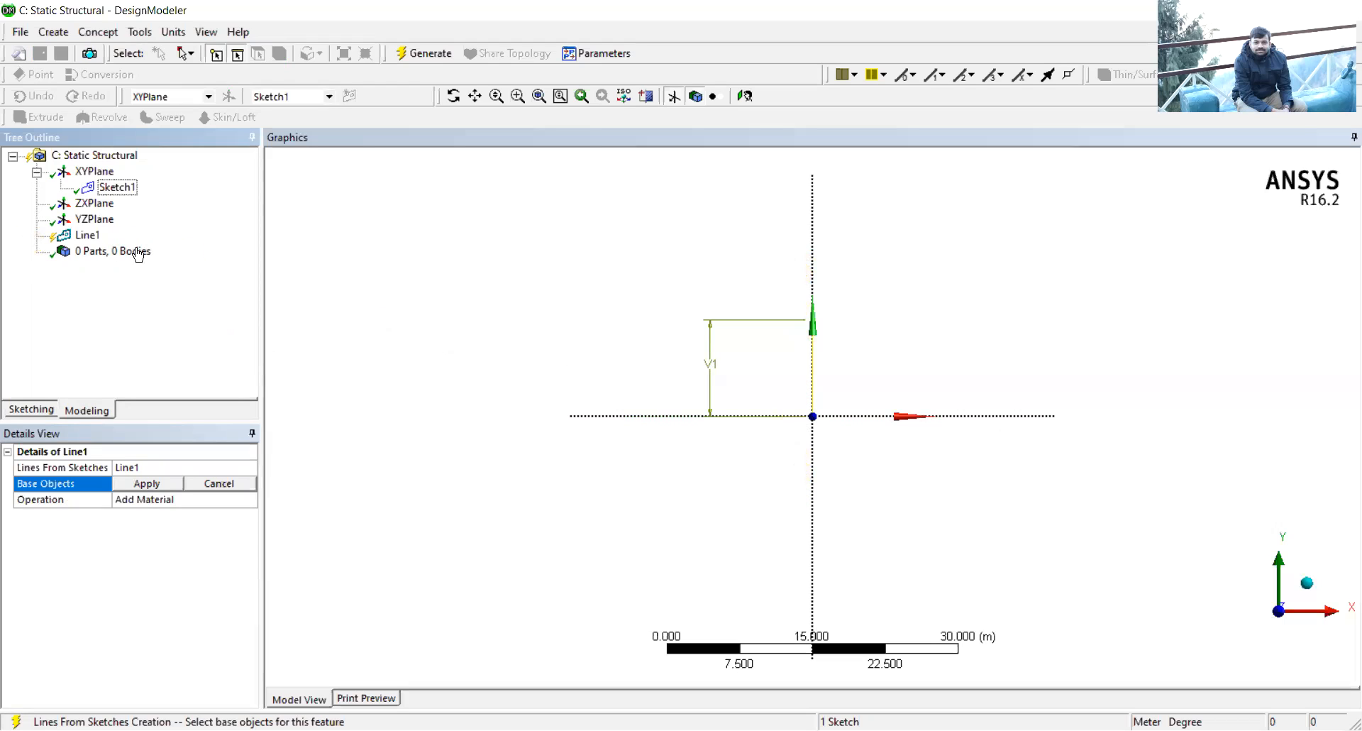
click(117, 187)
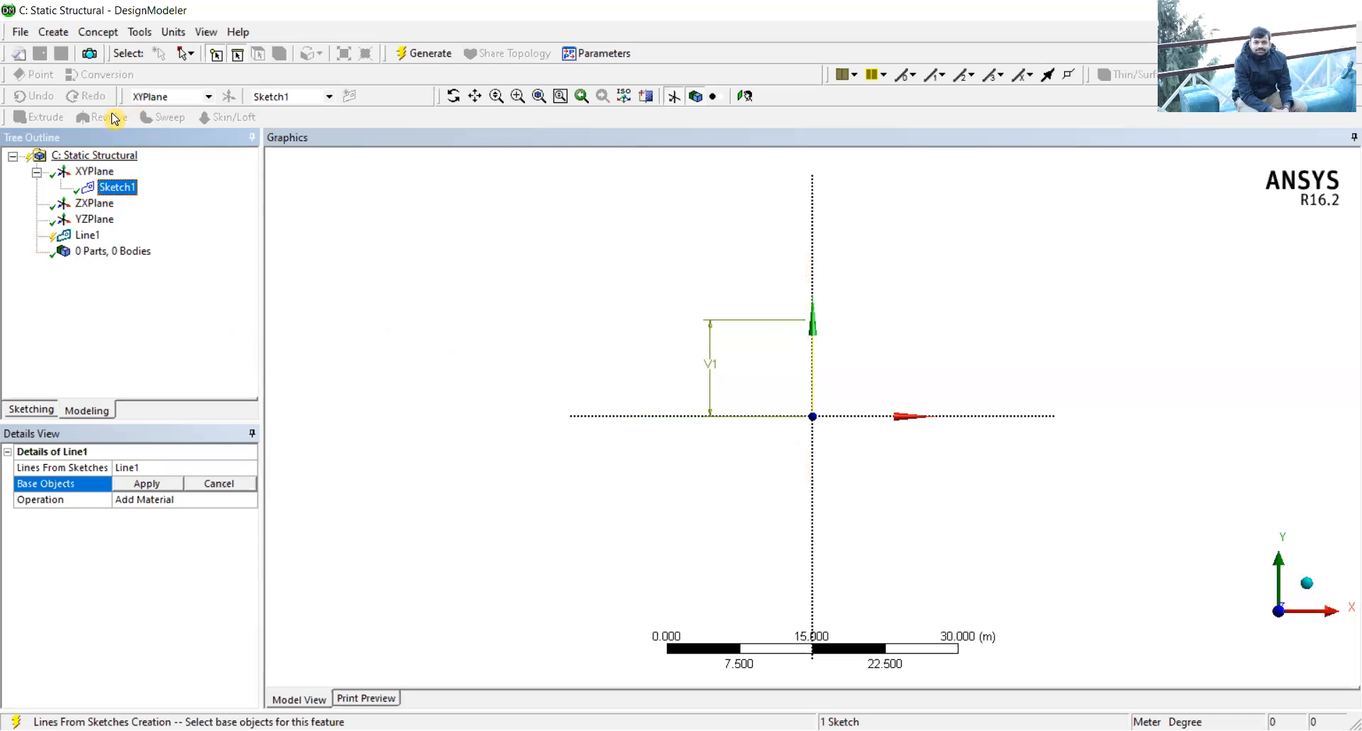
click(98, 31)
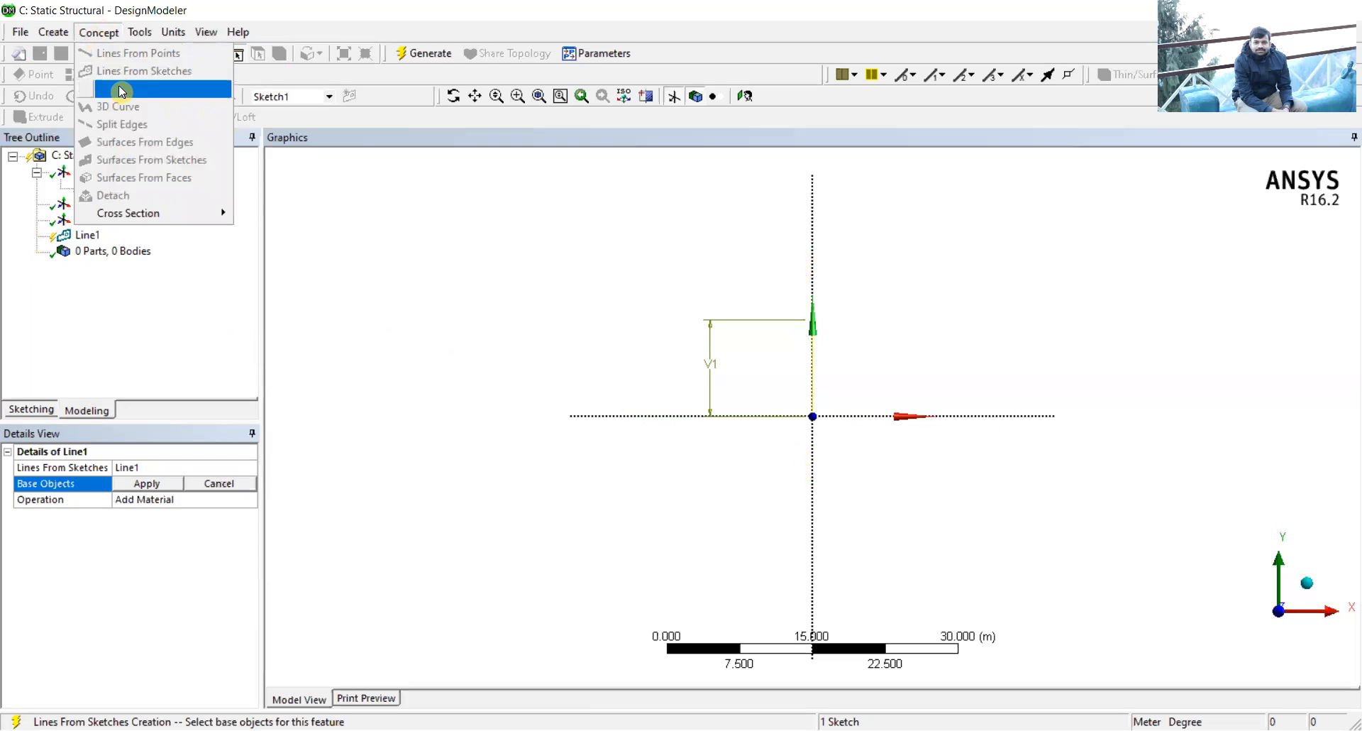
click(166, 292)
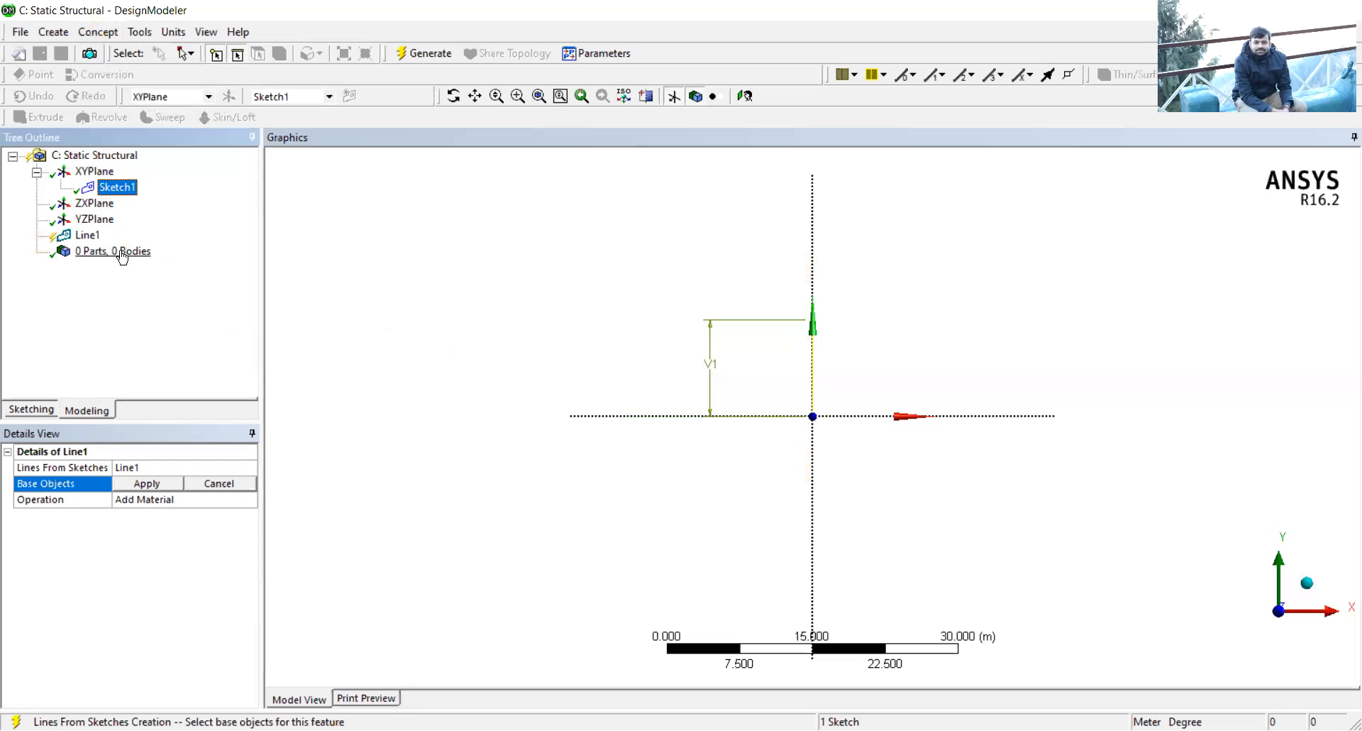
right_click(84, 236)
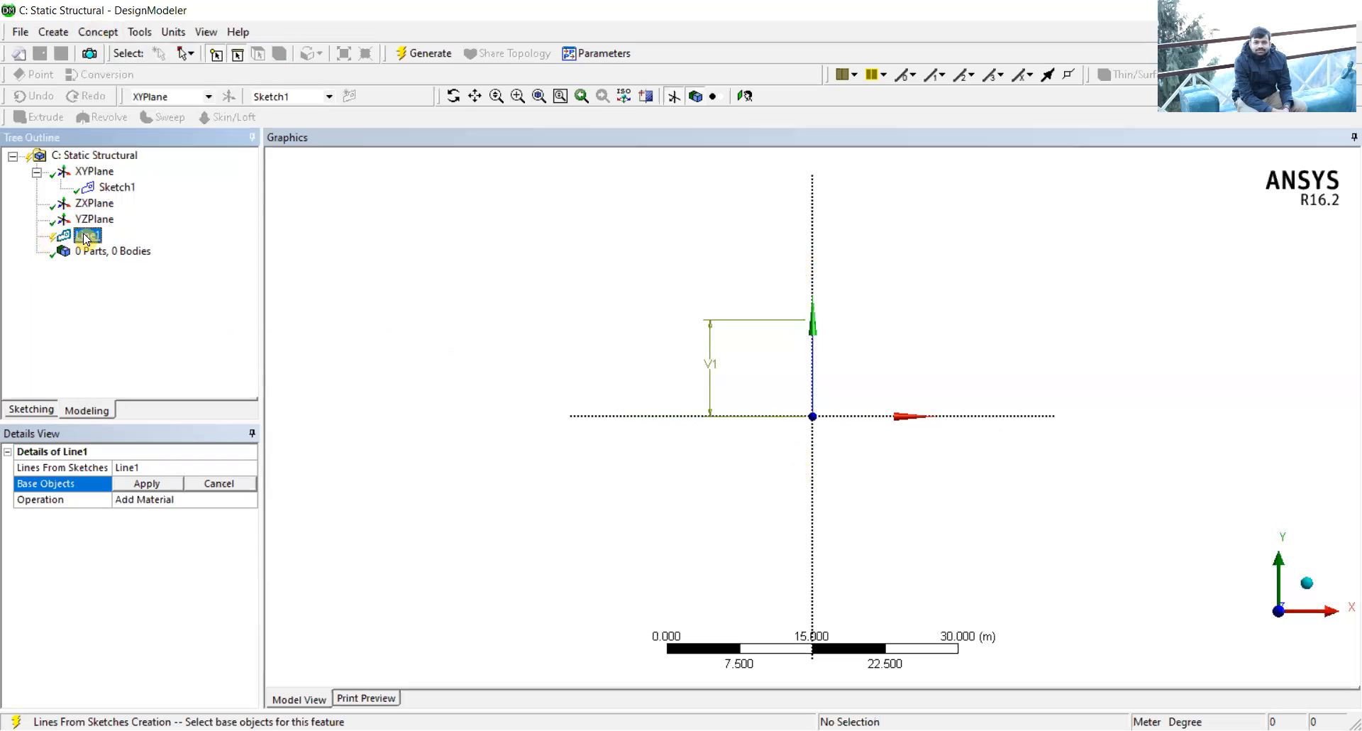
click(134, 264)
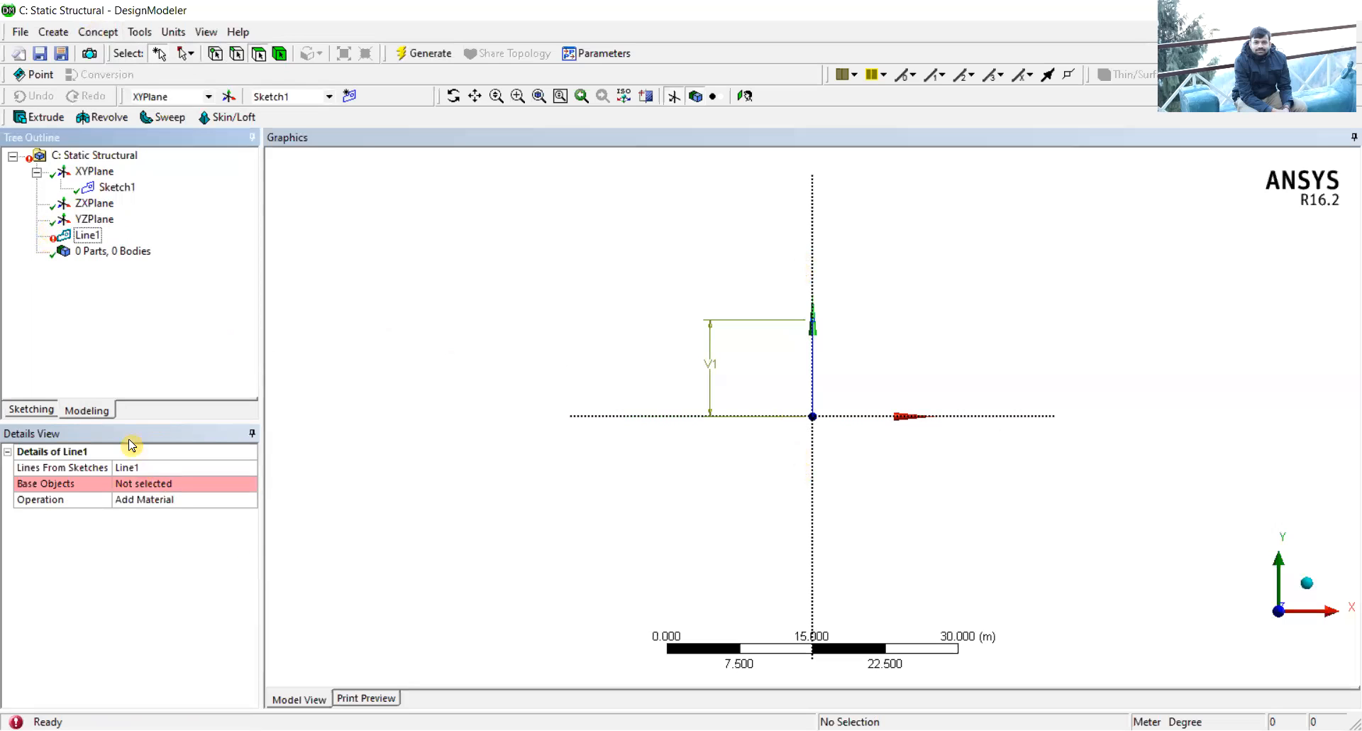
- Try to assign Sketch1 as the base object of Line1 and regenerate the line feature
click(134, 483)
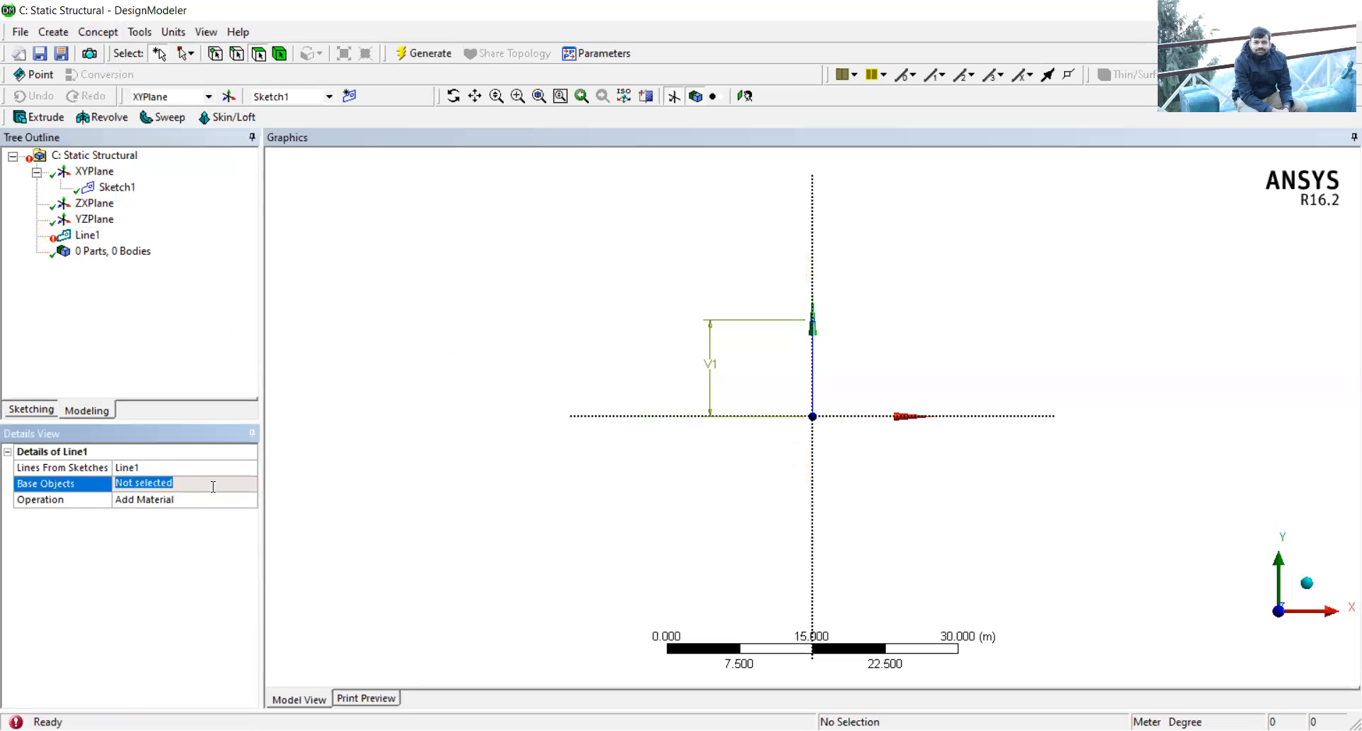
click(108, 188)
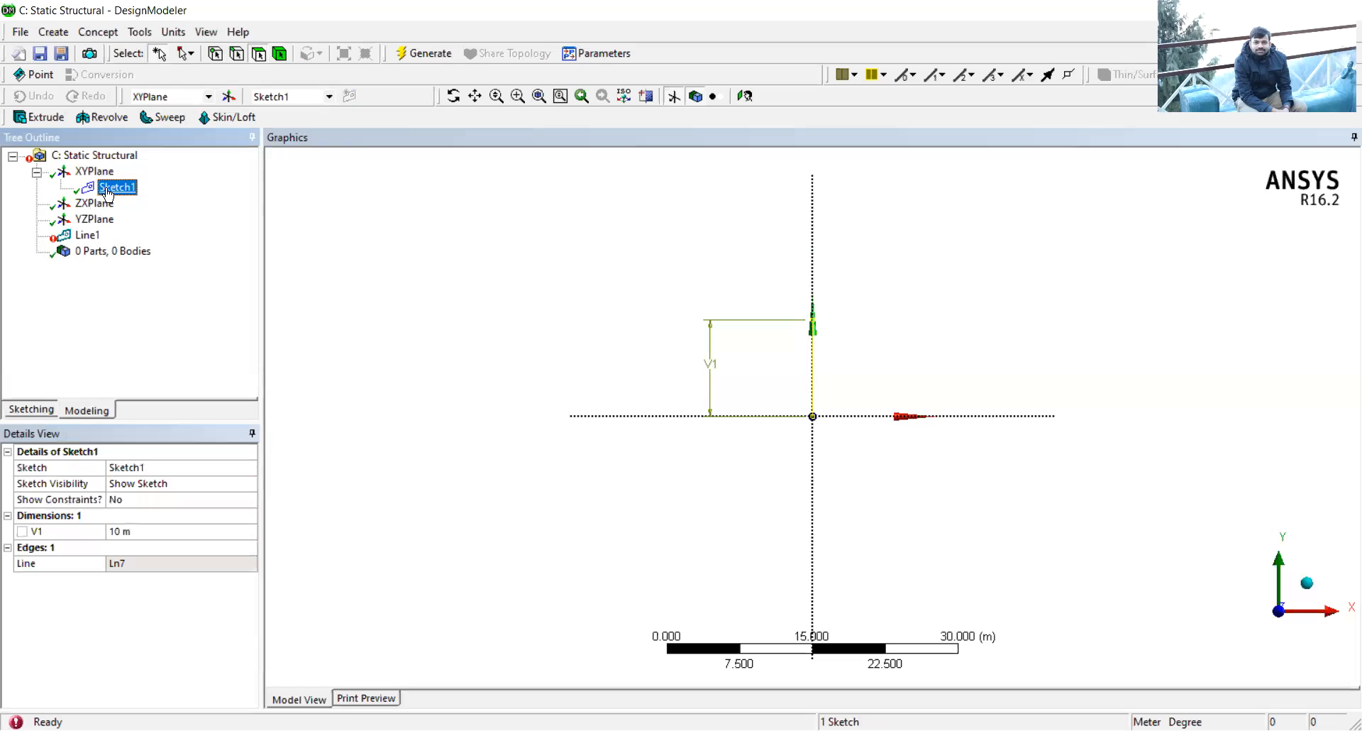
right_click(87, 235)
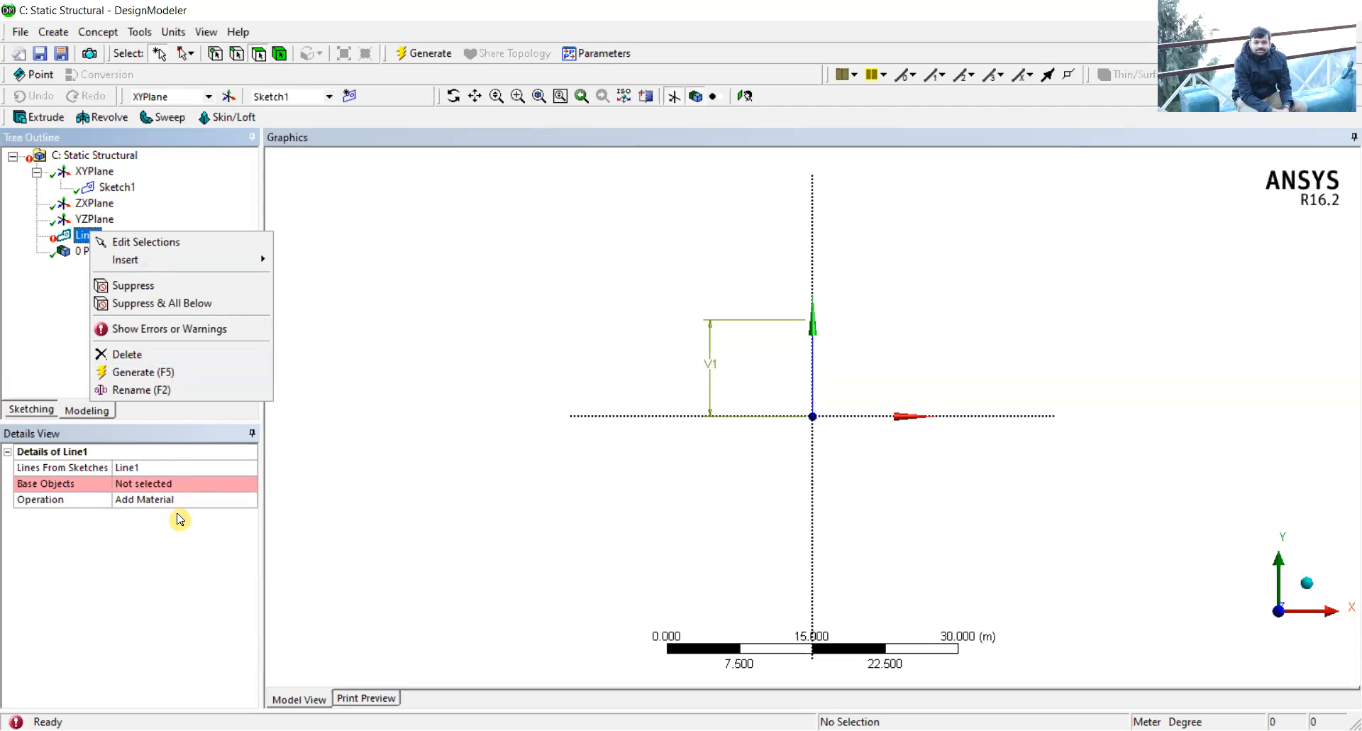
click(171, 484)
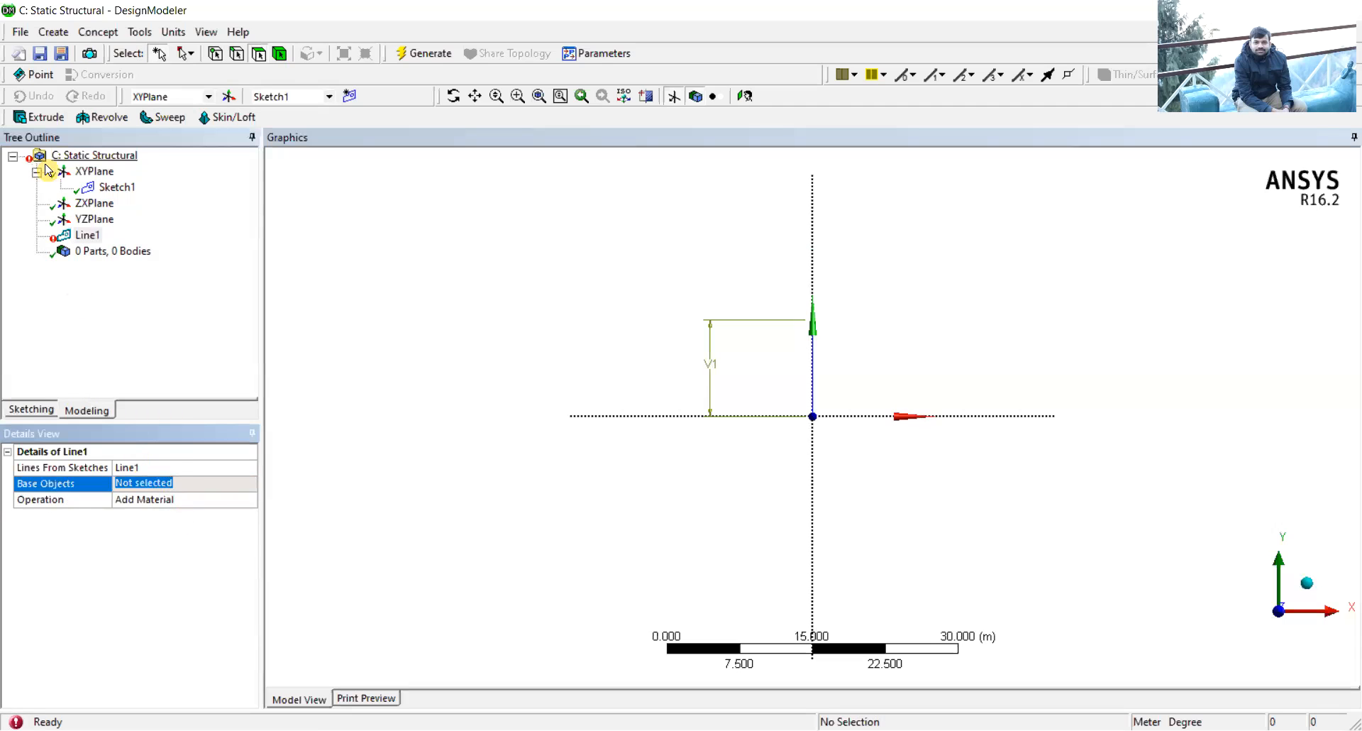
click(117, 187)
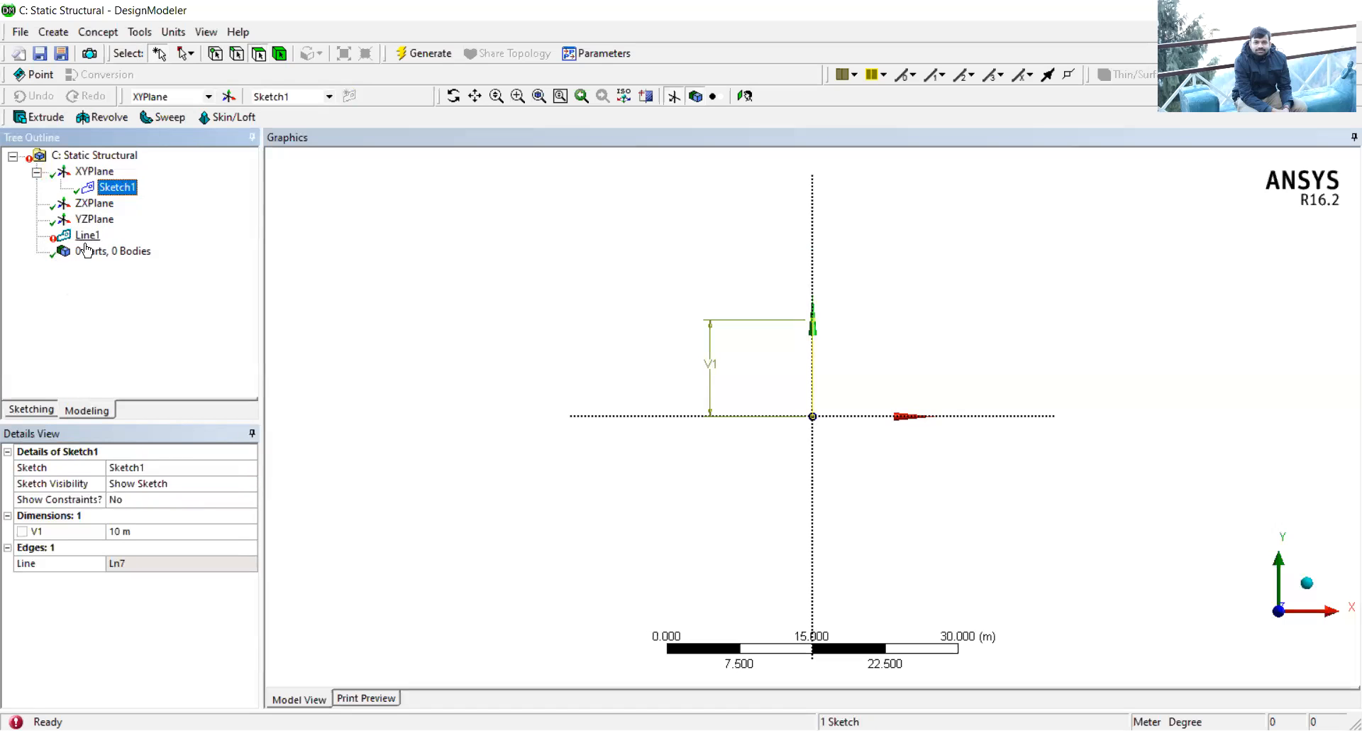
click(87, 239)
right_click(87, 238)
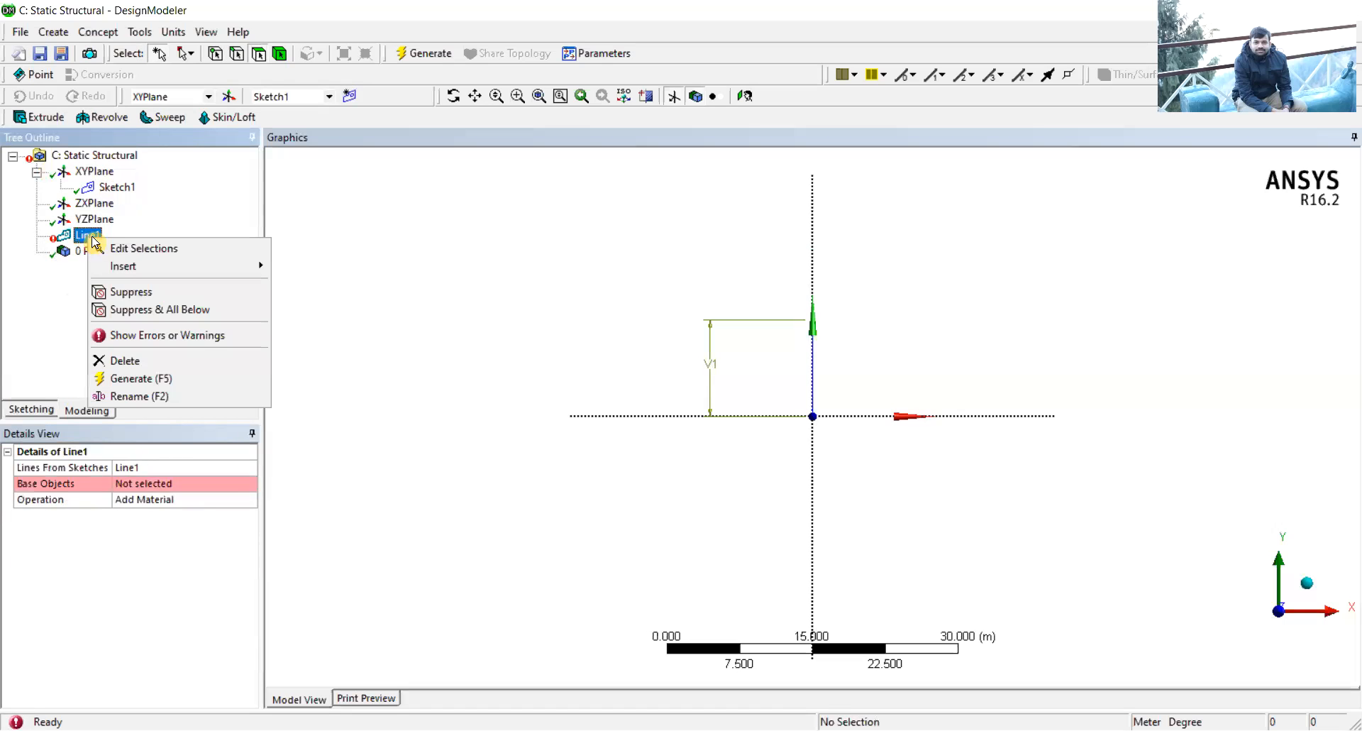
click(164, 381)
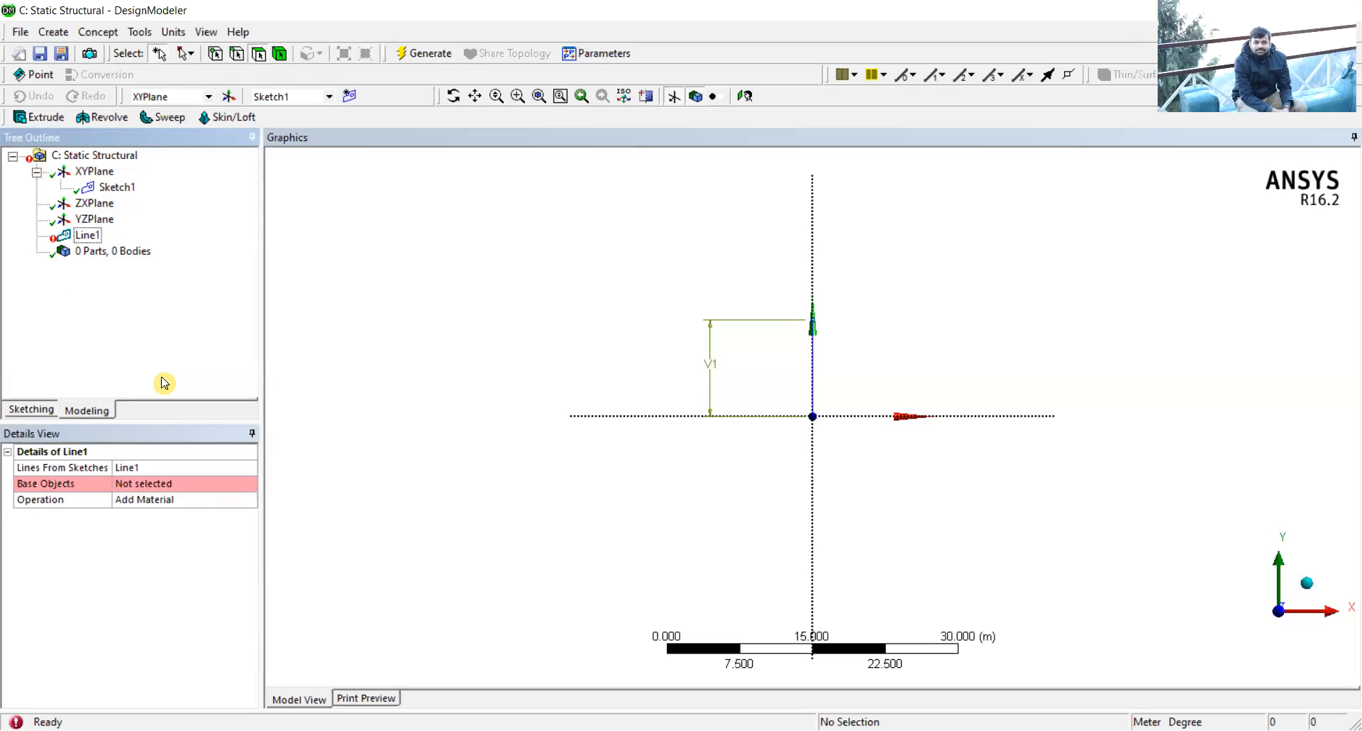
- Delete the Line1 feature from the model tree
click(86, 236)
right_click(86, 238)
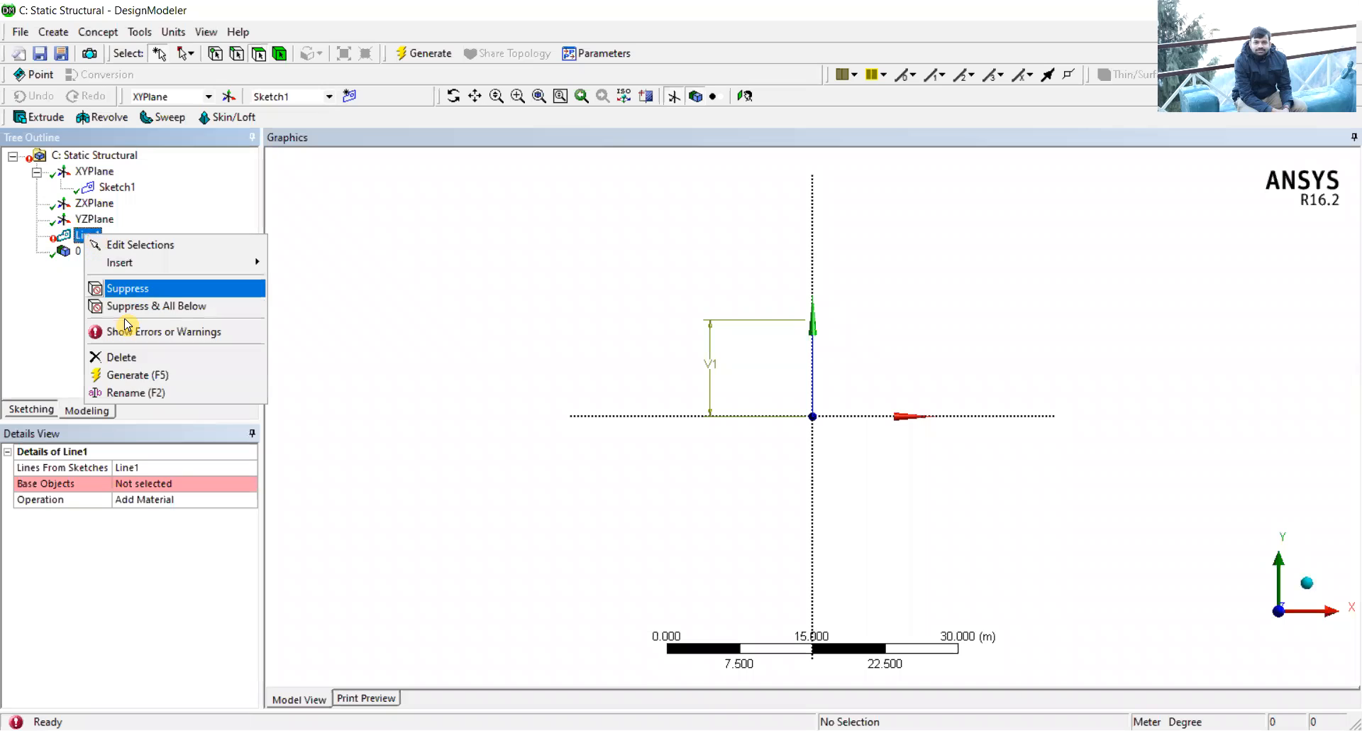
click(158, 361)
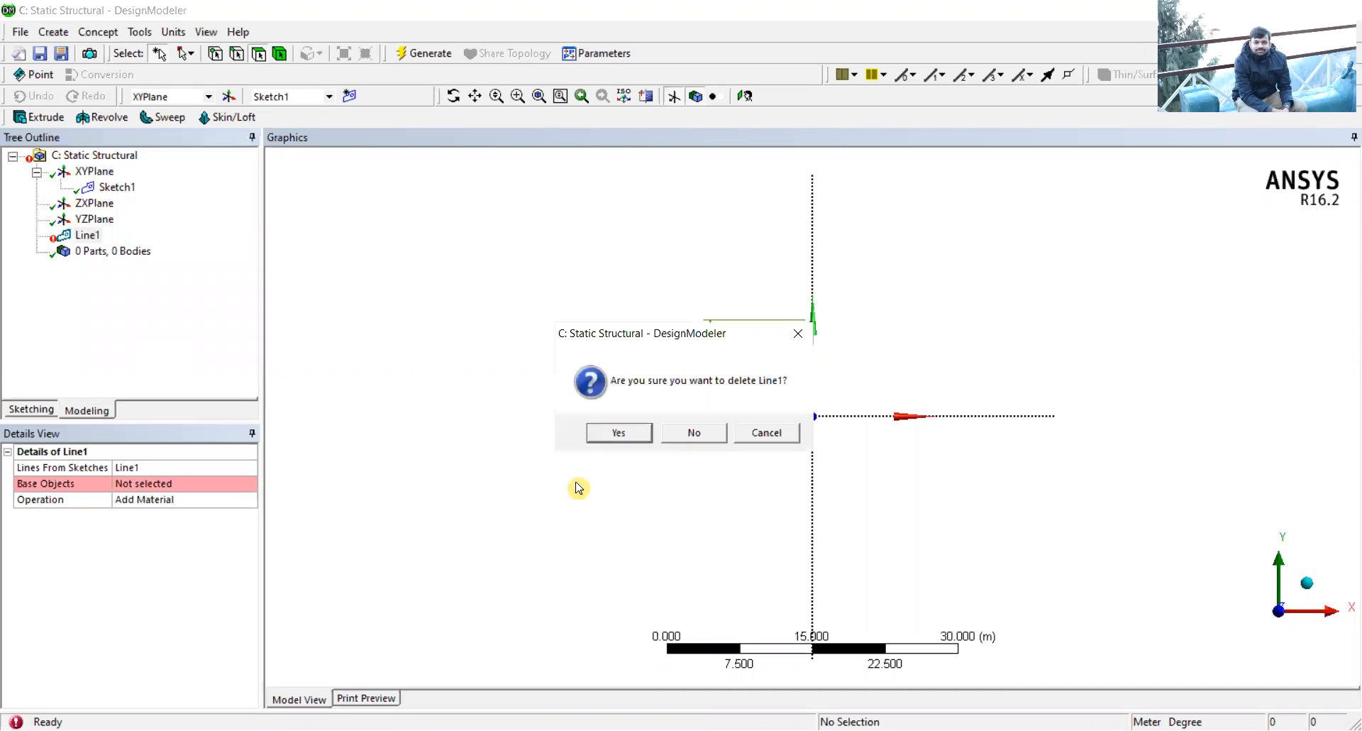
click(598, 434)
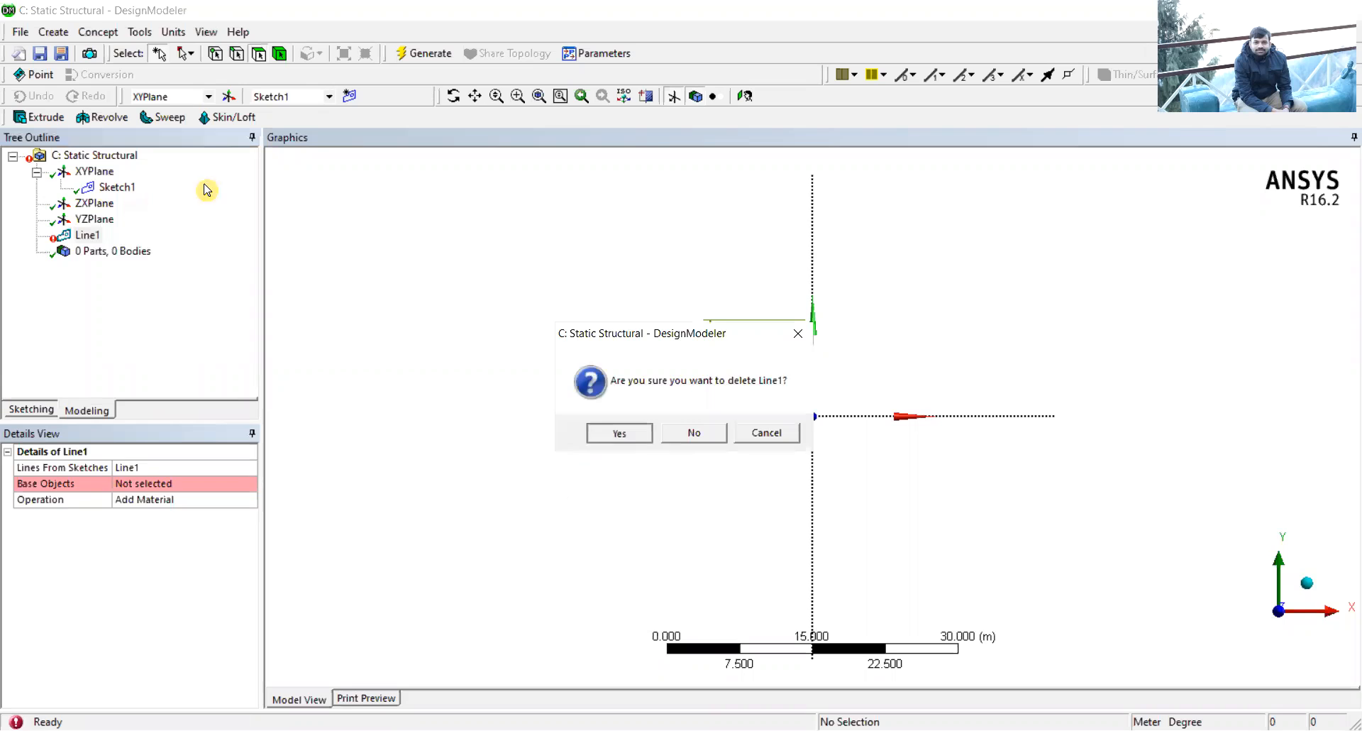
- Create a line body from Sketch1 with Lines From Sketches, applying the sketch as base object, and generate it
click(117, 186)
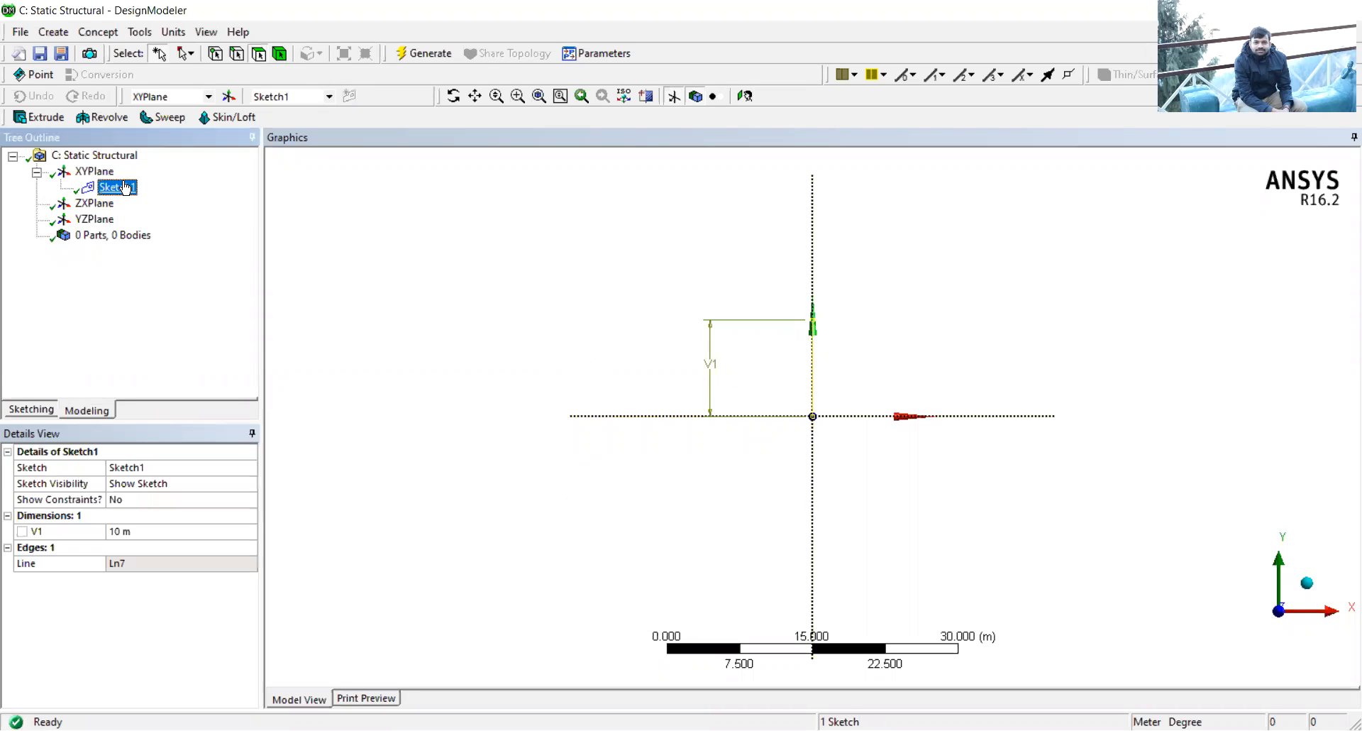
click(92, 33)
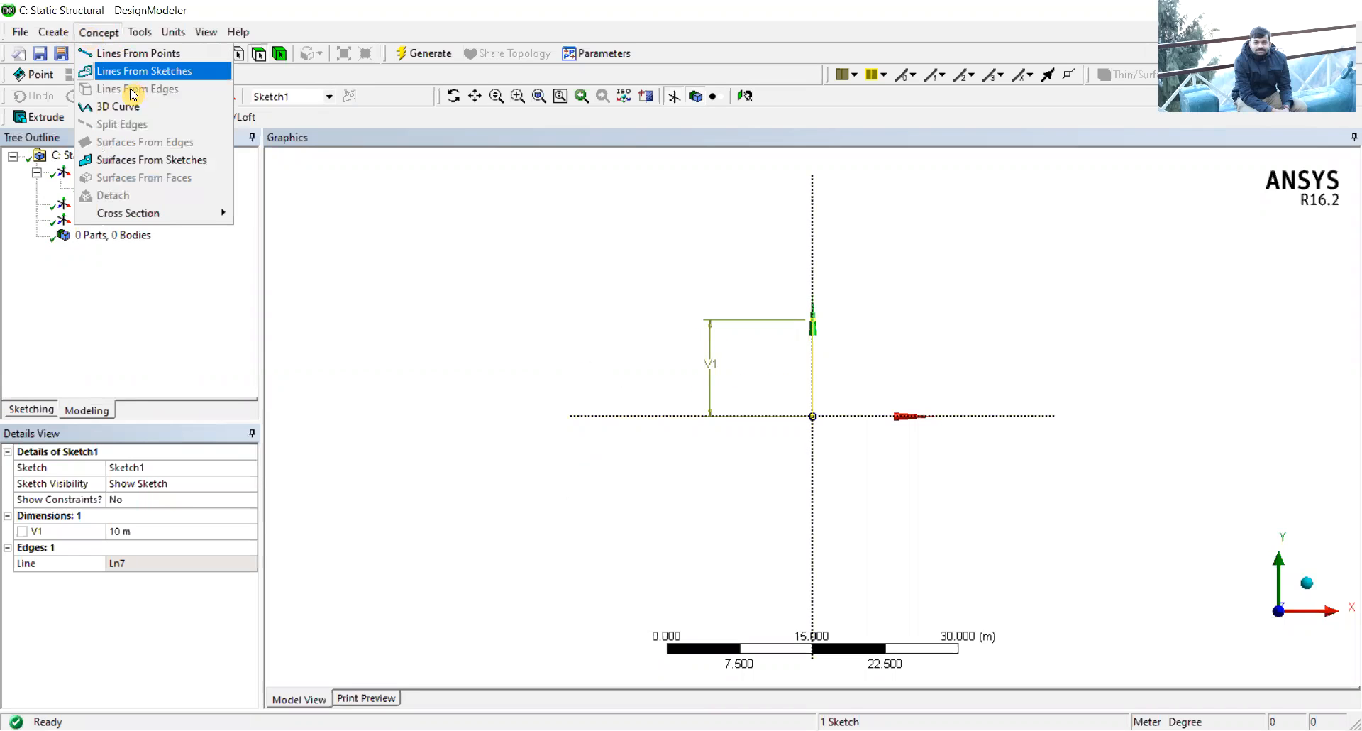
click(170, 79)
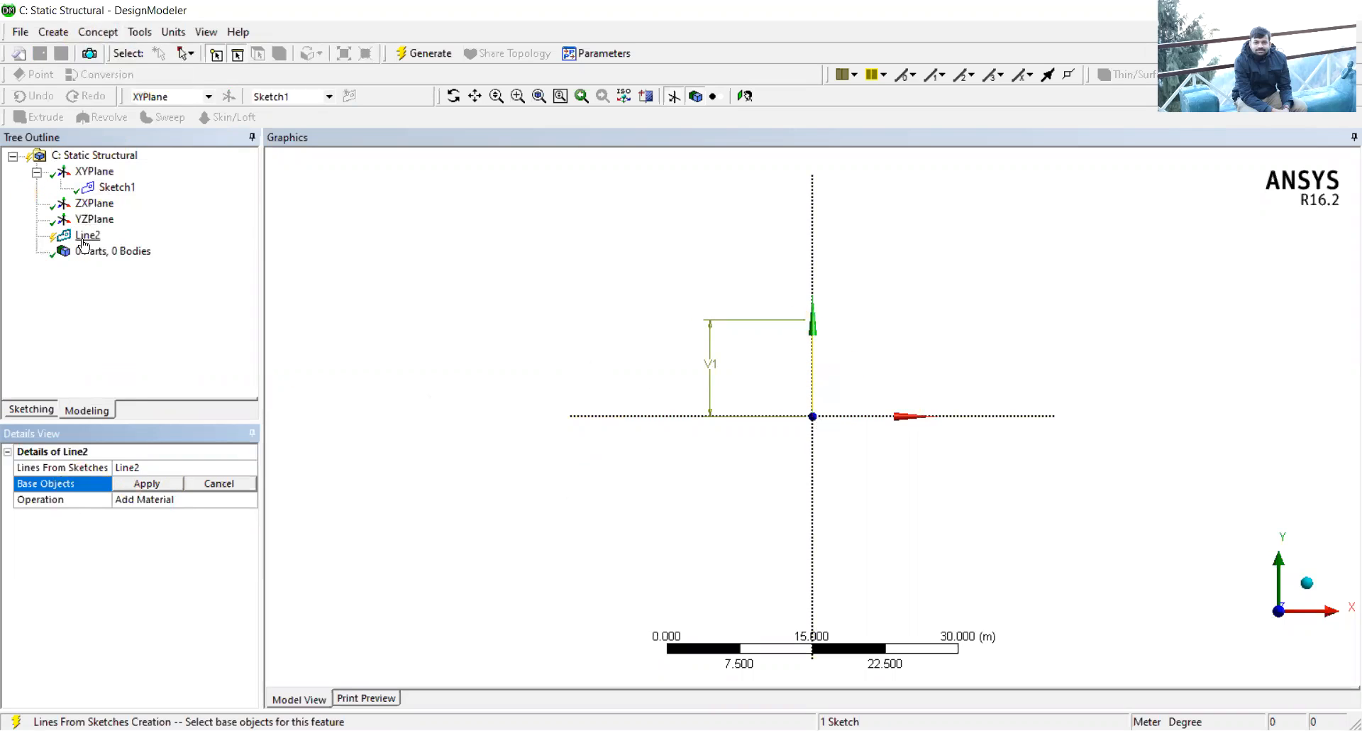
click(145, 485)
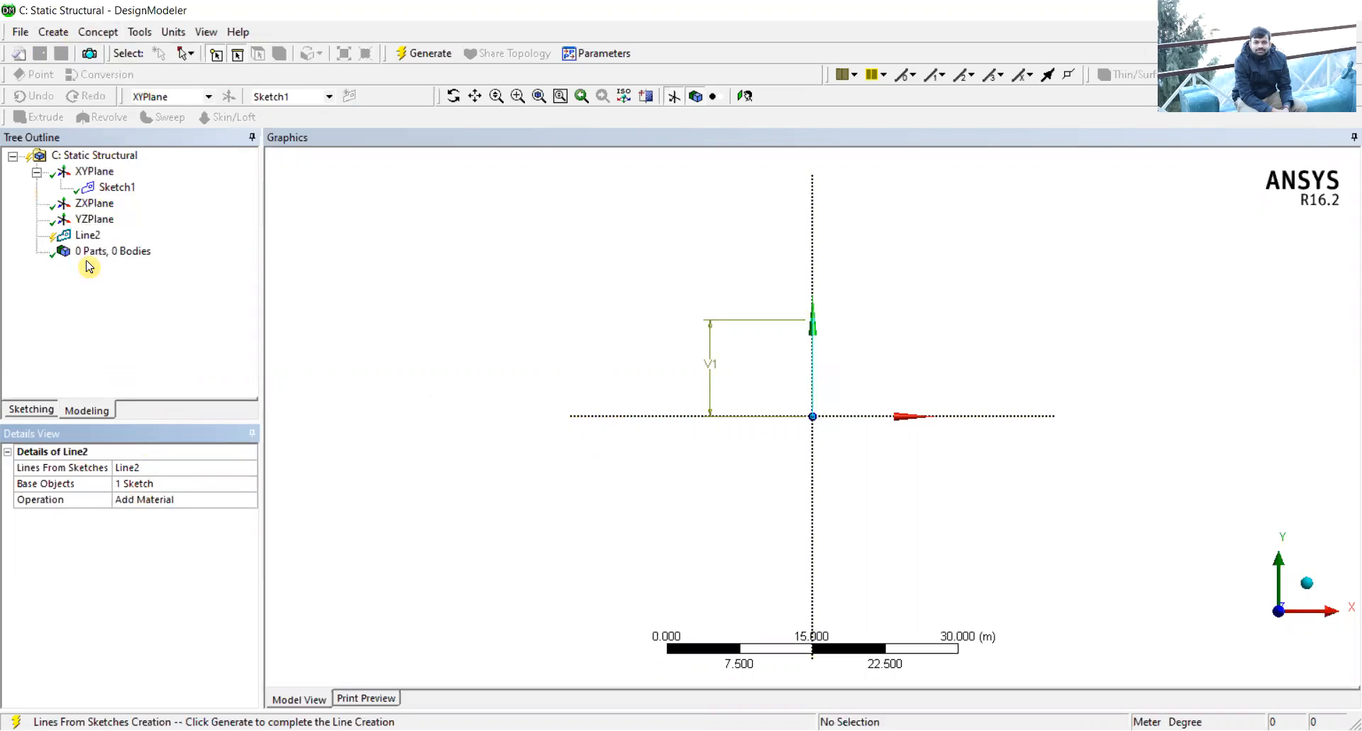
right_click(89, 235)
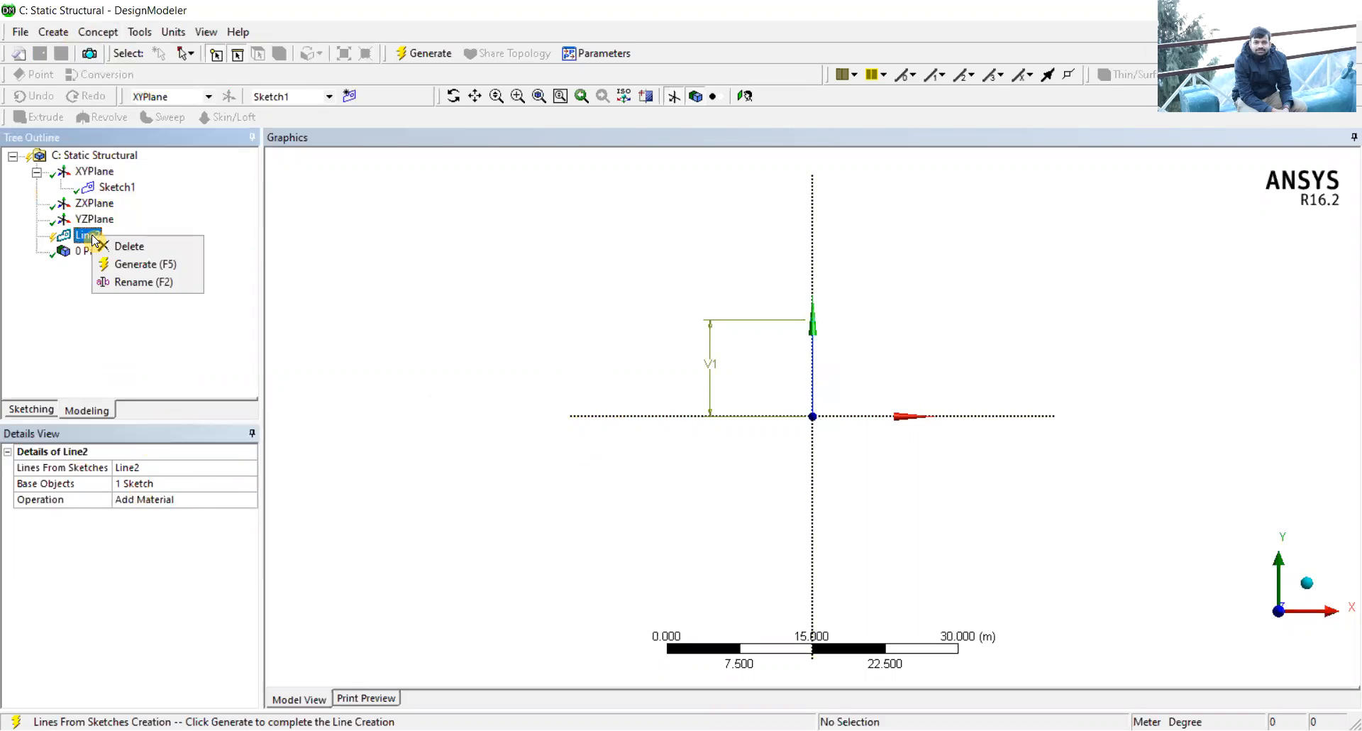
click(120, 264)
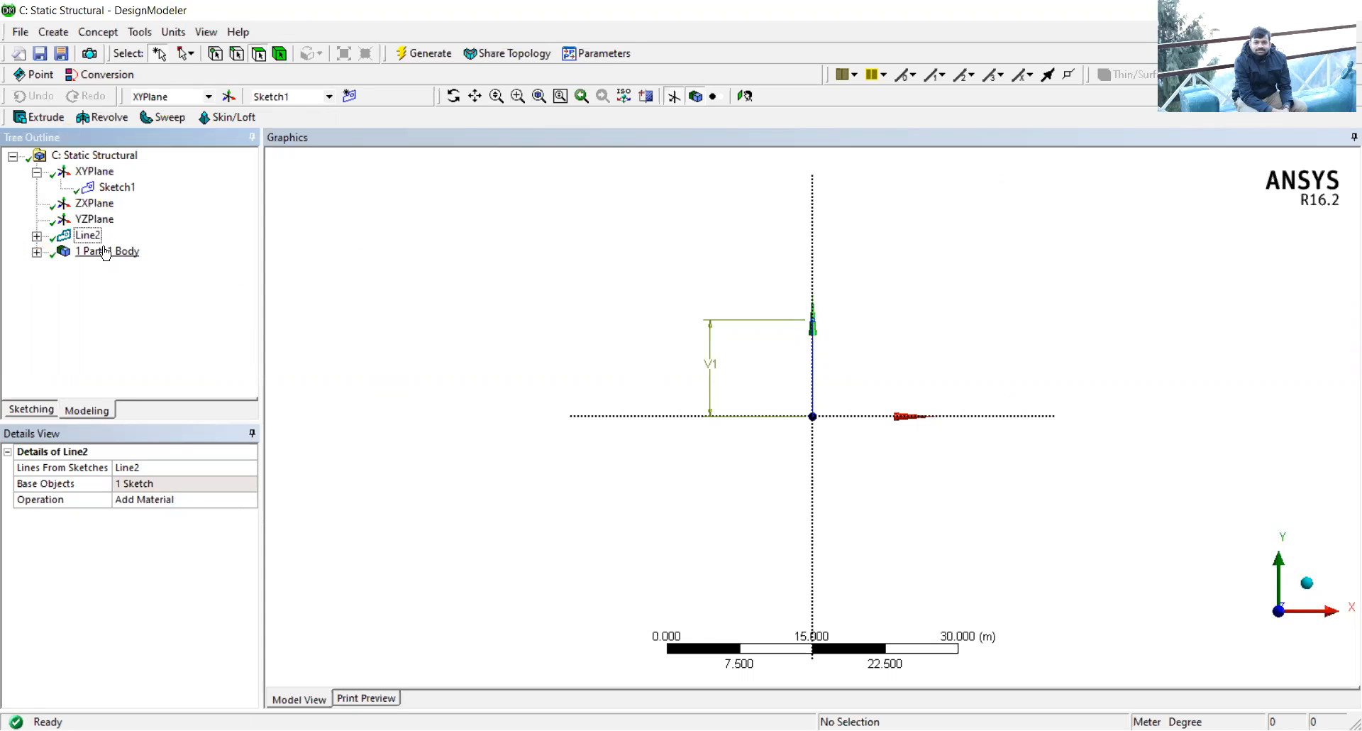
click(91, 34)
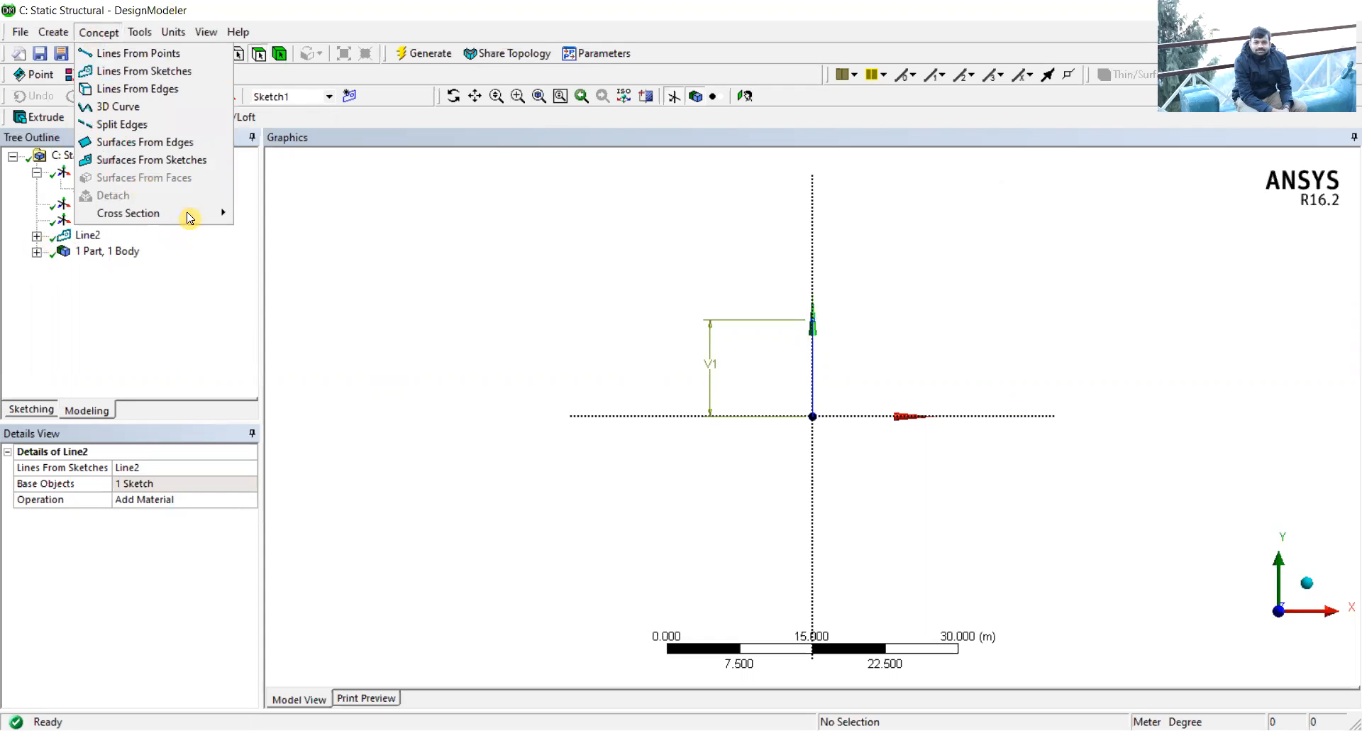
mouse_move(185, 215)
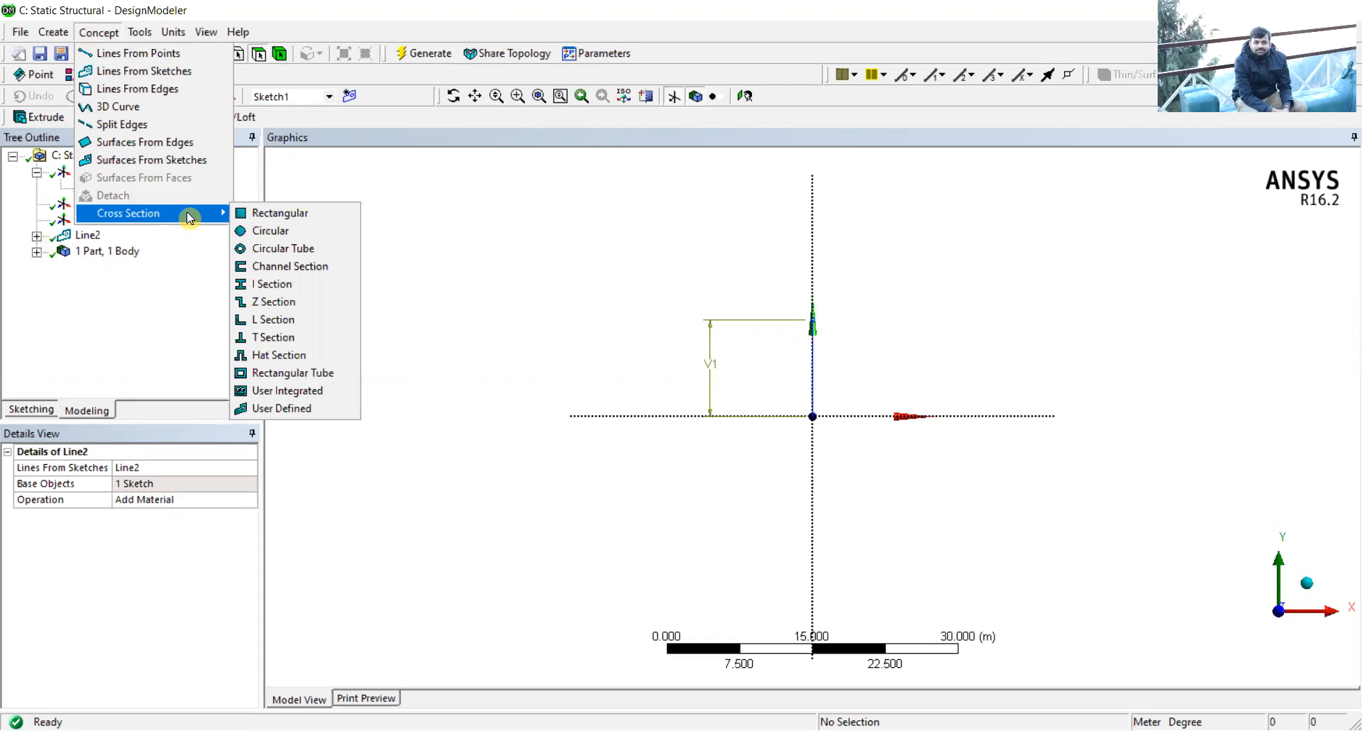
click(168, 345)
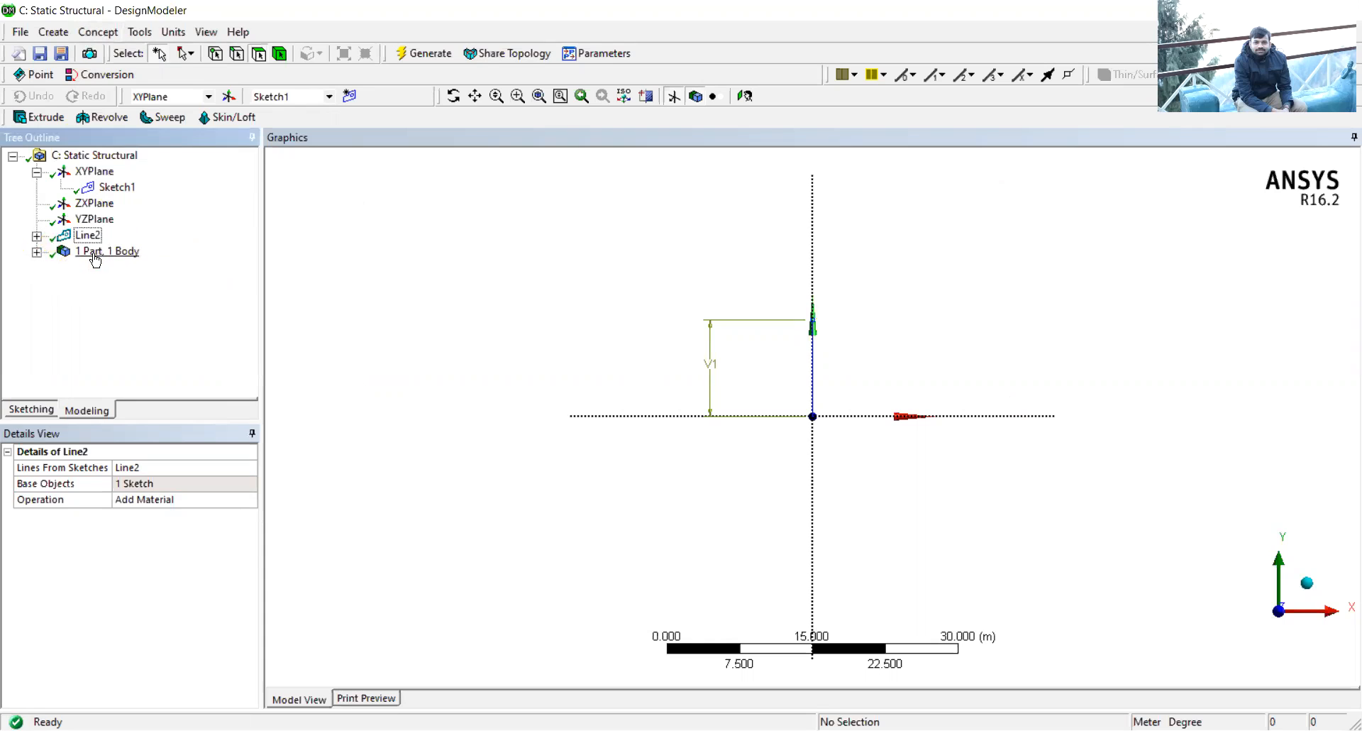
- Expand the part in the model tree and show the details of its line body
click(94, 253)
click(36, 251)
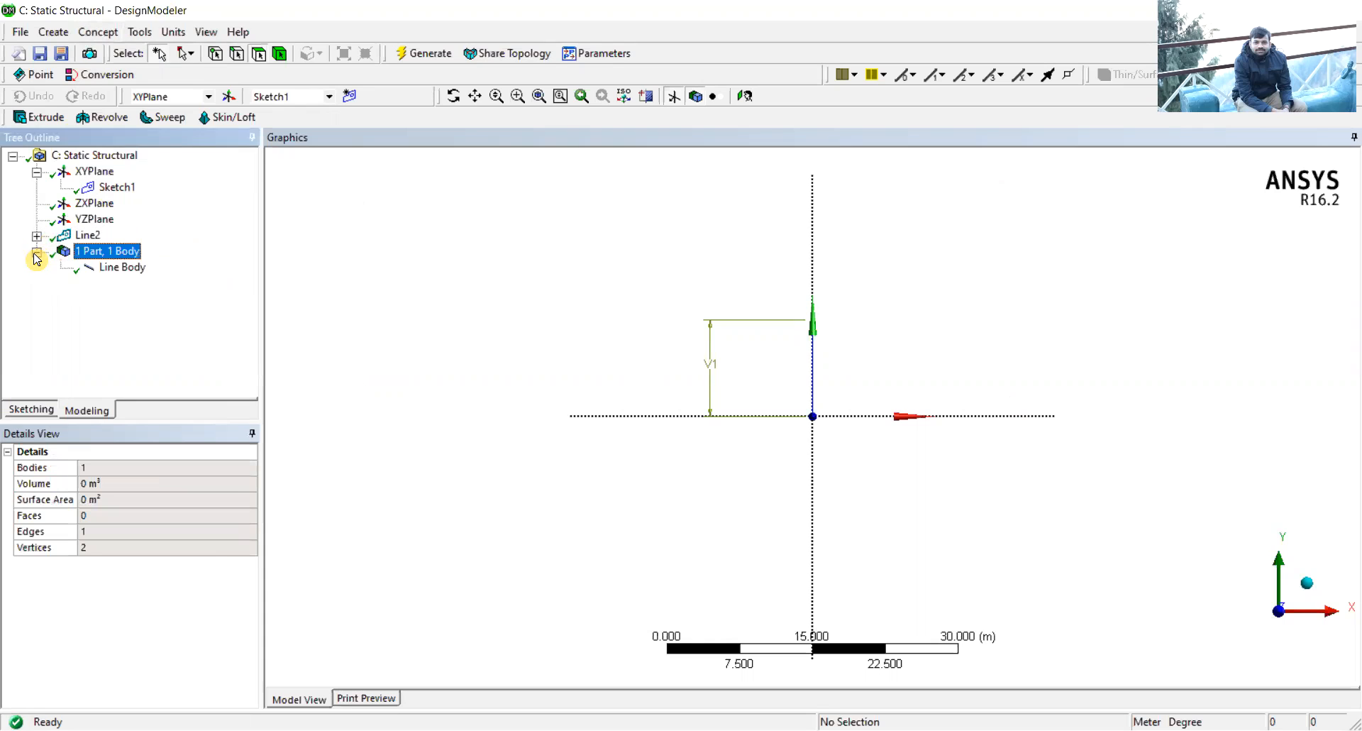
click(122, 268)
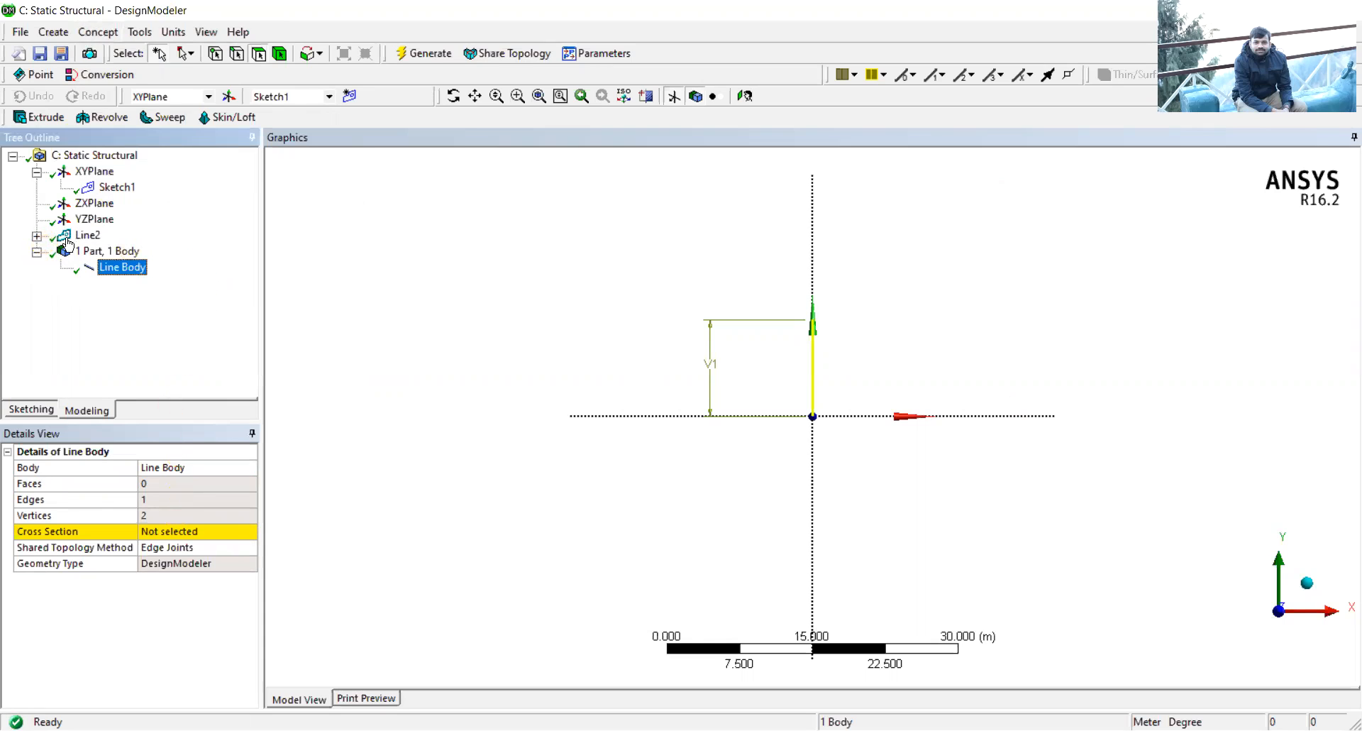
- Add an I Section cross section to the model
click(99, 32)
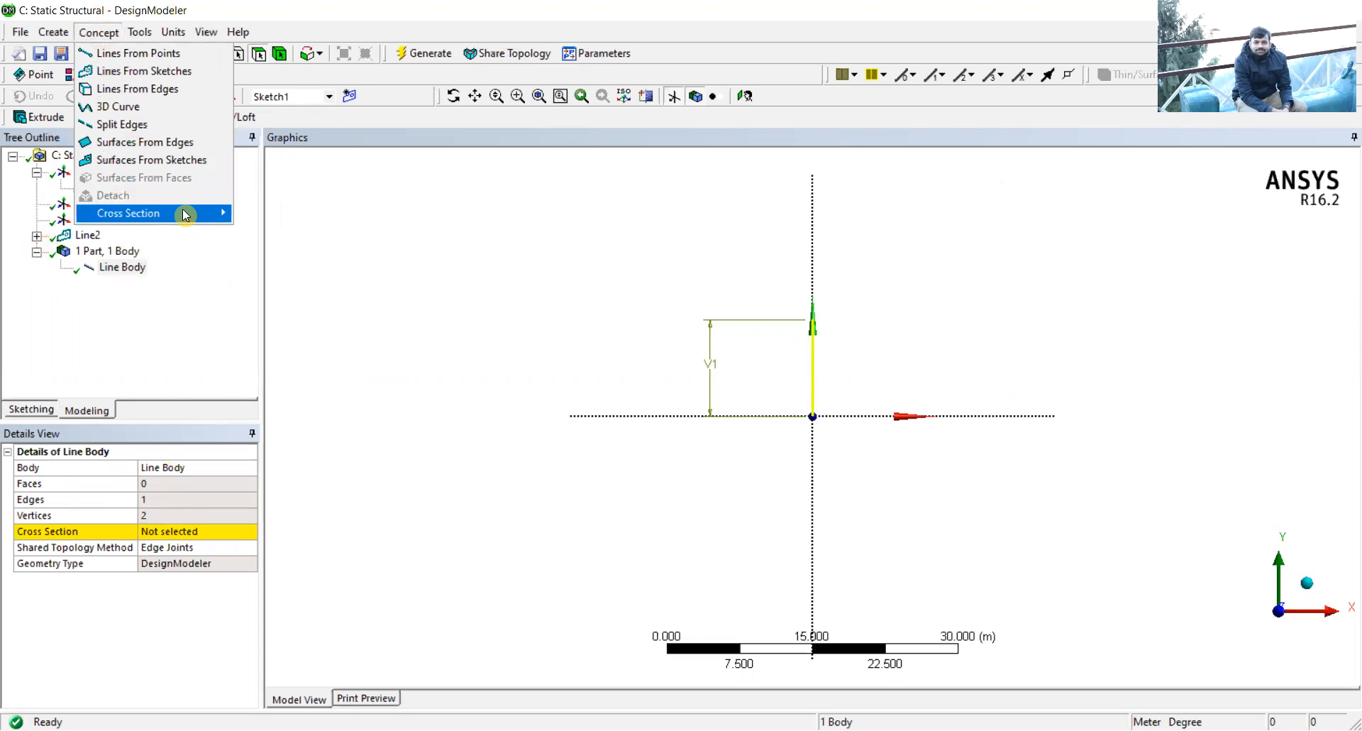
mouse_move(190, 214)
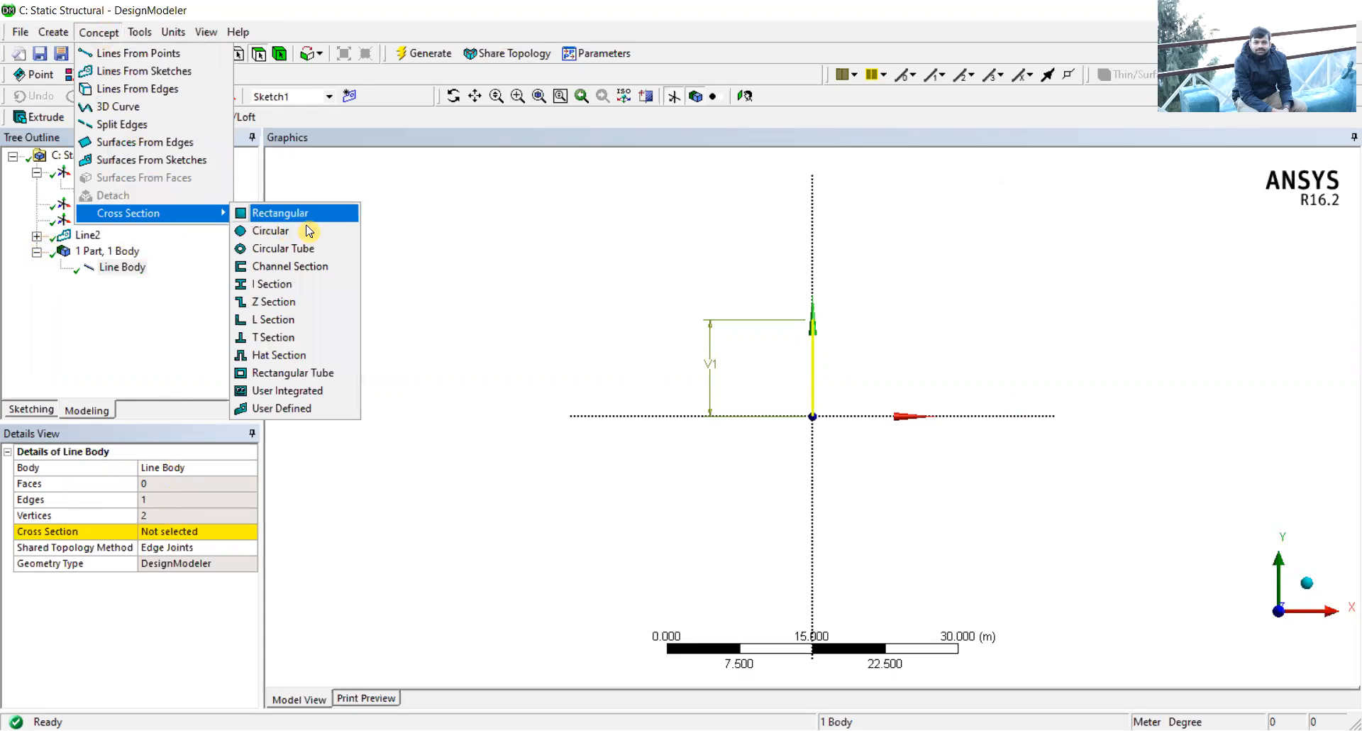
click(272, 285)
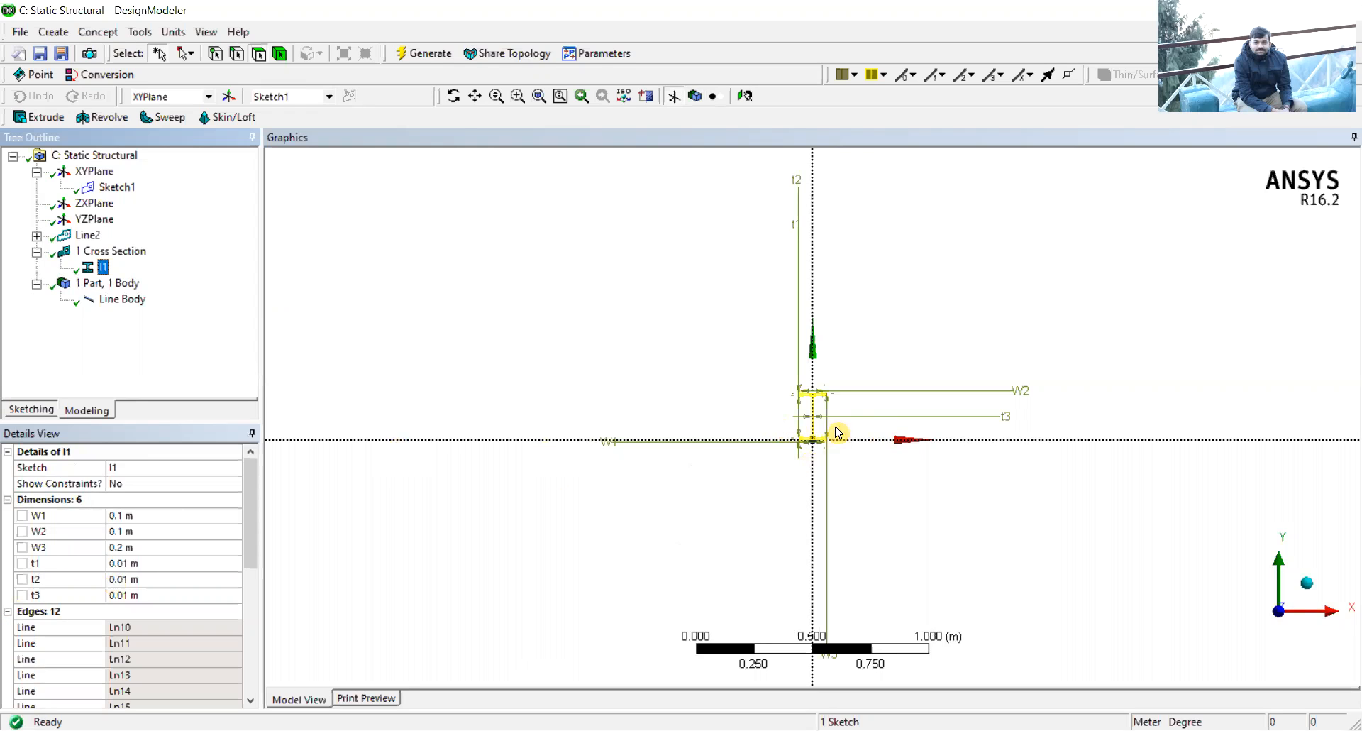
scroll(844, 431, up, 10)
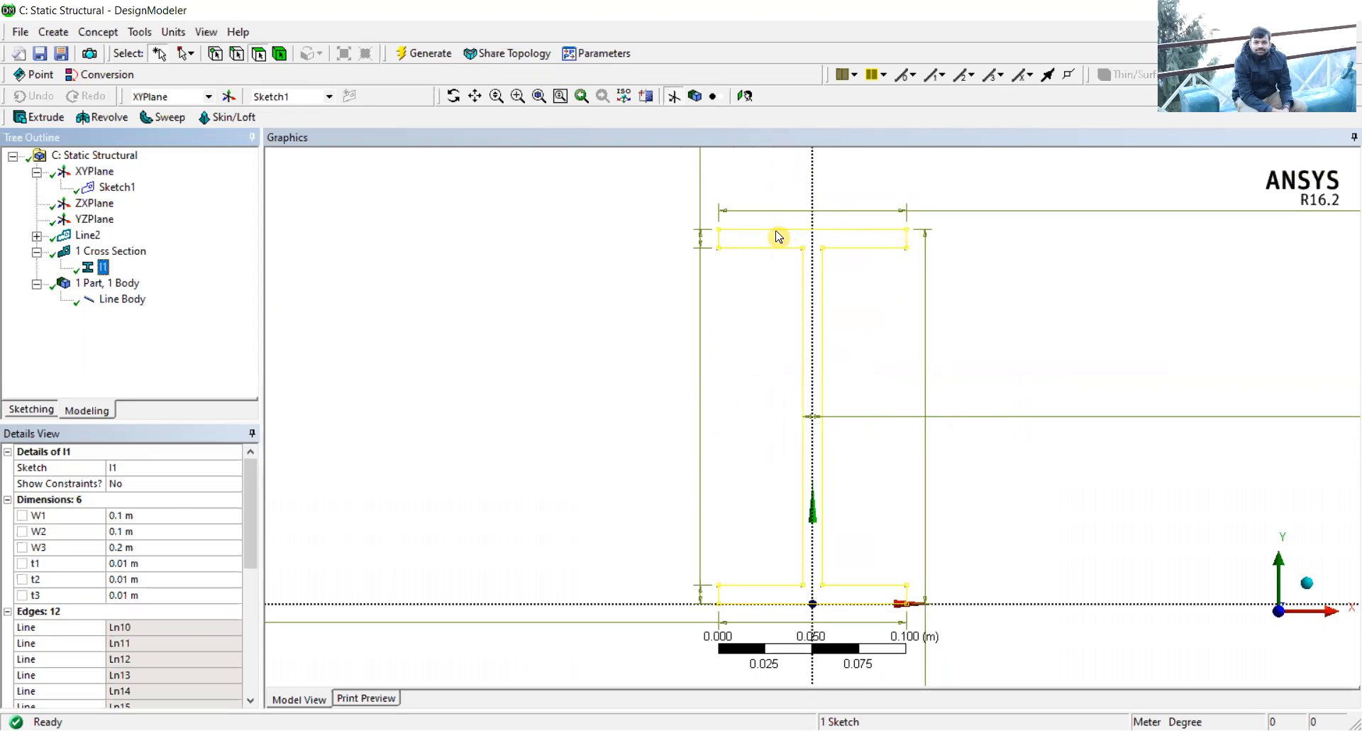
click(1033, 256)
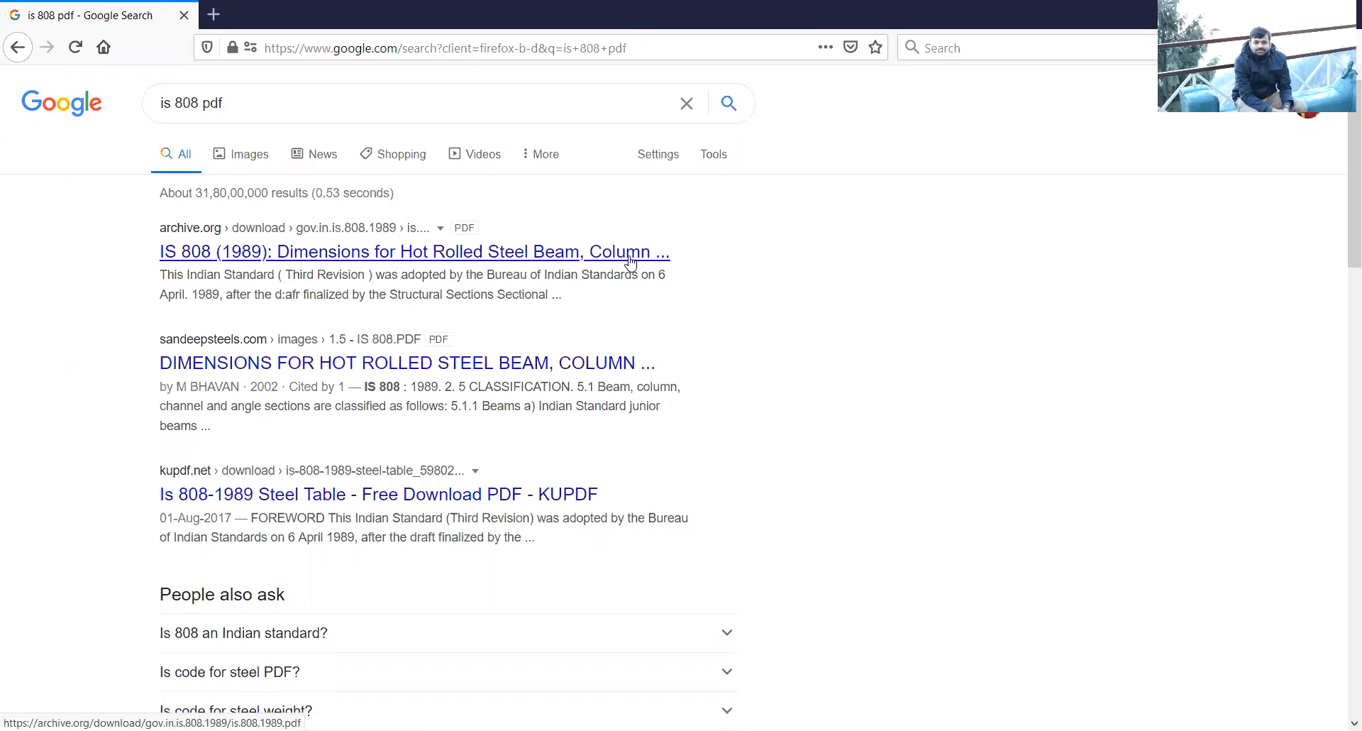
- Open the IS 808 (1989) hot rolled steel beam dimensions document from the web search results, and return to DesignModeler
click(351, 254)
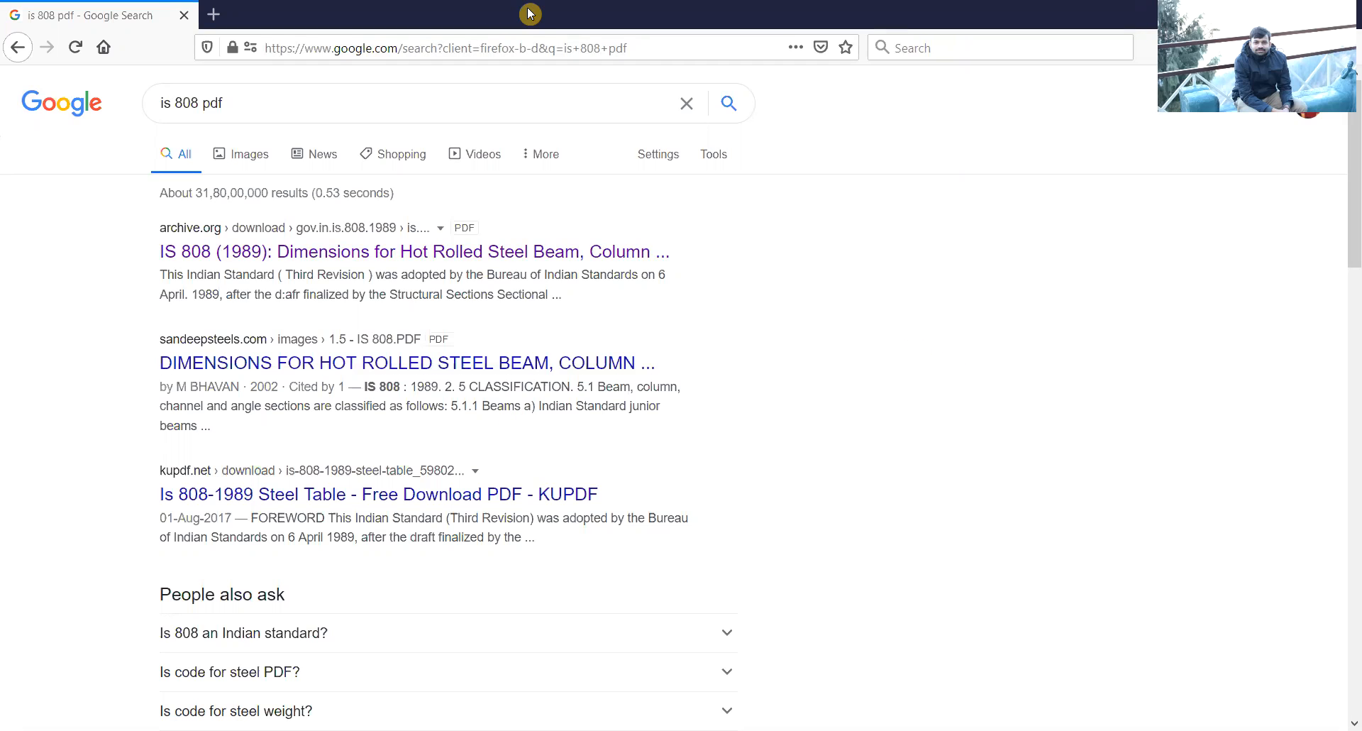
key(alt+Tab)
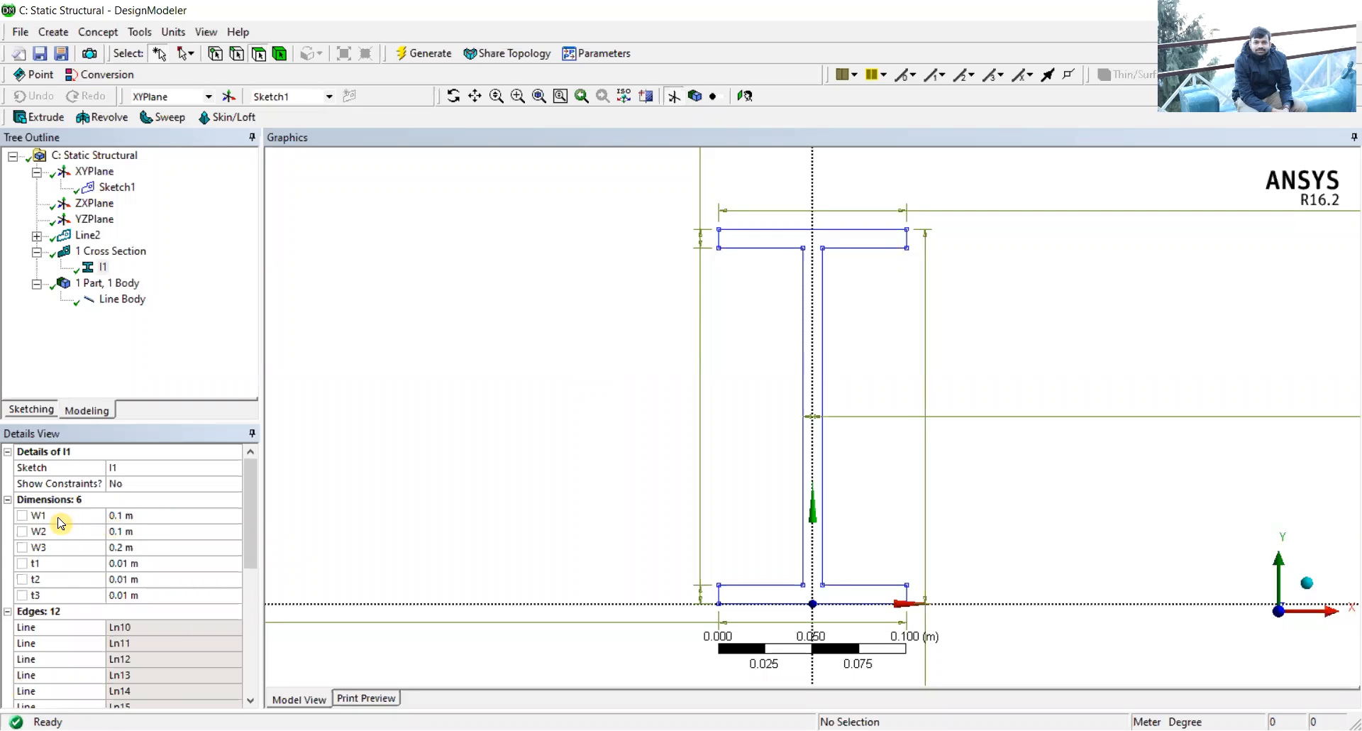
- Examine the I section's flange width dimensions W1 and W2 in the sketch, and its calculated physical properties
scroll(635, 450, down, 10)
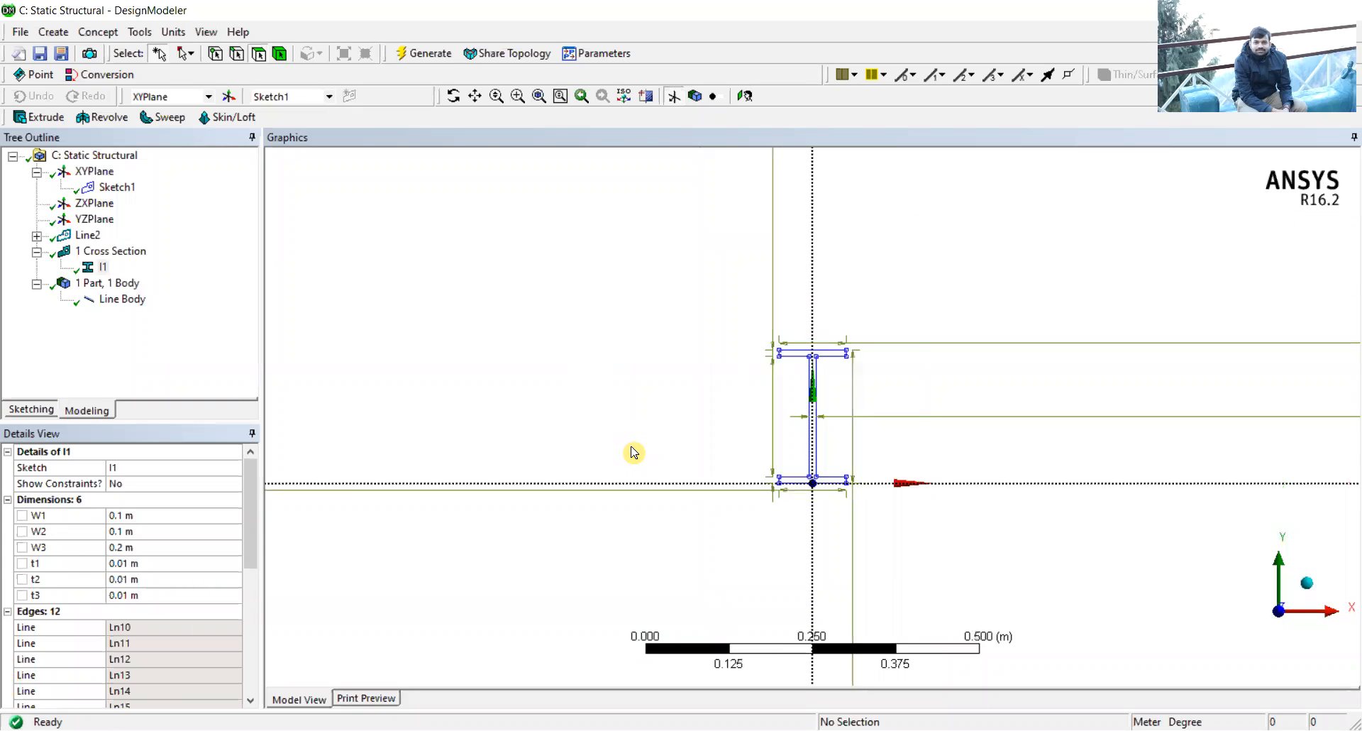
scroll(638, 455, down, 2)
scroll(636, 468, up, 5)
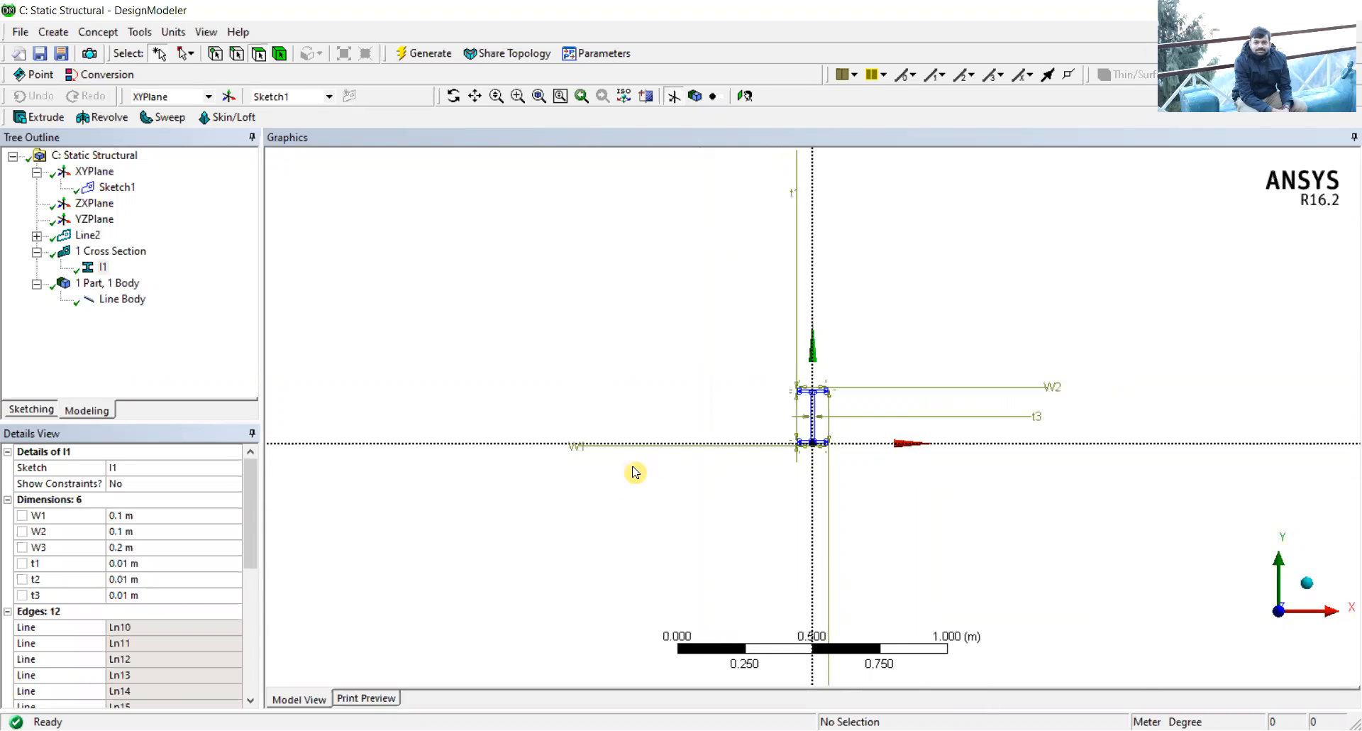
click(179, 512)
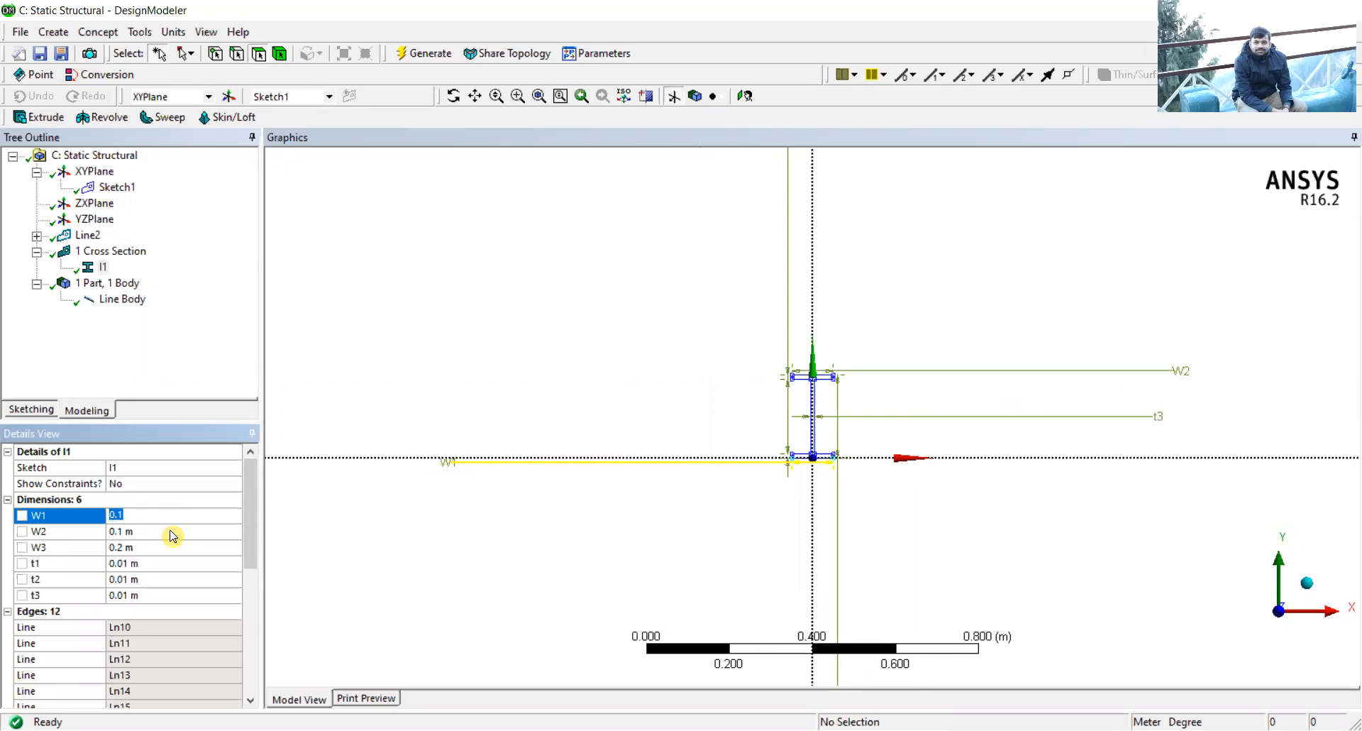
click(174, 531)
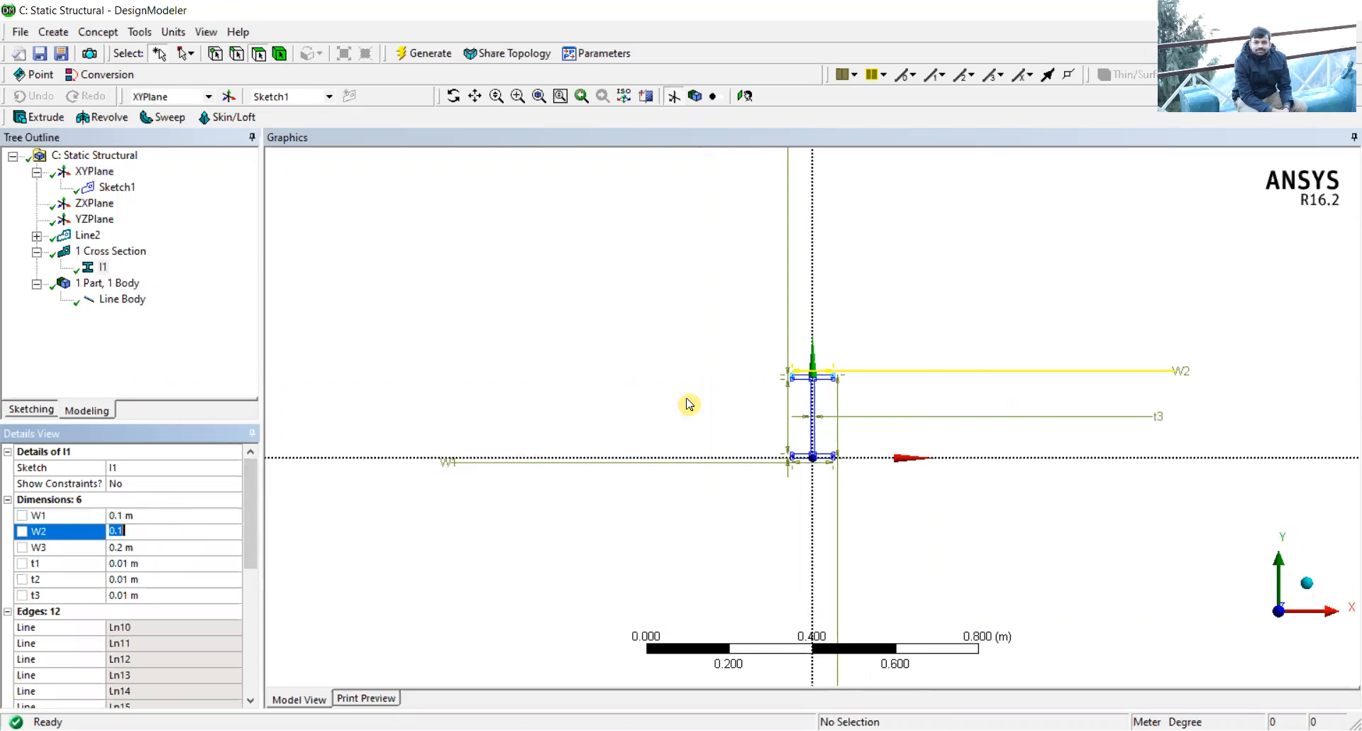
scroll(816, 459, up, 1)
scroll(816, 461, up, 5)
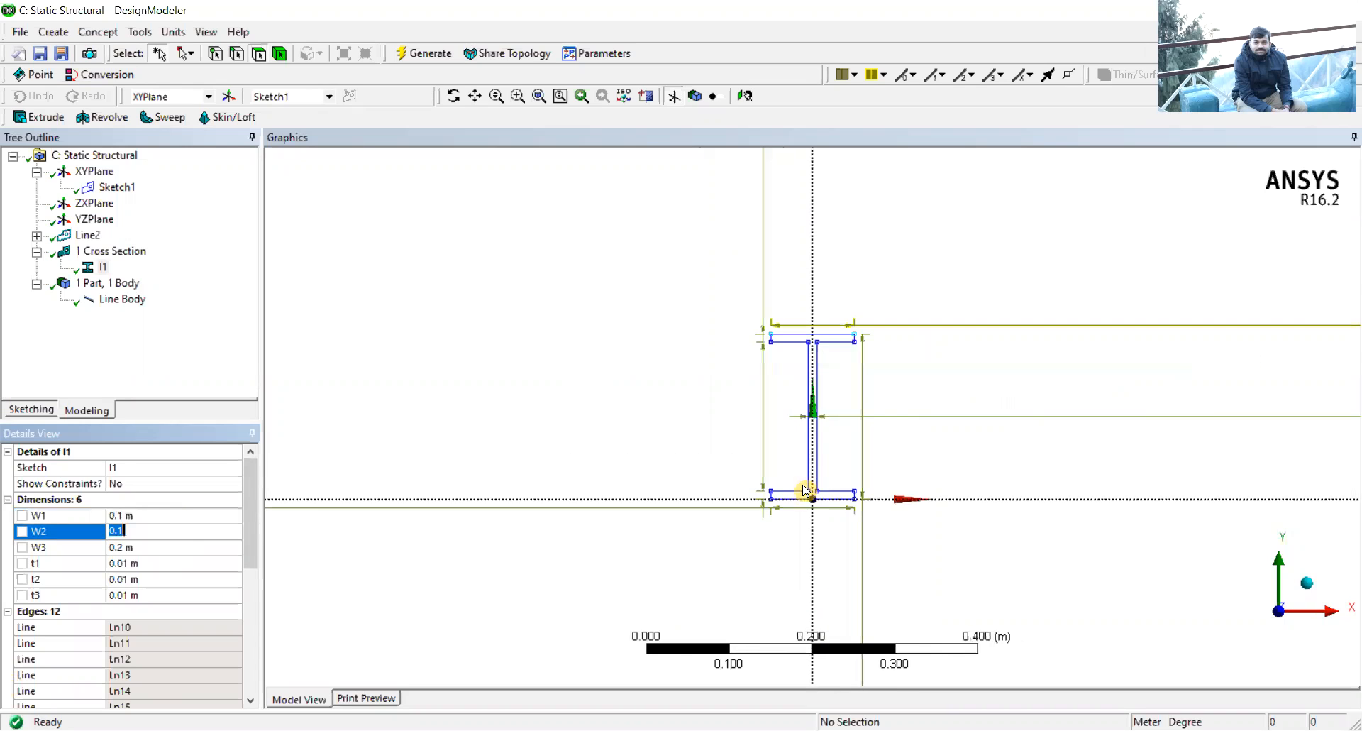
scroll(847, 578, down, 5)
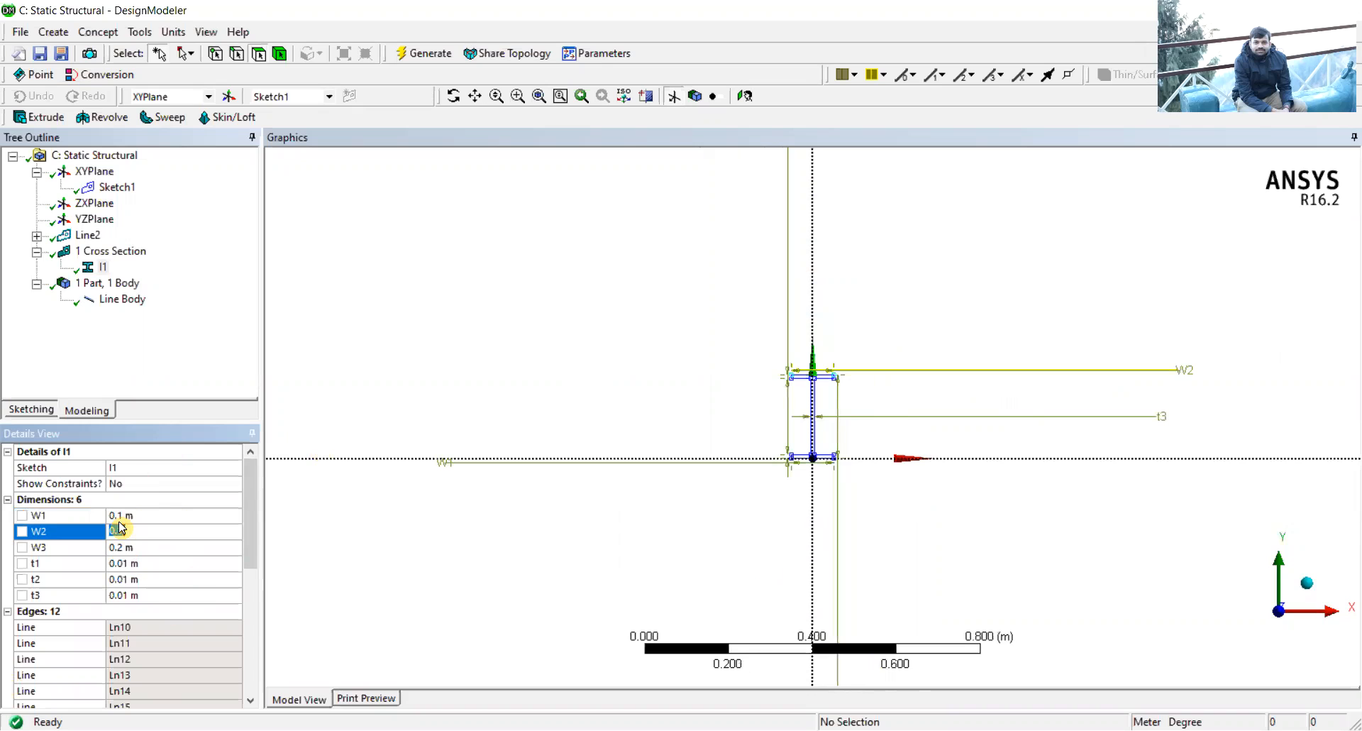
scroll(151, 482, down, 3)
scroll(156, 486, down, 3)
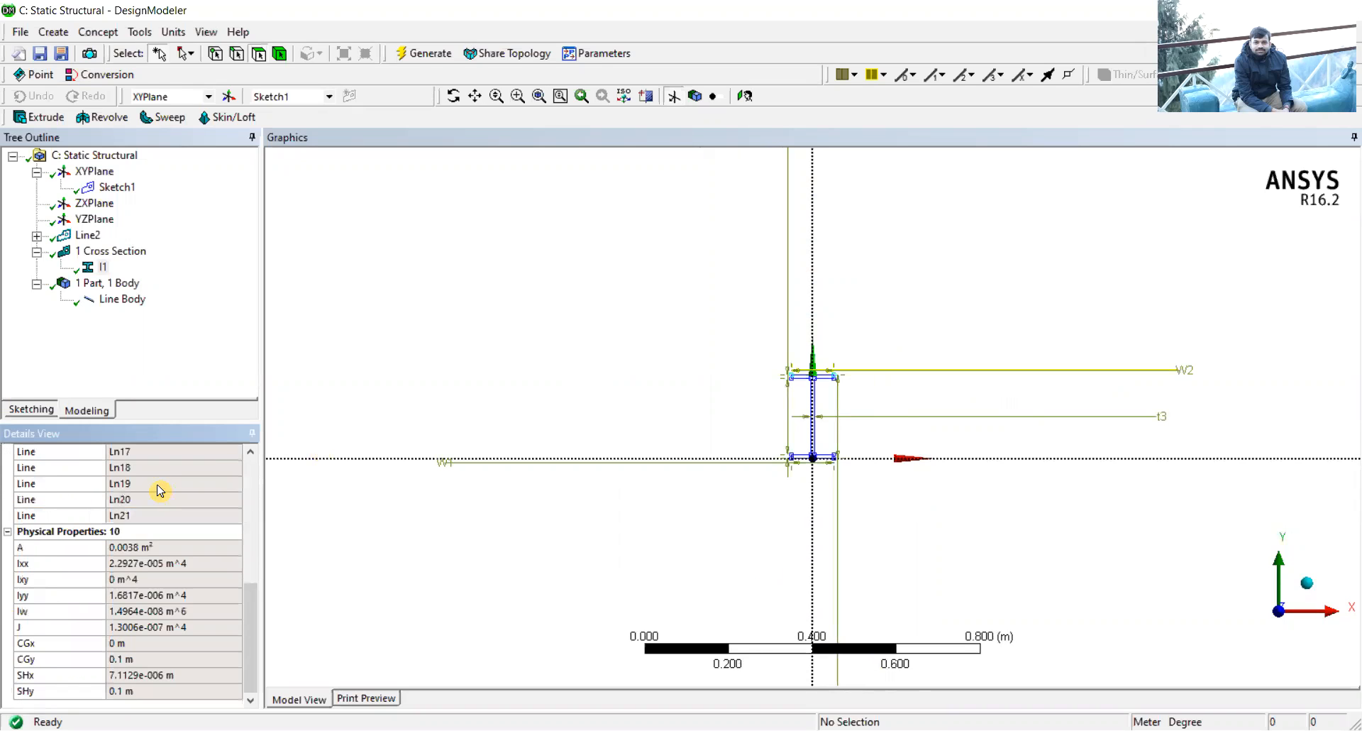
scroll(159, 488, up, 8)
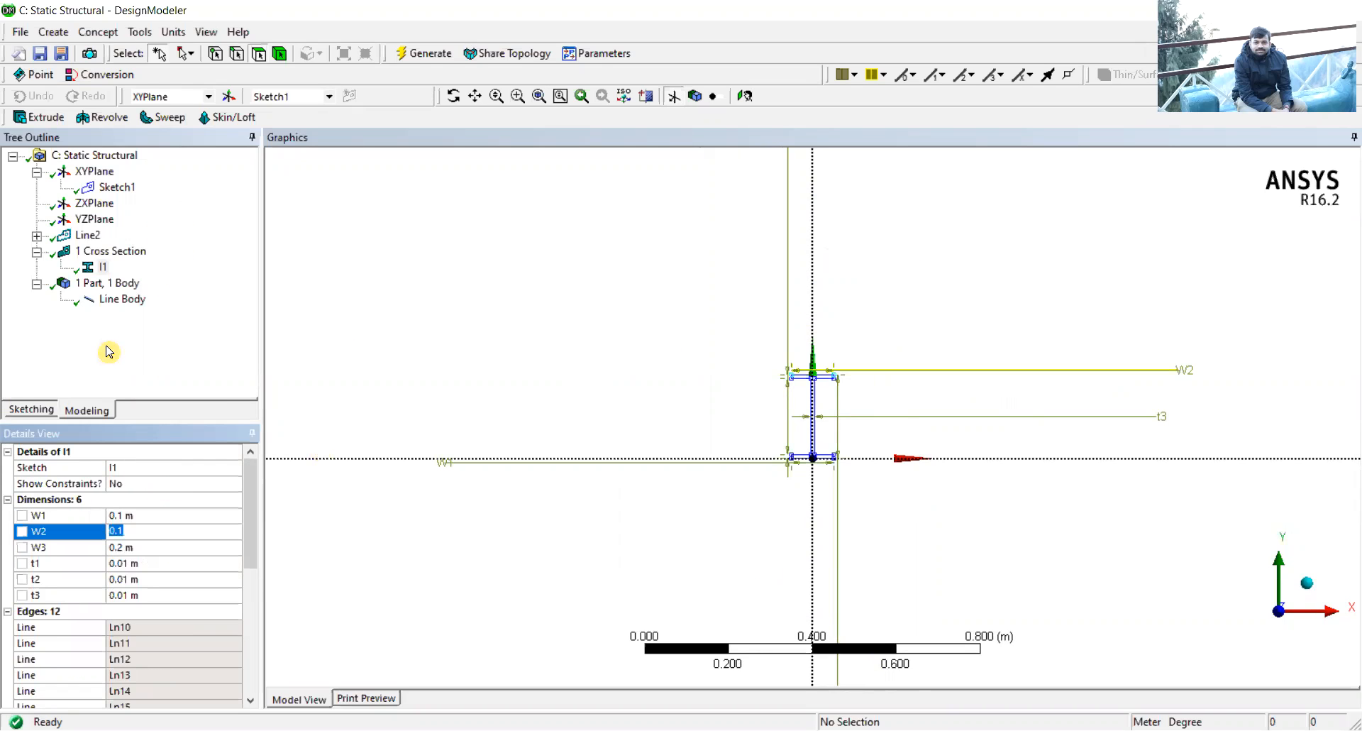
click(661, 400)
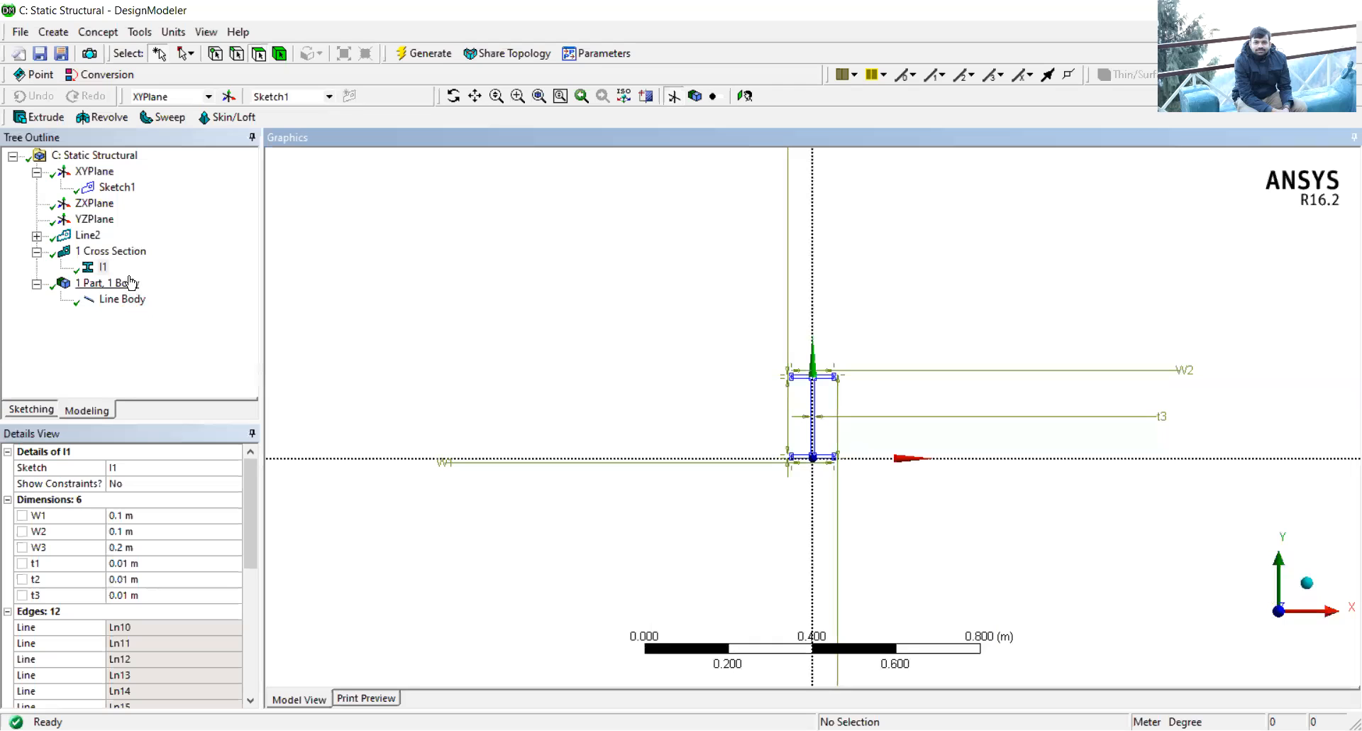
- Assign the I1 cross section to the line body
right_click(122, 300)
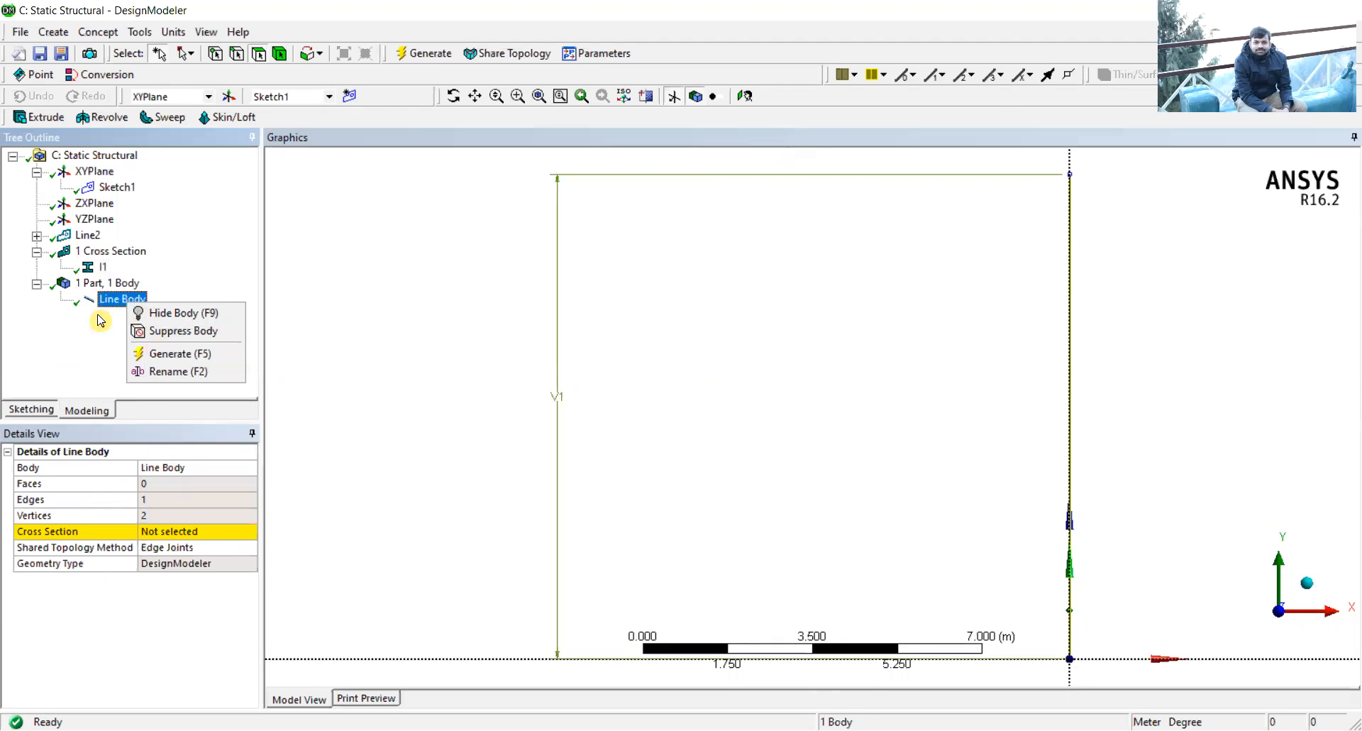
click(183, 533)
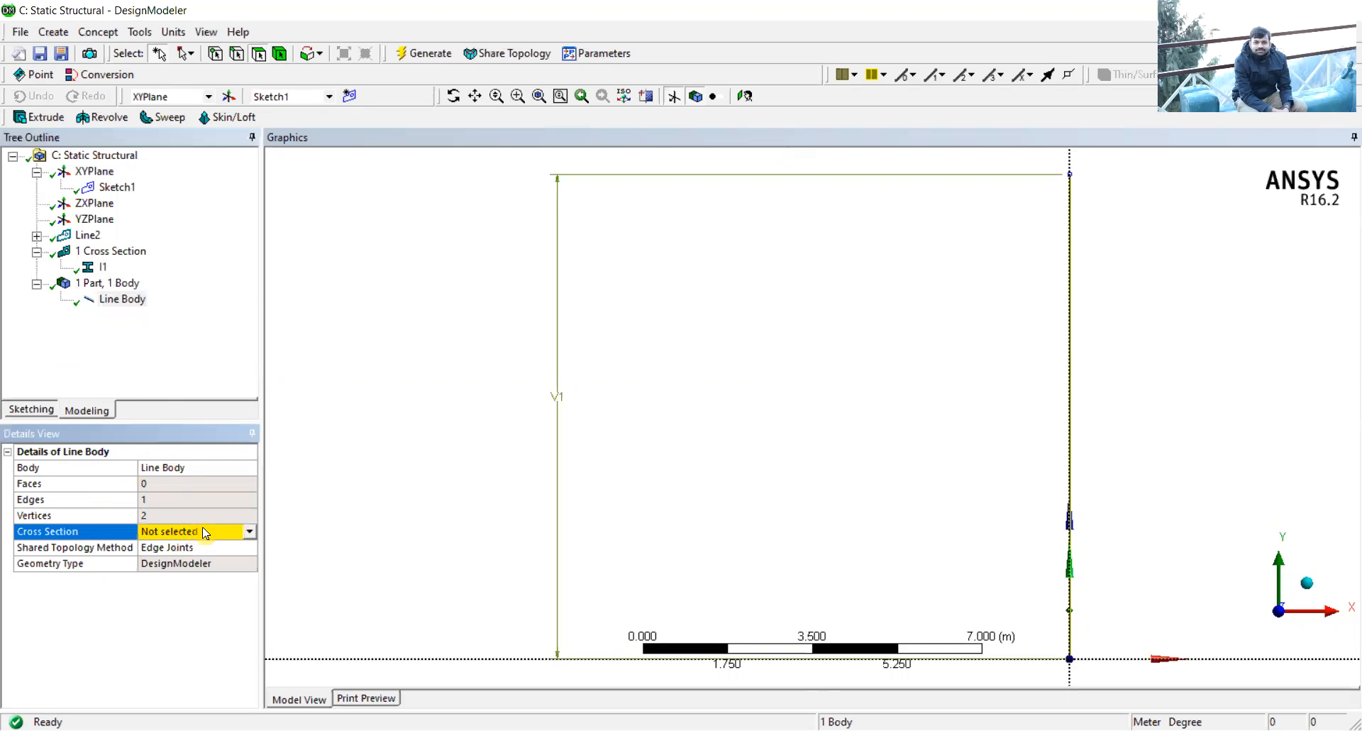
click(250, 532)
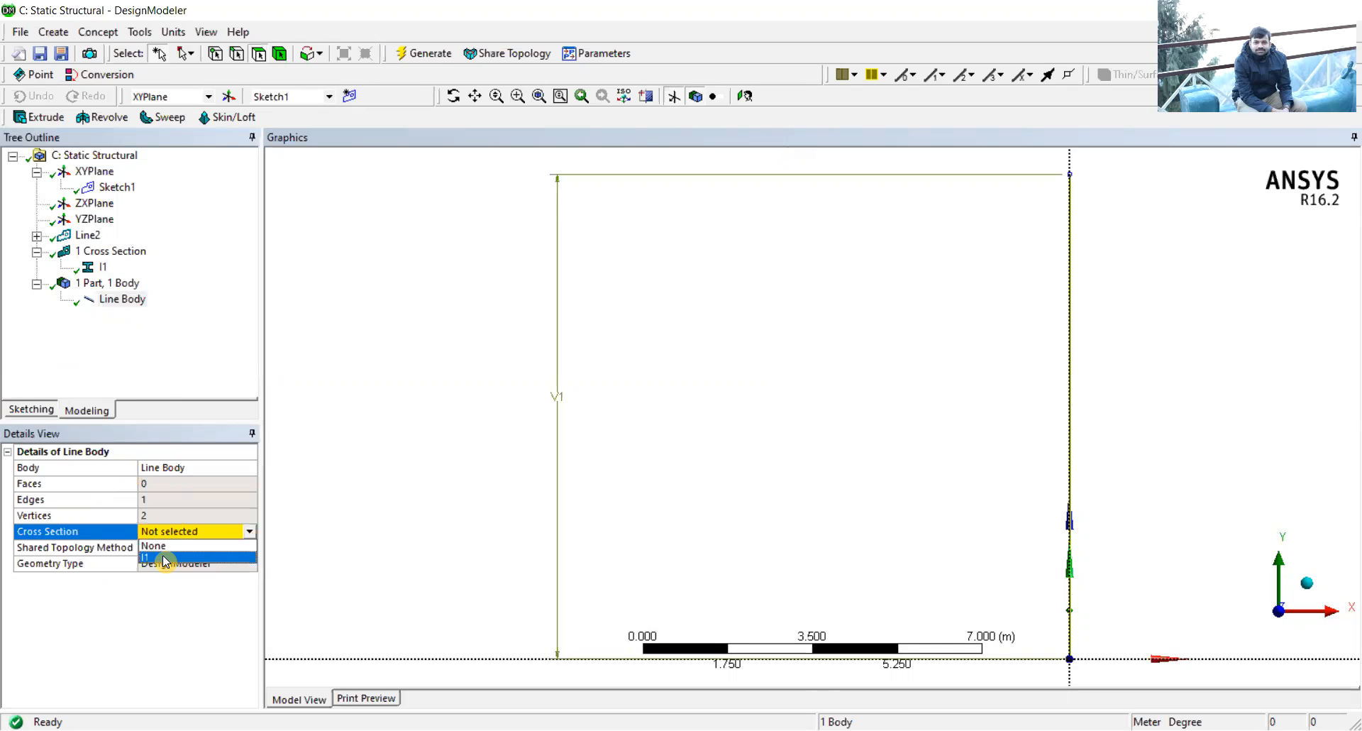
click(124, 300)
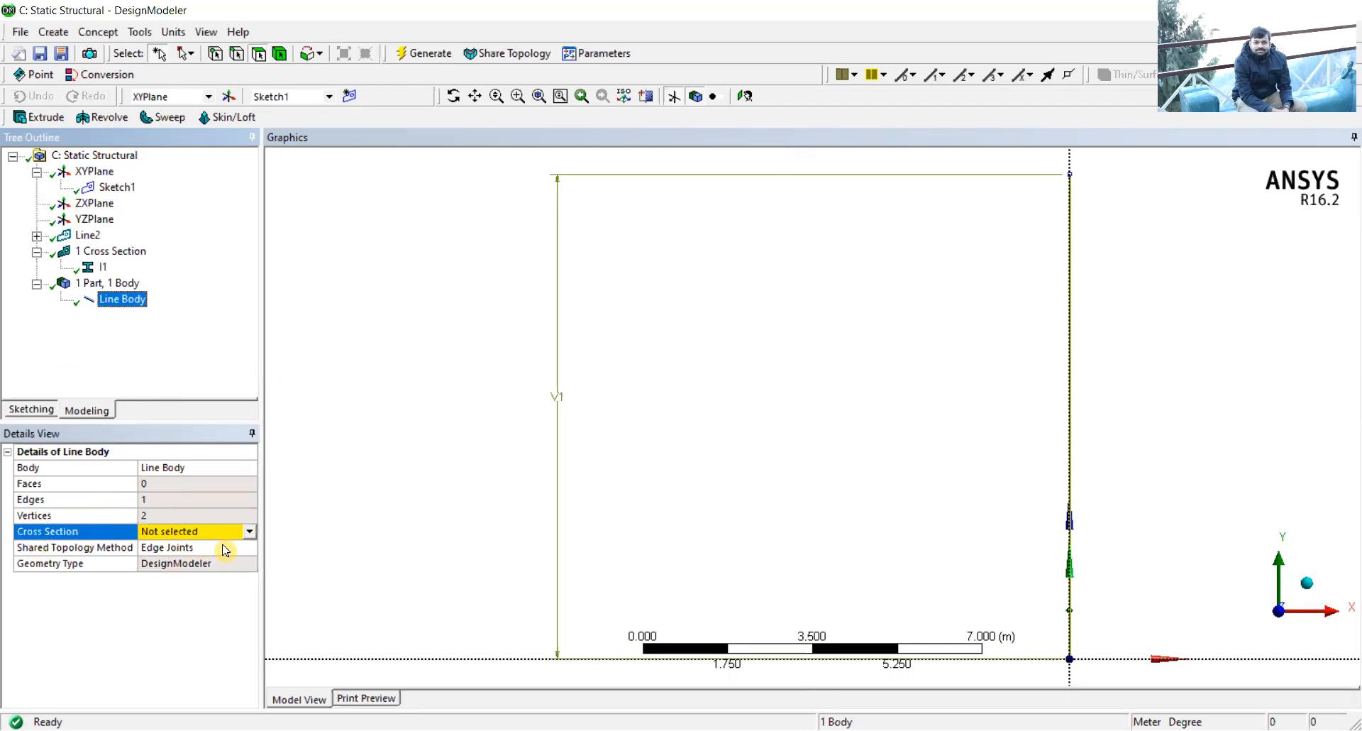
click(251, 537)
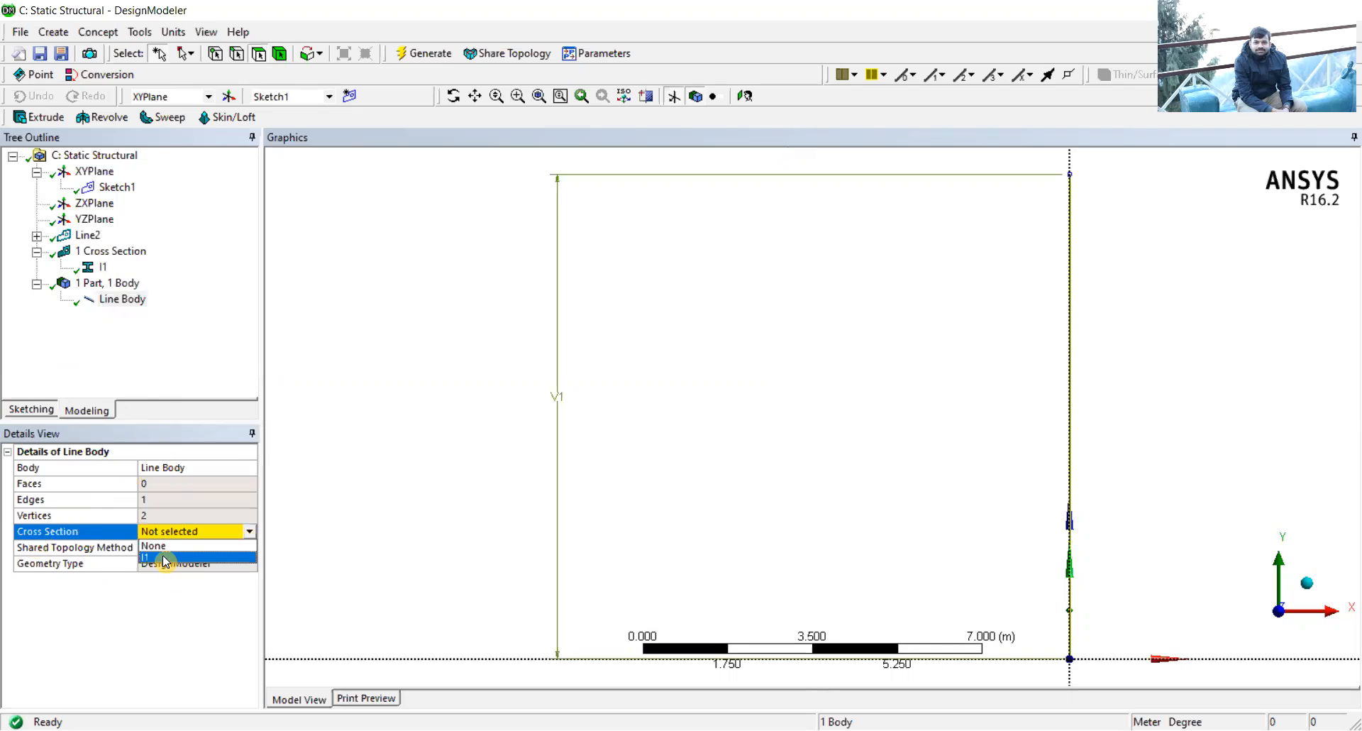
click(173, 562)
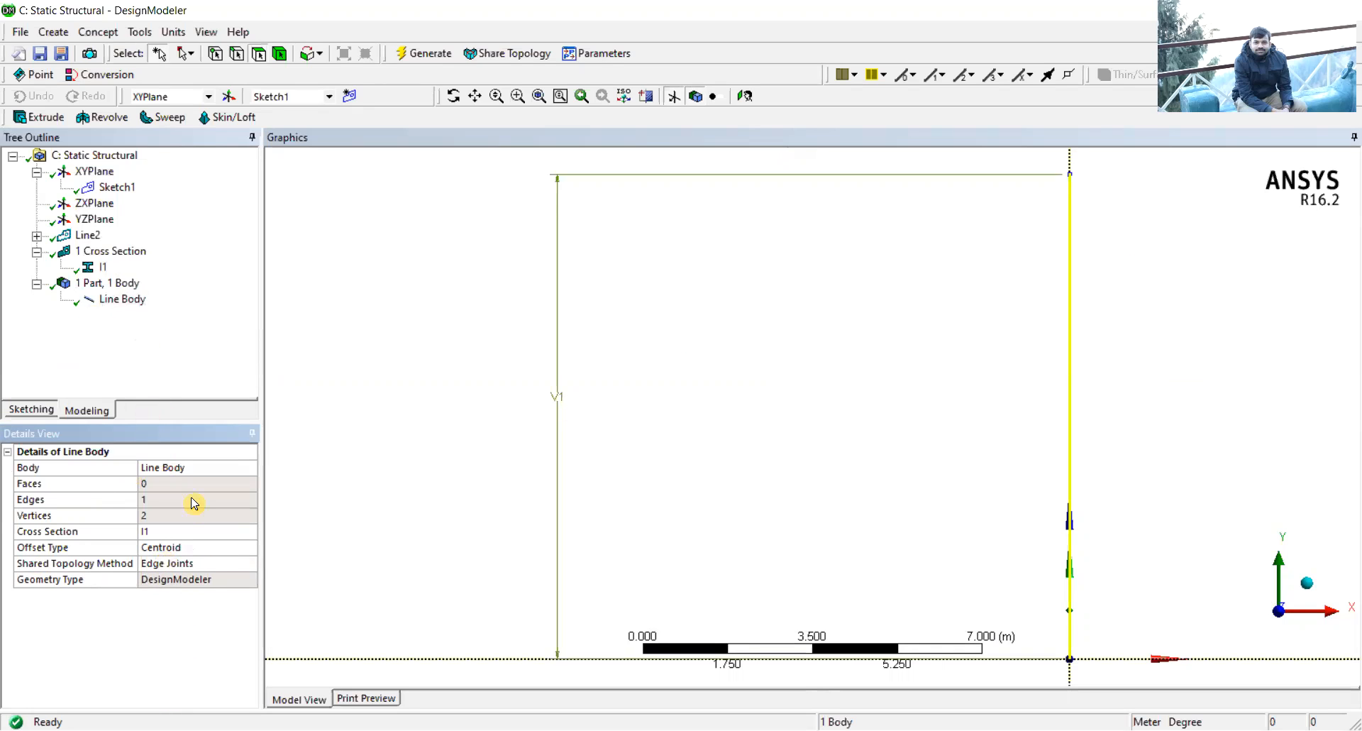
scroll(763, 394, down, 2)
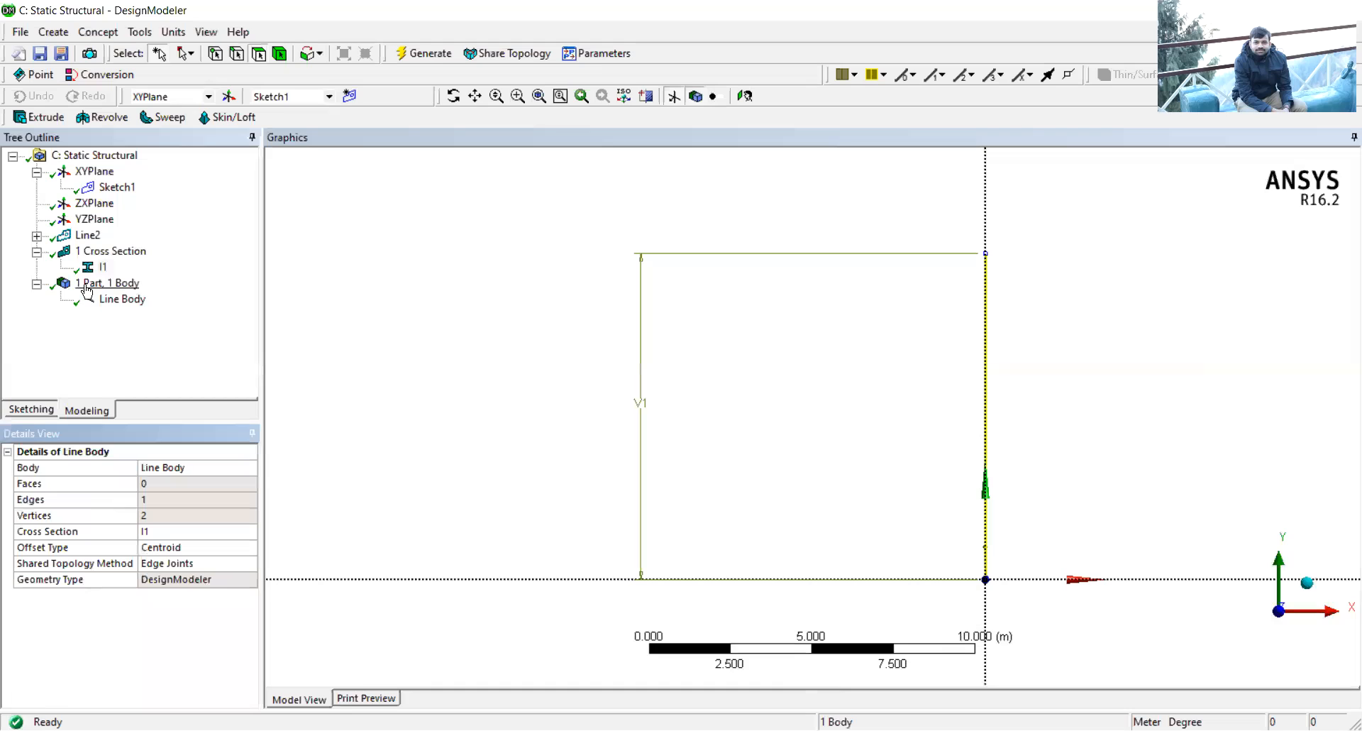
- Review the I1 section's dimensions and recheck the cross section options available for the line body
click(103, 267)
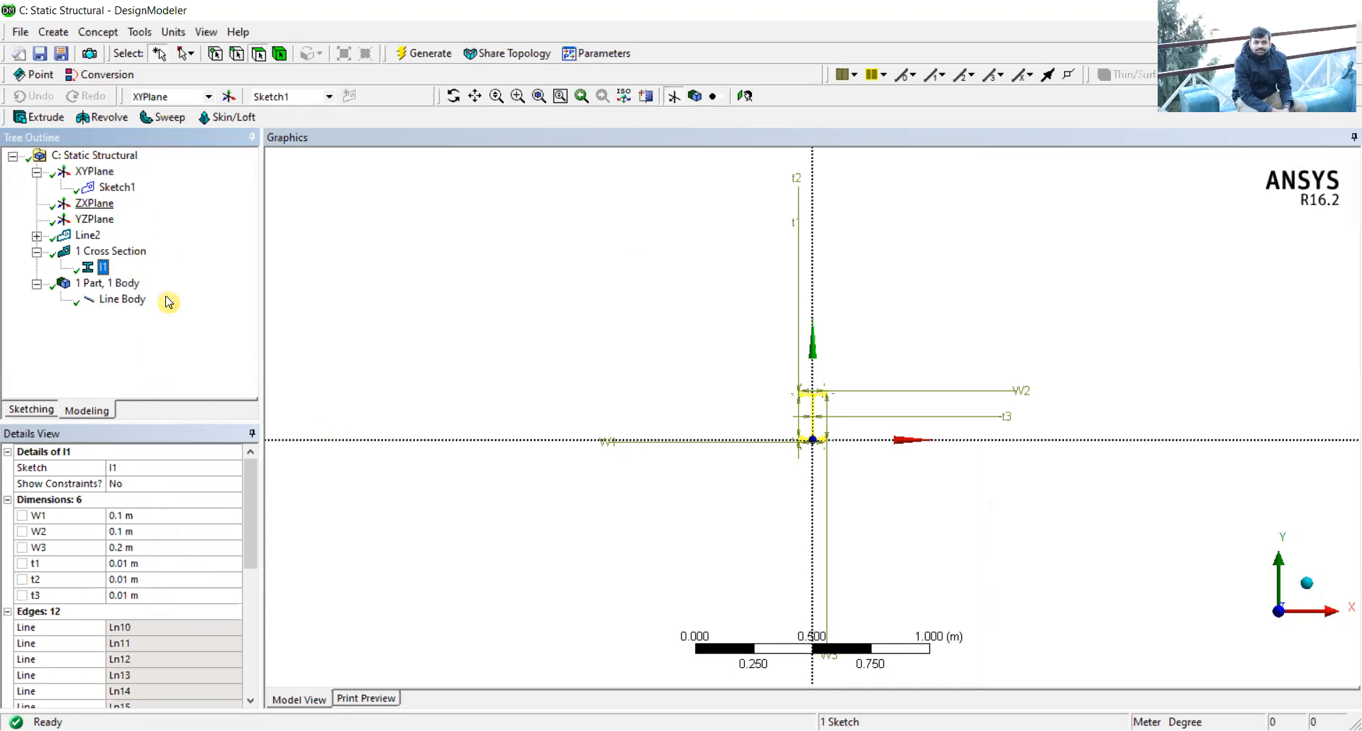
right_click(122, 300)
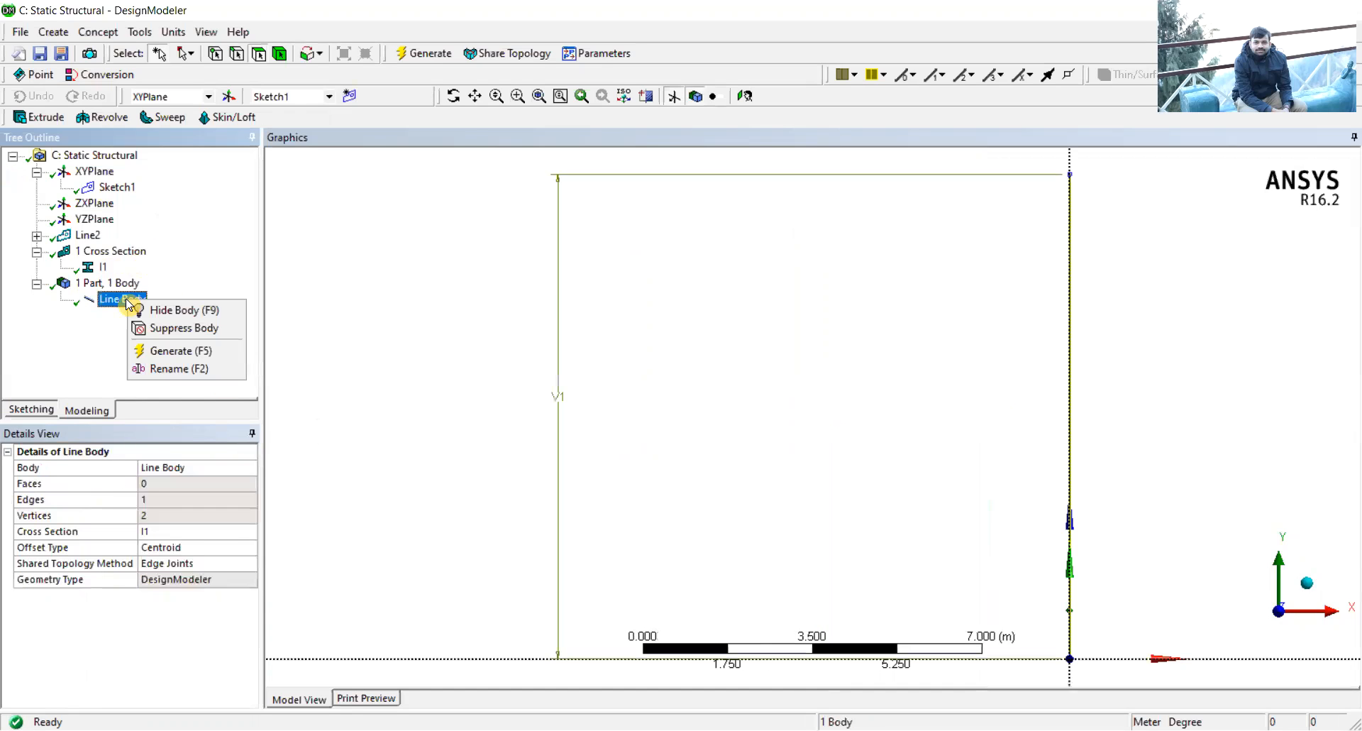
click(92, 349)
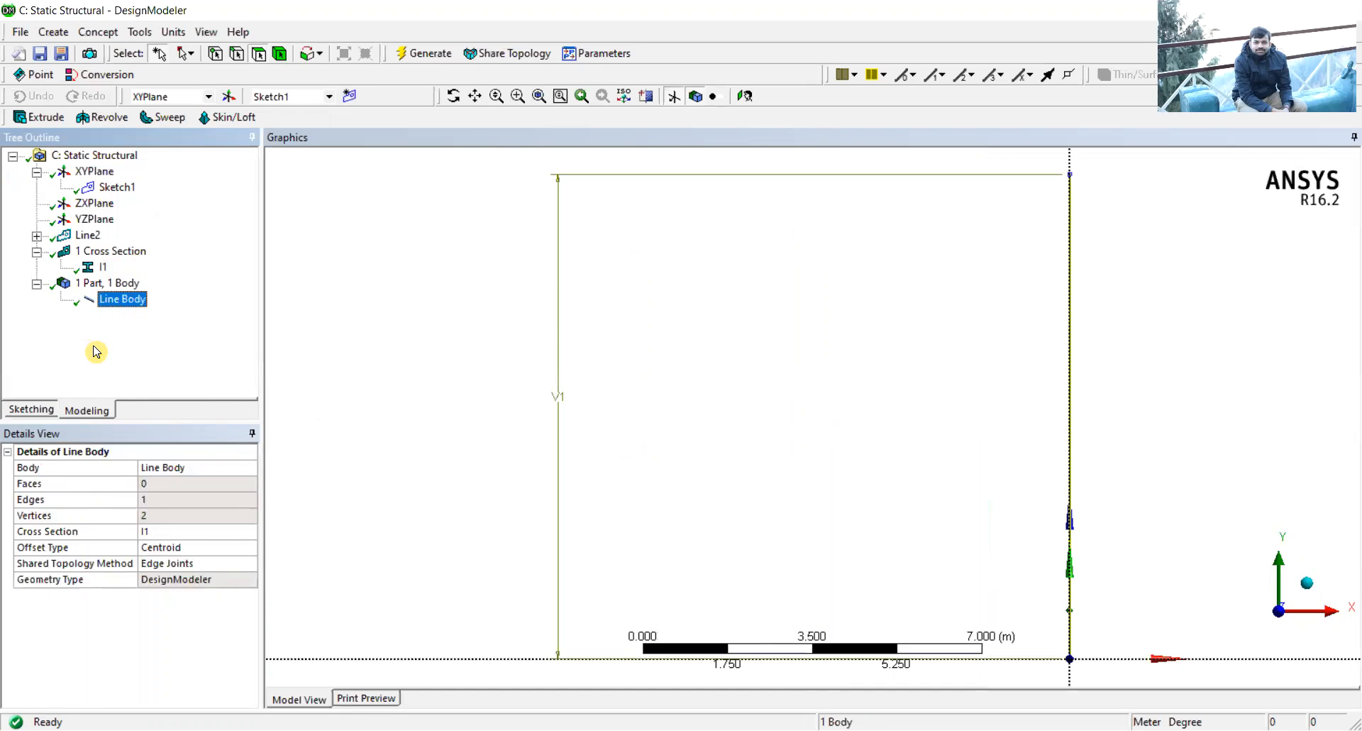
click(181, 532)
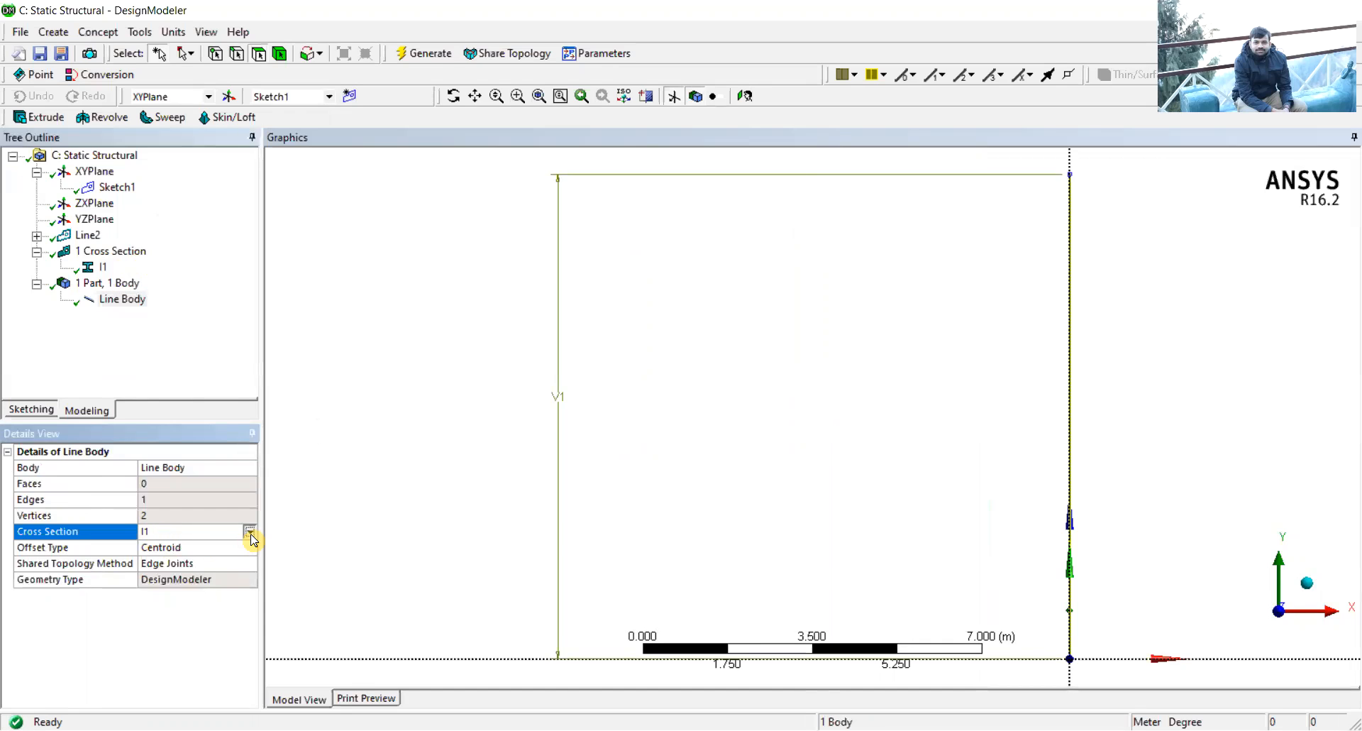
click(250, 532)
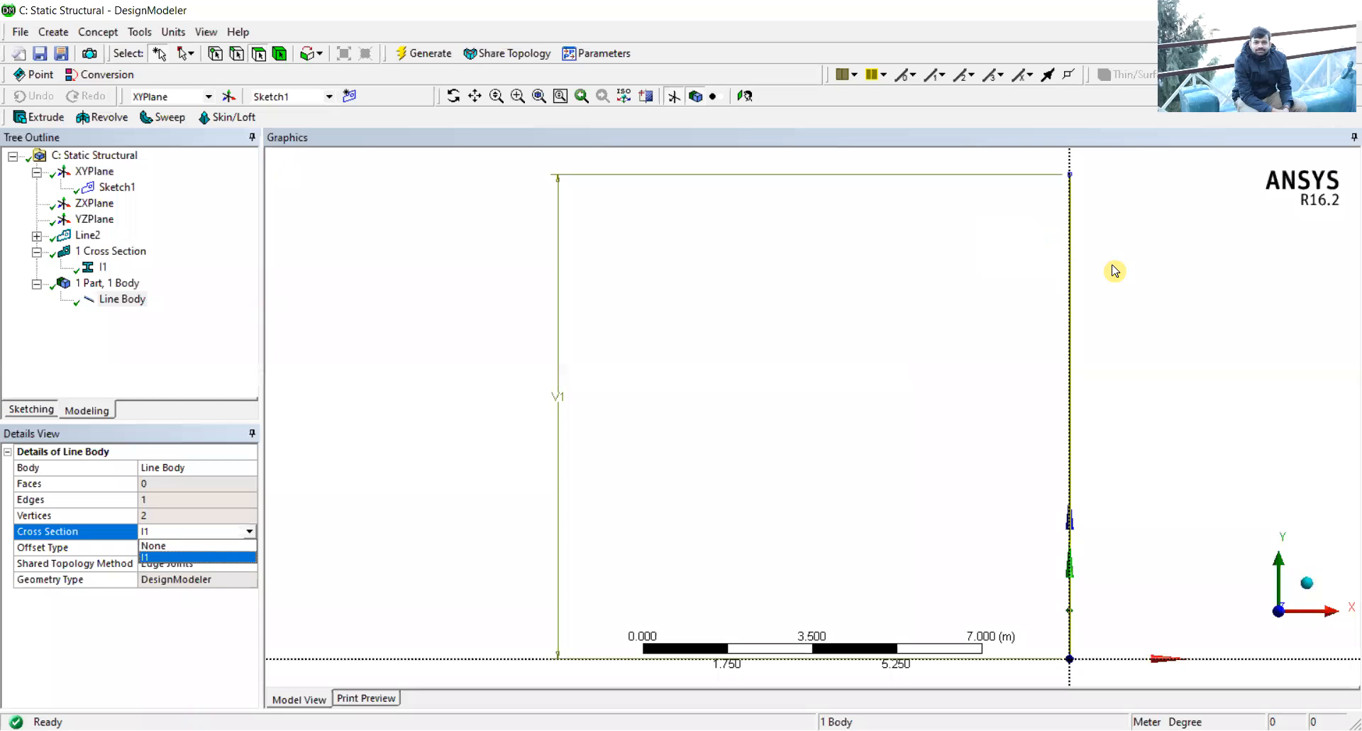
click(192, 351)
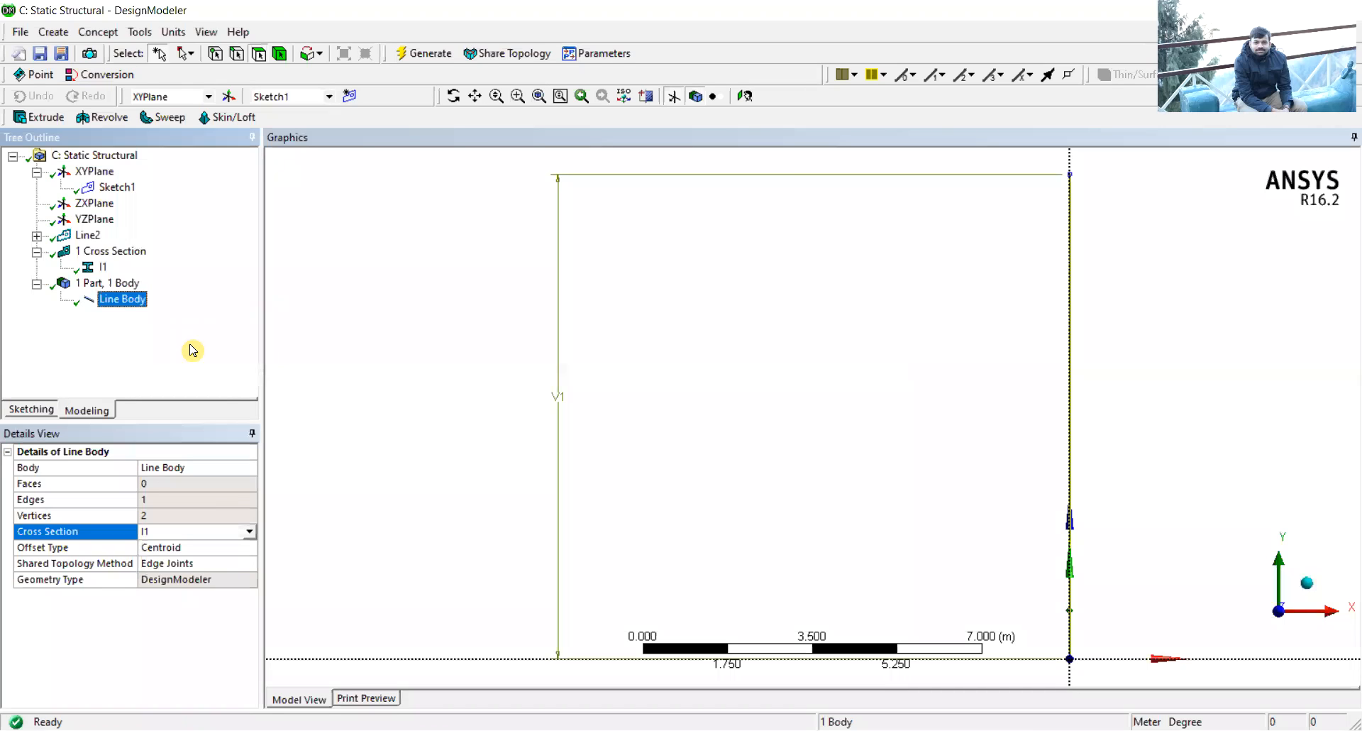
click(250, 532)
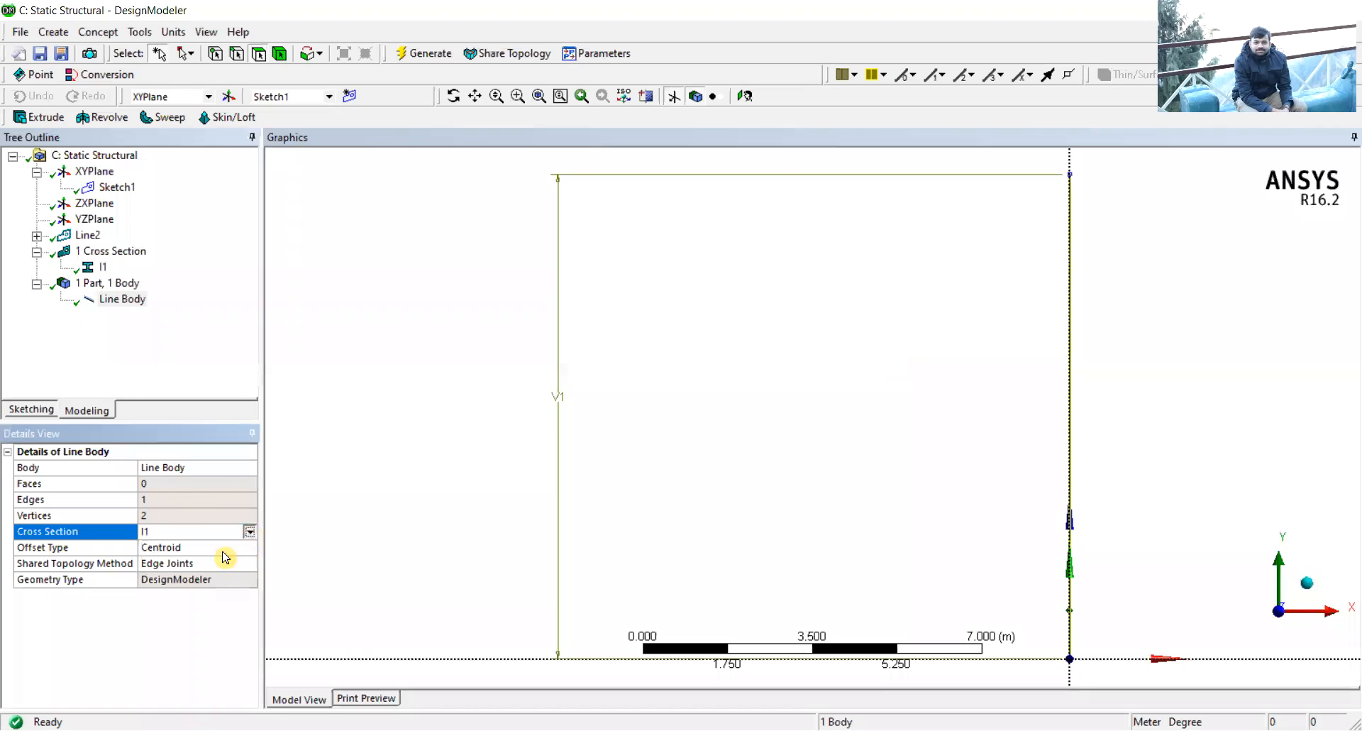
- Close DesignModeler and return to the Workbench project schematic
click(179, 671)
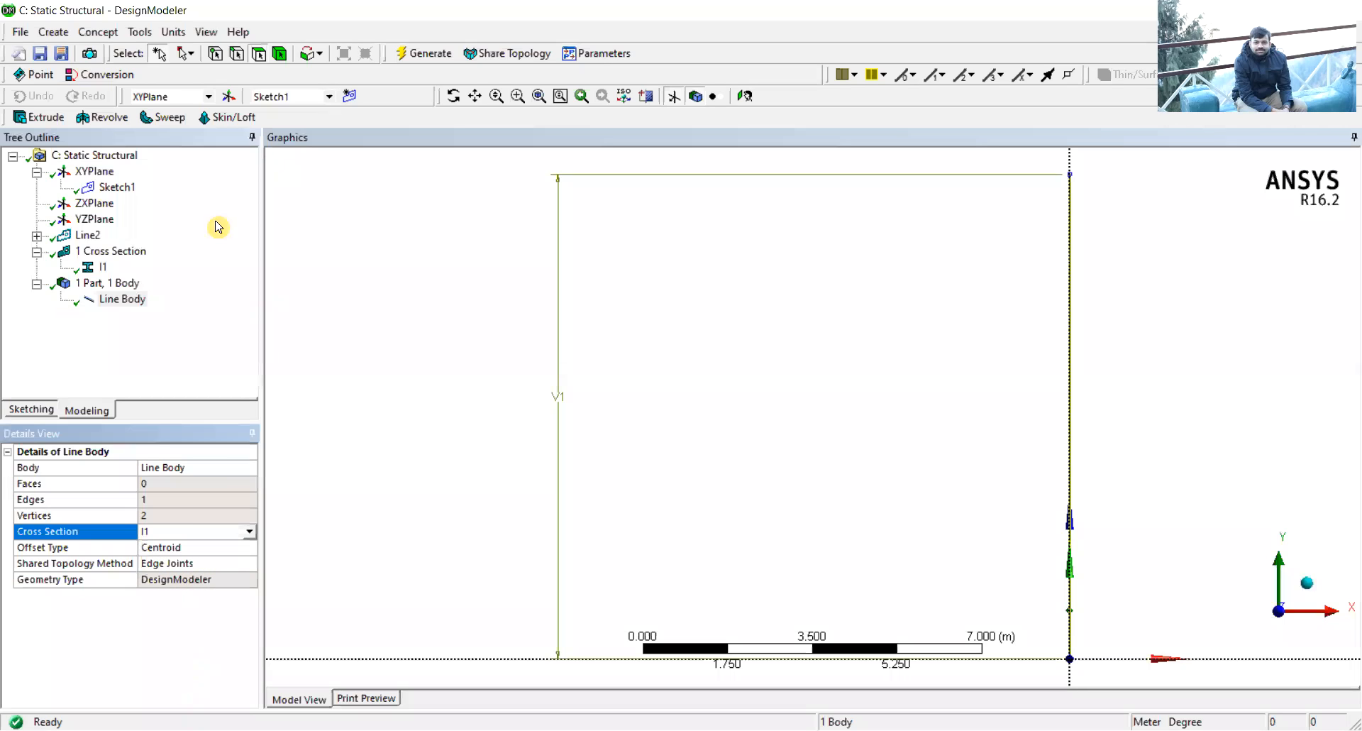
click(89, 348)
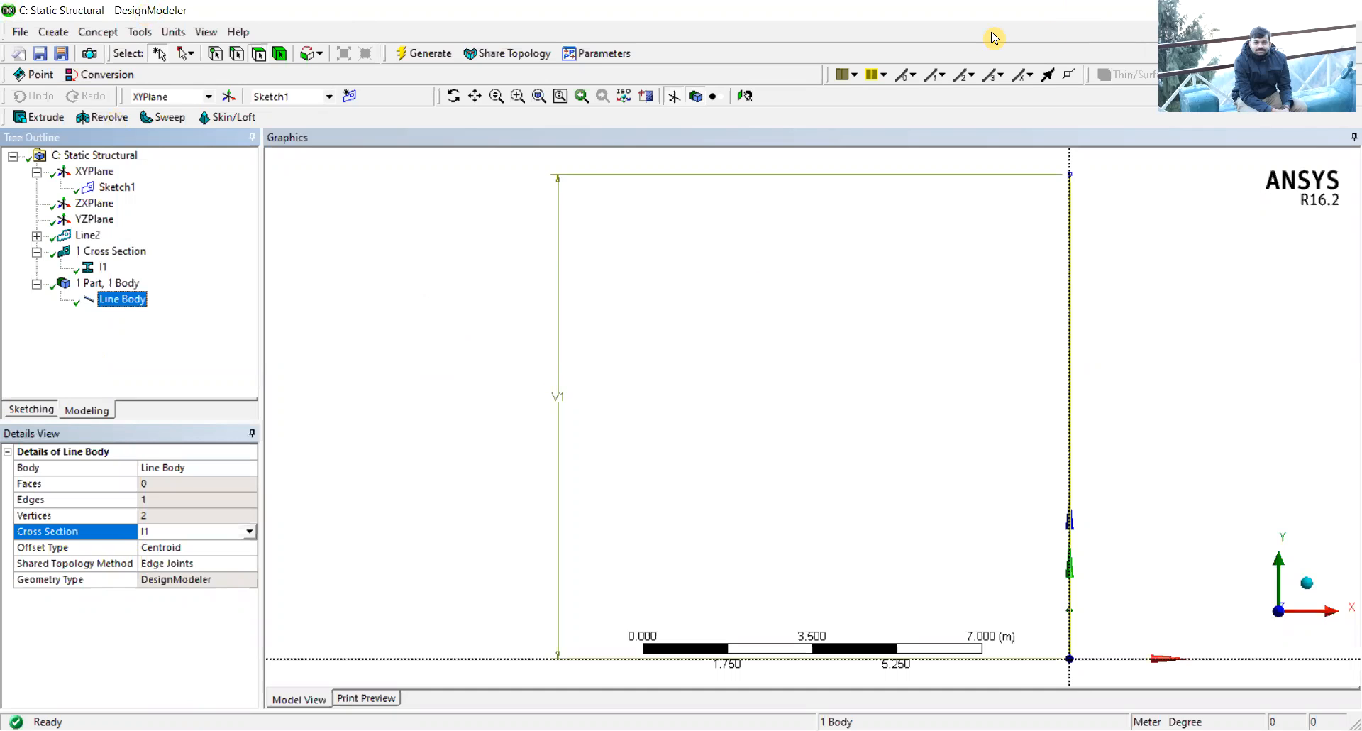
click(851, 275)
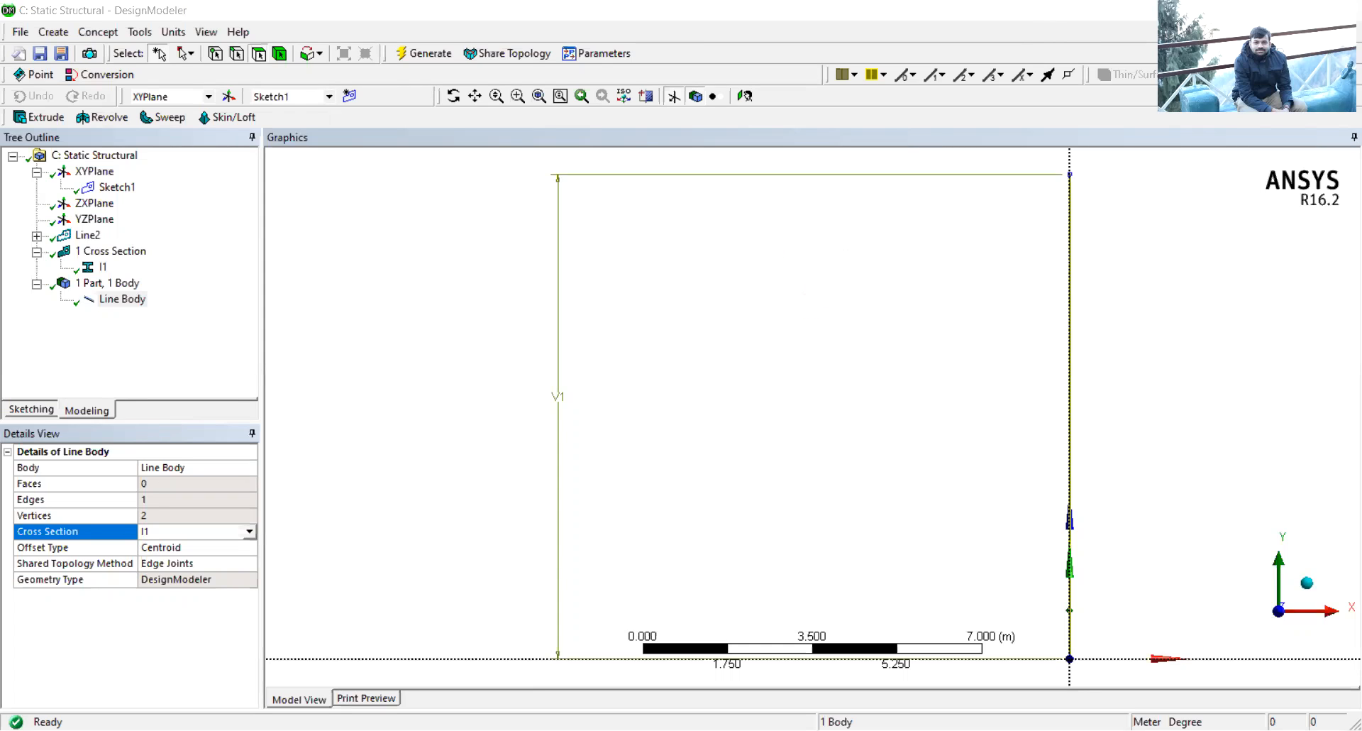
click(1344, 9)
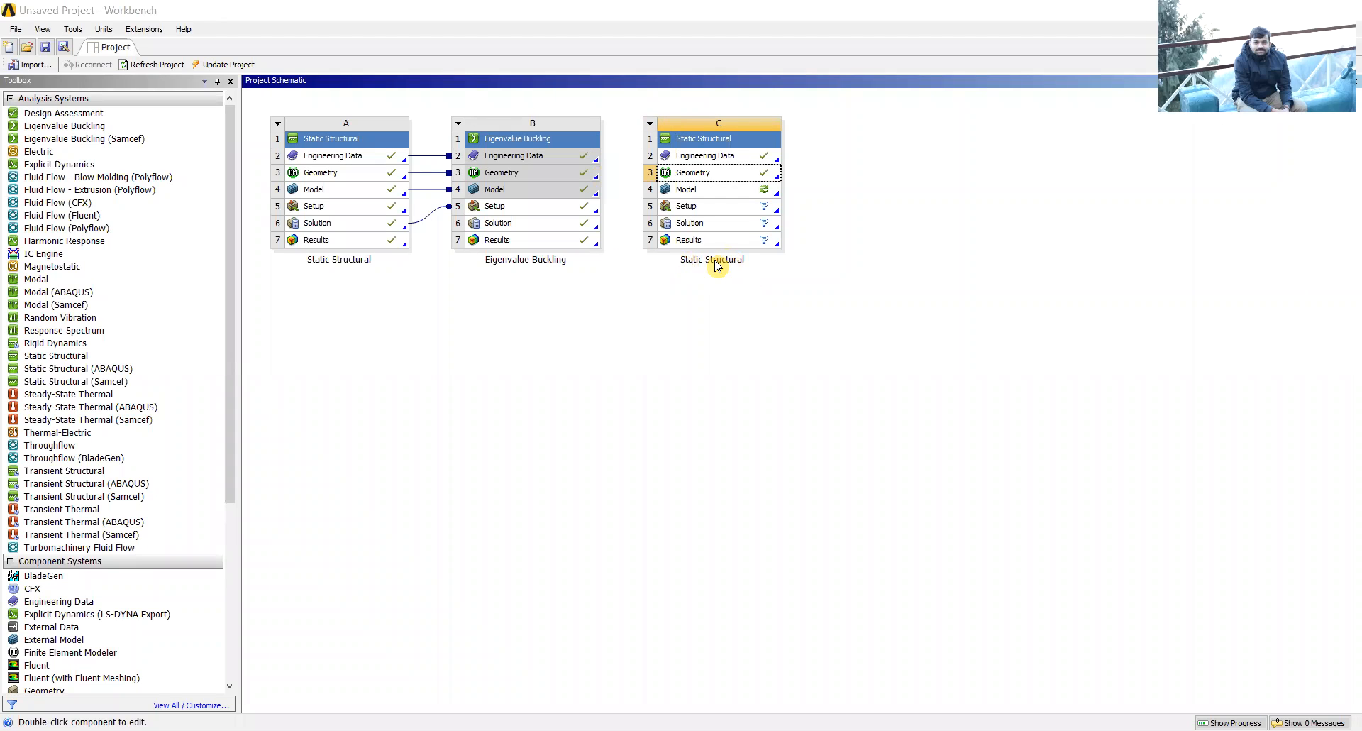
- Rename the third system, the new Static Structural analysis, as "Static Structural_buckling"
click(716, 267)
click(650, 125)
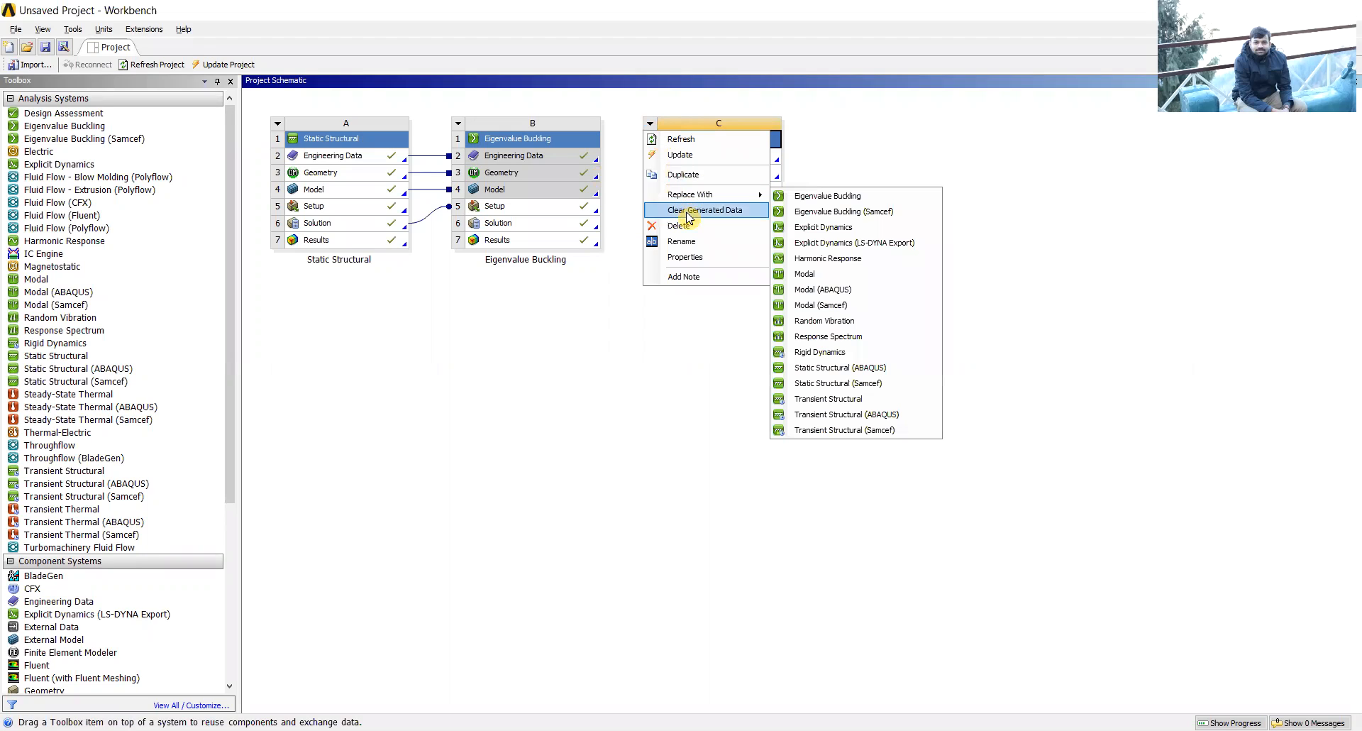
click(685, 242)
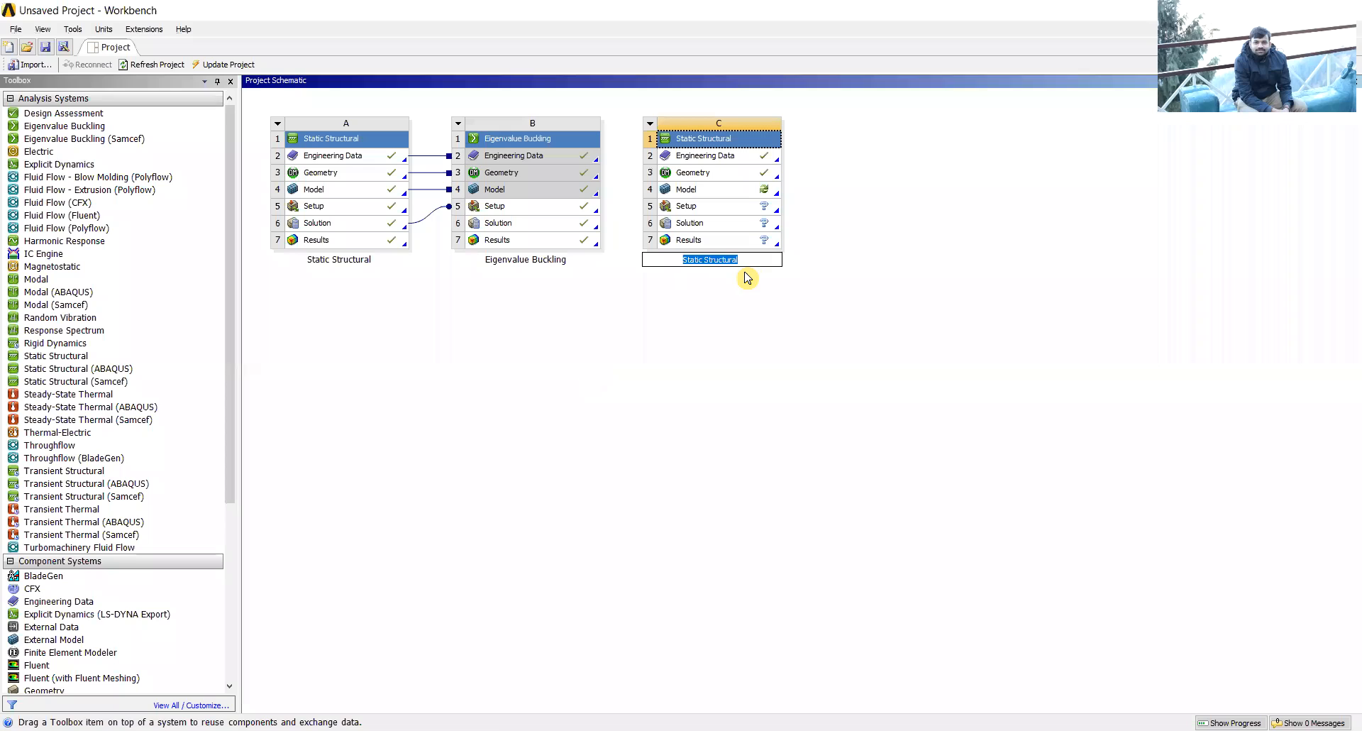
click(756, 260)
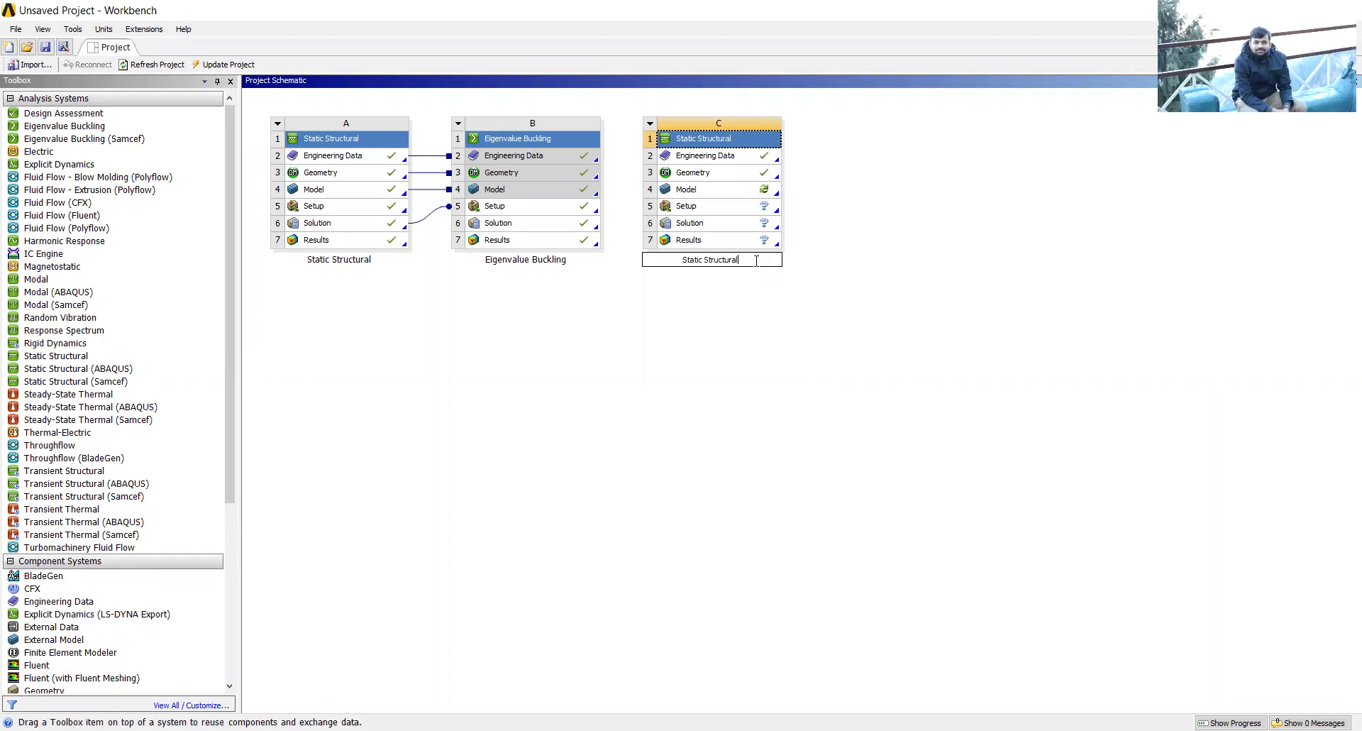
text(_buckling)
key(Return)
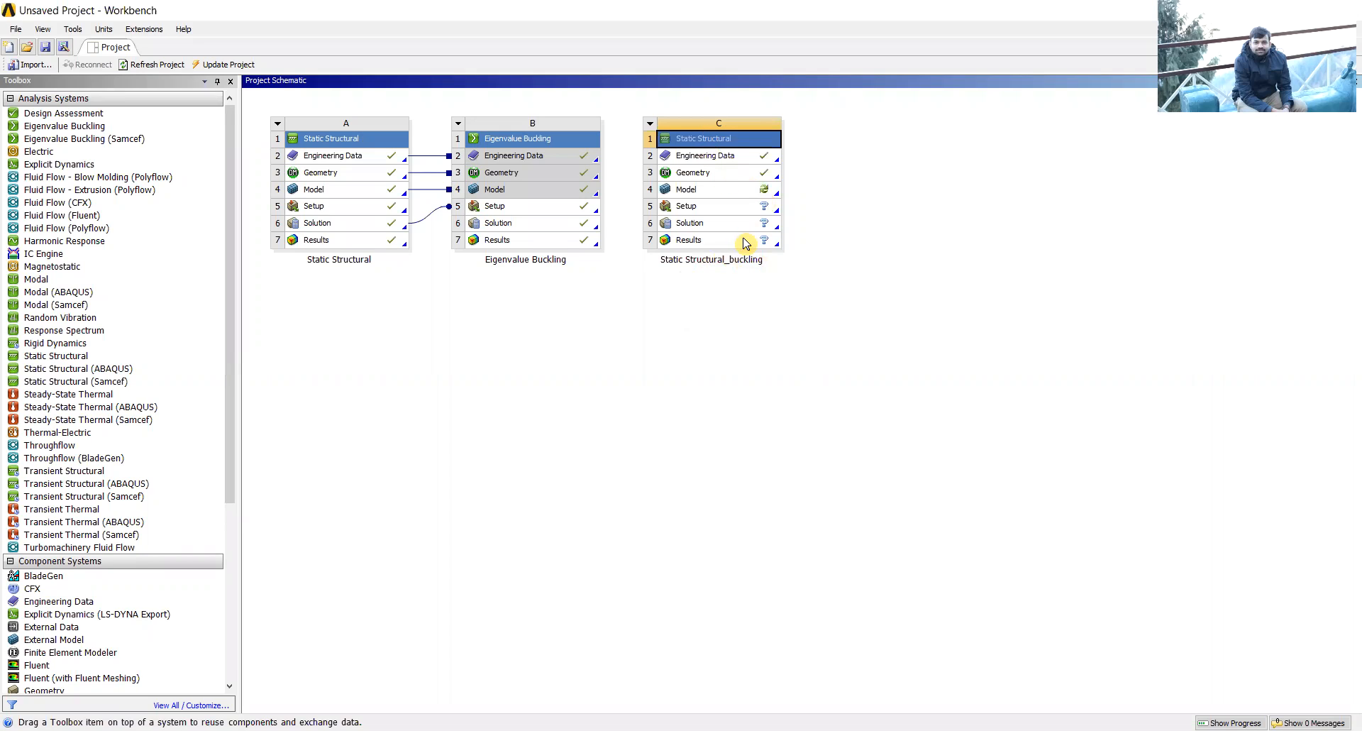
- Open the Model of the Static Structural_buckling system in Mechanical and check the imported column line body
click(727, 193)
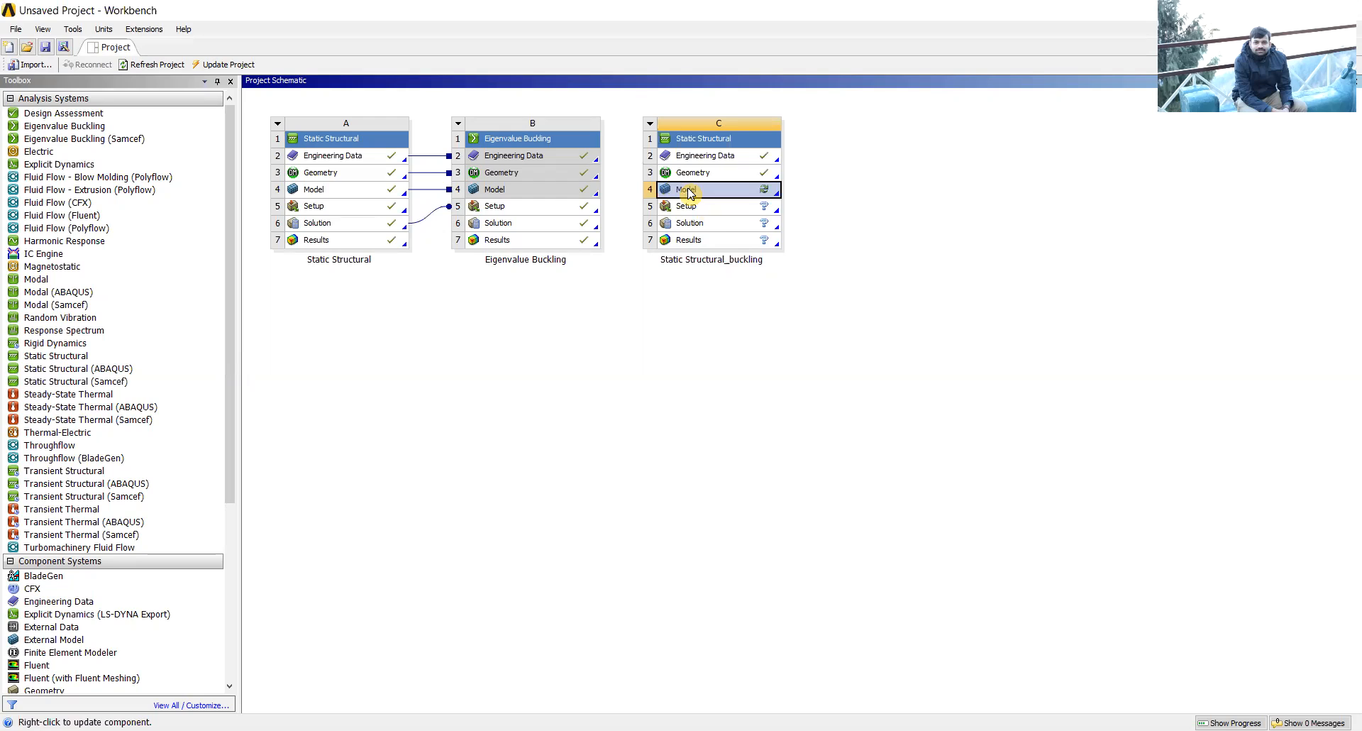
double_click(690, 192)
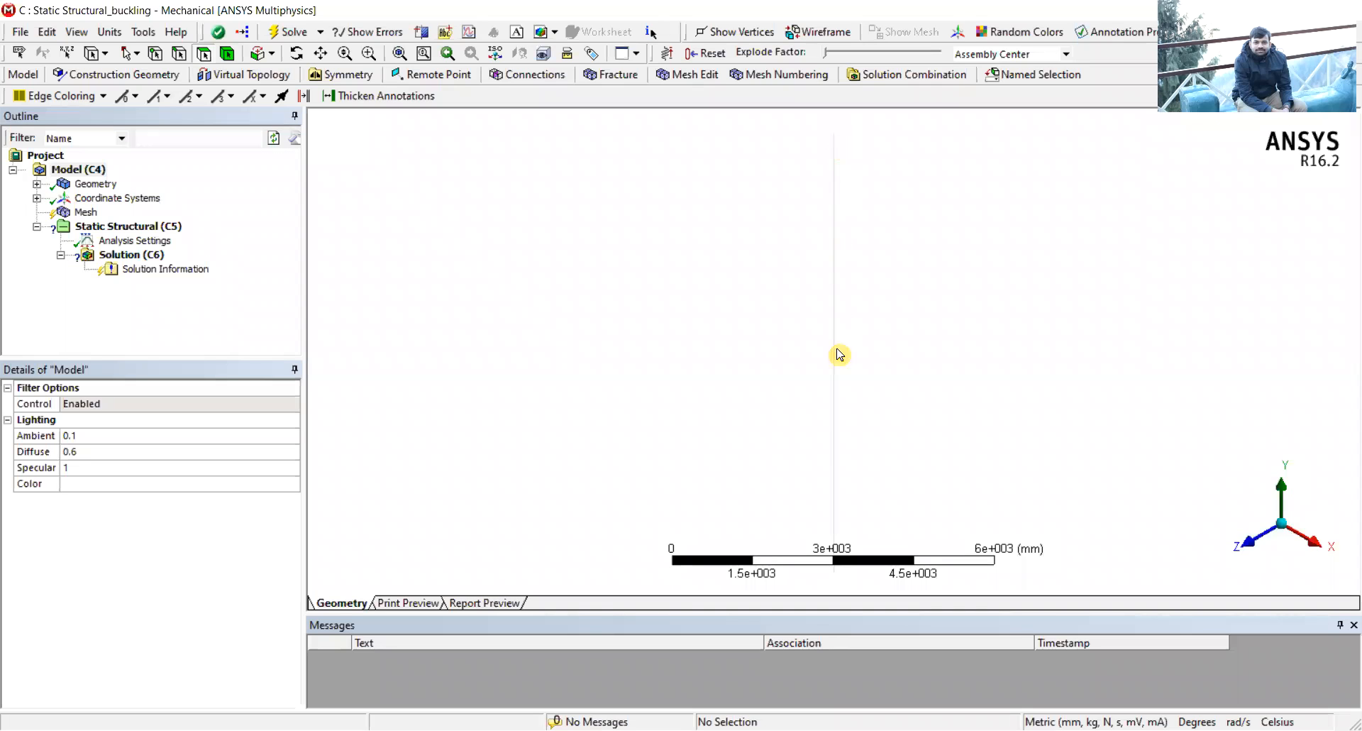
scroll(846, 176, up, 3)
scroll(844, 174, down, 1)
scroll(844, 174, down, 4)
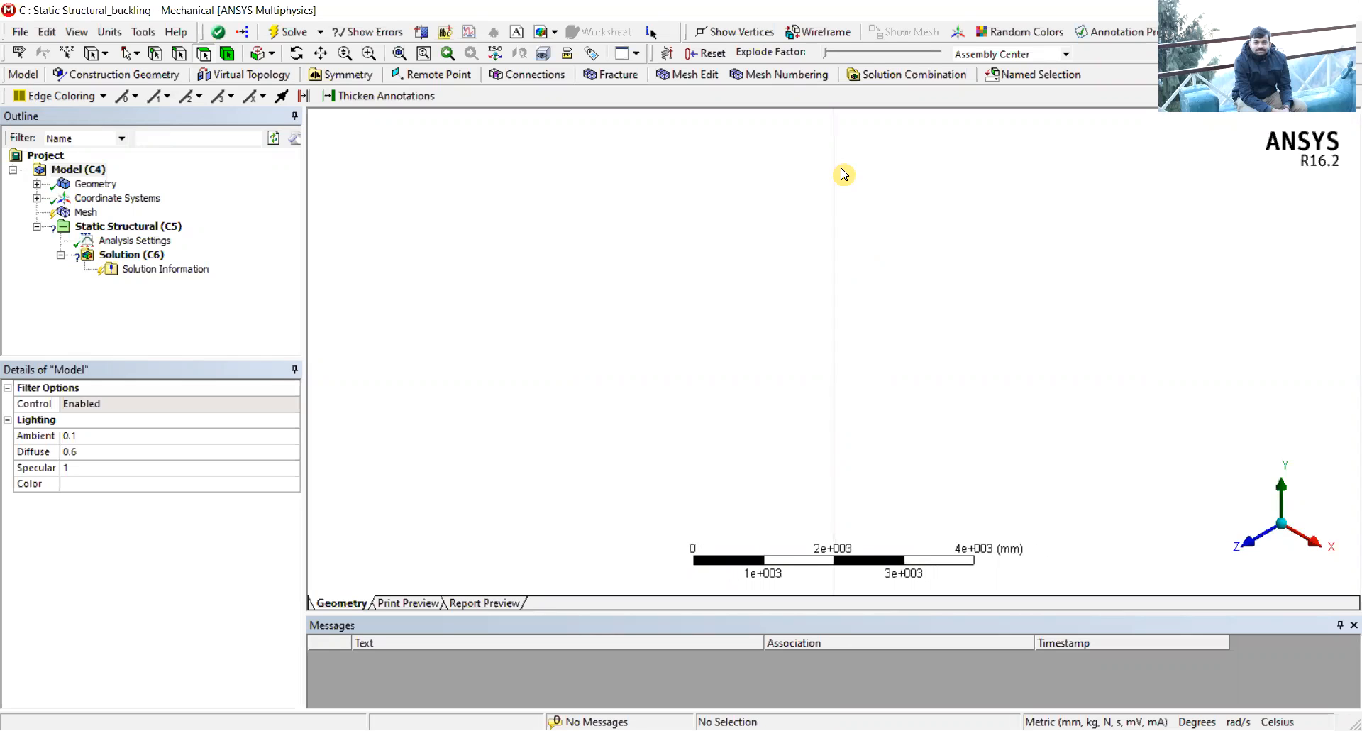
scroll(844, 326, down, 1)
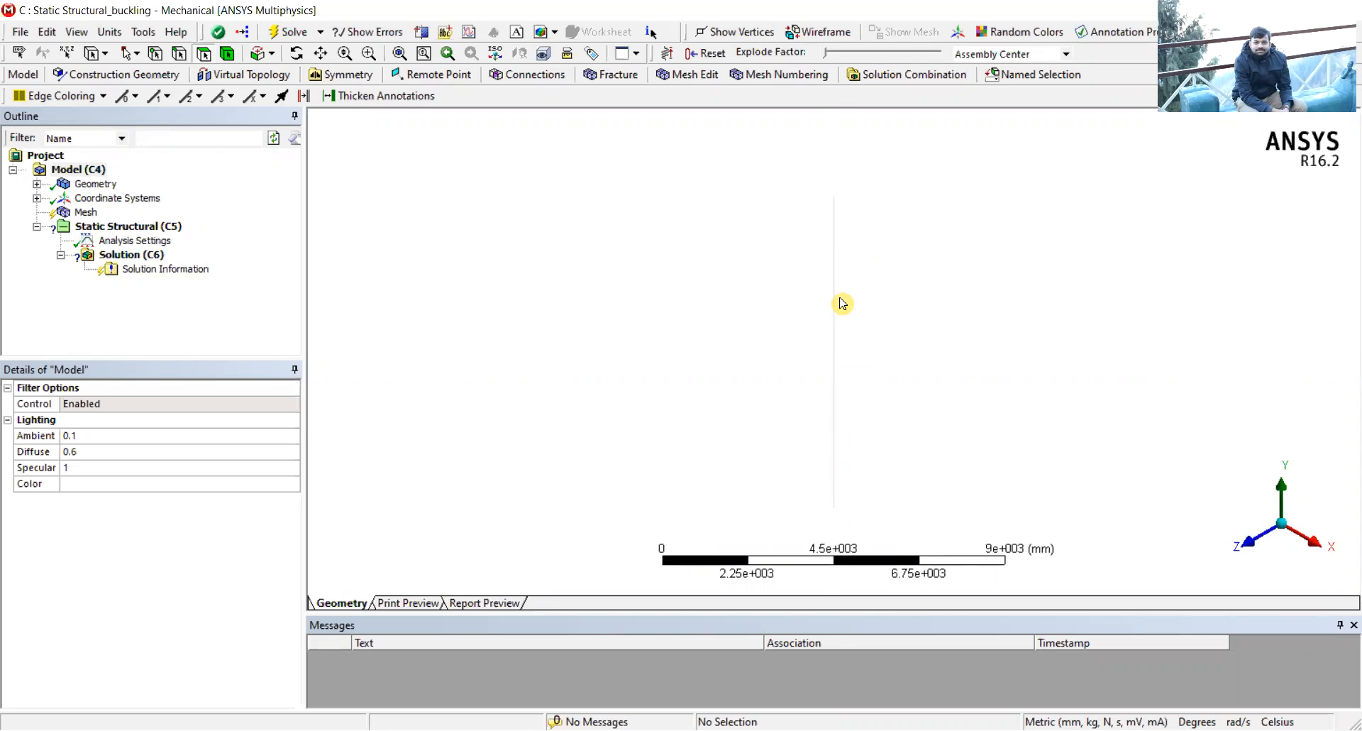
- Generate the column's mesh with the default mesh settings
click(85, 213)
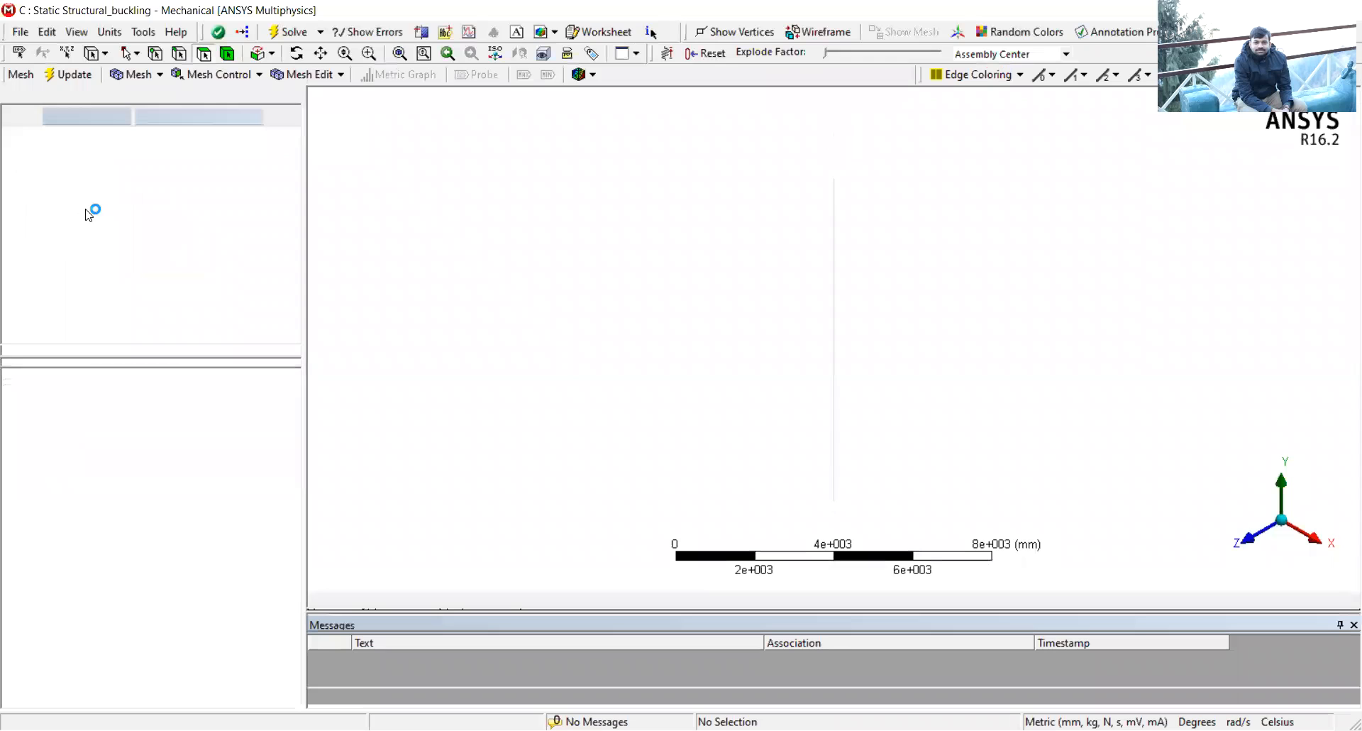
right_click(84, 192)
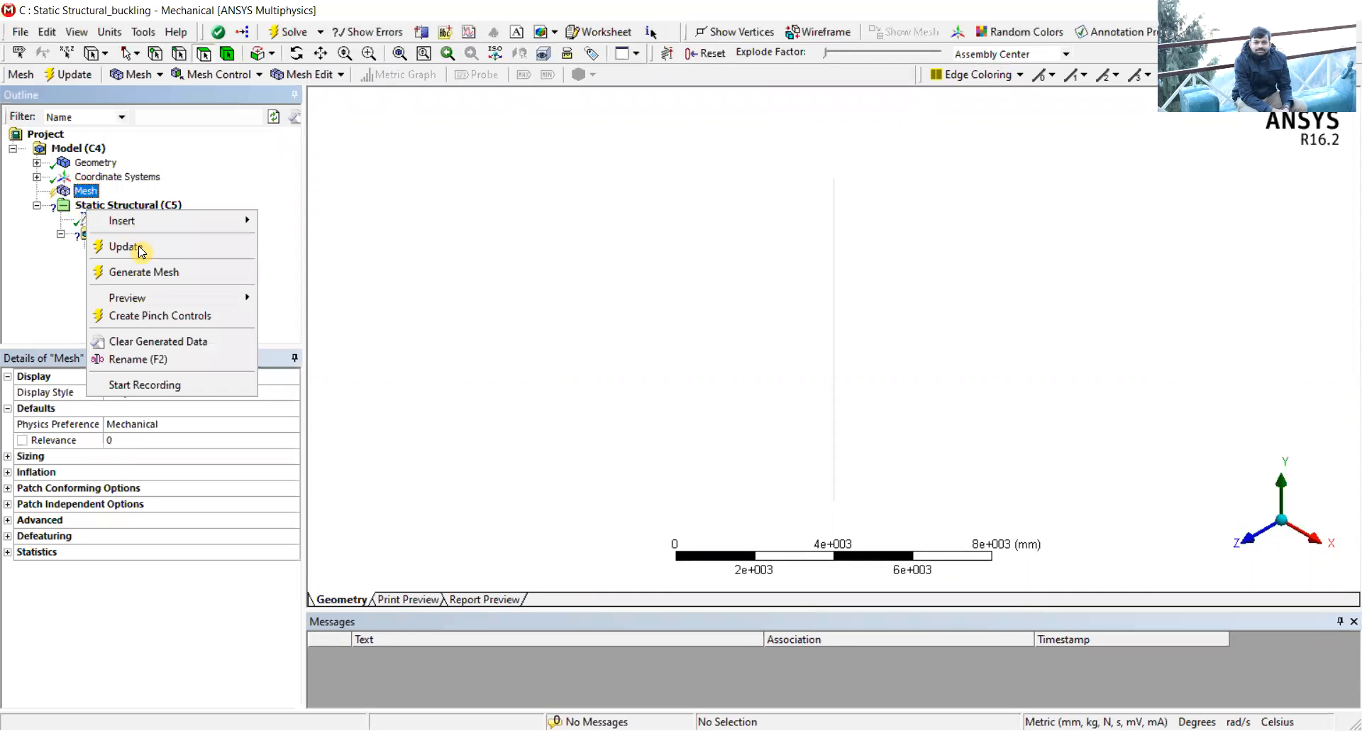
click(136, 277)
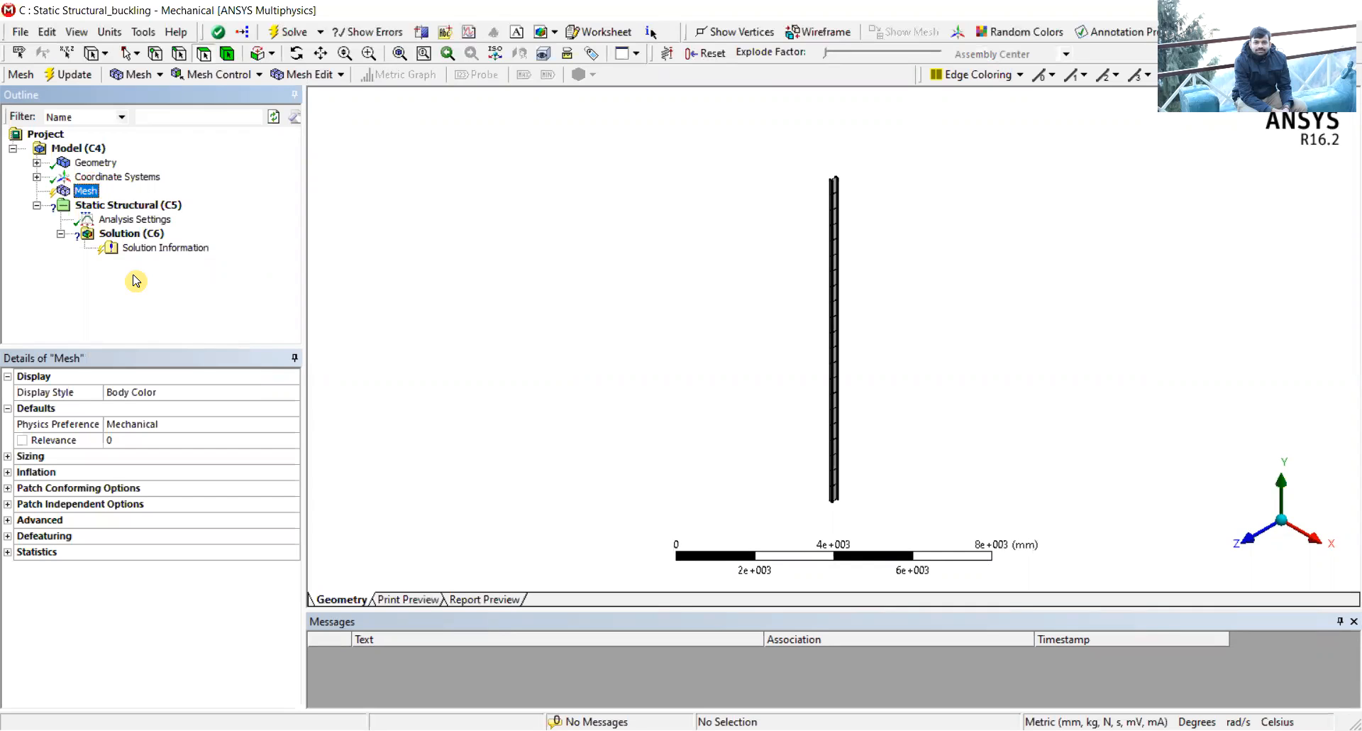
- Examine the meshed column along the X, Y and Z axes and in isometric view, including its I profile seen end-on
scroll(844, 190, up, 5)
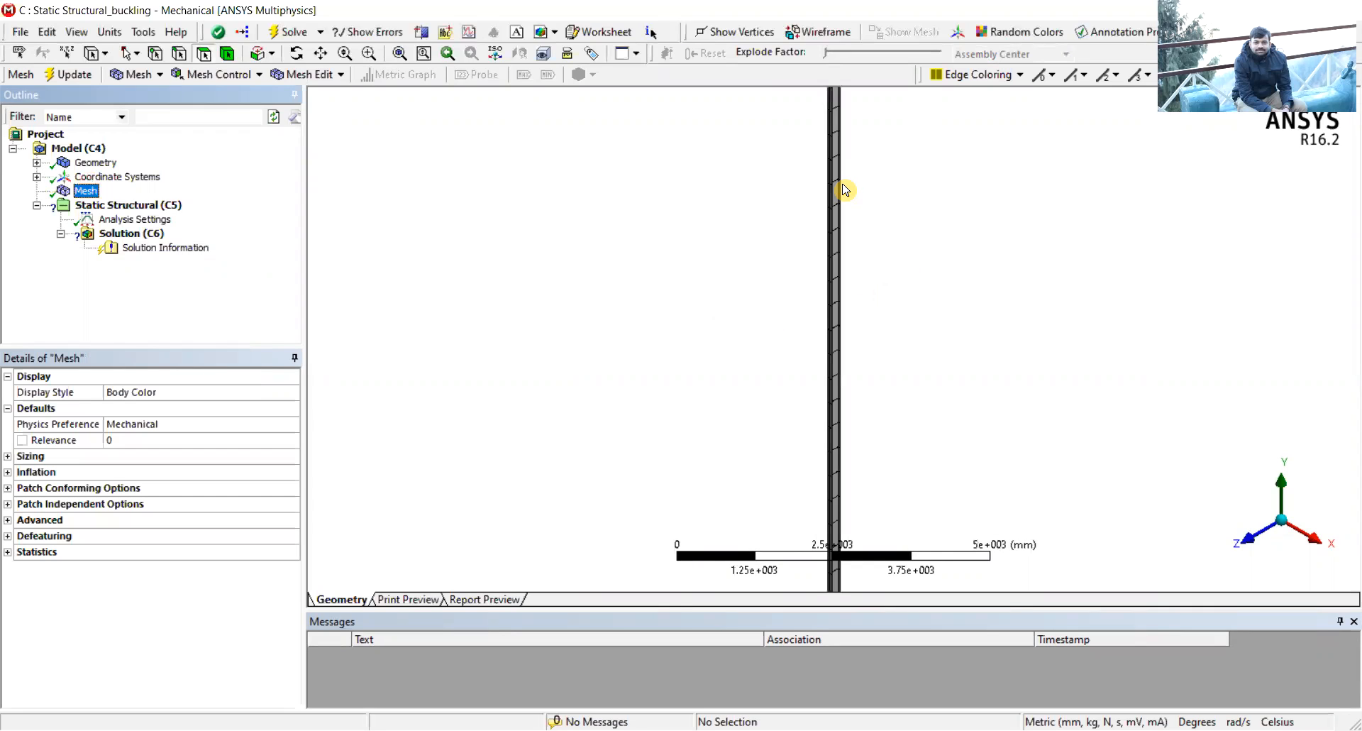
scroll(845, 190, down, 2)
scroll(845, 190, down, 2)
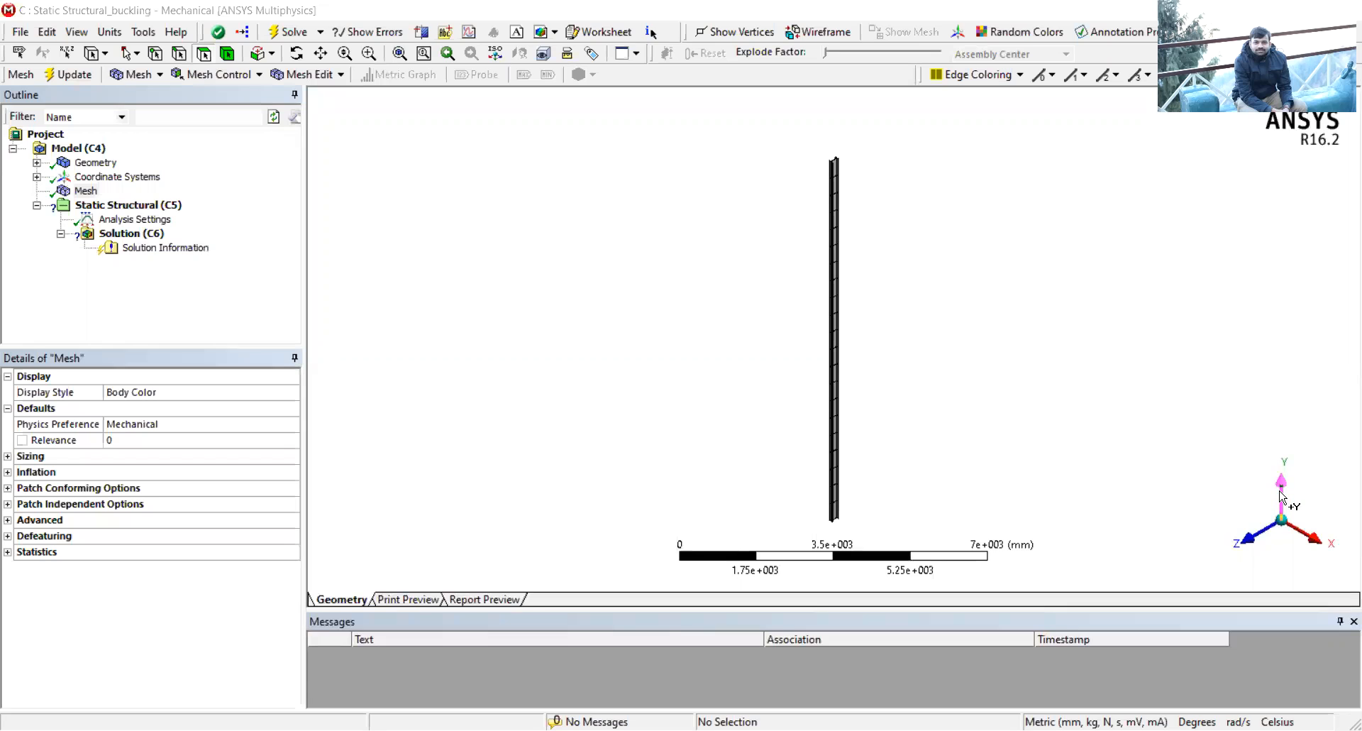
click(1281, 497)
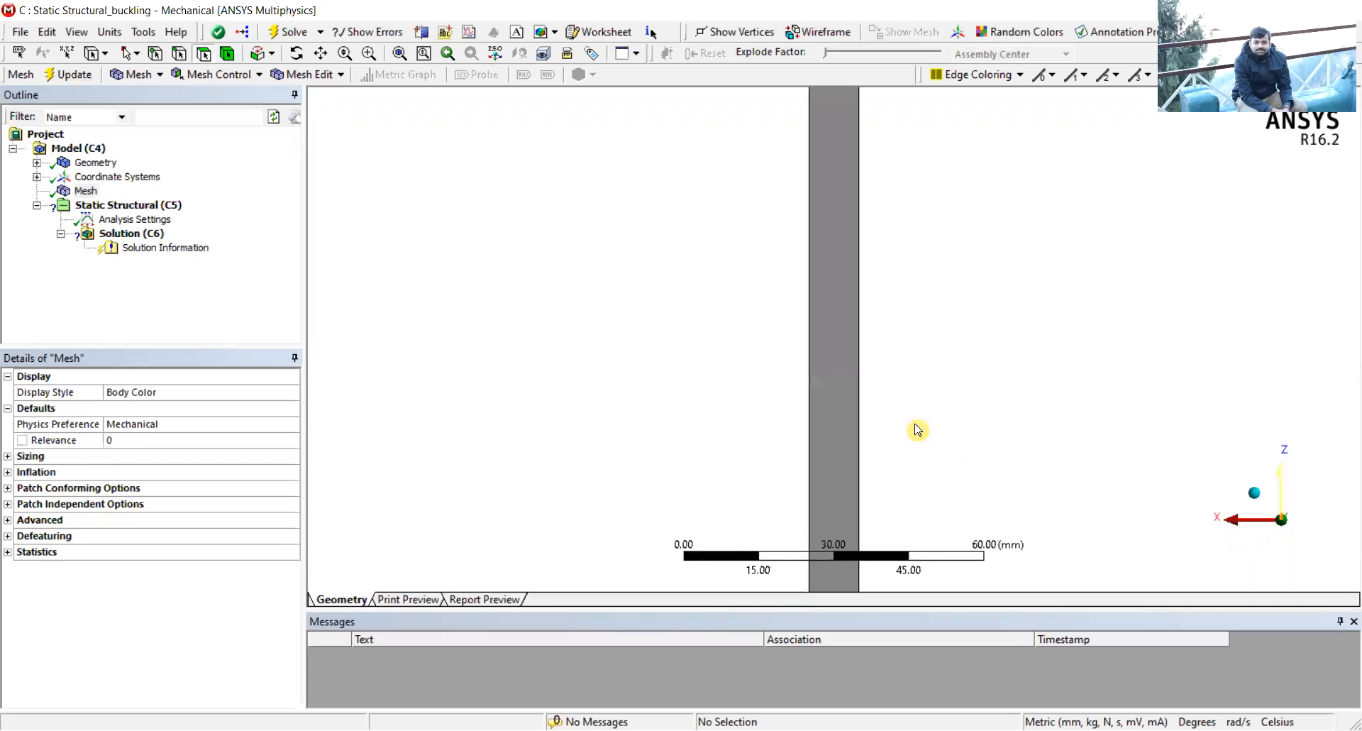
click(1239, 526)
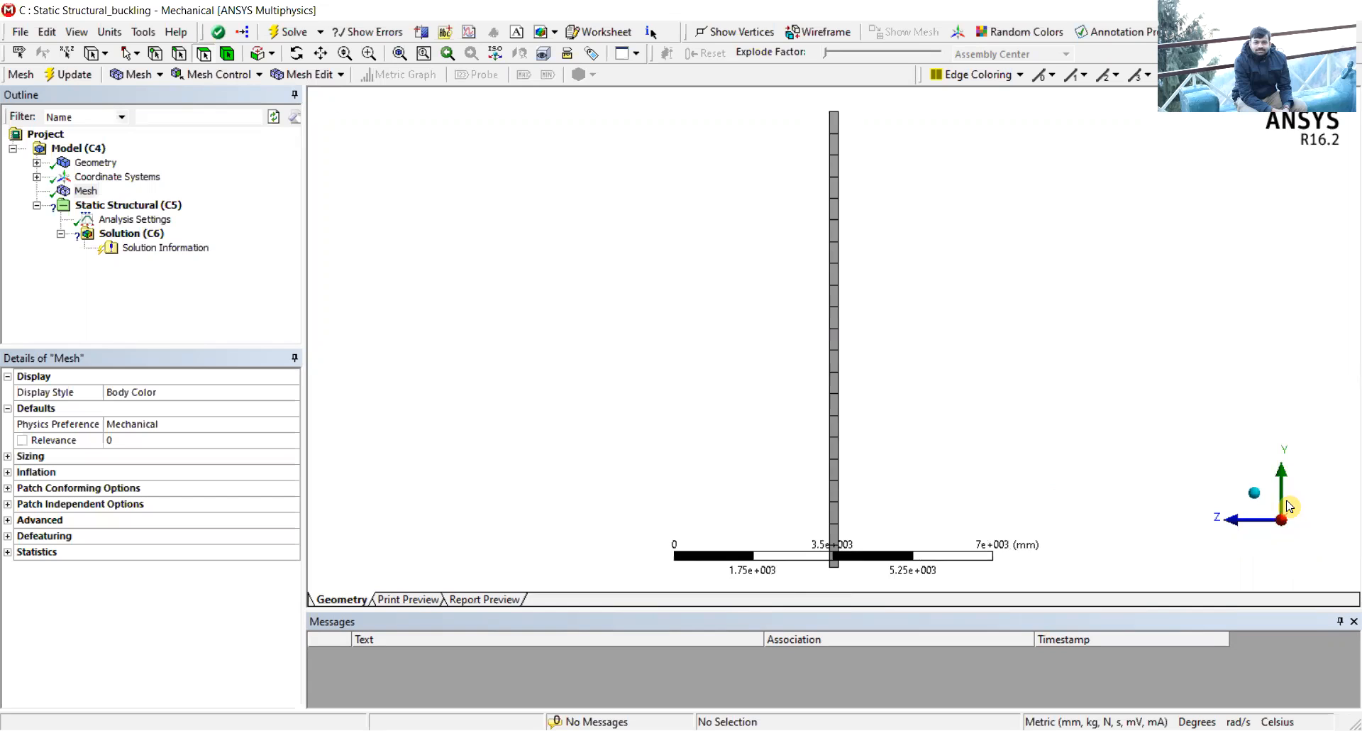
middle_drag(1288, 520, 1309, 537)
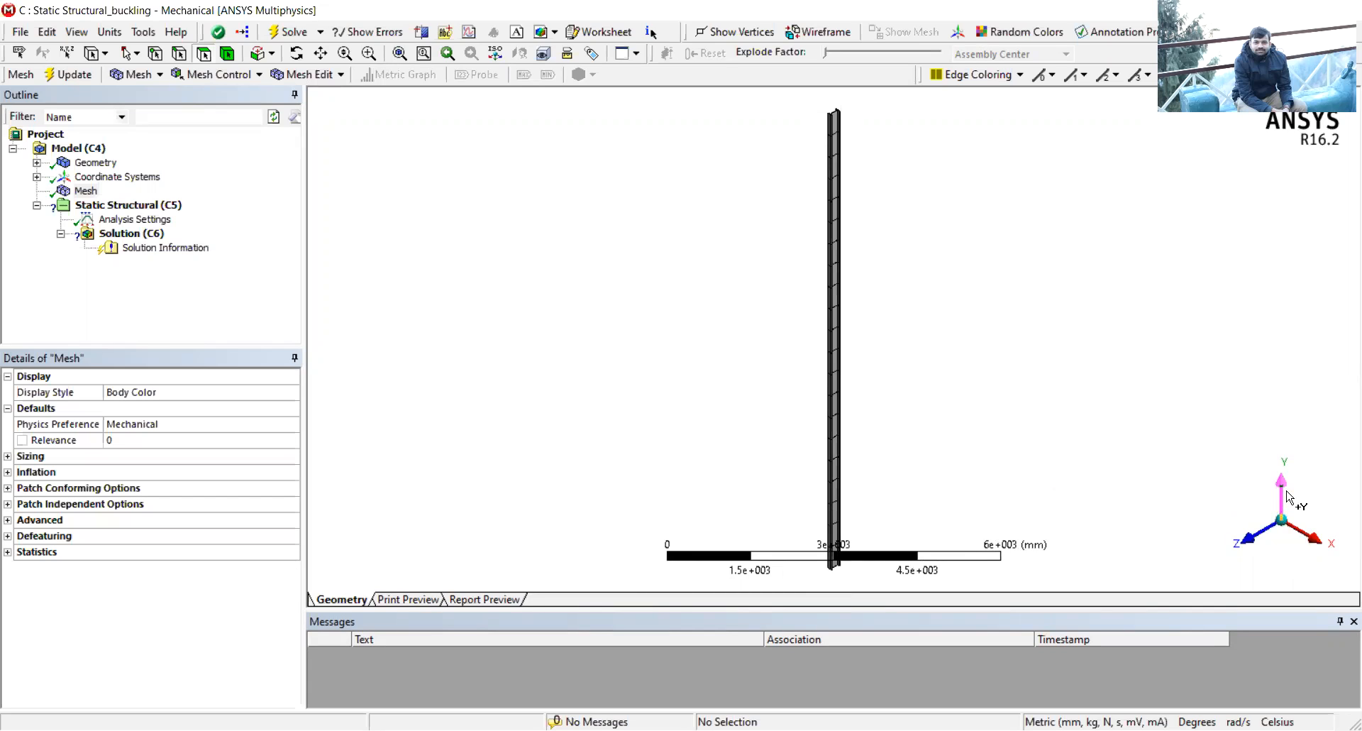
click(1310, 543)
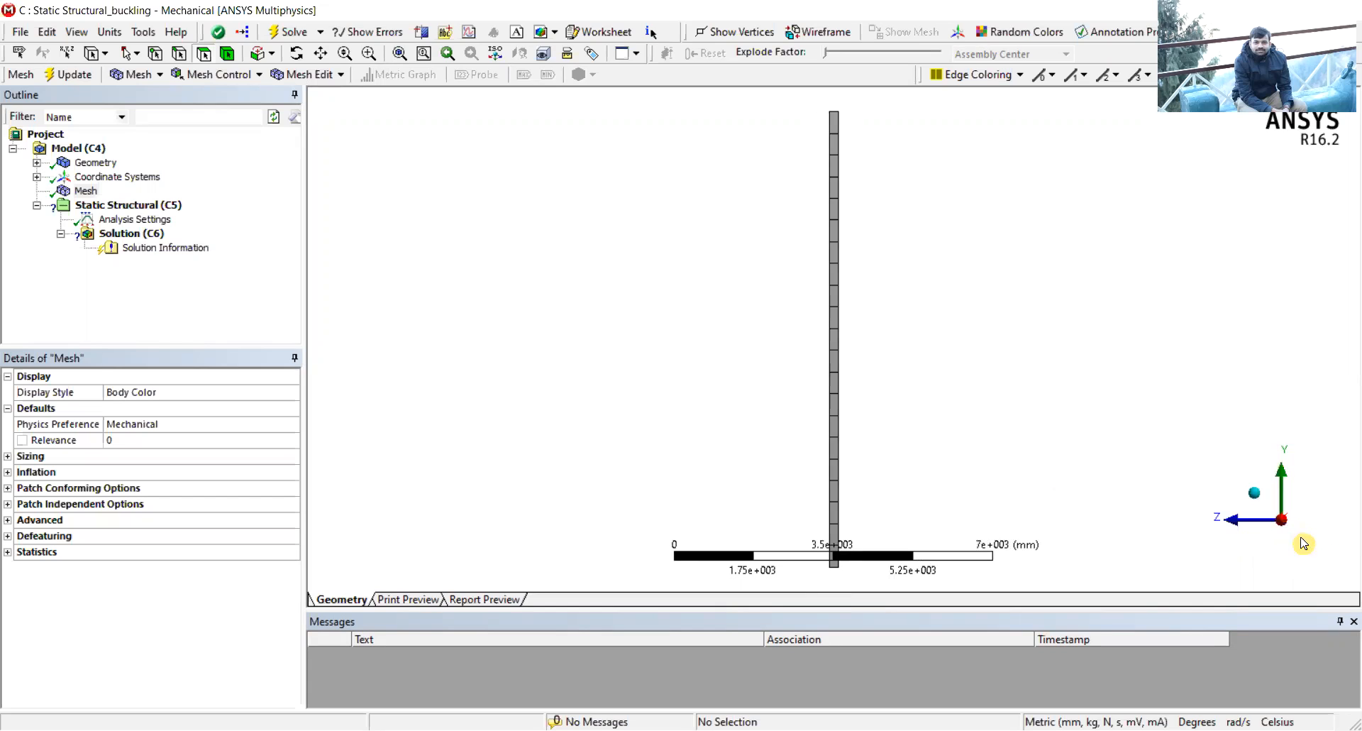
click(1248, 525)
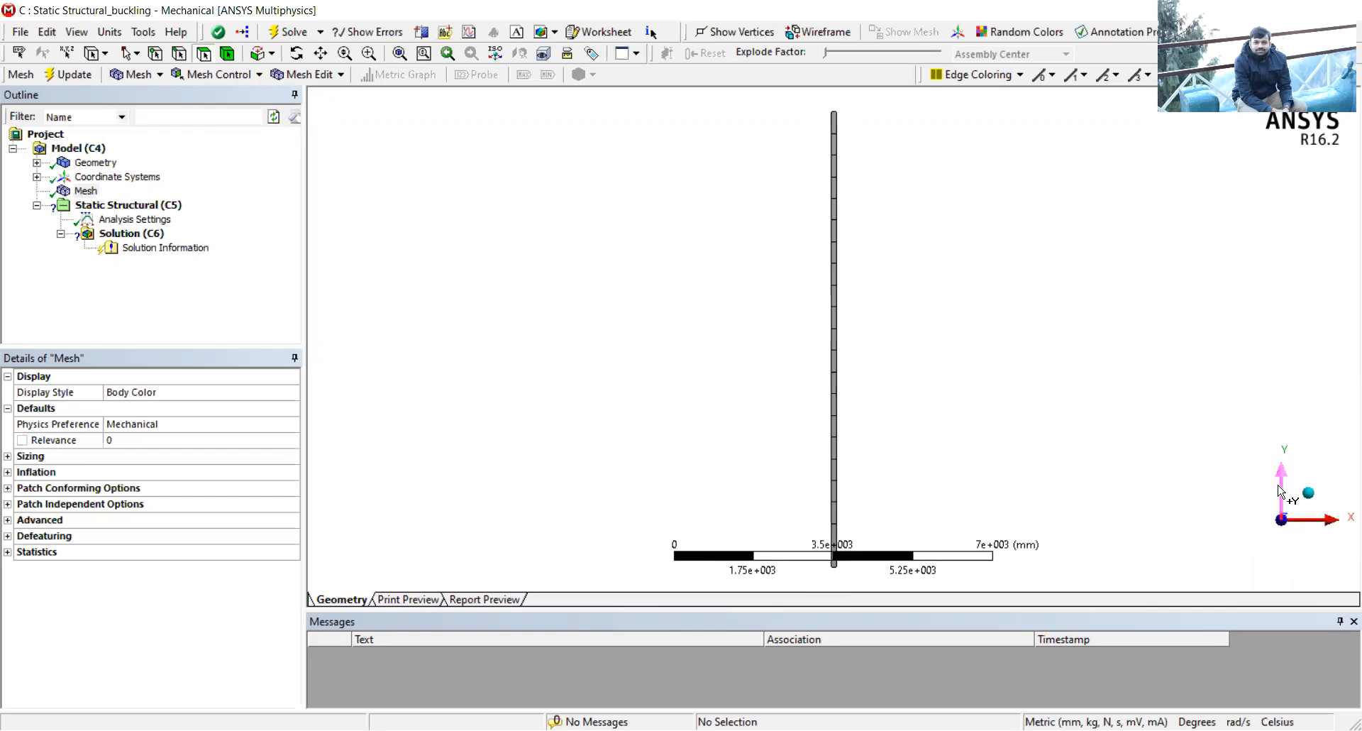
click(1281, 489)
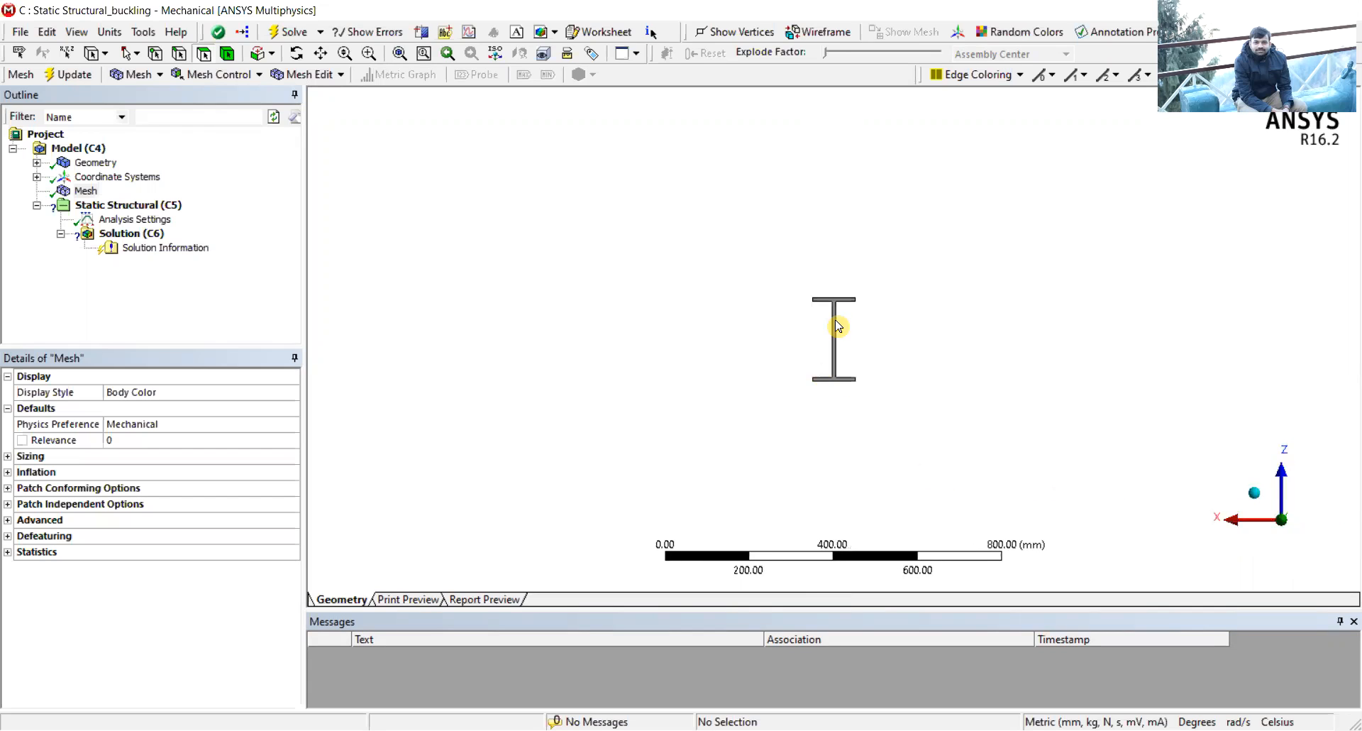
scroll(852, 338, up, 4)
scroll(852, 337, up, 1)
scroll(851, 334, down, 2)
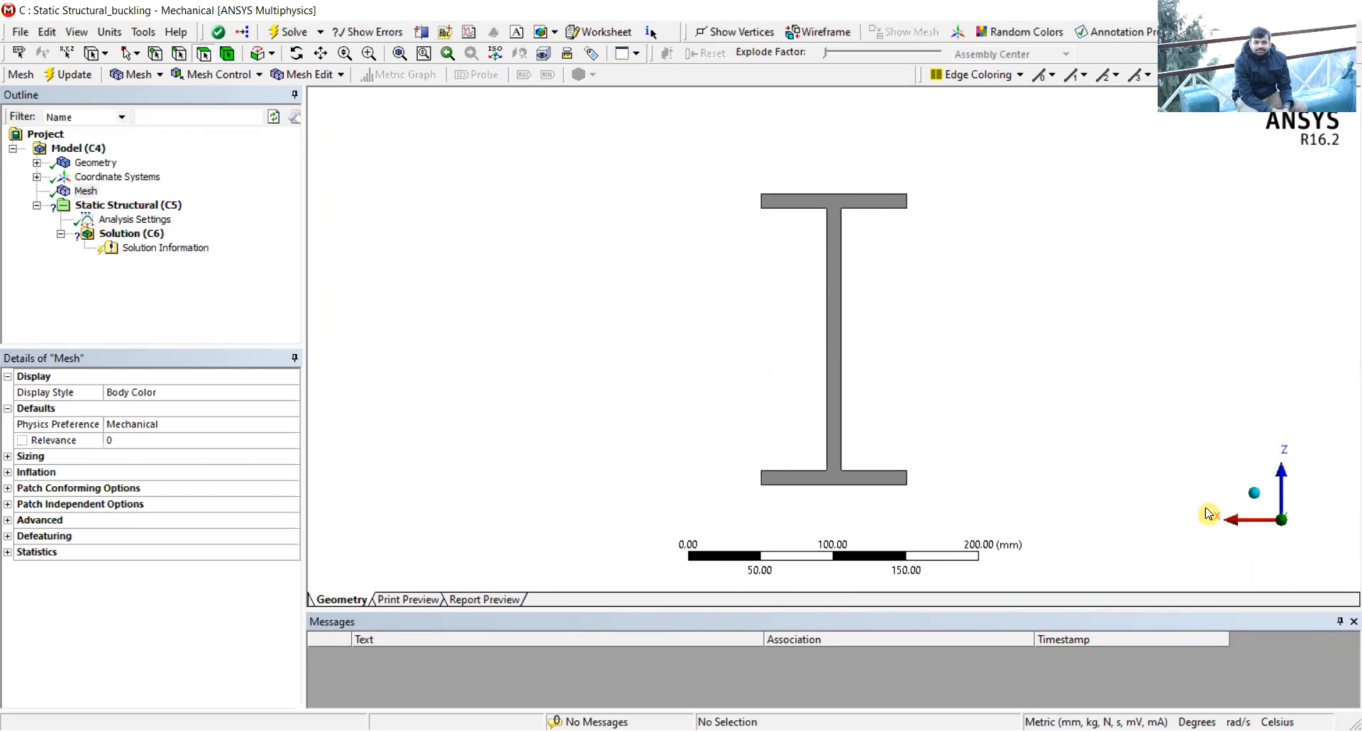
click(1264, 502)
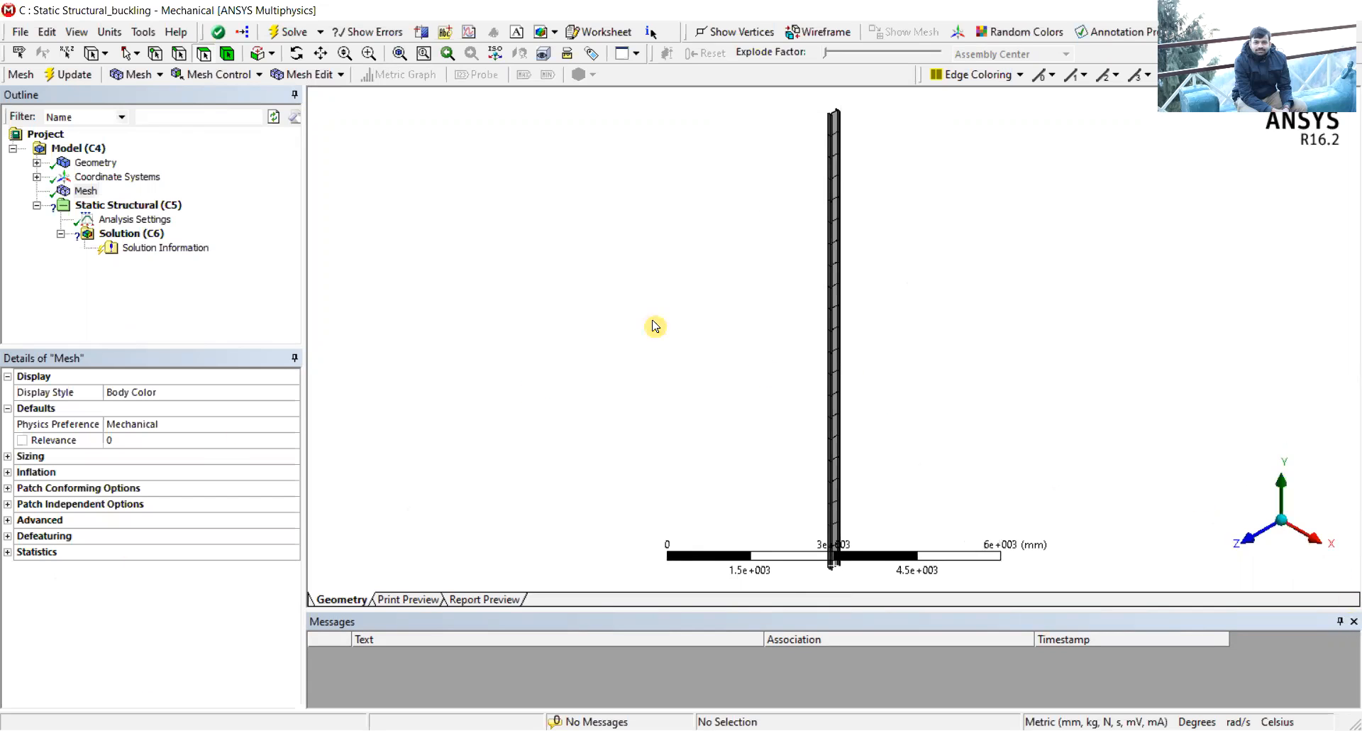
scroll(852, 127, up, 3)
scroll(843, 229, down, 4)
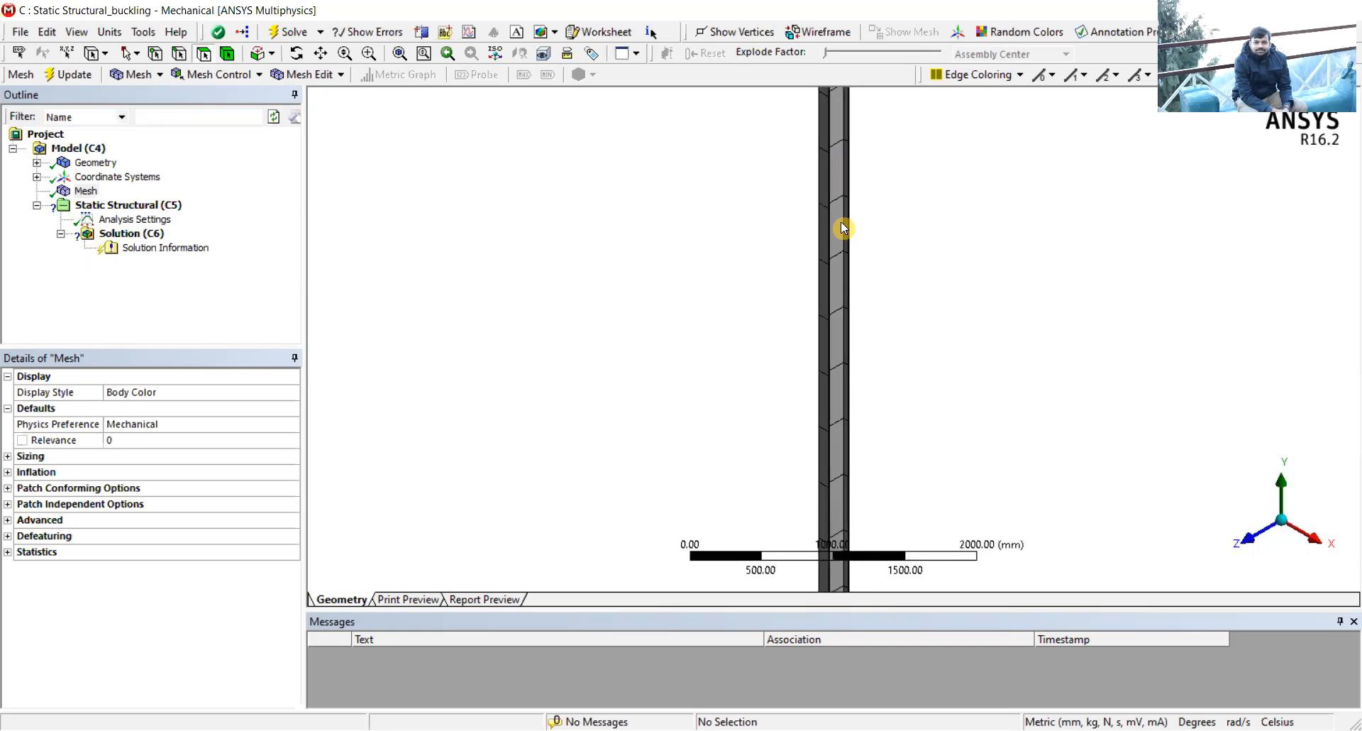
scroll(835, 122, down, 2)
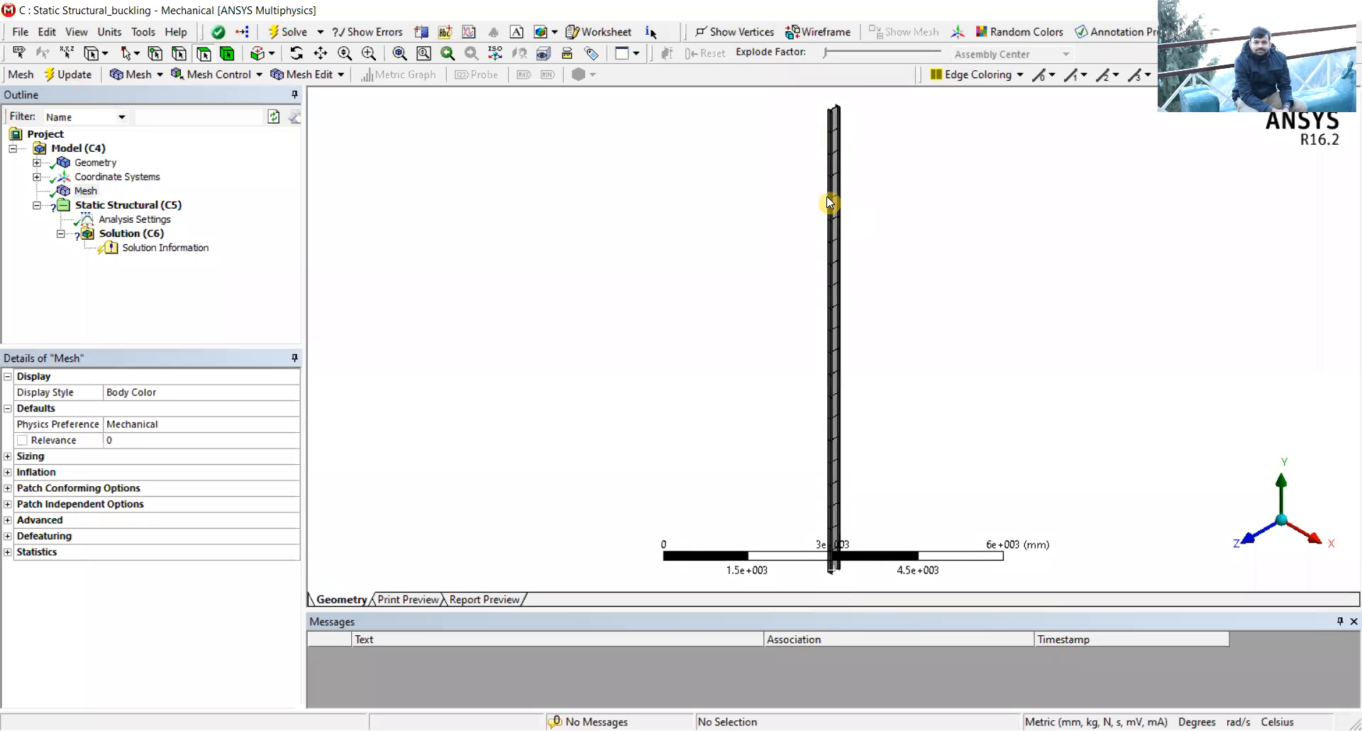
- Review the mesh sizing settings, the available Relevance Center options, and the mesh's node and element statistics
click(8, 456)
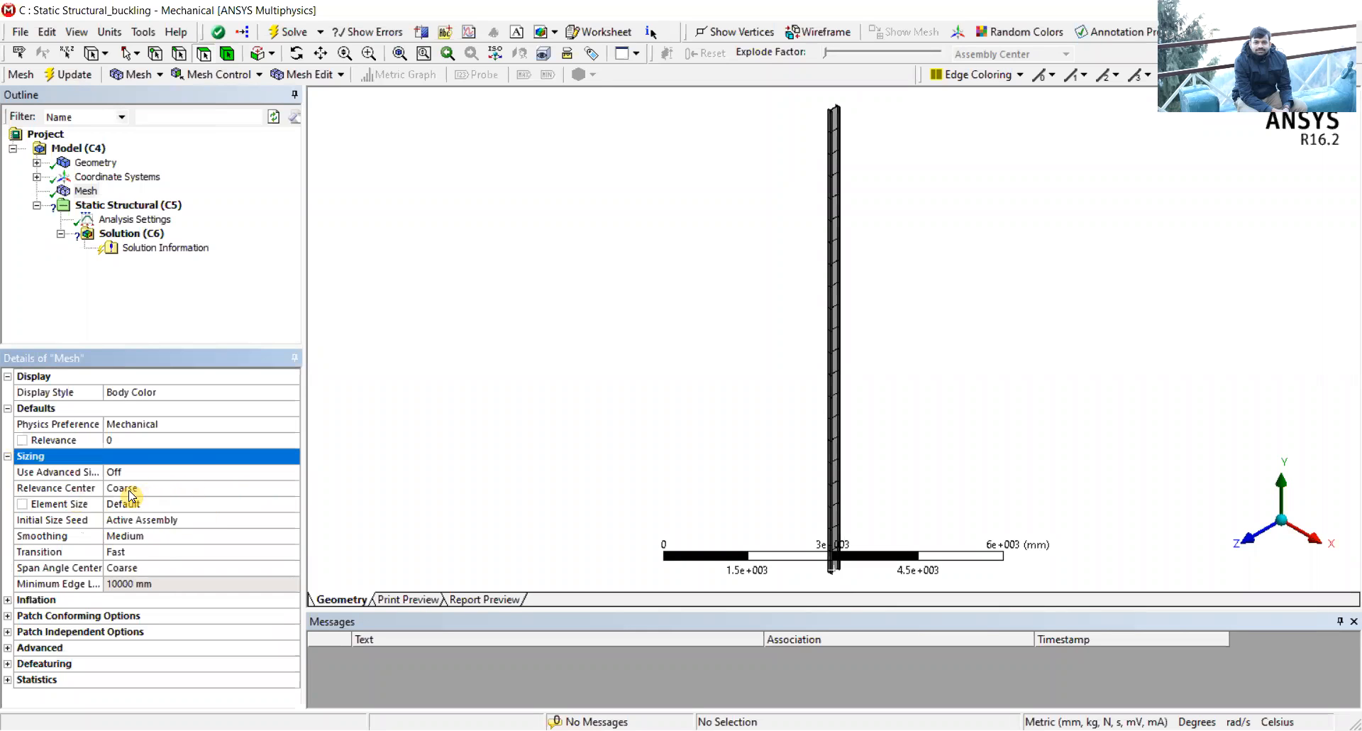
click(64, 488)
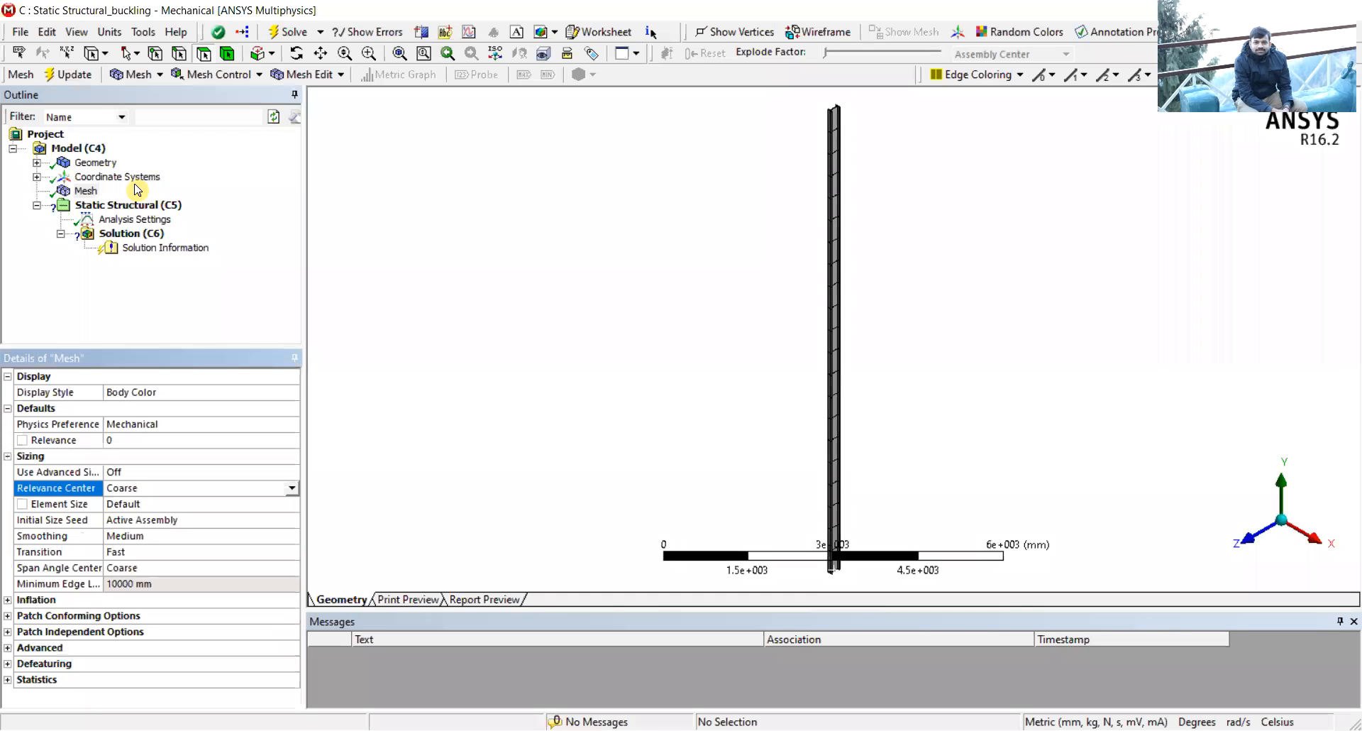
click(85, 190)
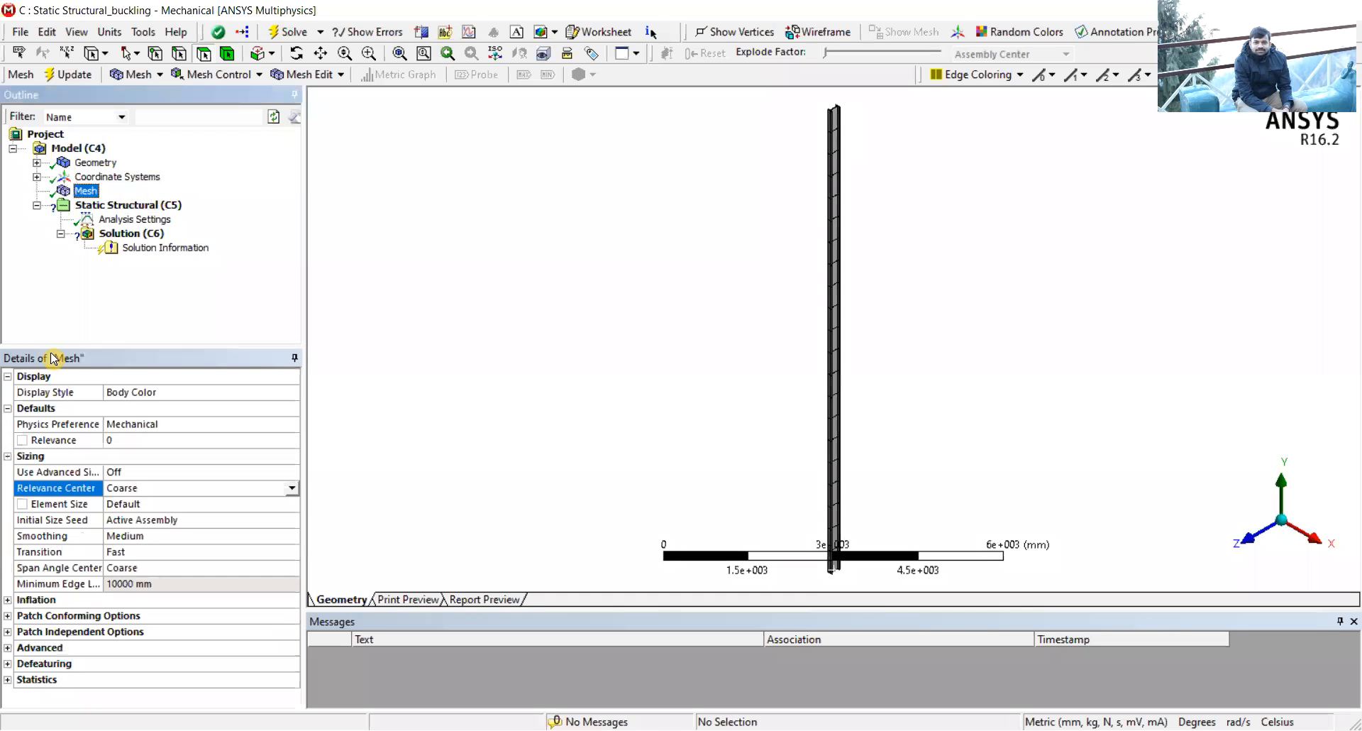
click(8, 376)
click(8, 391)
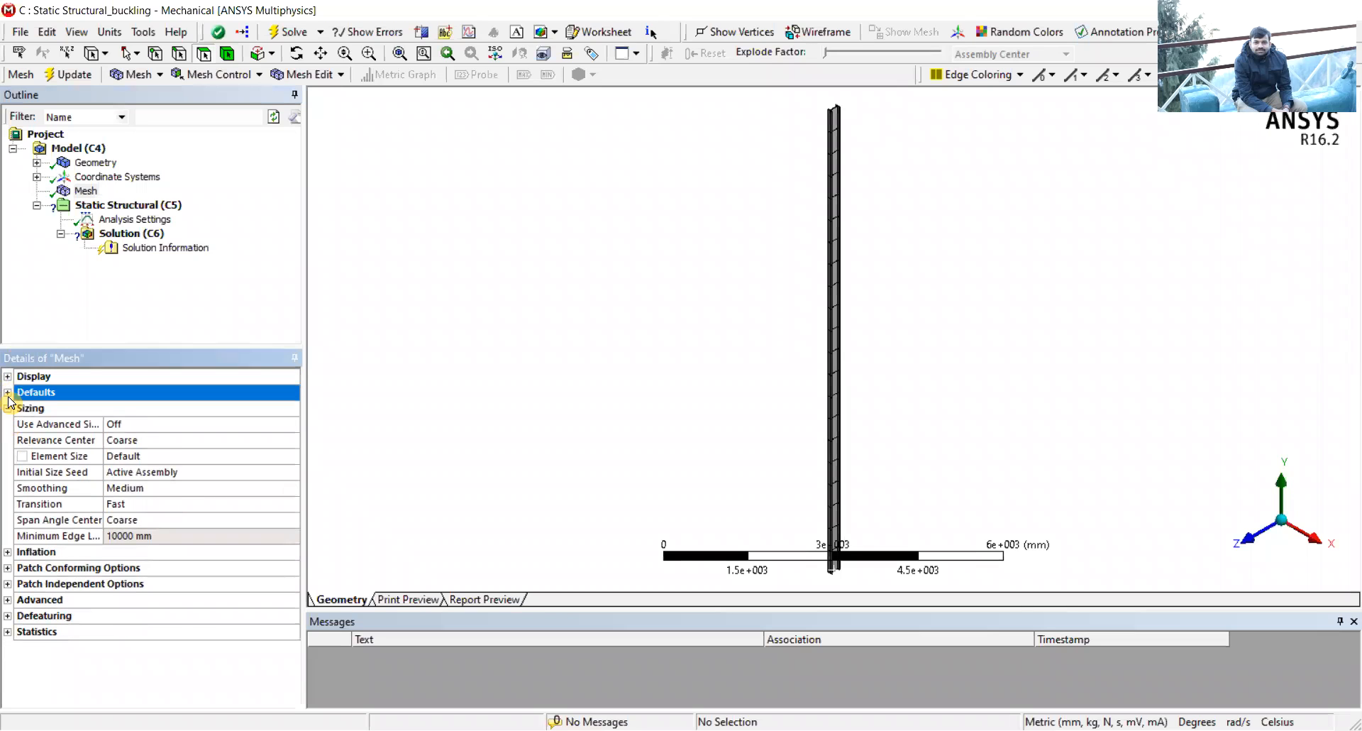
click(148, 443)
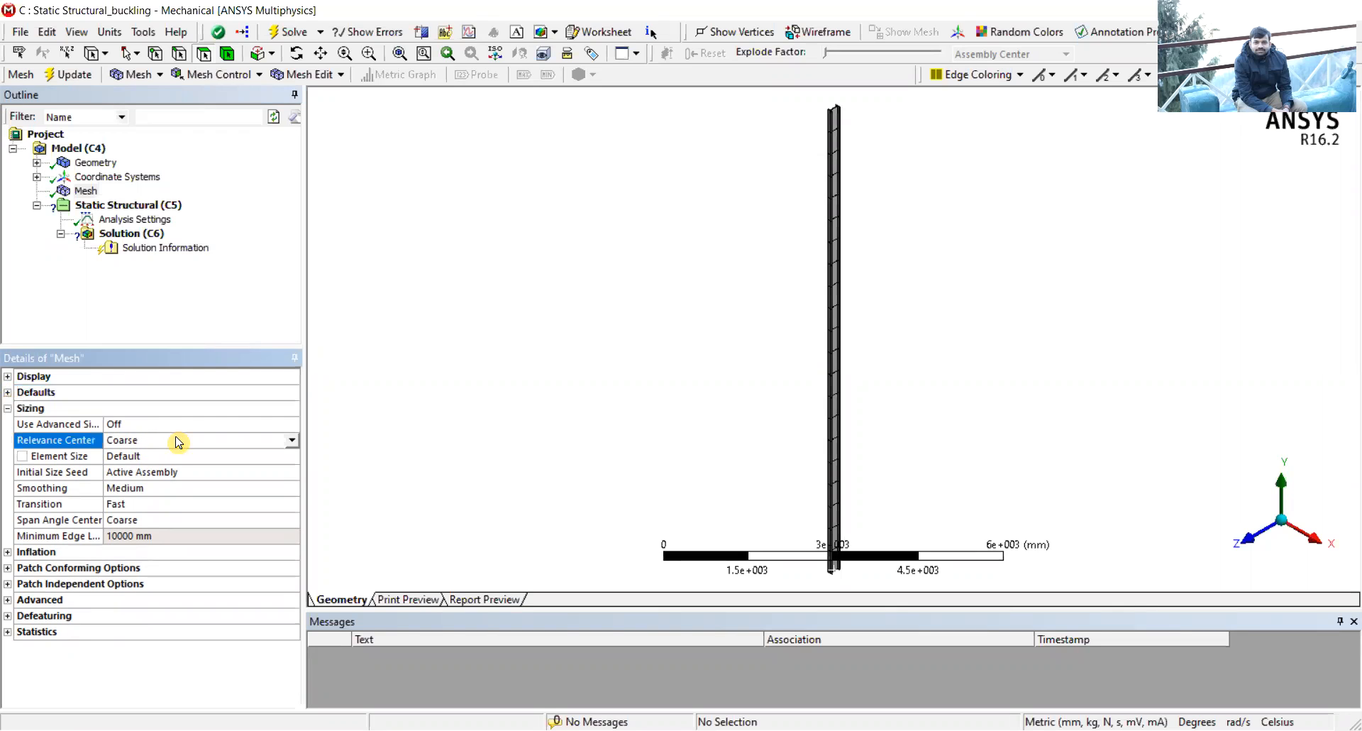
click(291, 443)
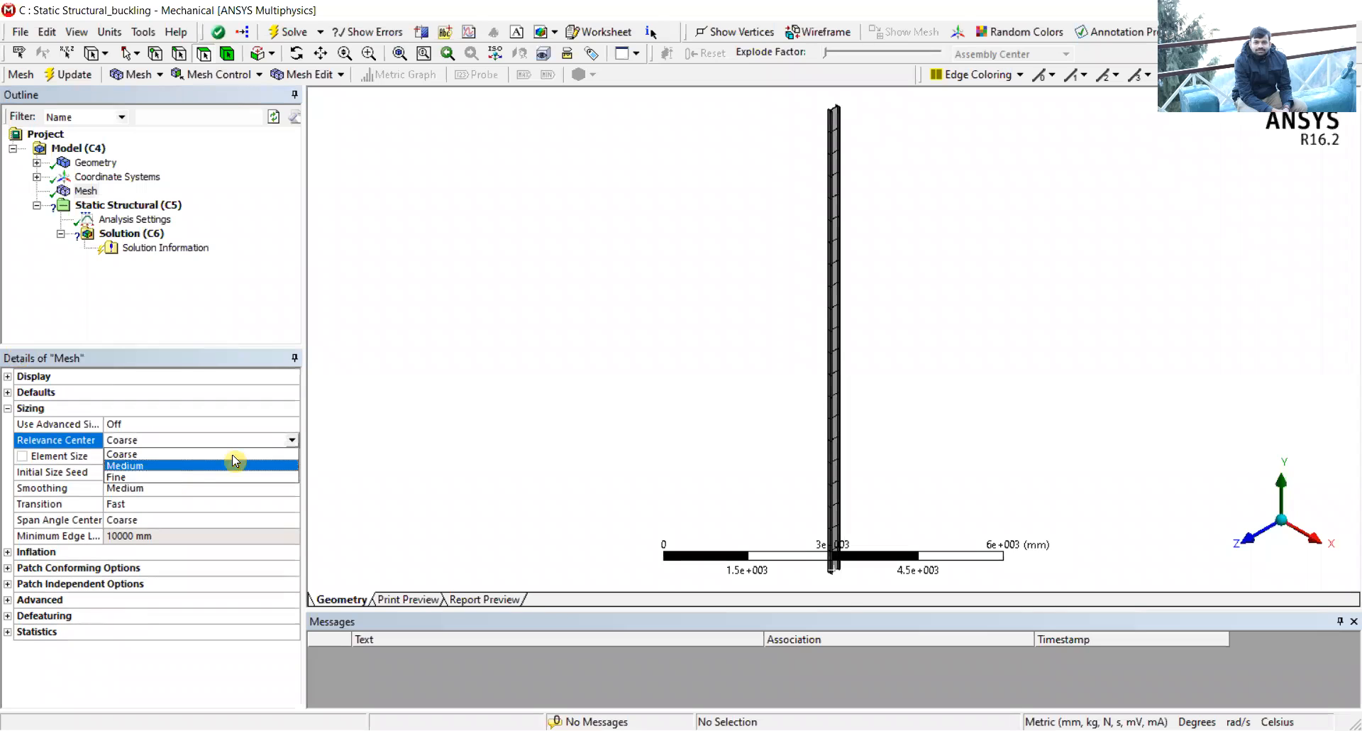
click(381, 411)
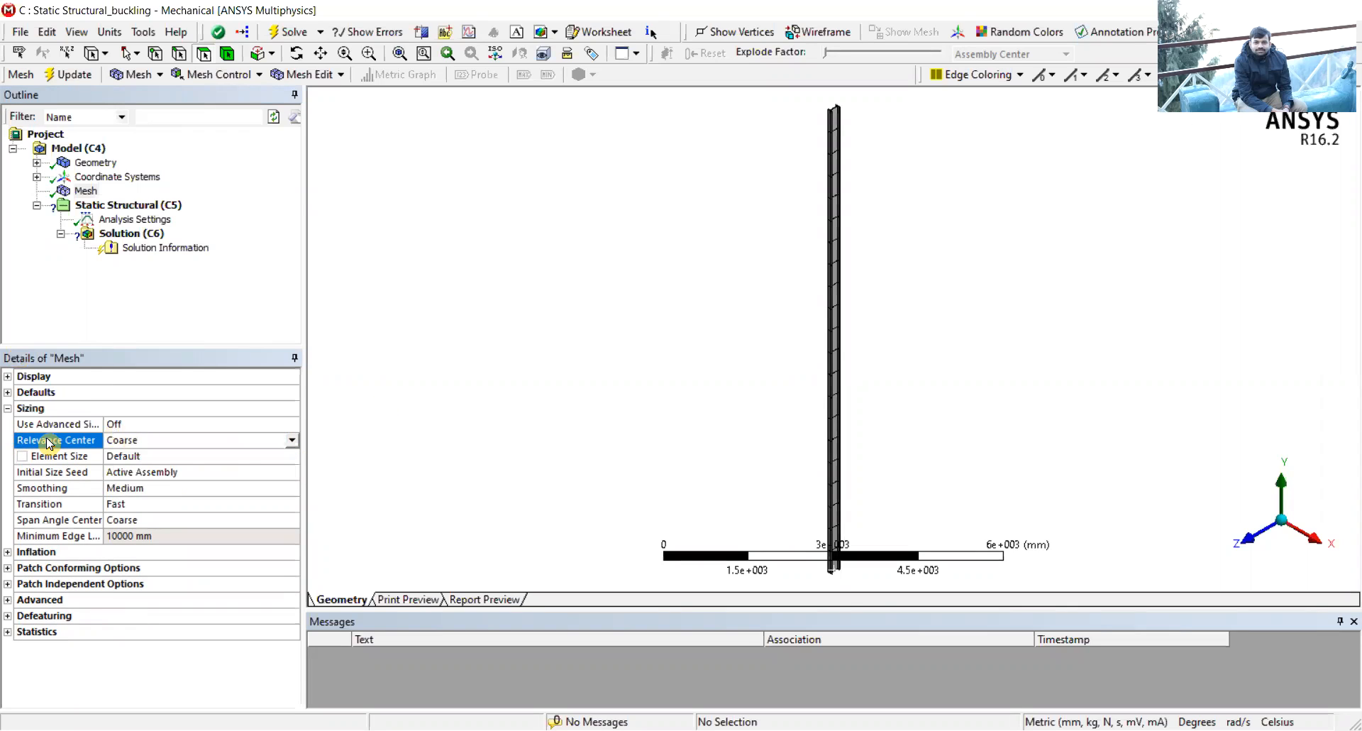
click(8, 631)
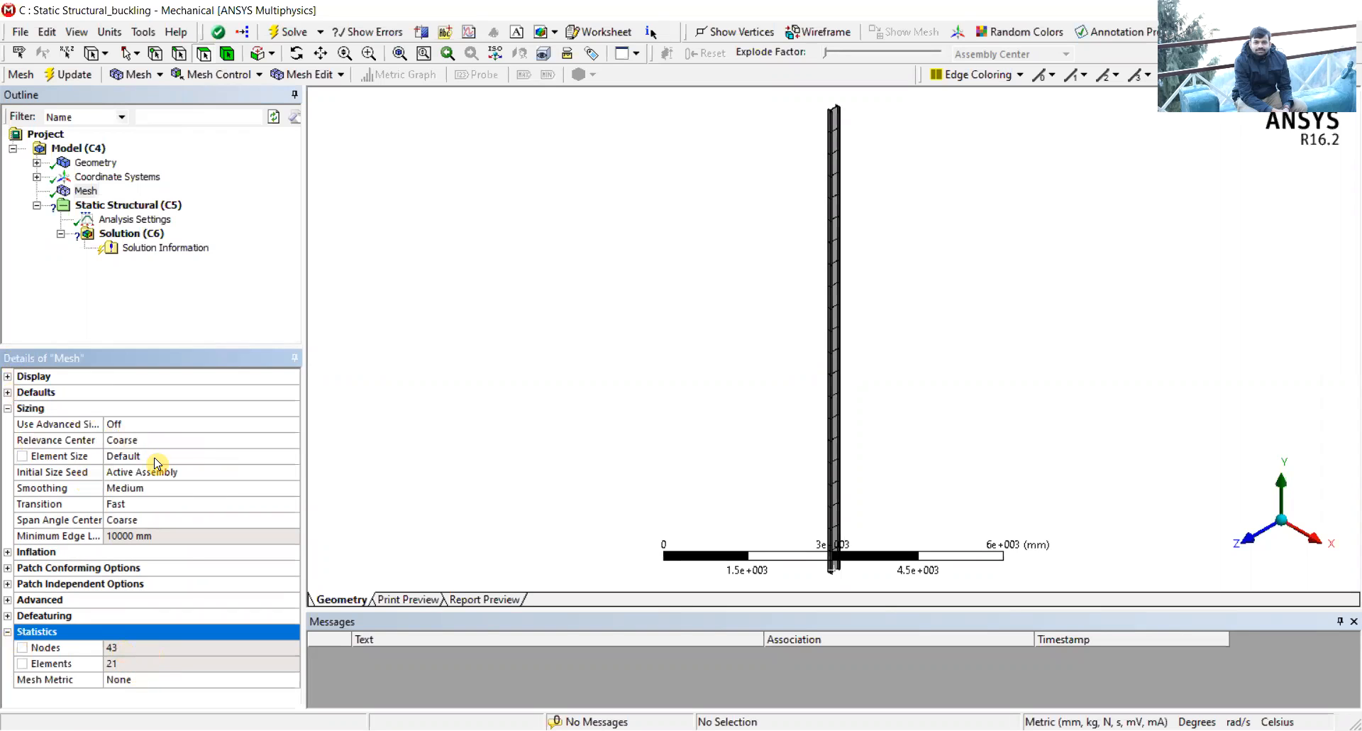
- Set the mesh's Relevance Center to Fine and regenerate the column mesh
click(213, 443)
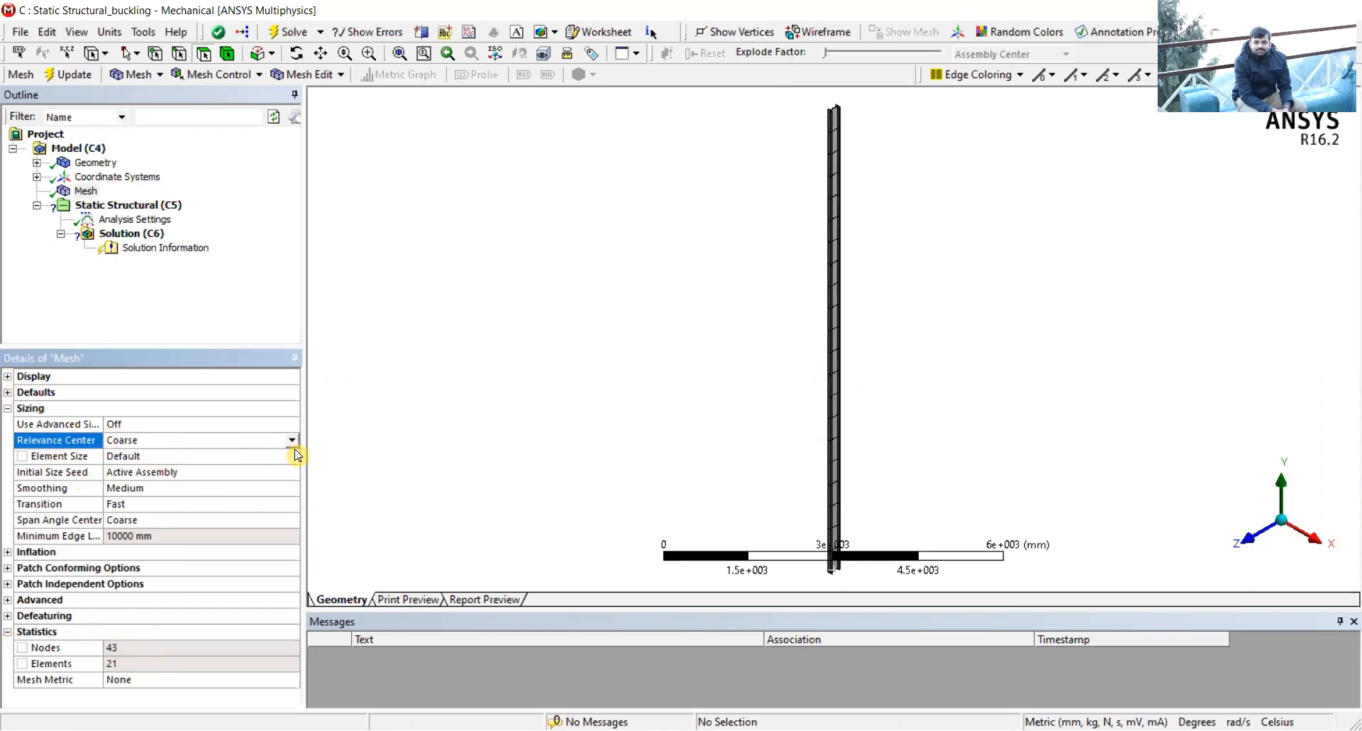
click(291, 443)
click(163, 488)
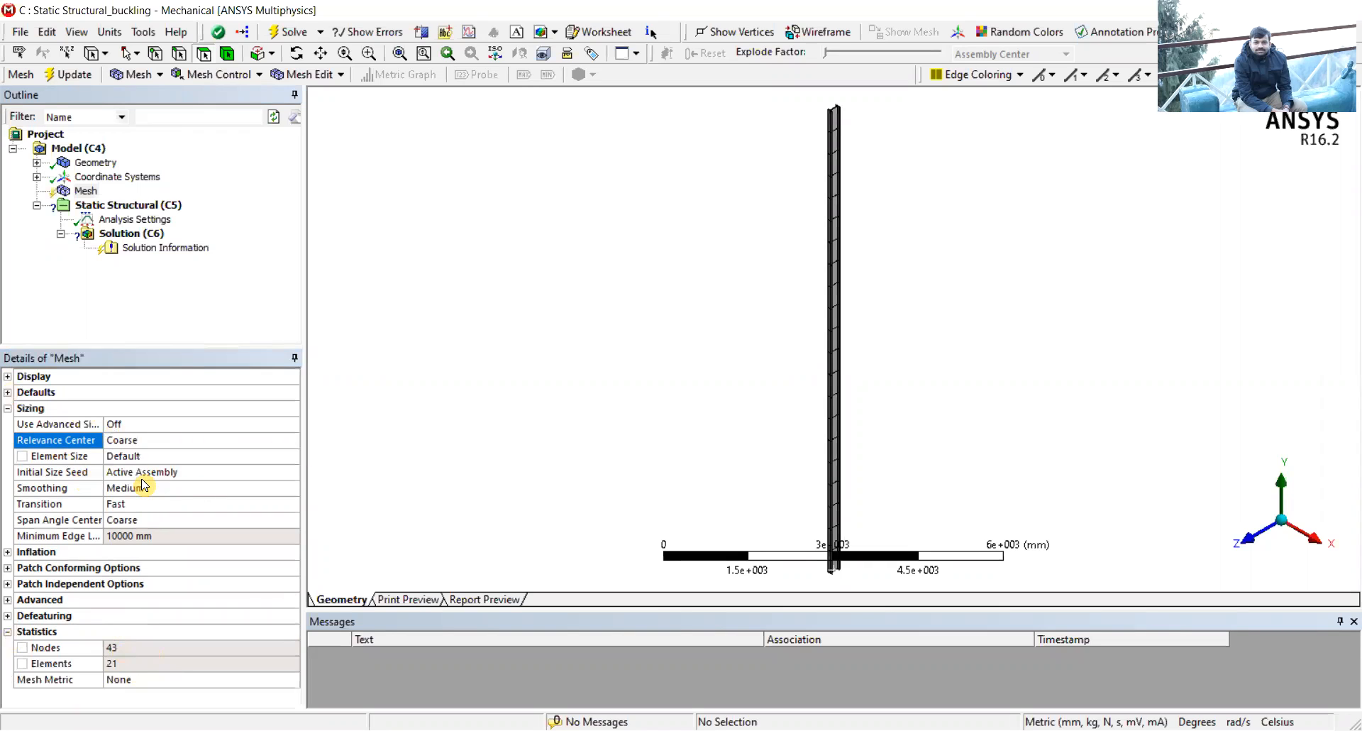
right_click(77, 190)
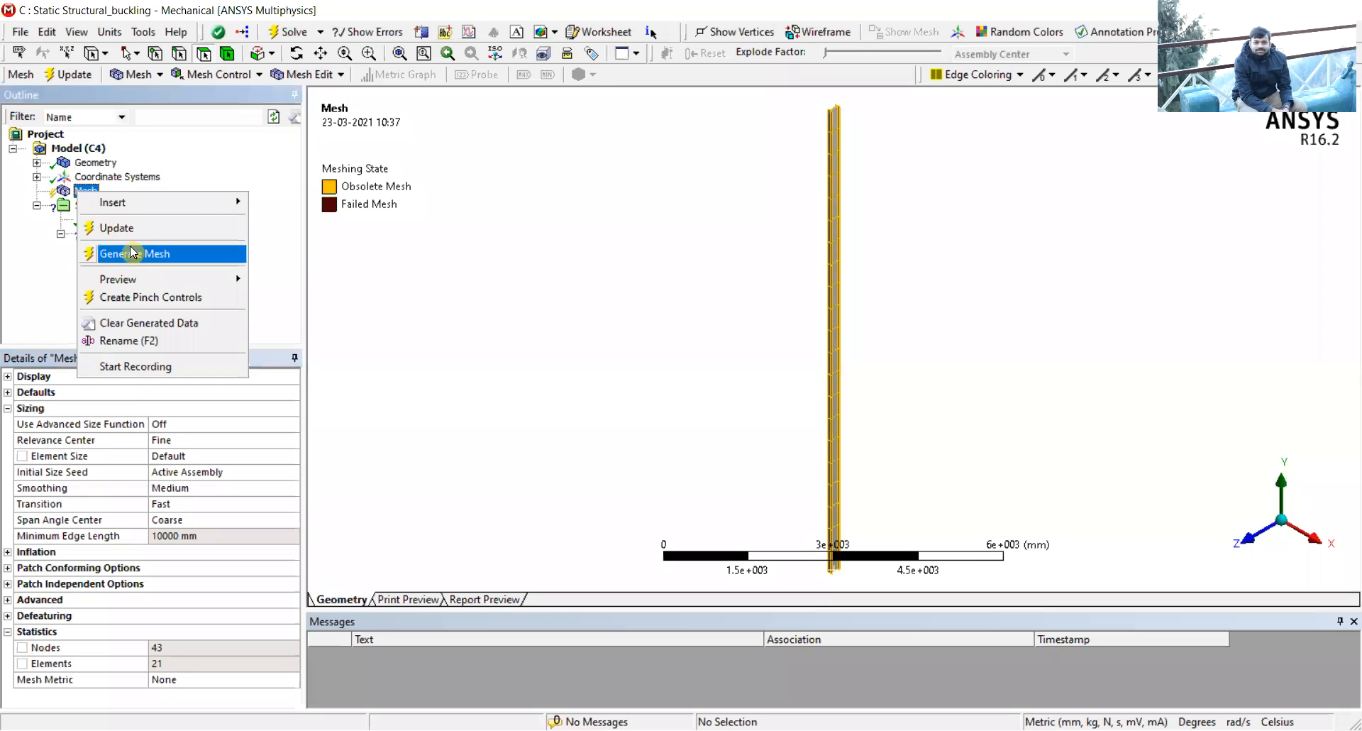
click(132, 252)
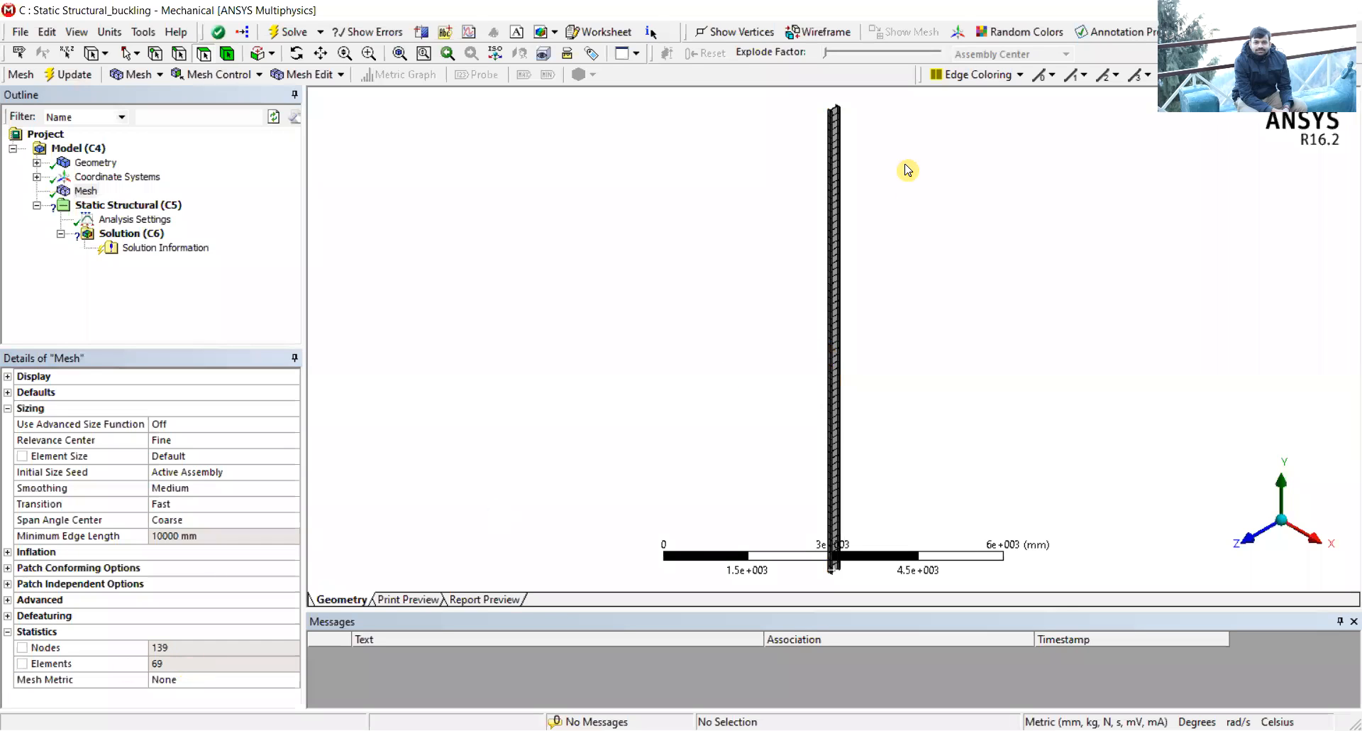
- Examine the refined column mesh close up, tilted and in isometric view, along with its sizing and statistics
scroll(896, 308, up, 5)
scroll(896, 308, up, 2)
scroll(827, 286, down, 6)
scroll(863, 158, down, 2)
middle_drag(866, 168, 854, 255)
scroll(861, 263, up, 4)
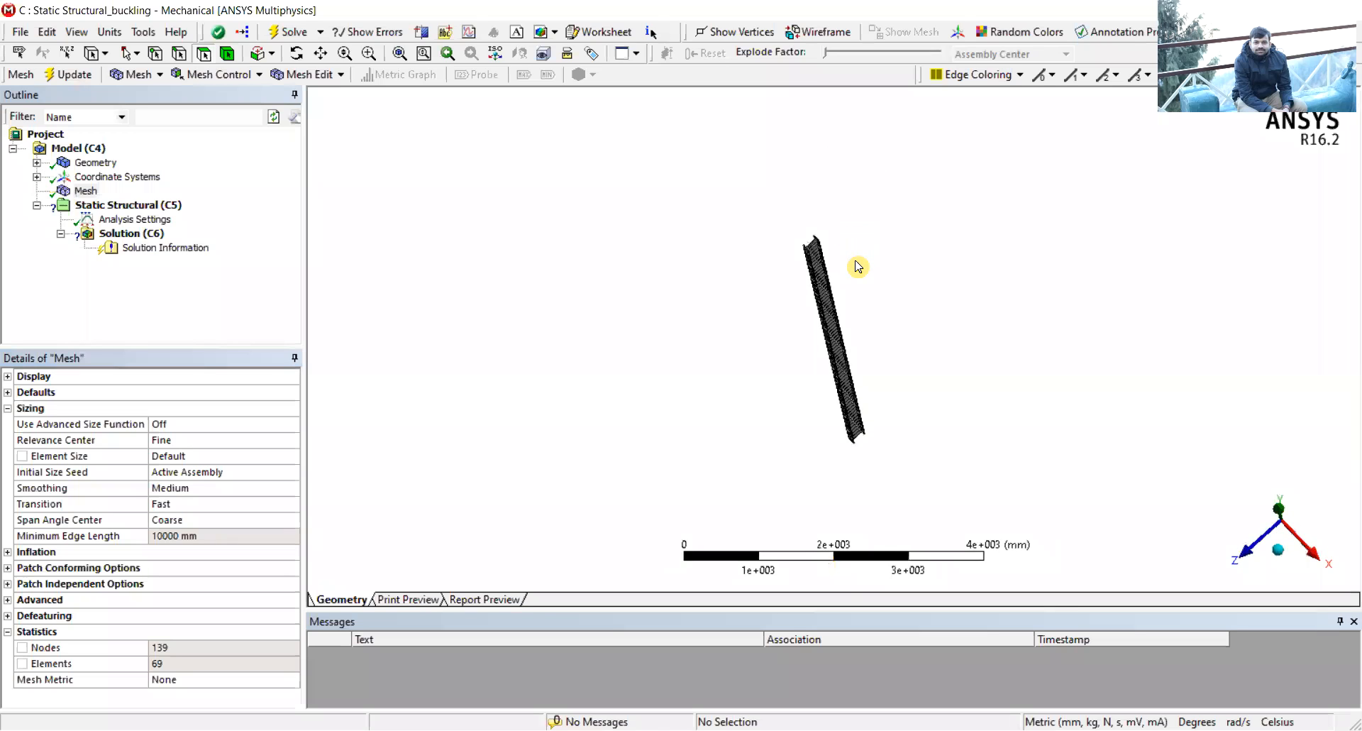
scroll(868, 267, down, 2)
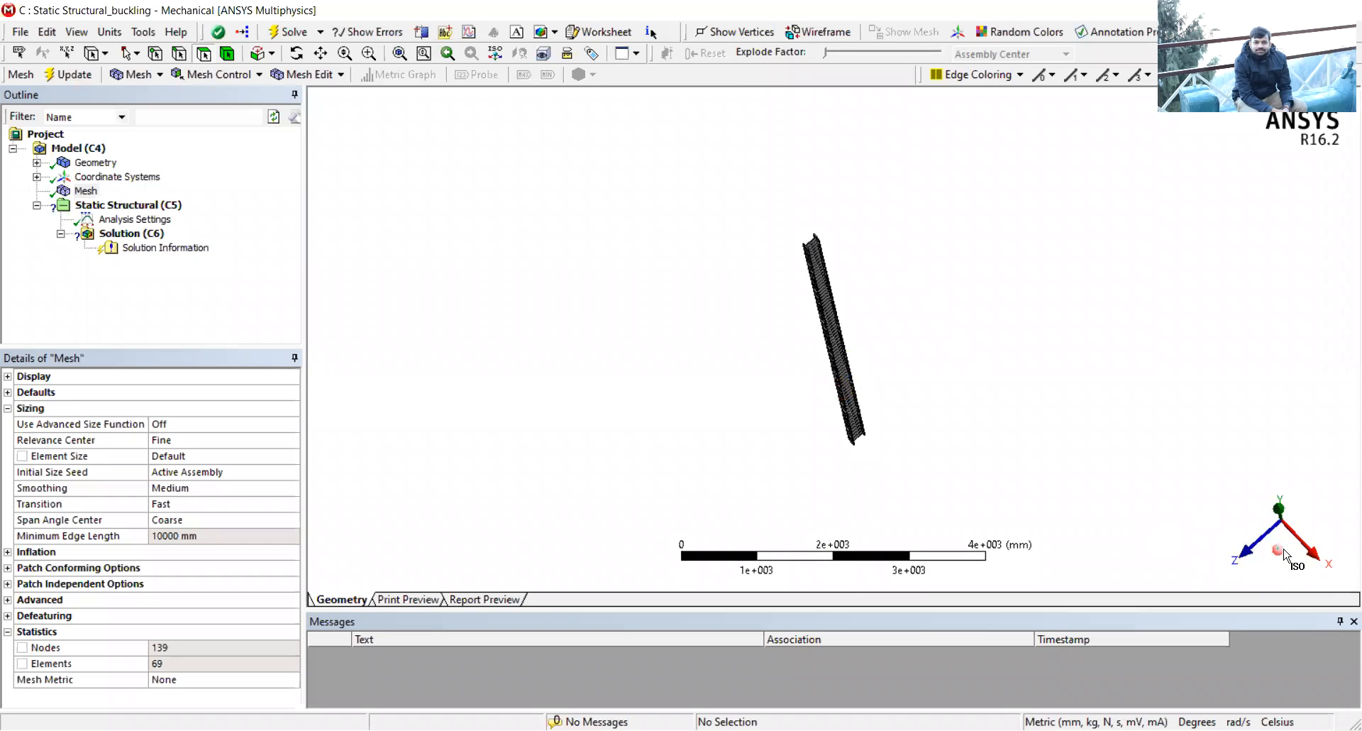
click(1279, 549)
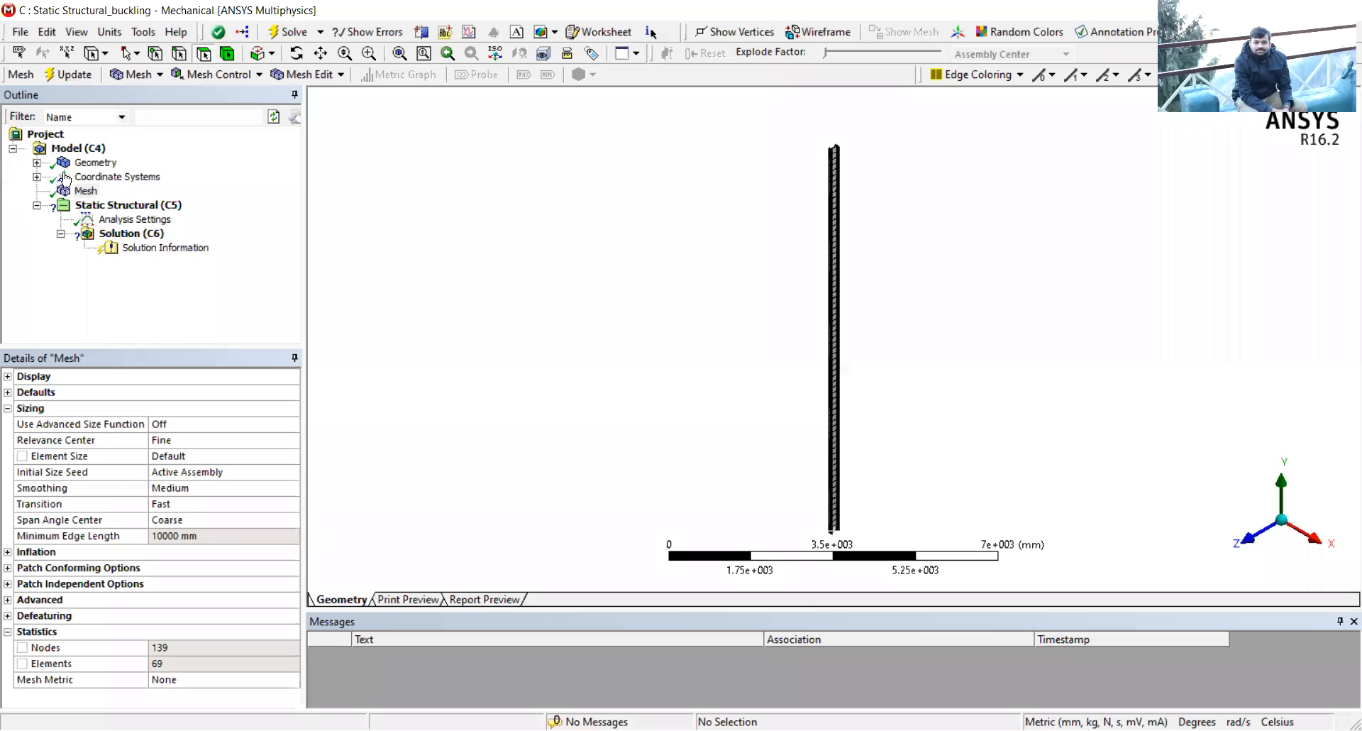
click(114, 206)
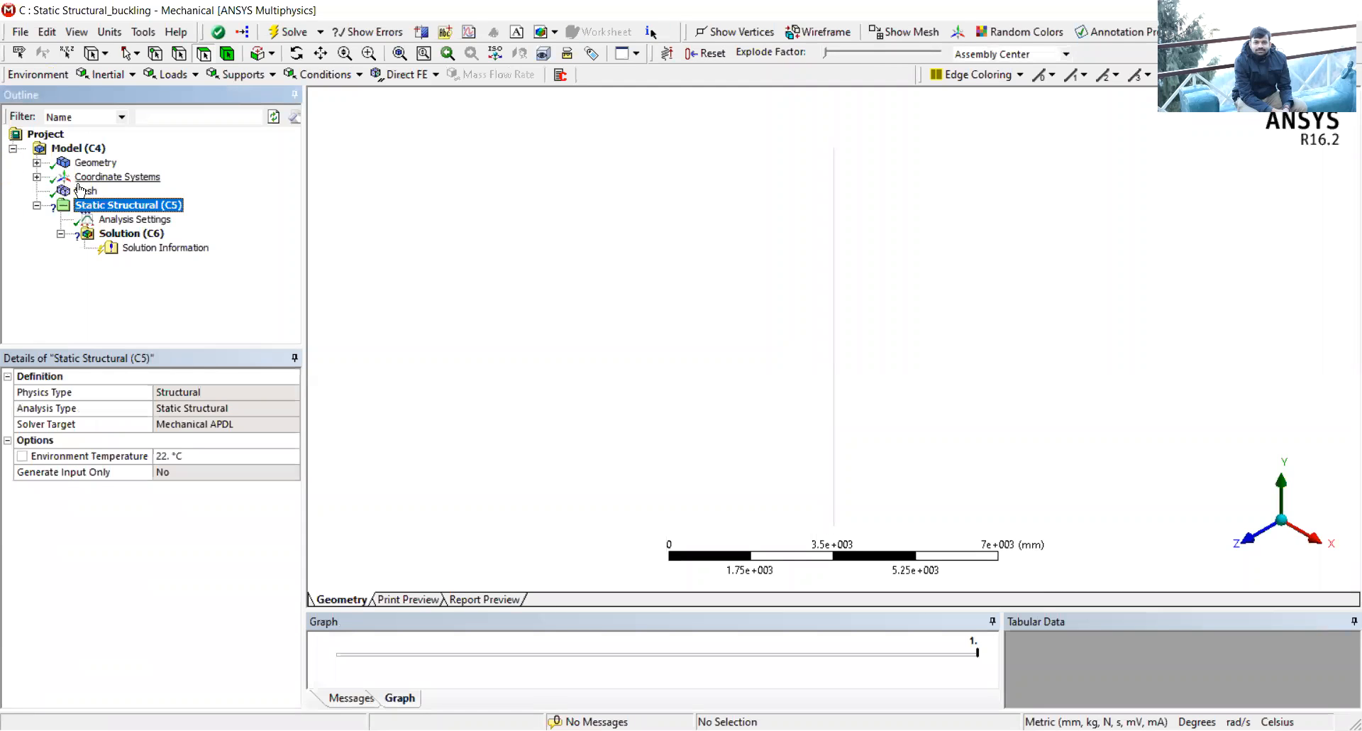
click(114, 177)
click(86, 191)
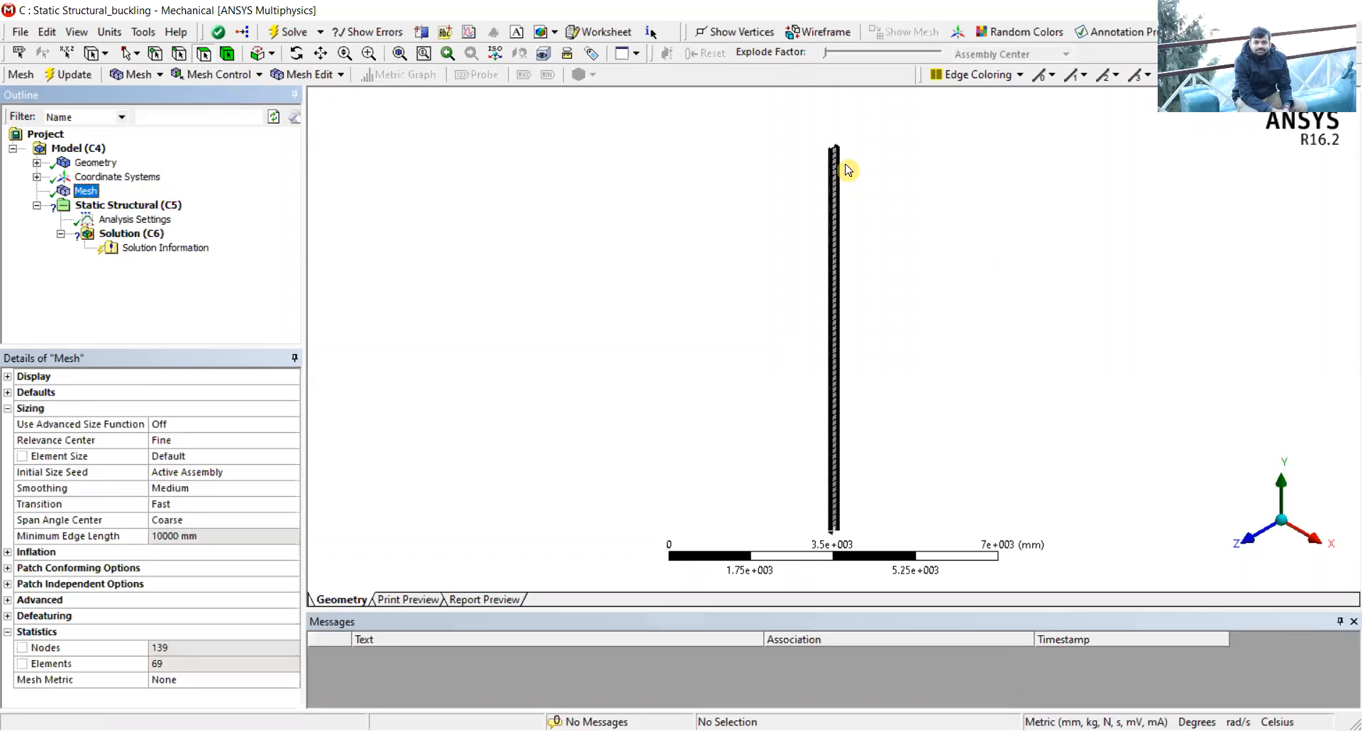
scroll(835, 166, up, 3)
scroll(835, 166, down, 3)
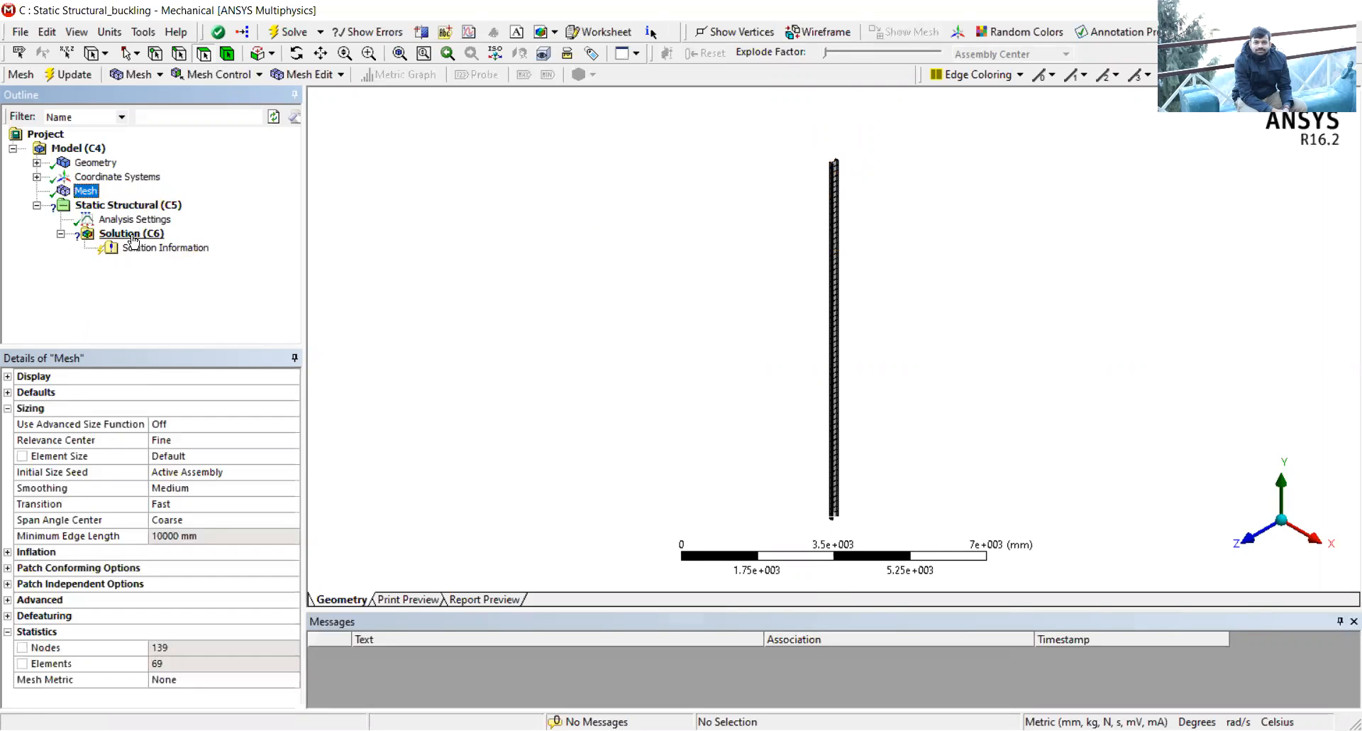
- Add a Fixed Support to the static structural analysis, scoped to the column's bottom end vertex
click(128, 206)
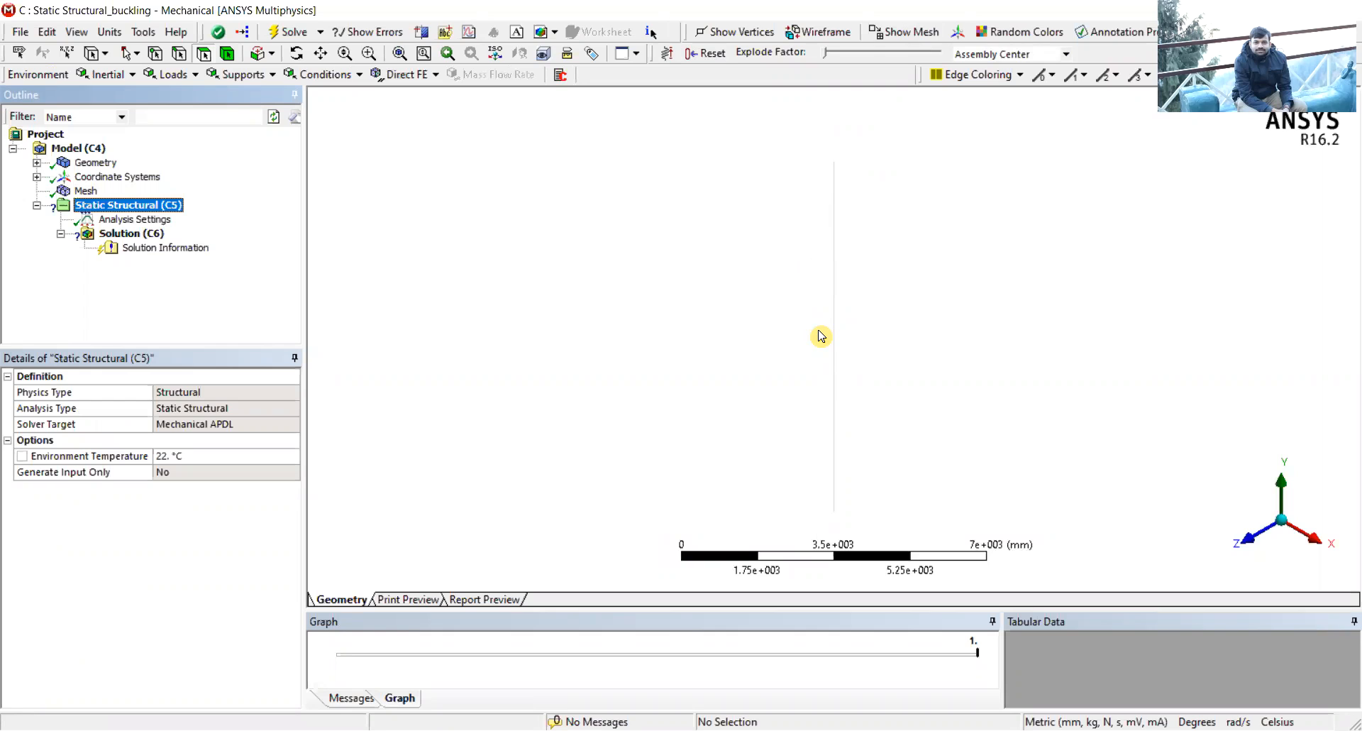
click(1114, 140)
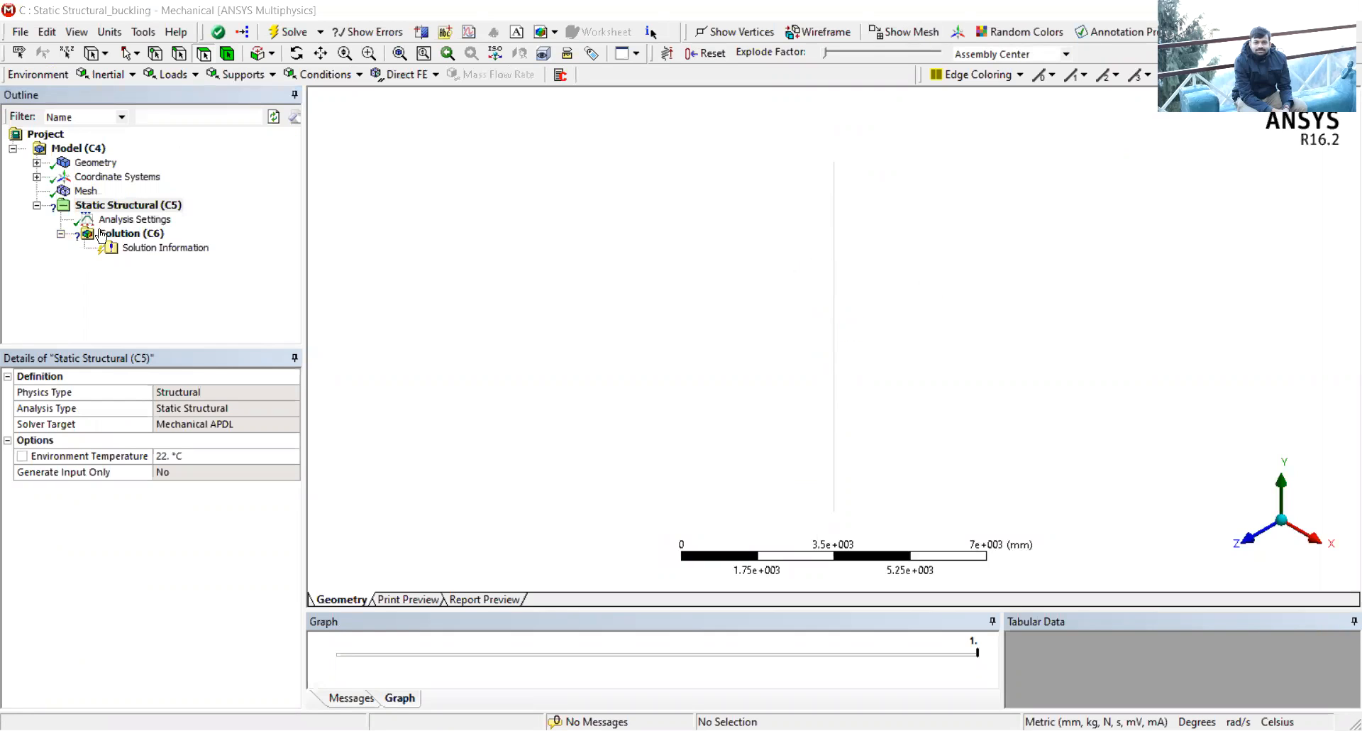
right_click(132, 210)
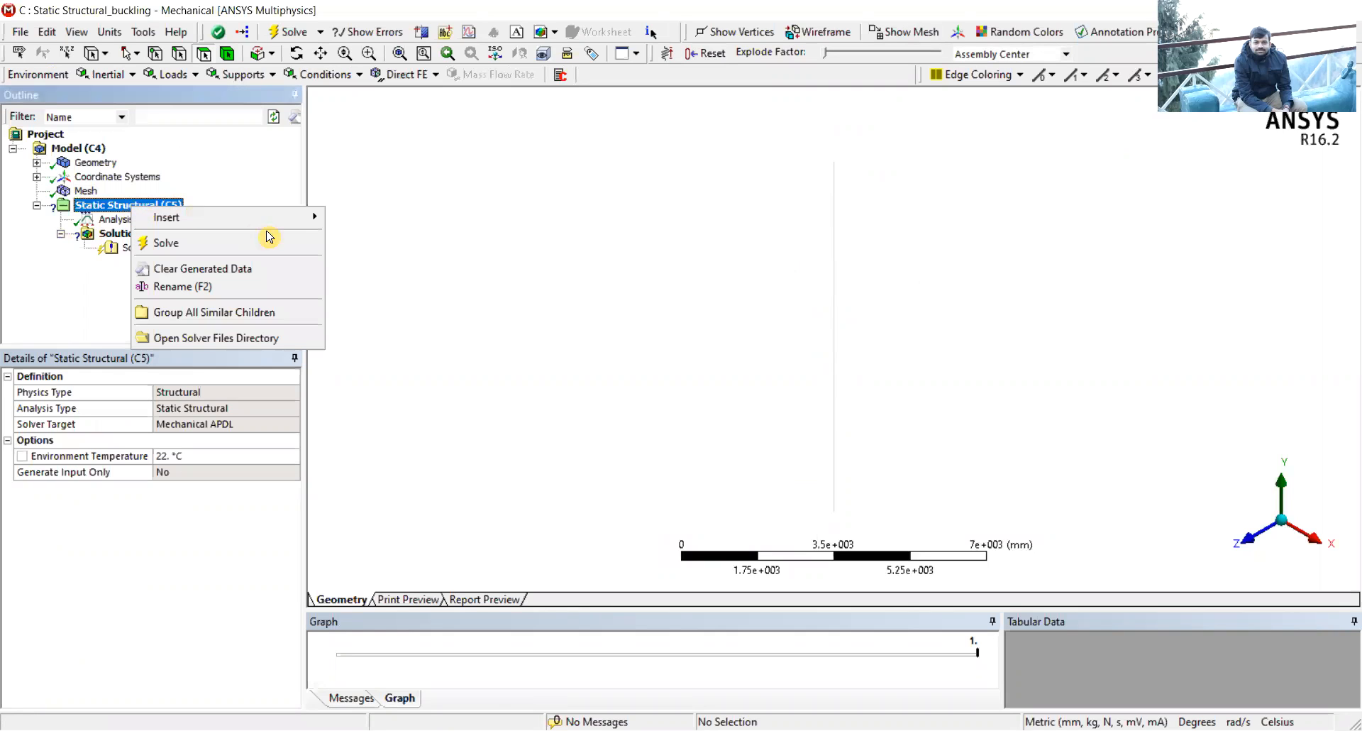
mouse_move(276, 223)
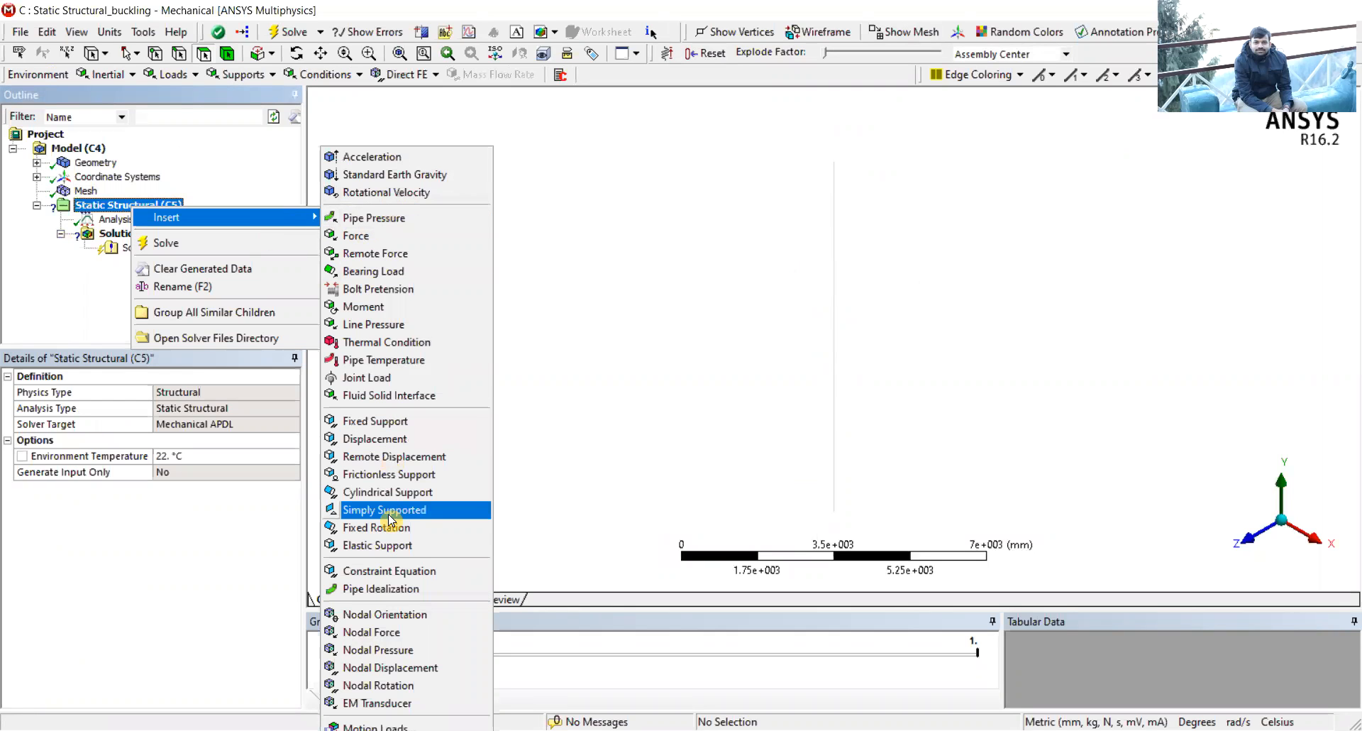
click(377, 422)
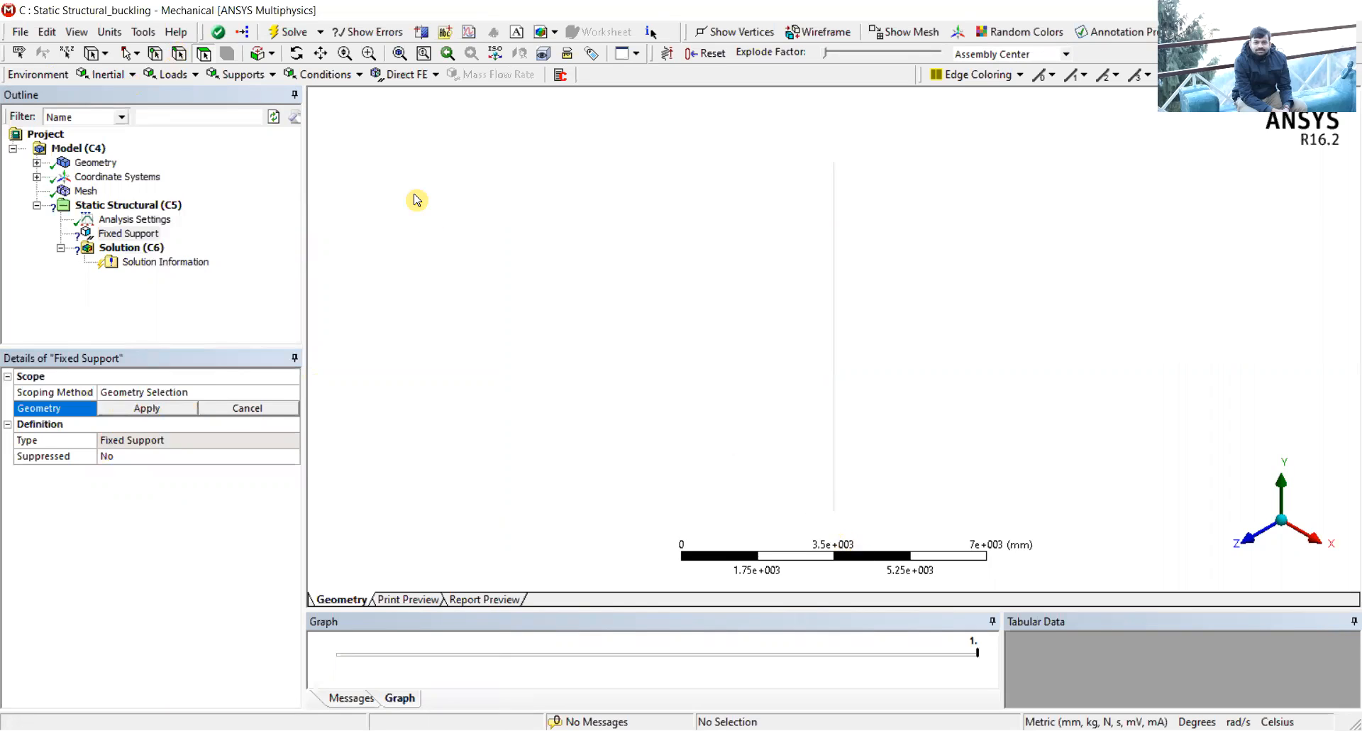
click(157, 55)
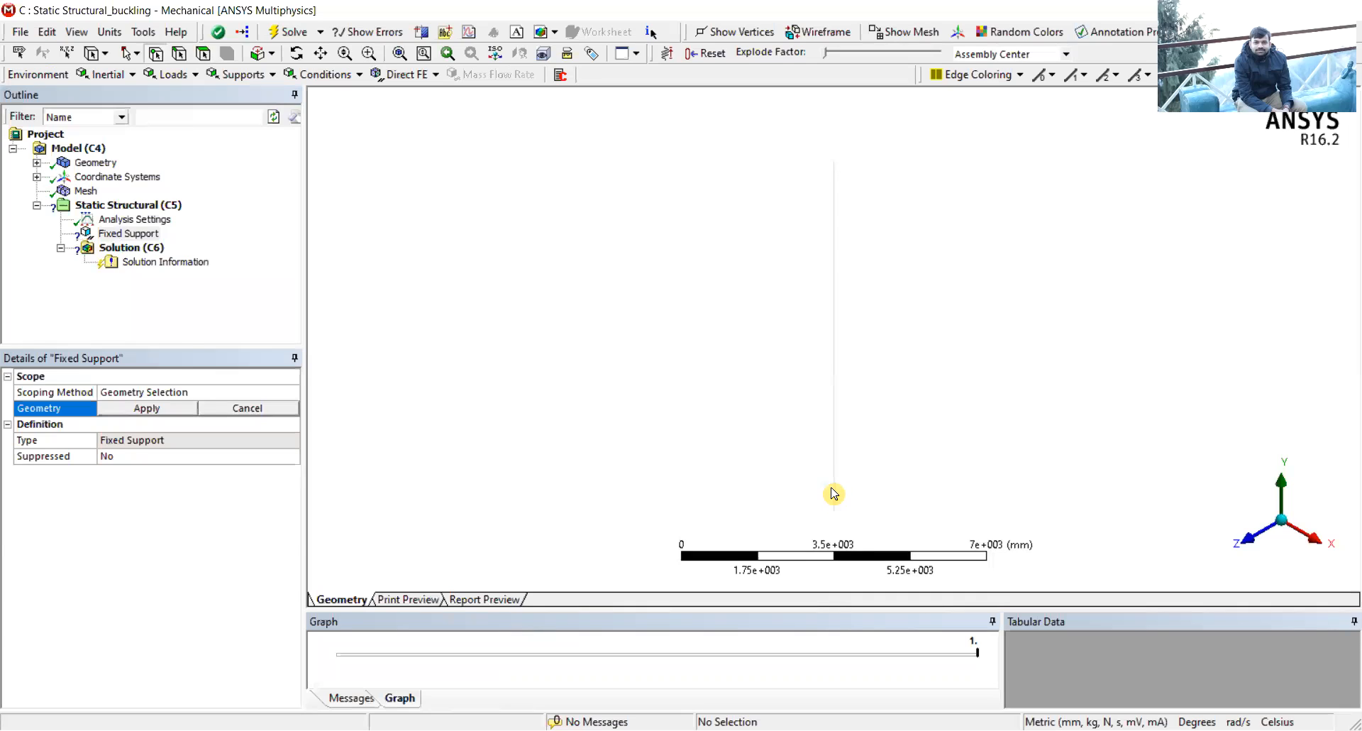
click(835, 518)
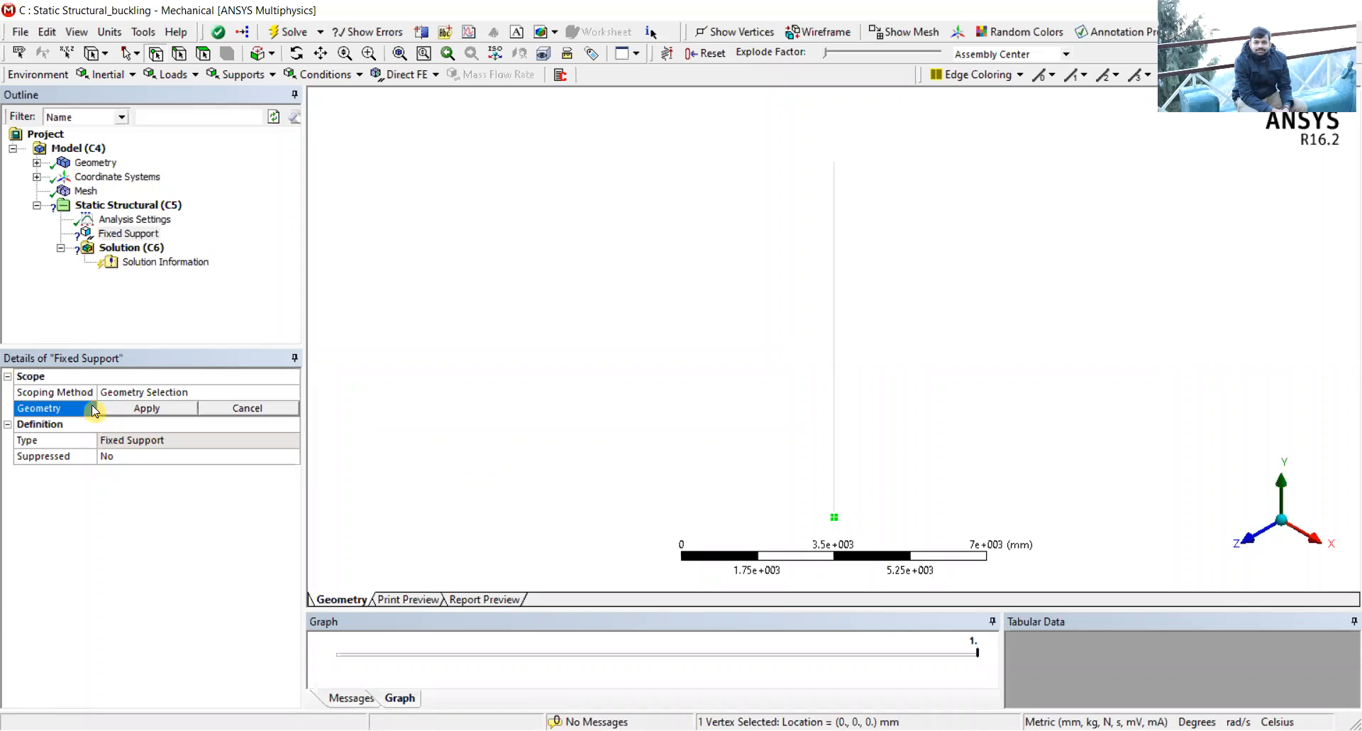
click(163, 410)
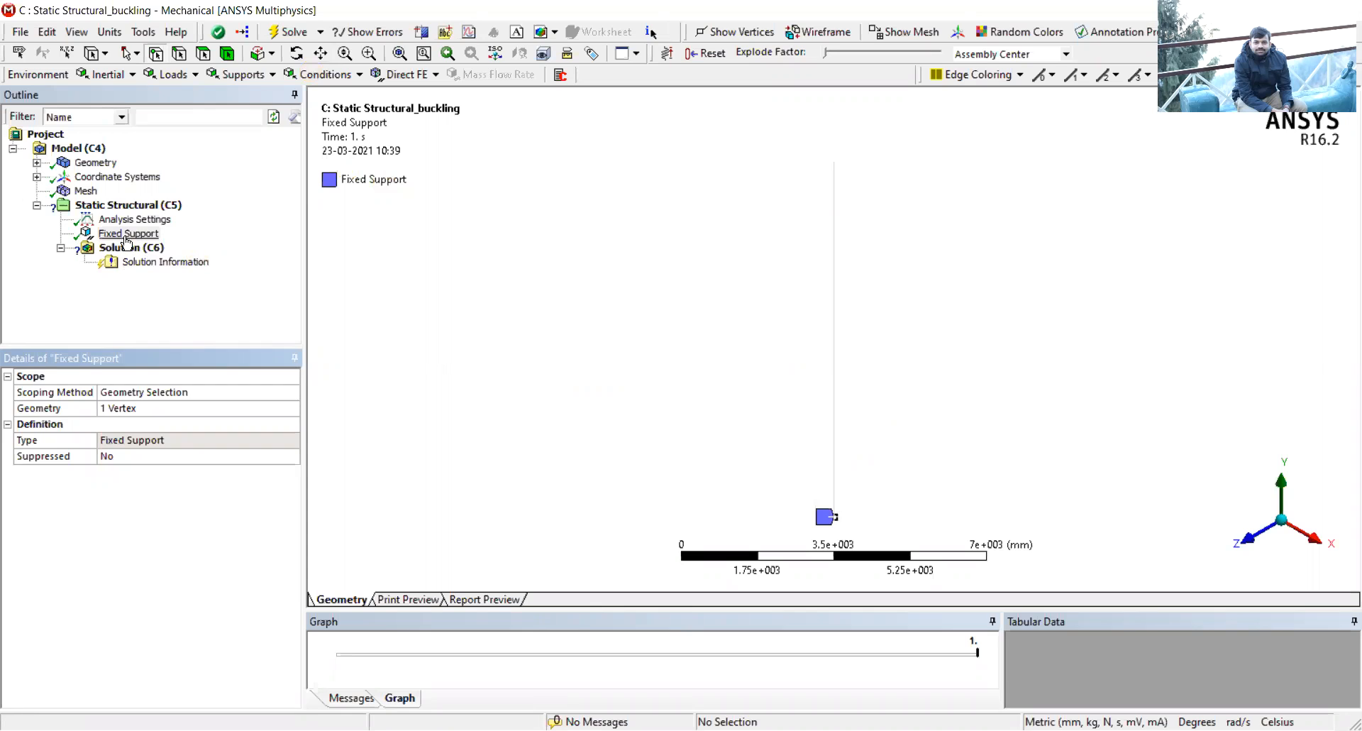
- Add a Force load to the static structural analysis, scoped to the column's top end vertex
right_click(127, 207)
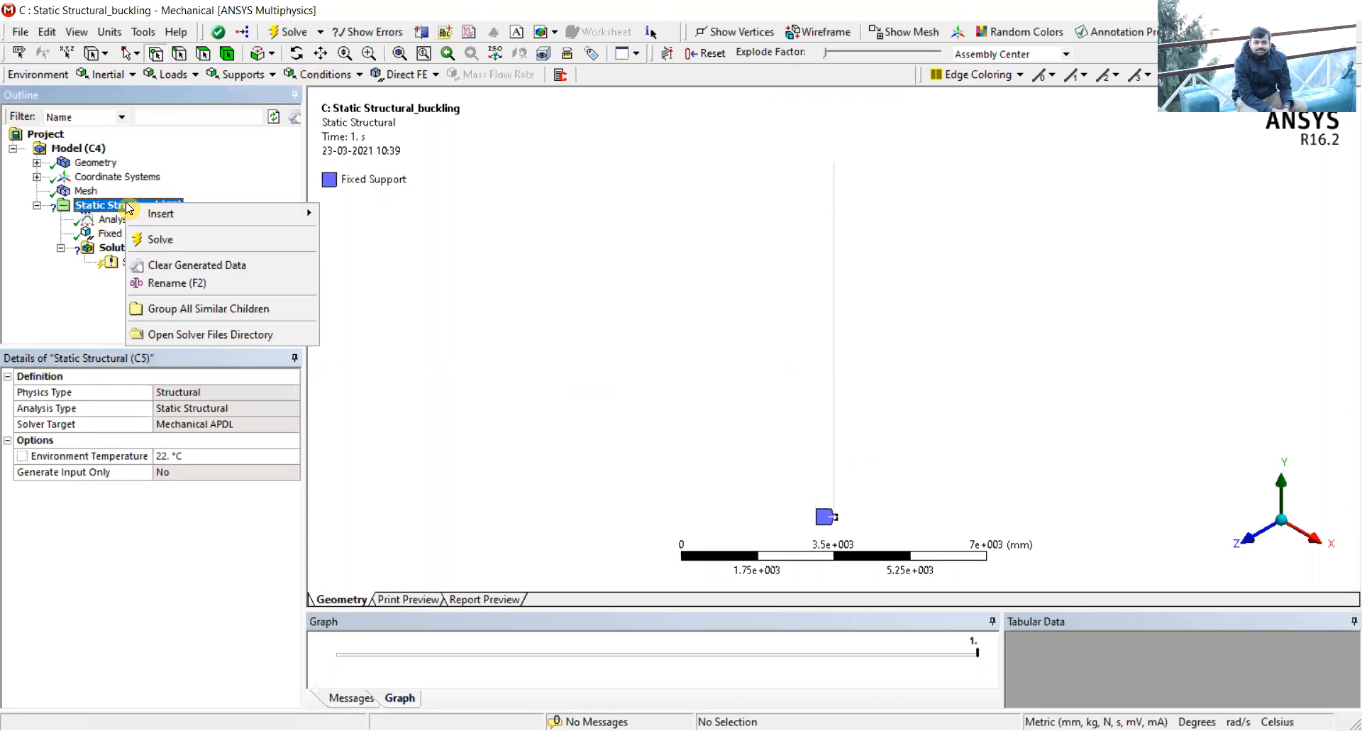
mouse_move(249, 215)
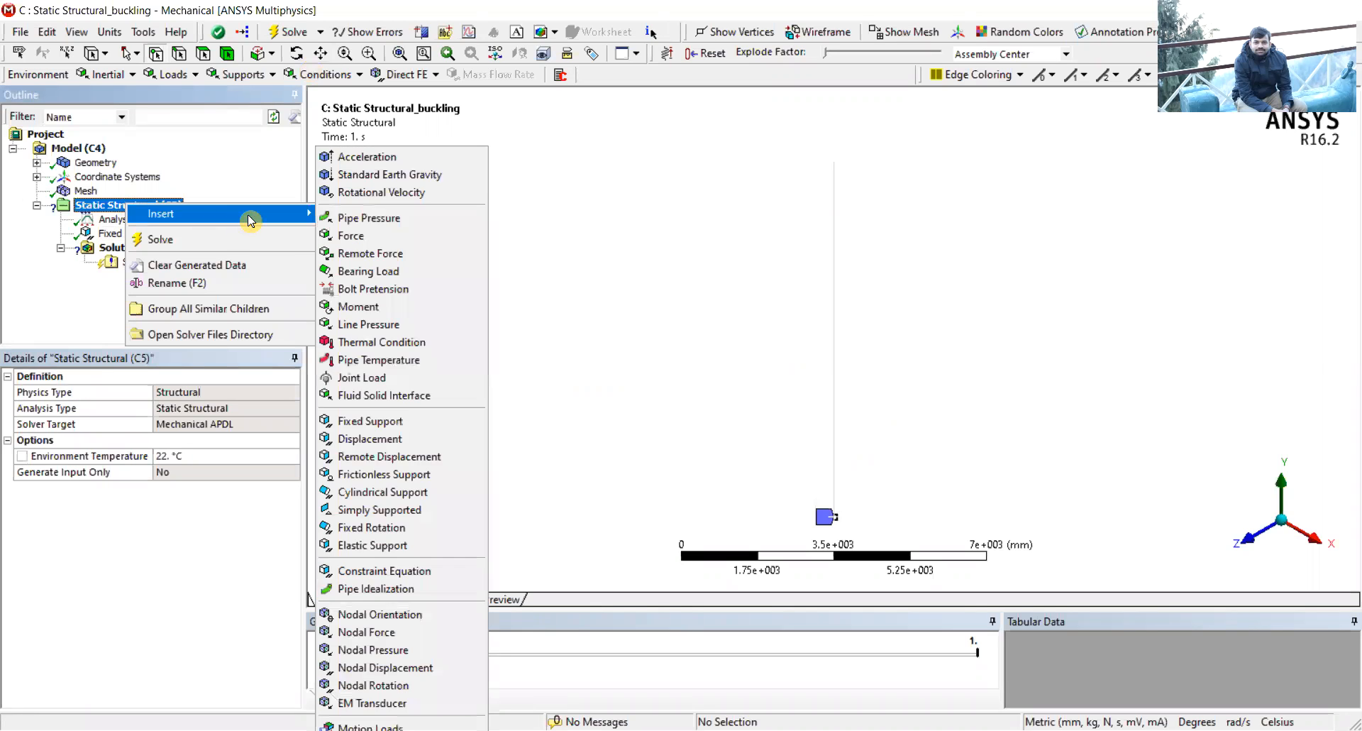
click(402, 240)
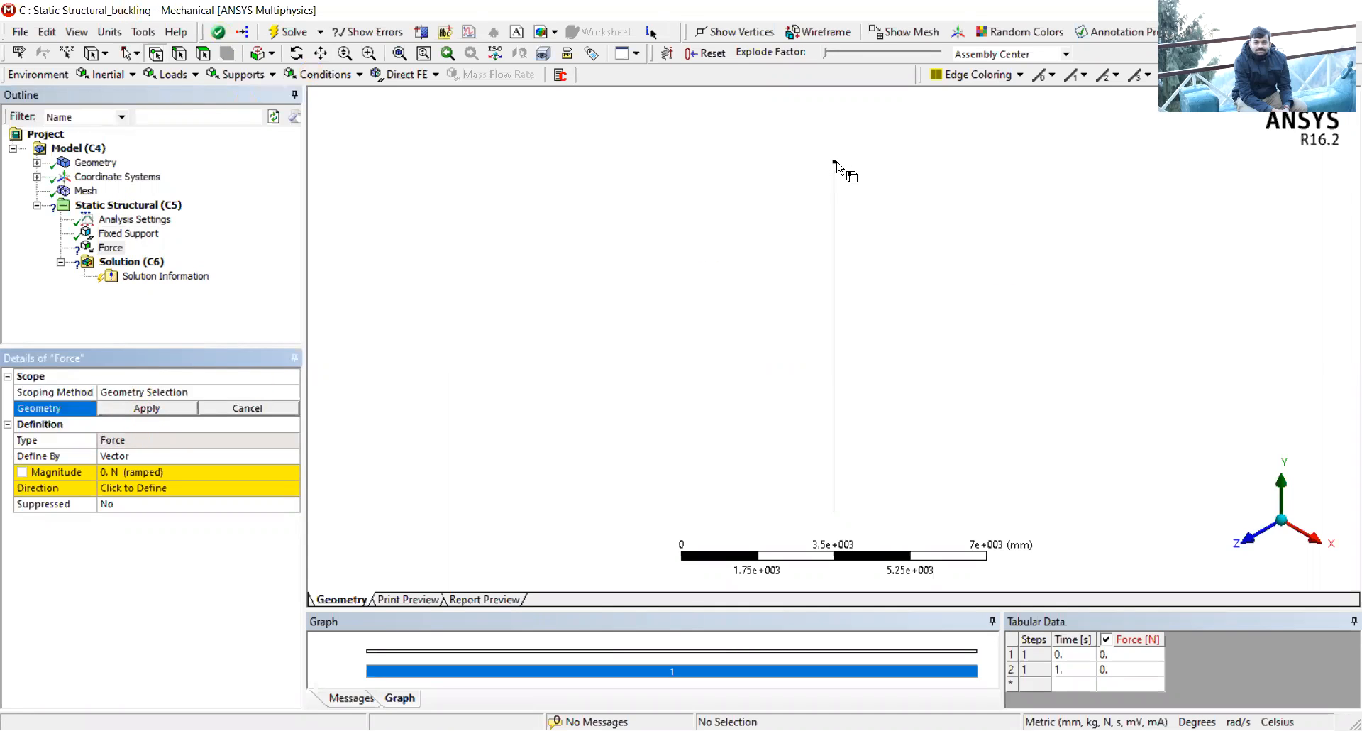
click(156, 54)
click(835, 162)
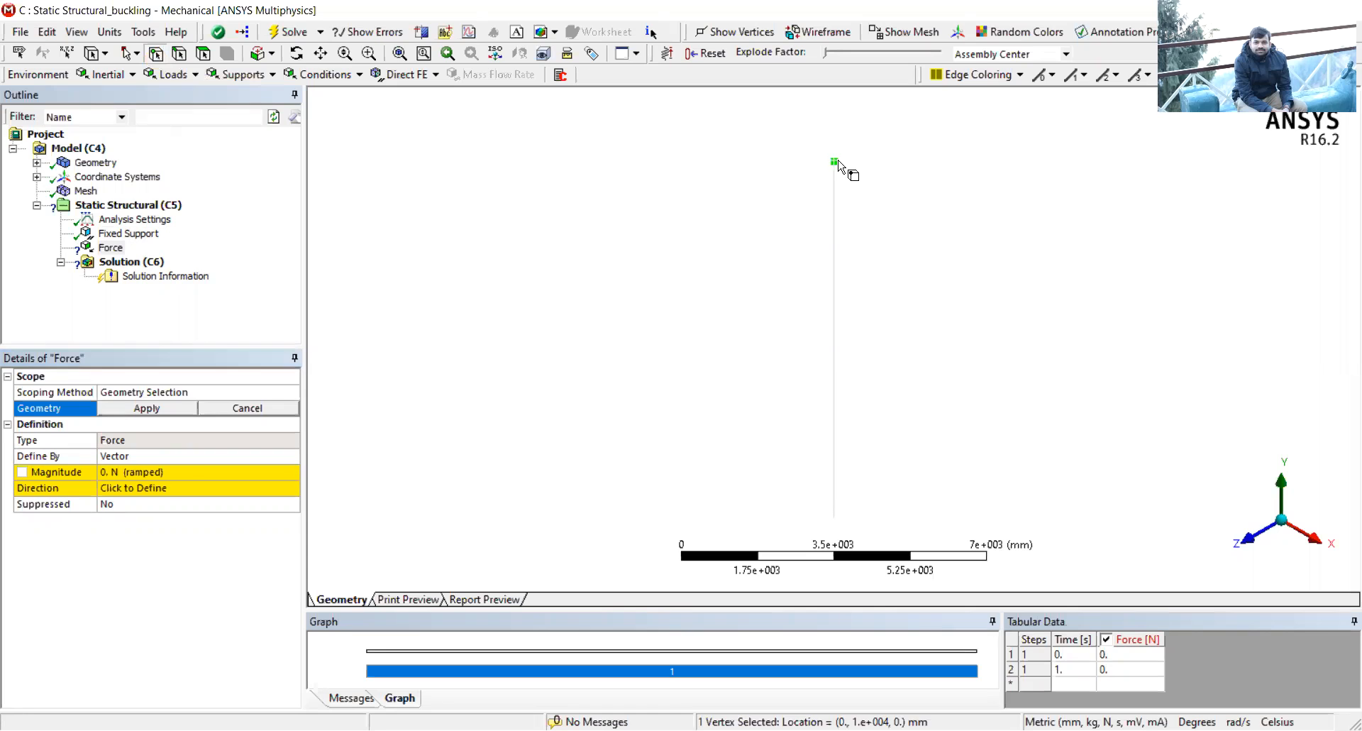
click(161, 409)
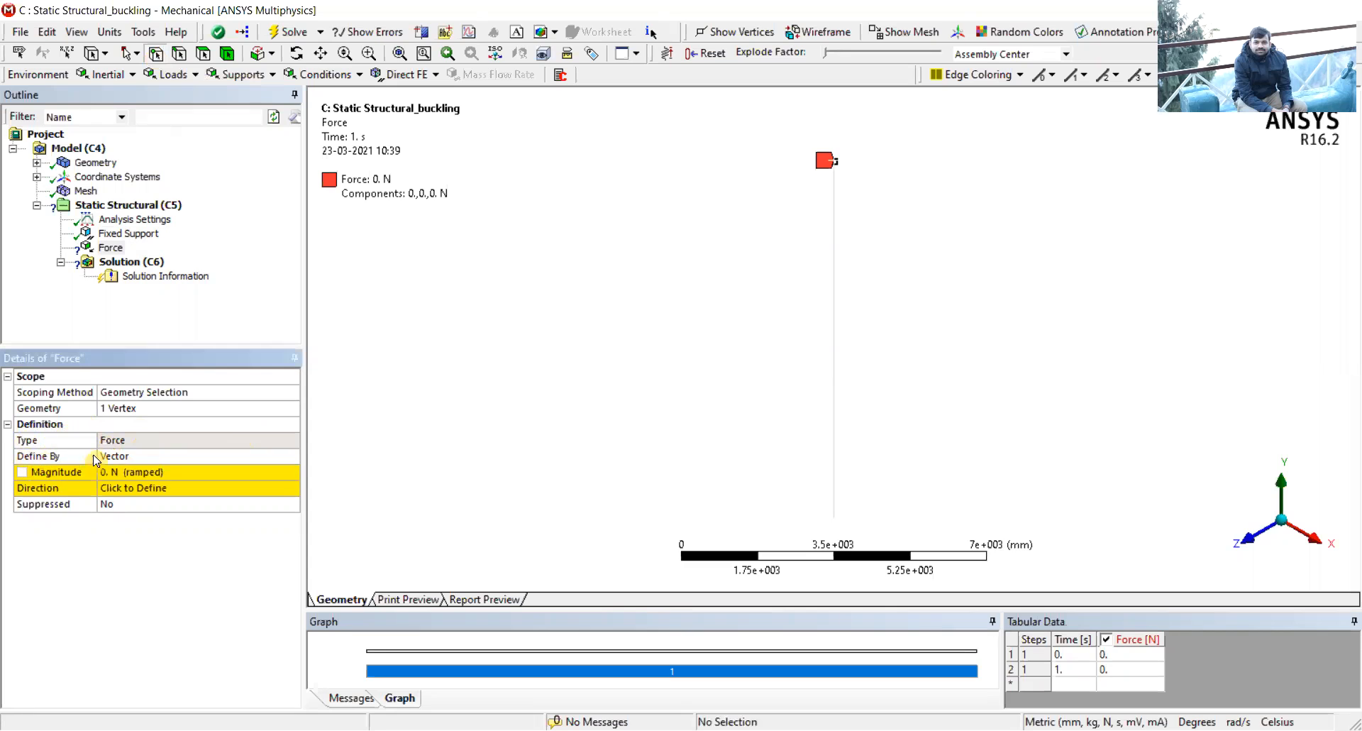
- Define the force by Components and set its Y component to -1000 N
click(174, 461)
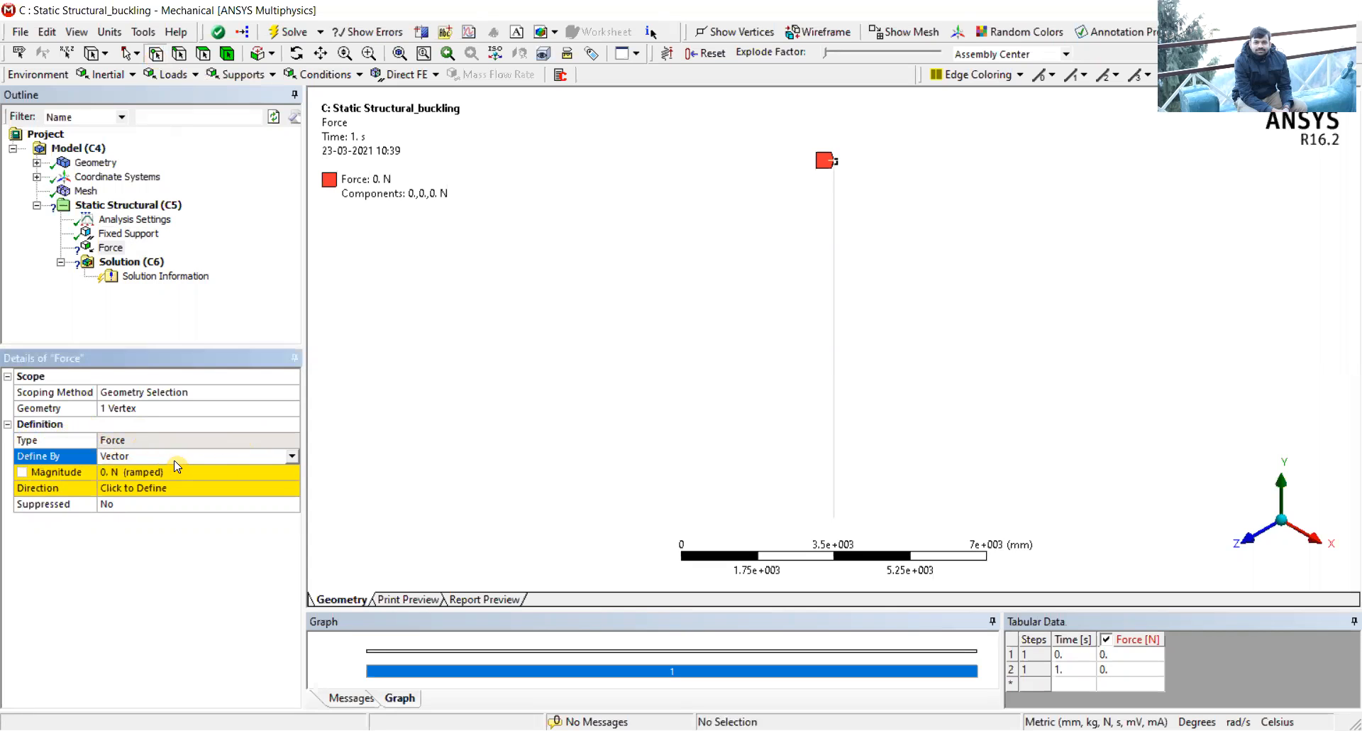
click(291, 456)
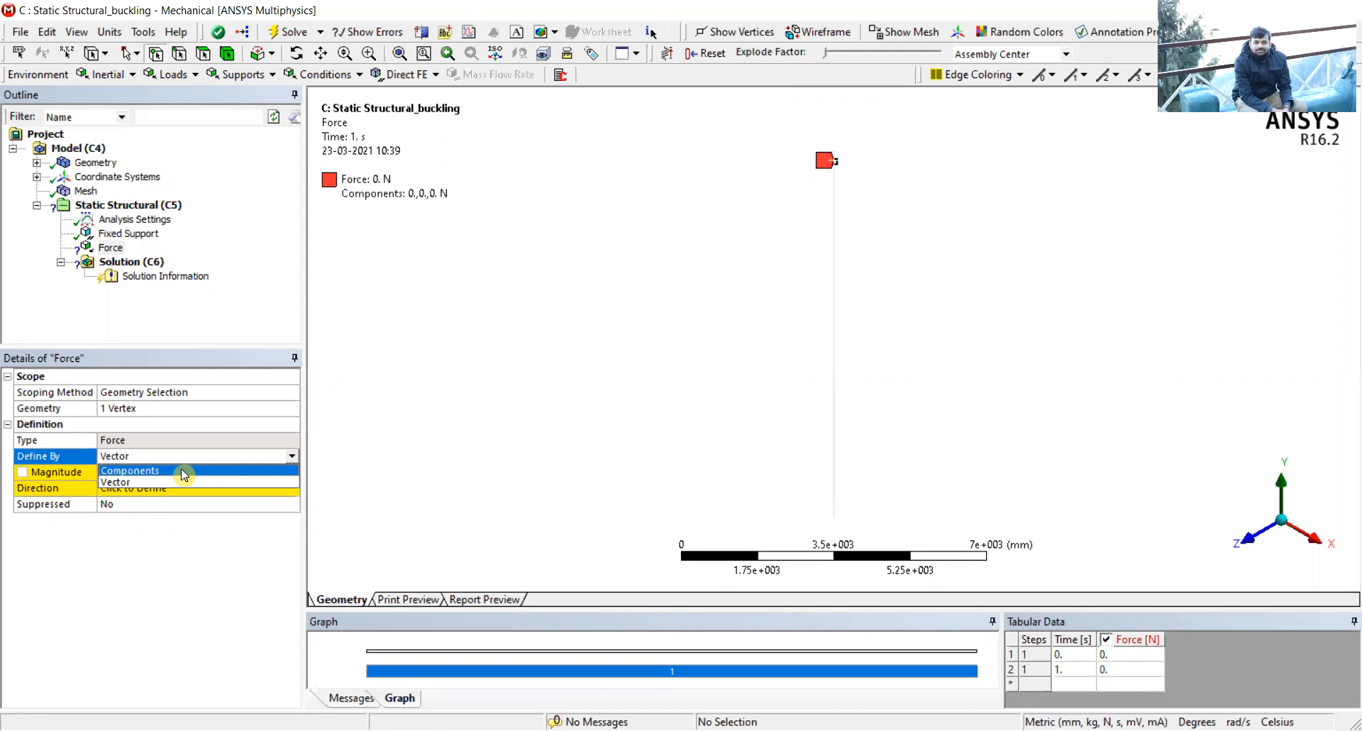
click(184, 472)
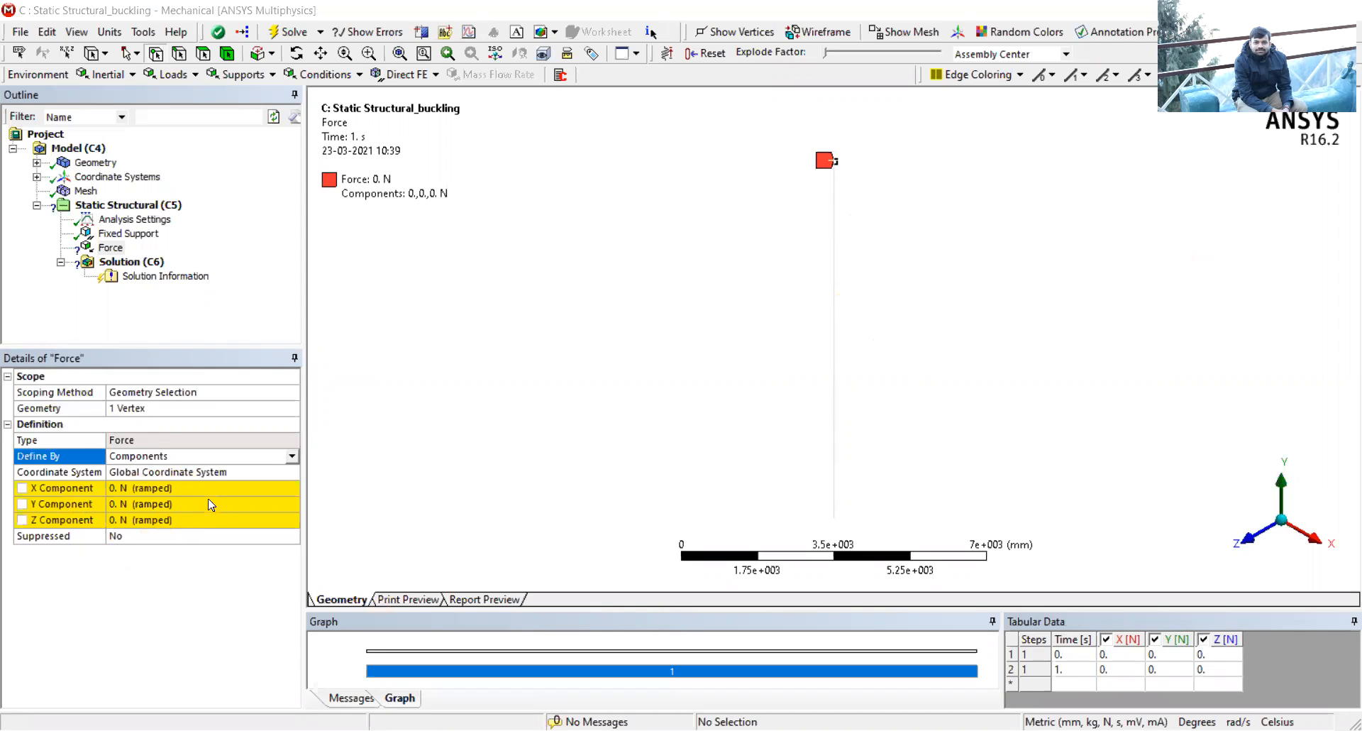
click(113, 505)
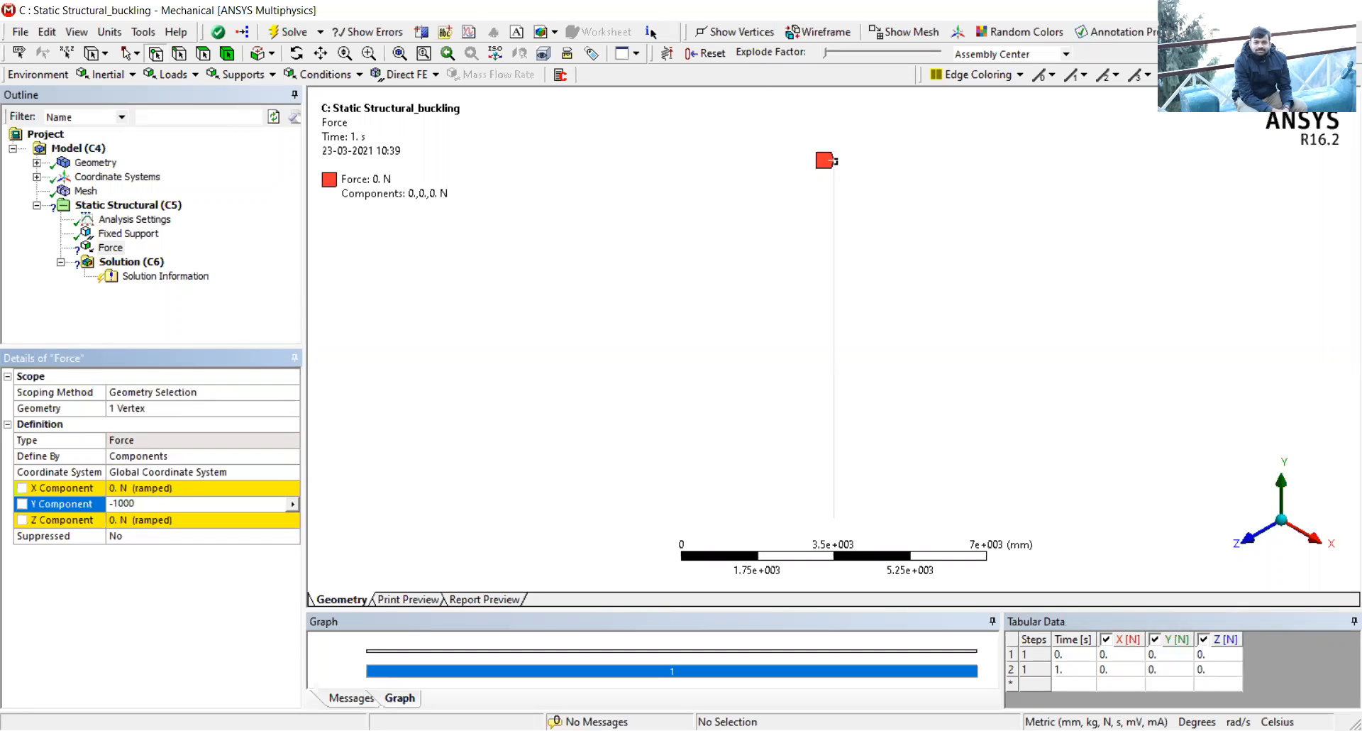
key(Return)
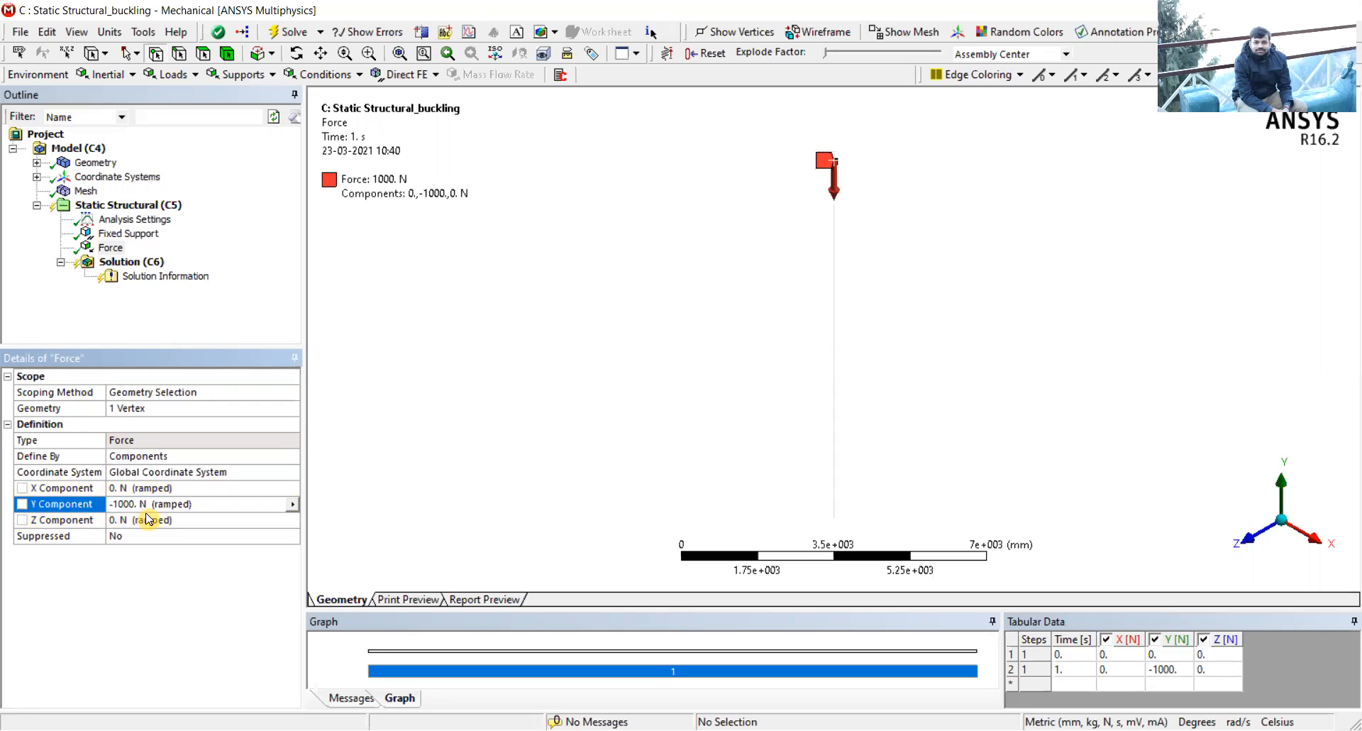
- Set the force's Y component to -100 N
click(292, 505)
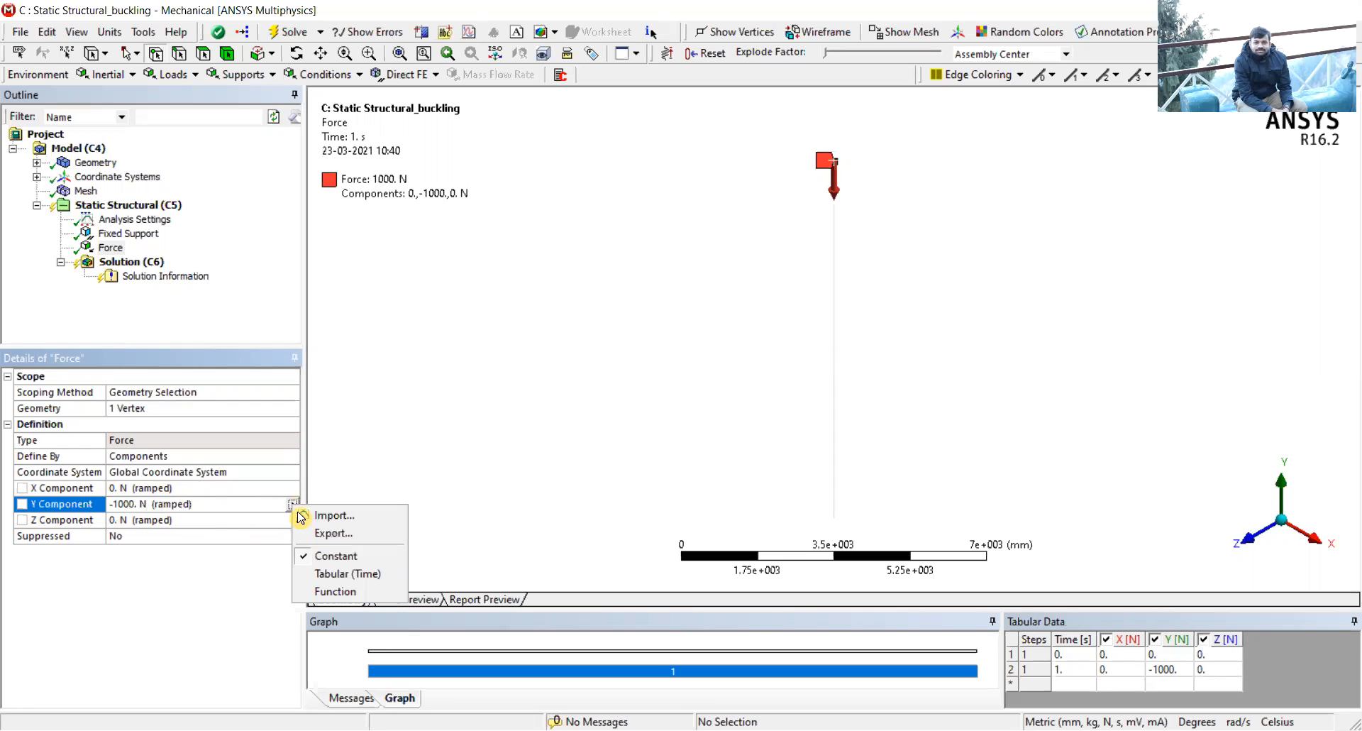
click(197, 505)
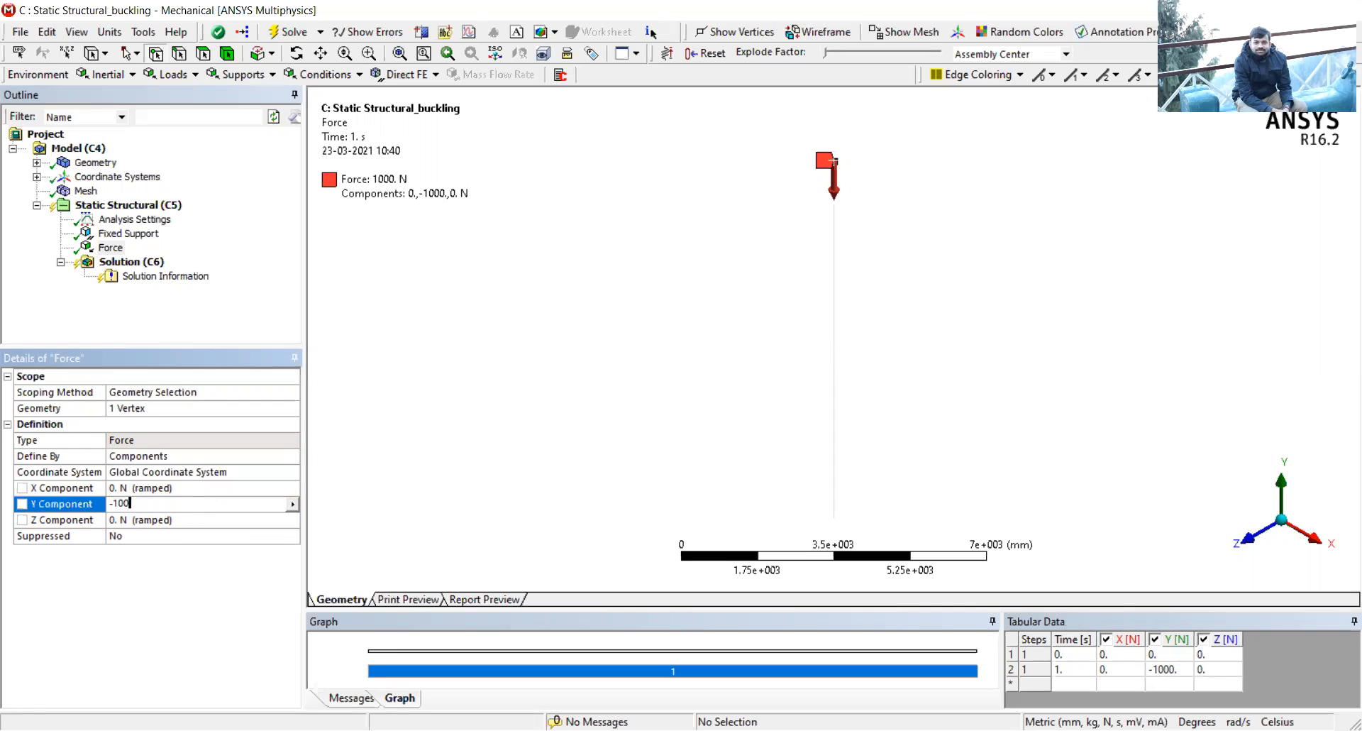
key(Return)
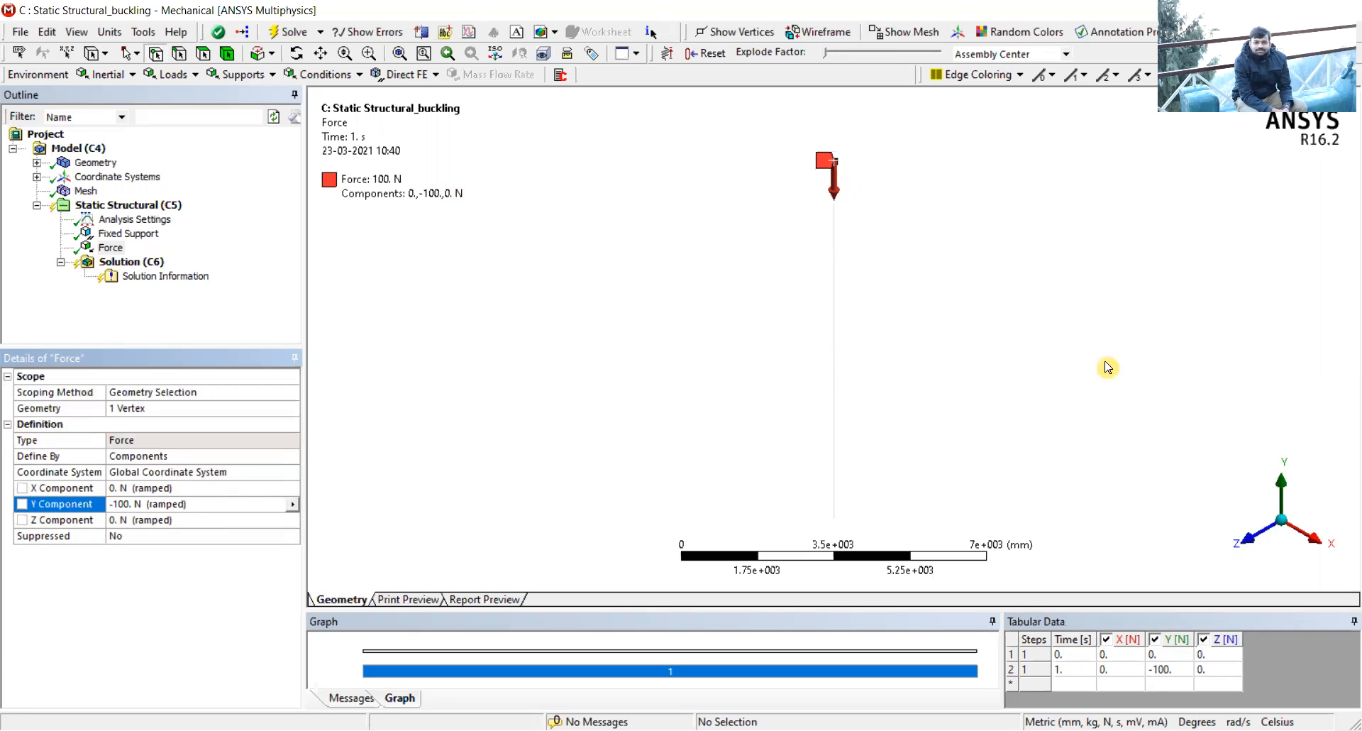
- Examine the applied force on the column along the Y axis, at an angle and in isometric view
click(1284, 504)
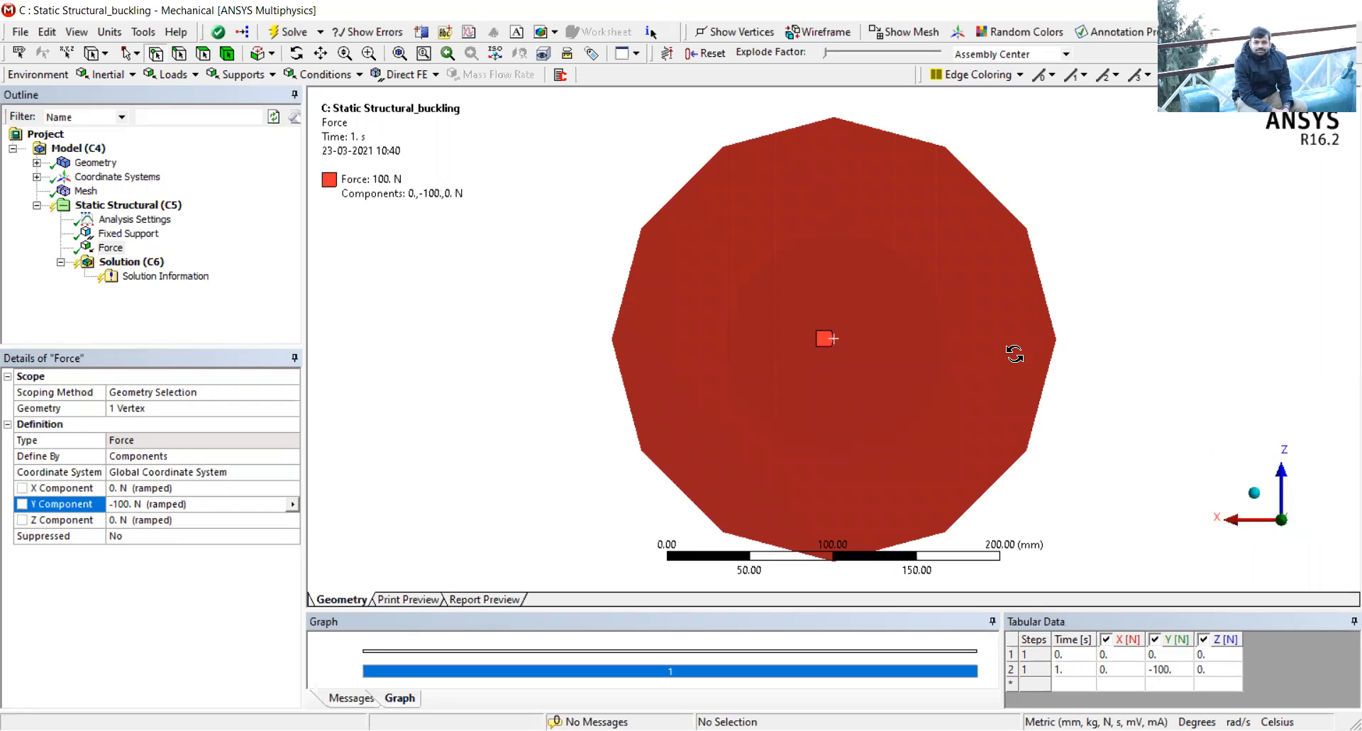
middle_drag(1022, 358, 1036, 343)
scroll(1043, 343, down, 4)
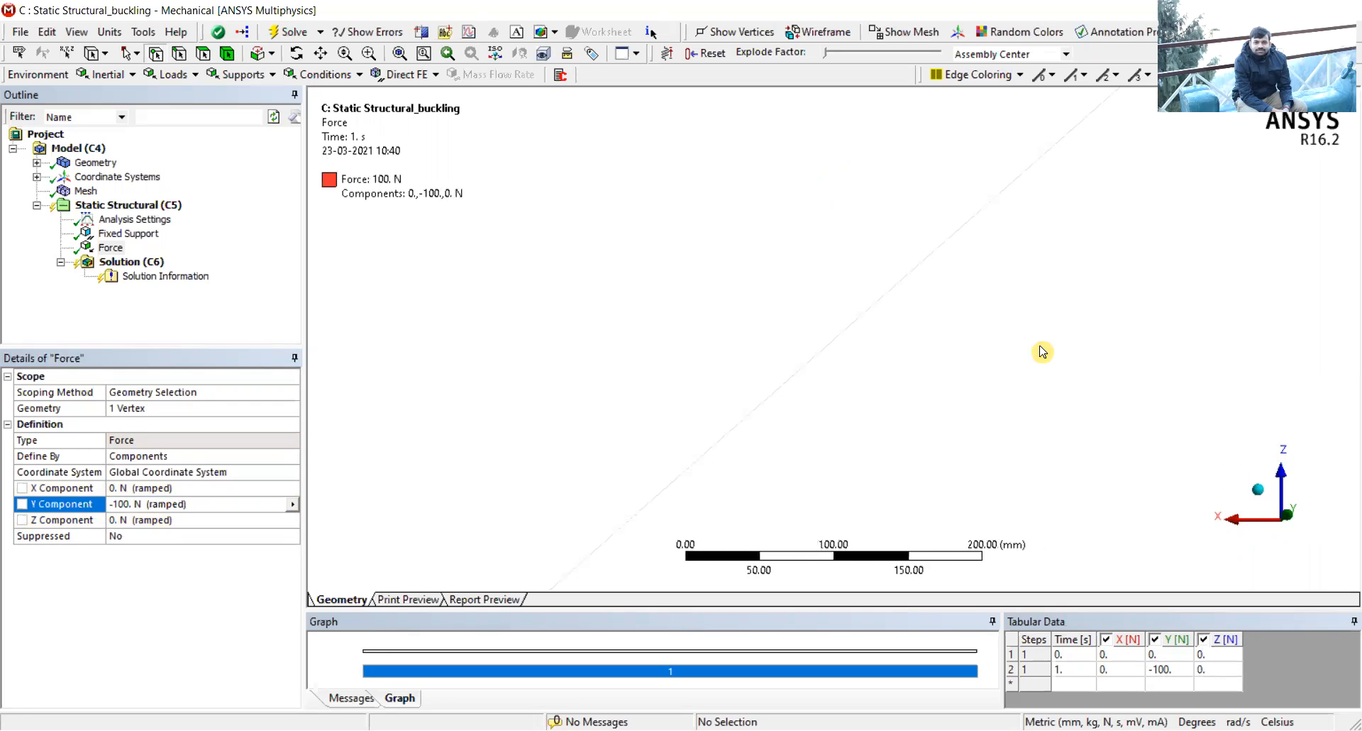
scroll(1038, 349, down, 2)
middle_drag(1032, 345, 1037, 332)
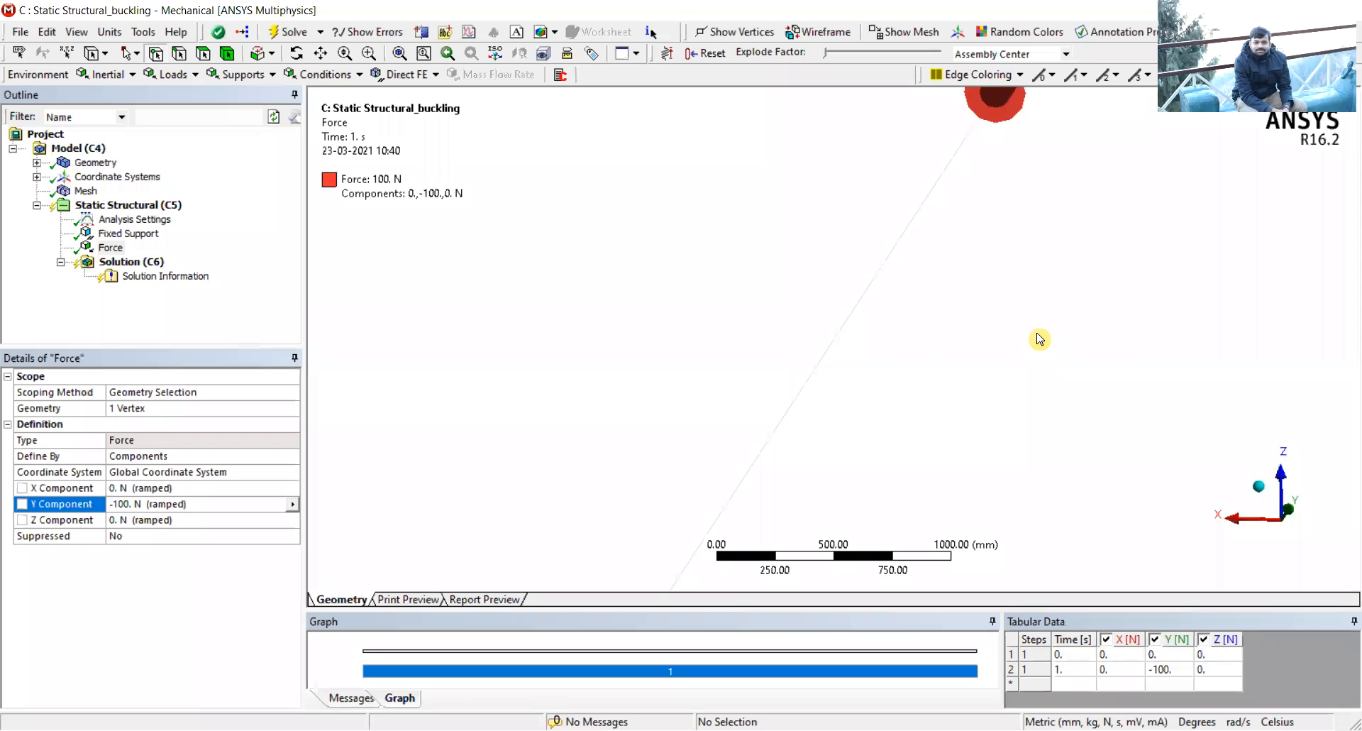
click(1258, 486)
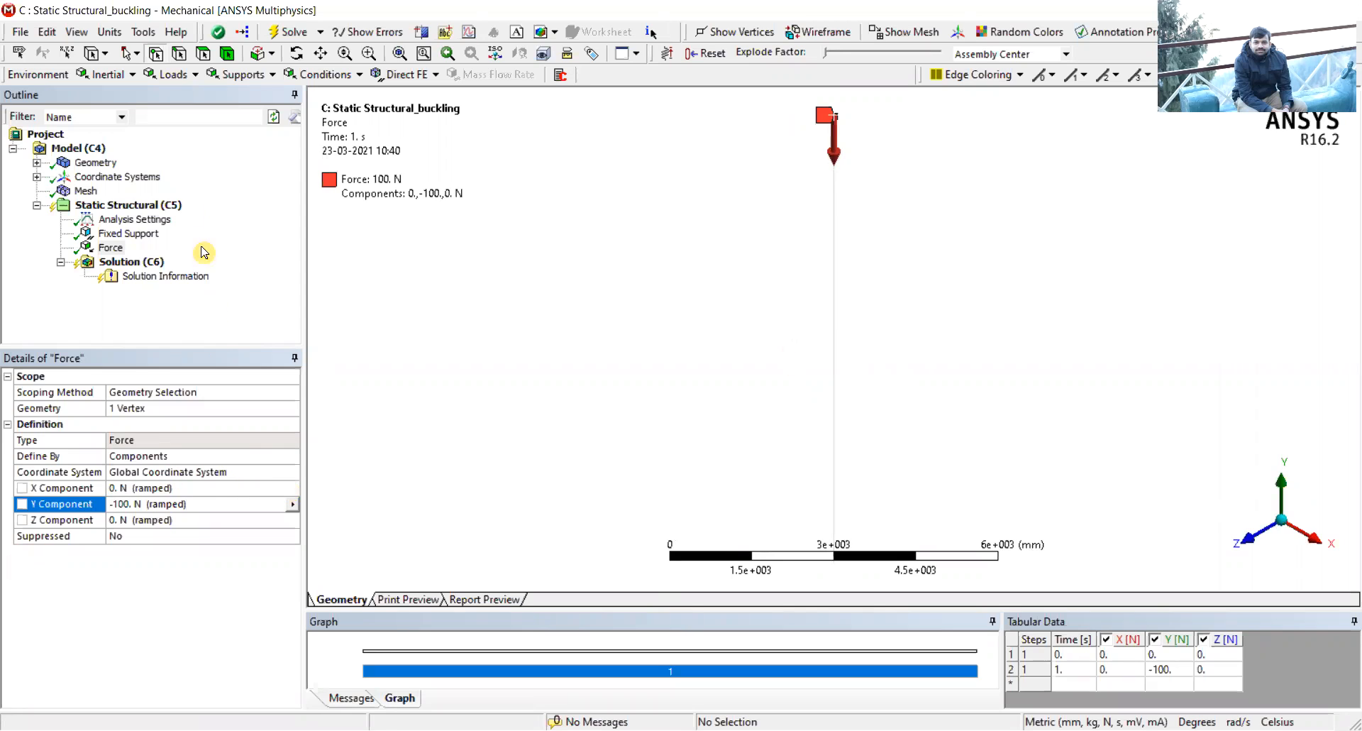
- Add a Total Deformation result to the static structural solution, solve it and view the deformed column at an angle
click(131, 262)
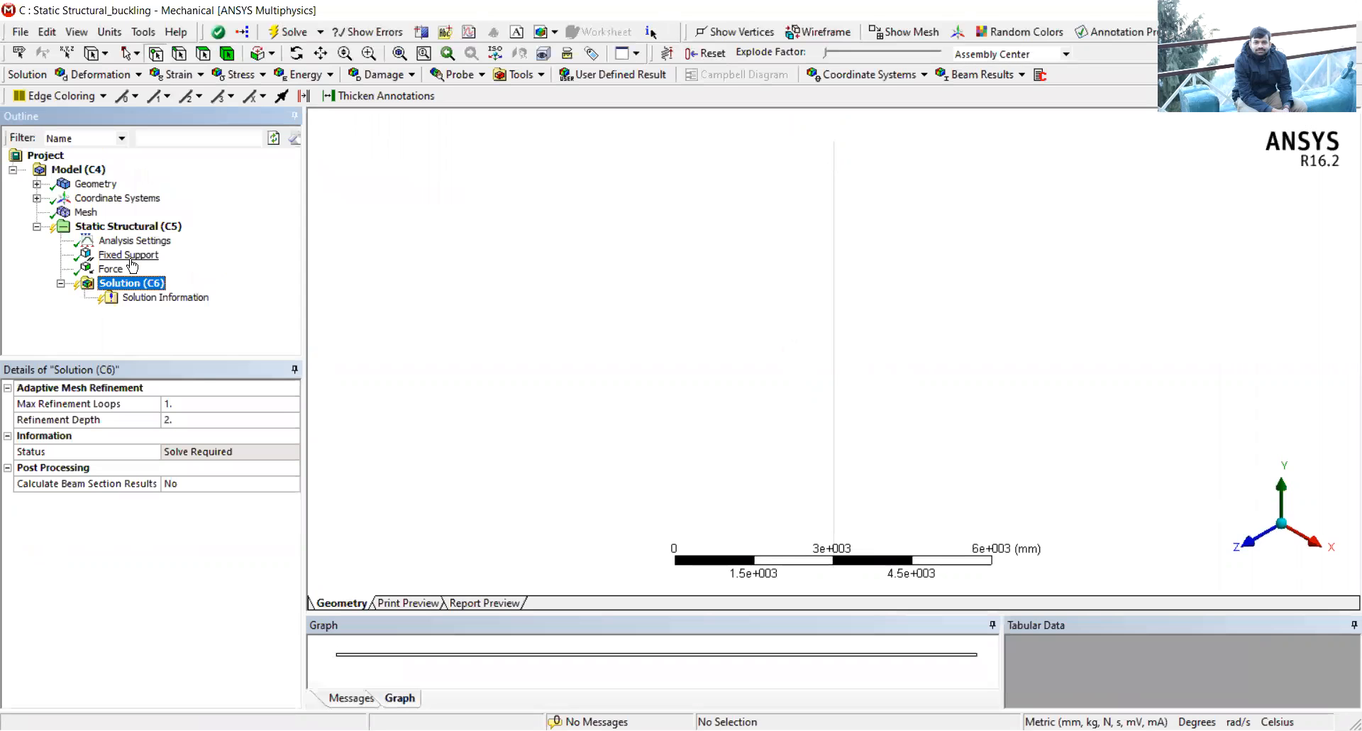
right_click(132, 284)
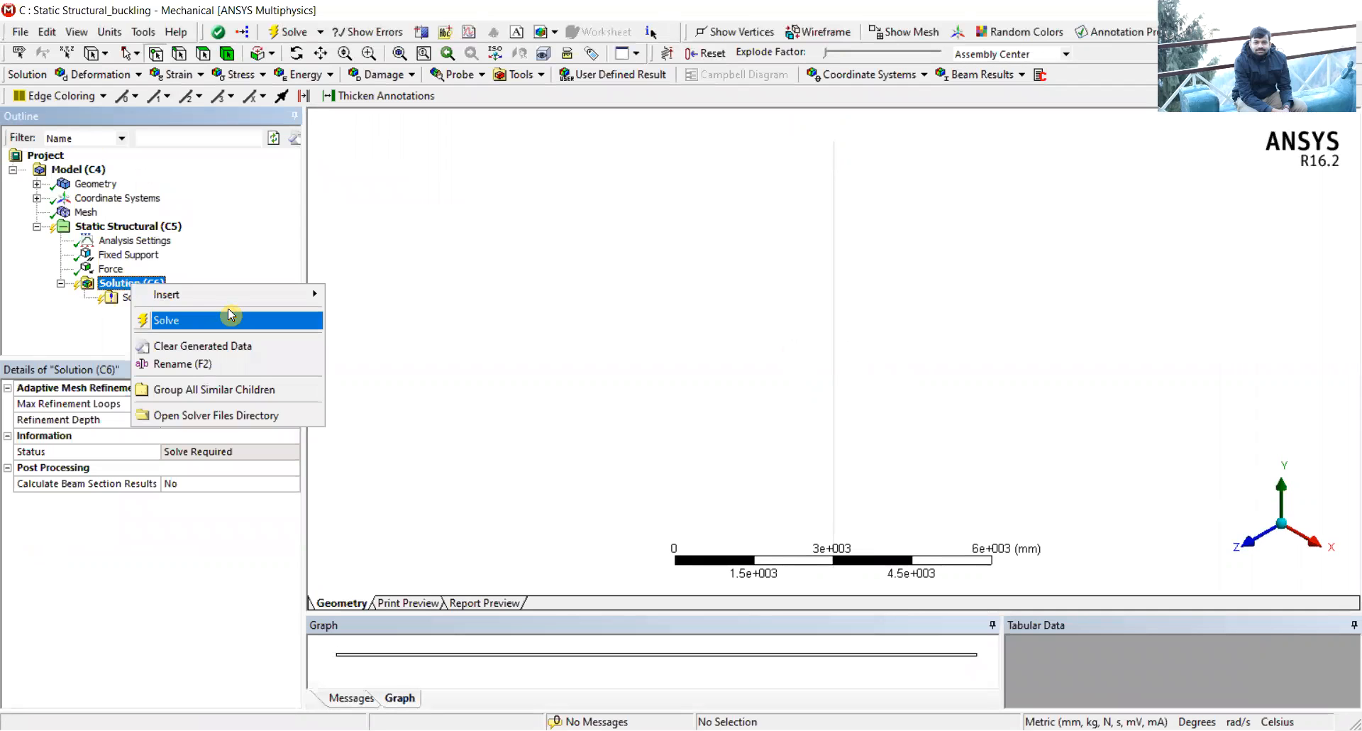
mouse_move(305, 294)
mouse_move(417, 297)
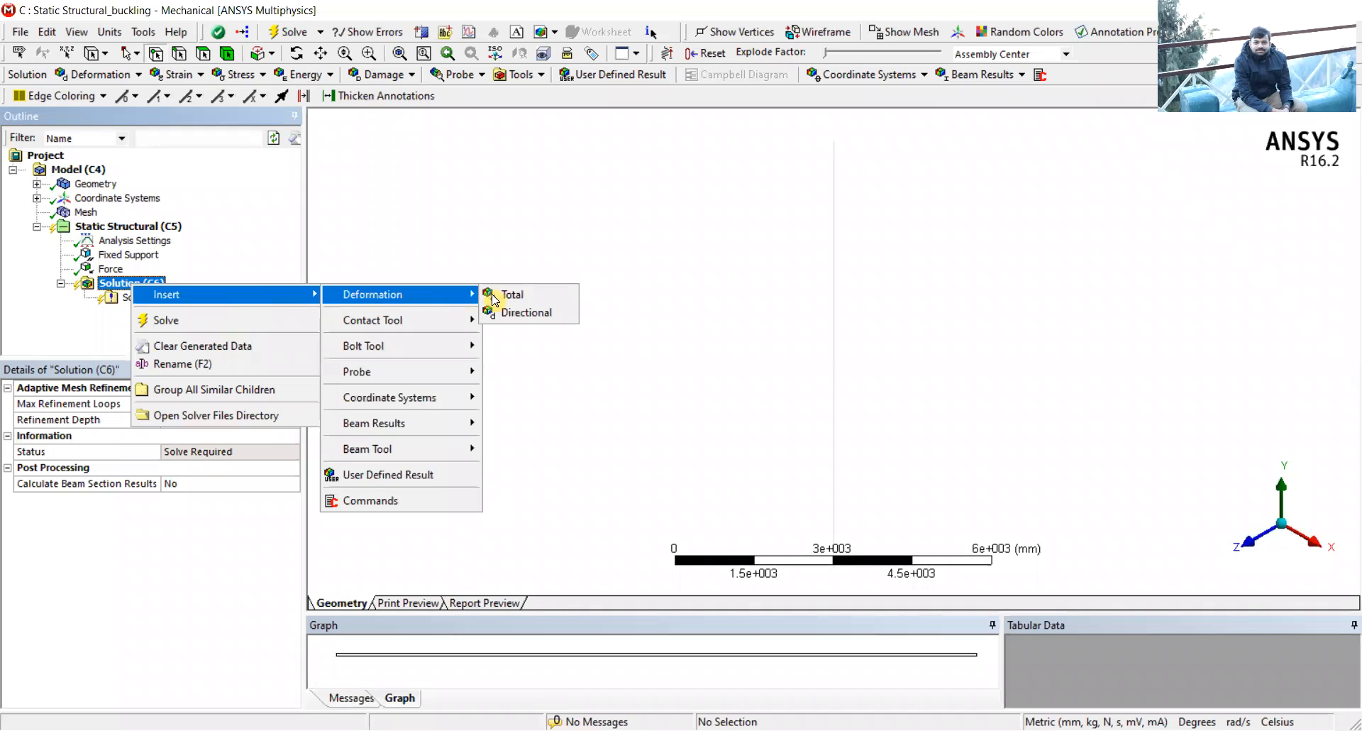
click(554, 303)
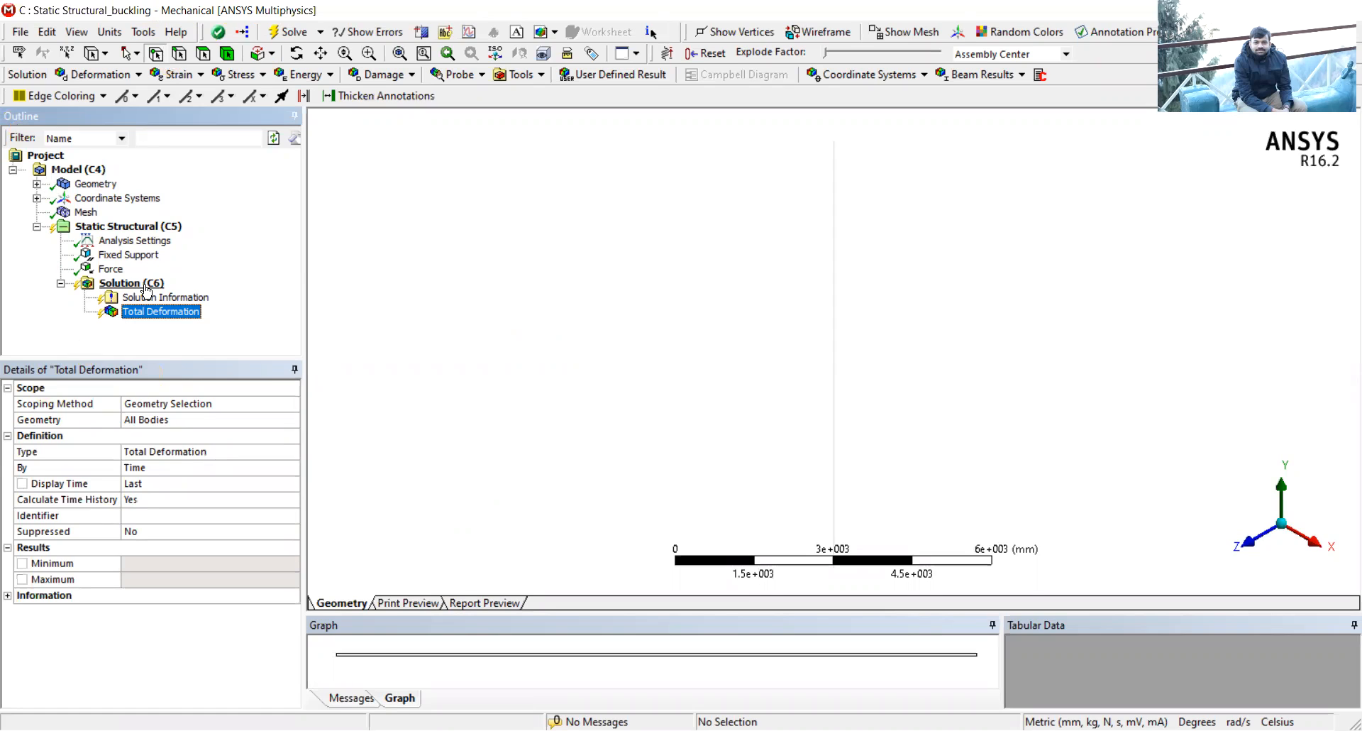
right_click(156, 314)
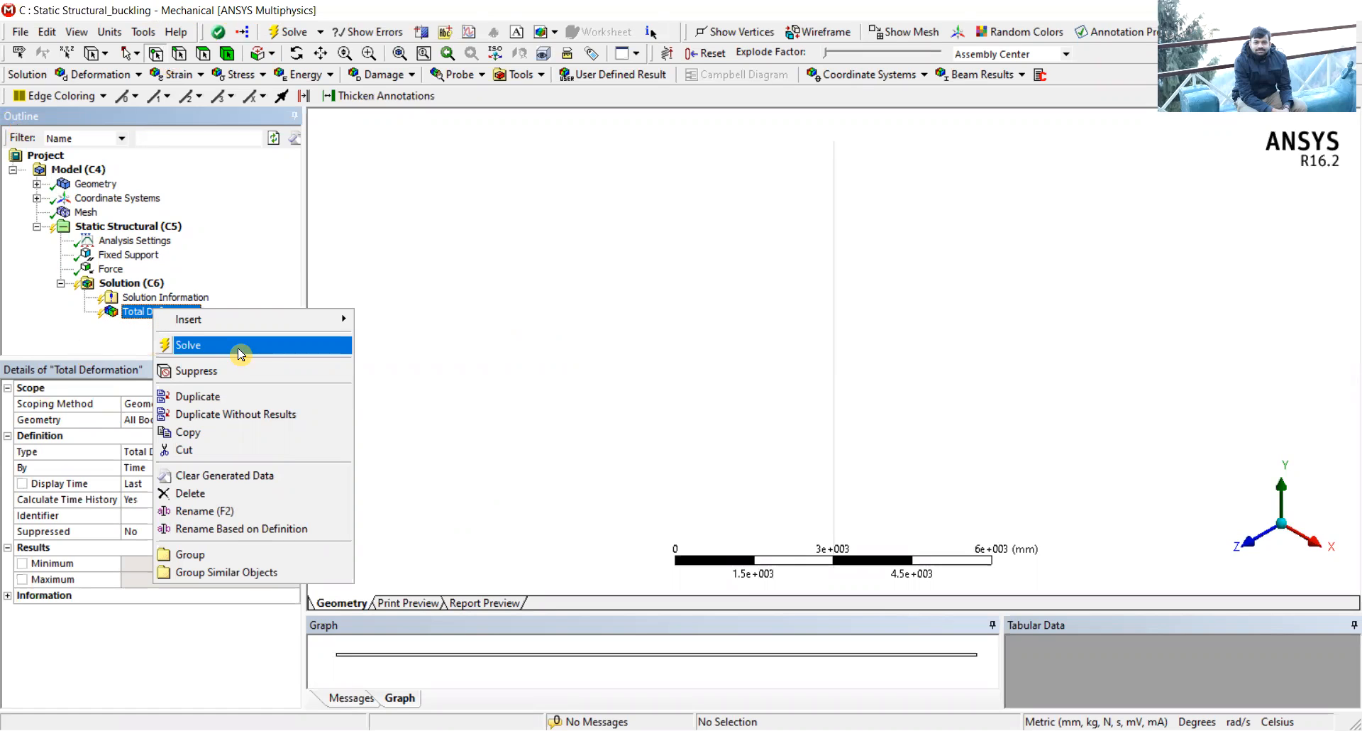
click(241, 355)
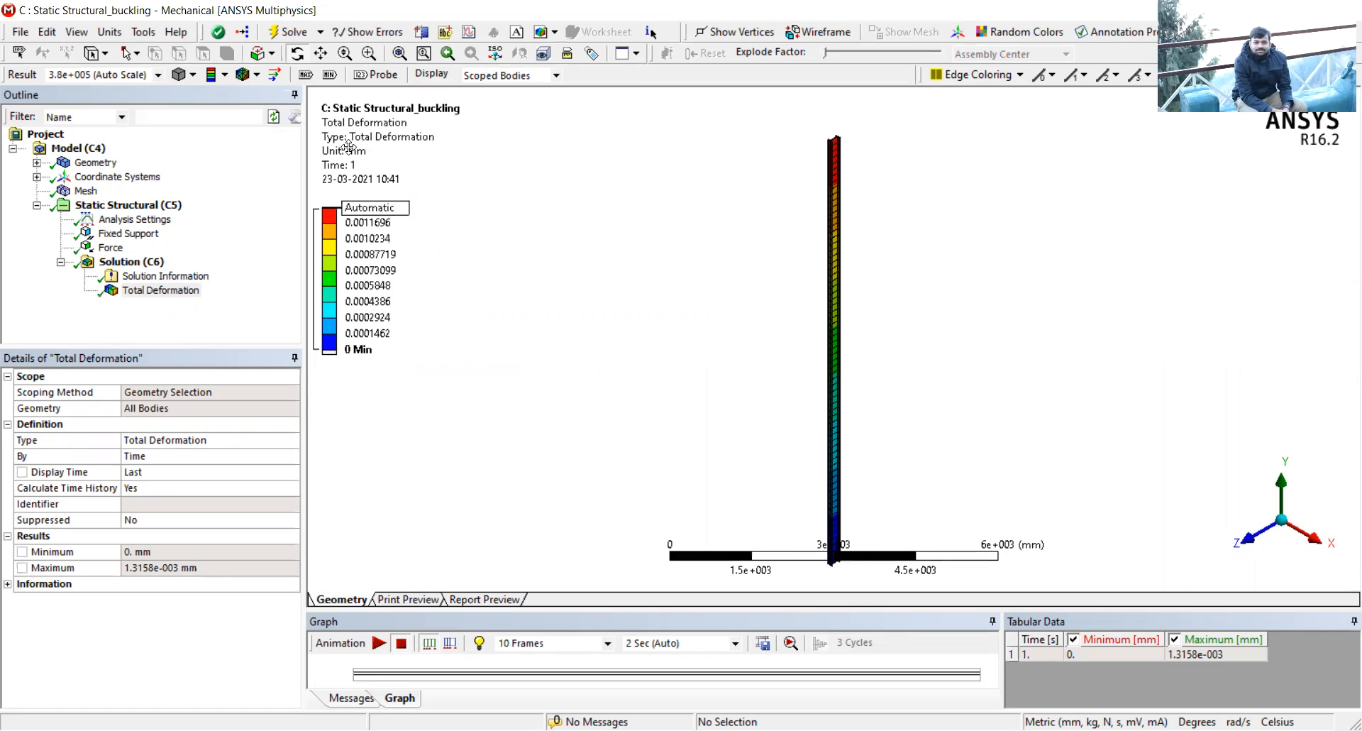
mouse_move(887, 354)
mouse_down()
mouse_move(966, 366)
mouse_move(949, 346)
mouse_move(897, 347)
mouse_up()
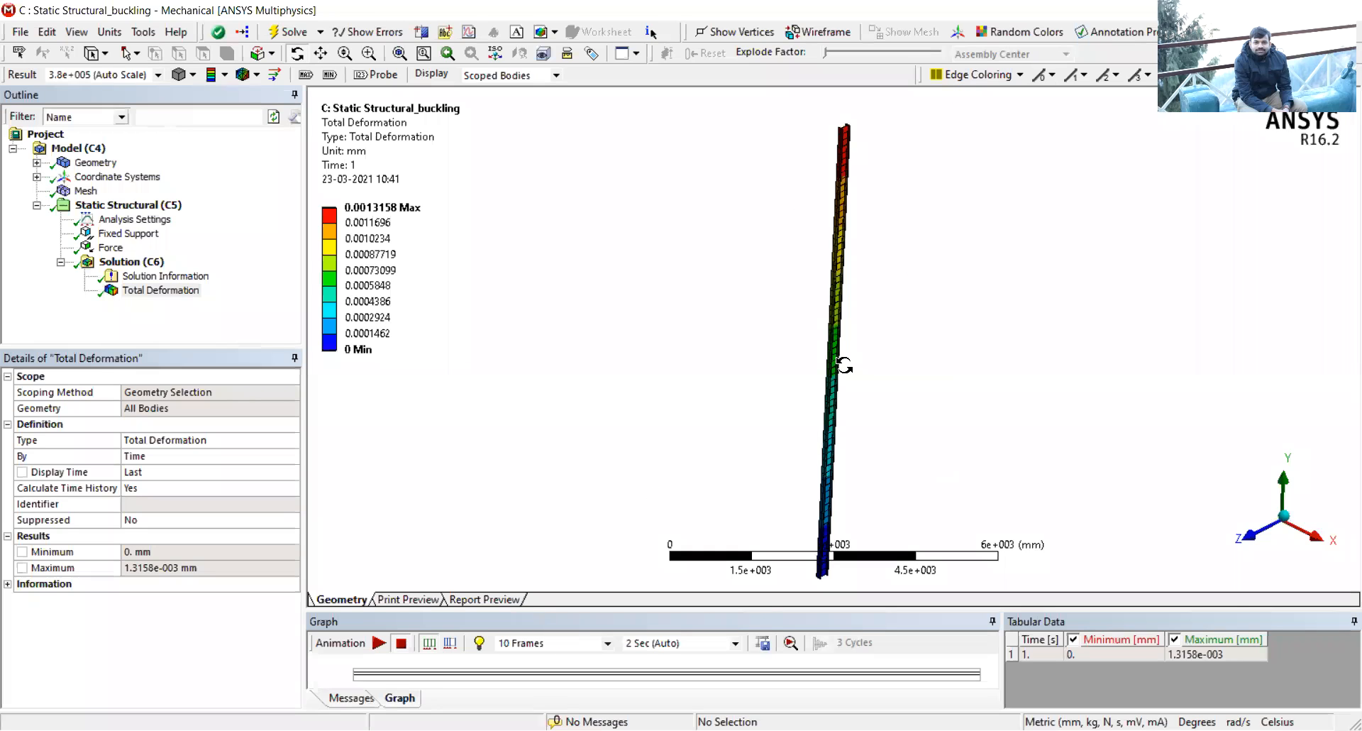
mouse_move(369, 312)
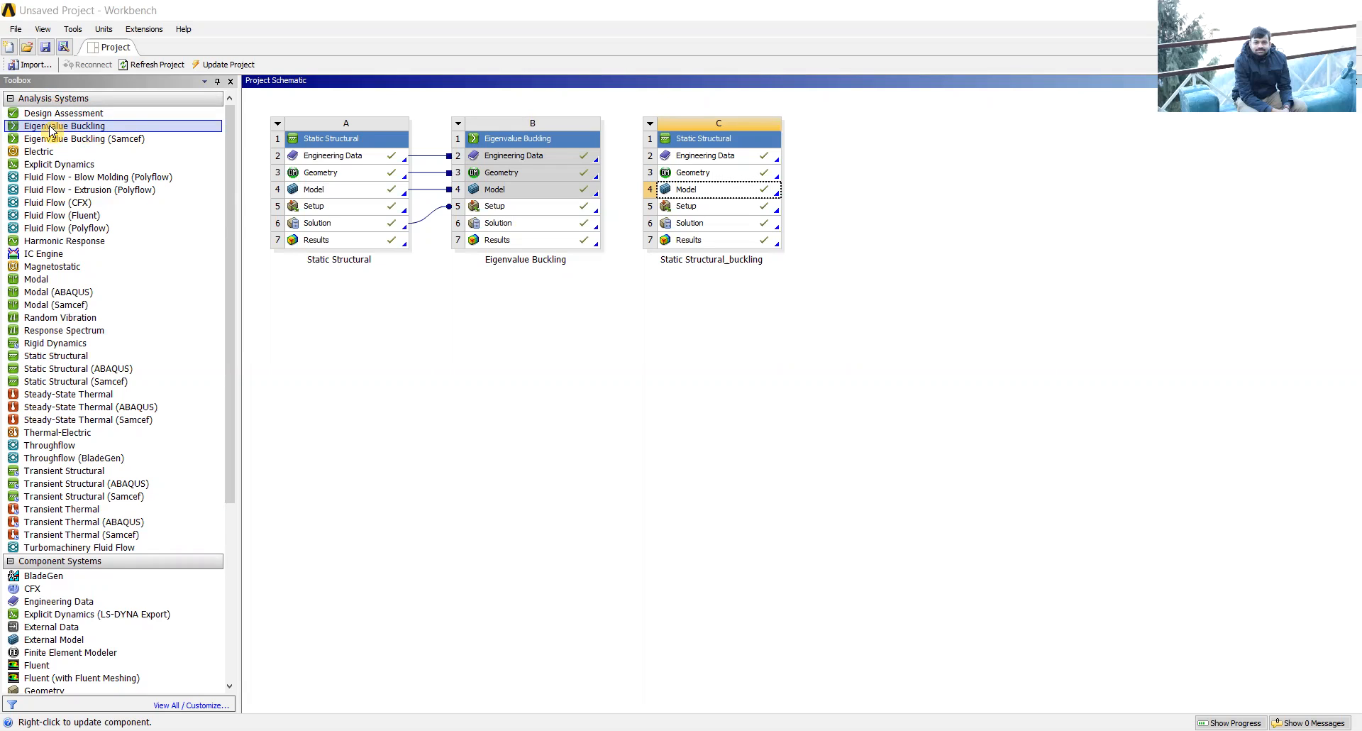
drag(50, 132, 885, 152)
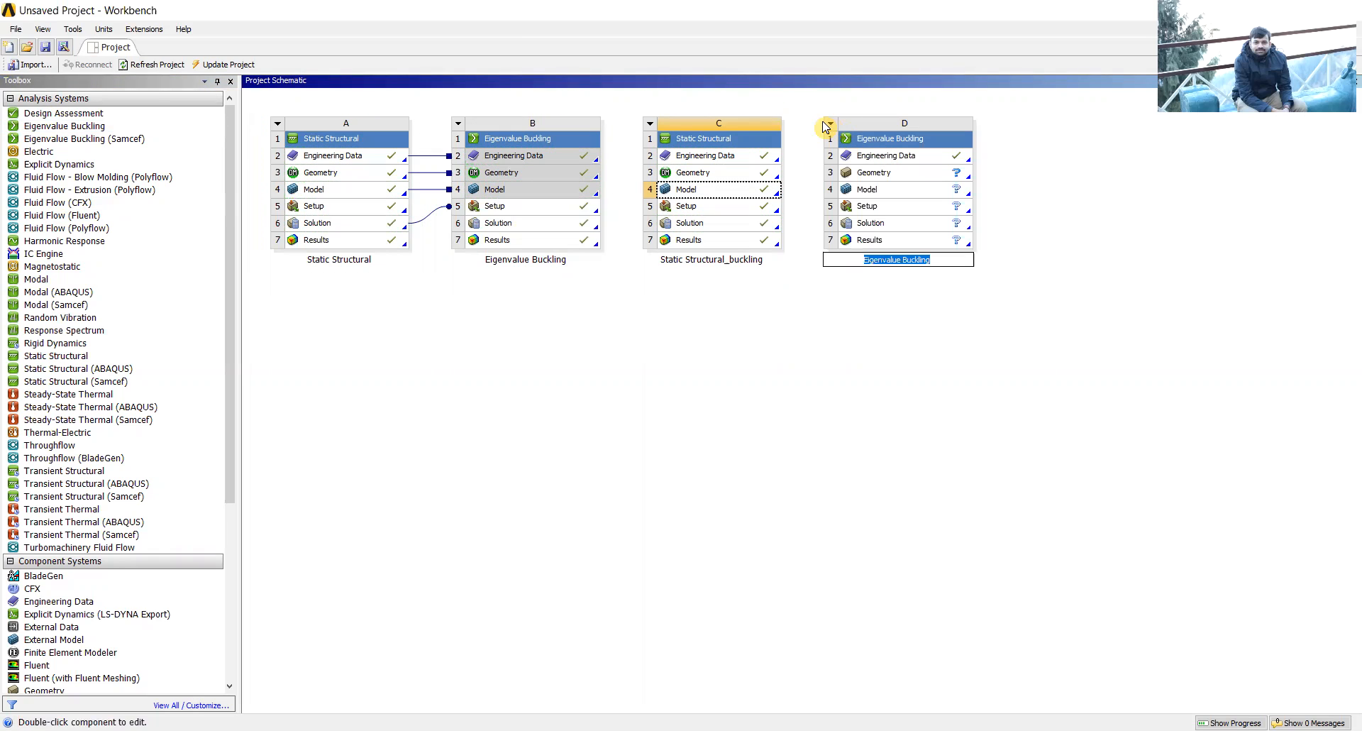
click(830, 122)
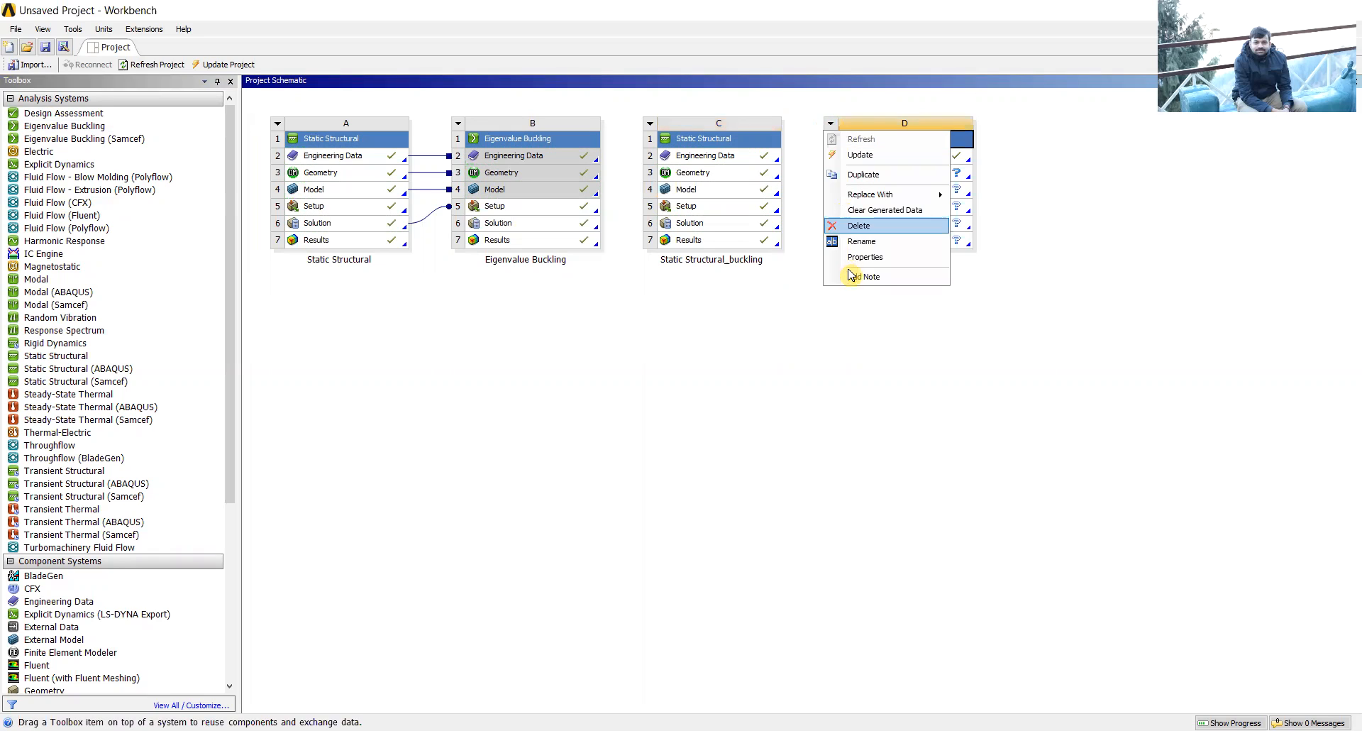
click(857, 225)
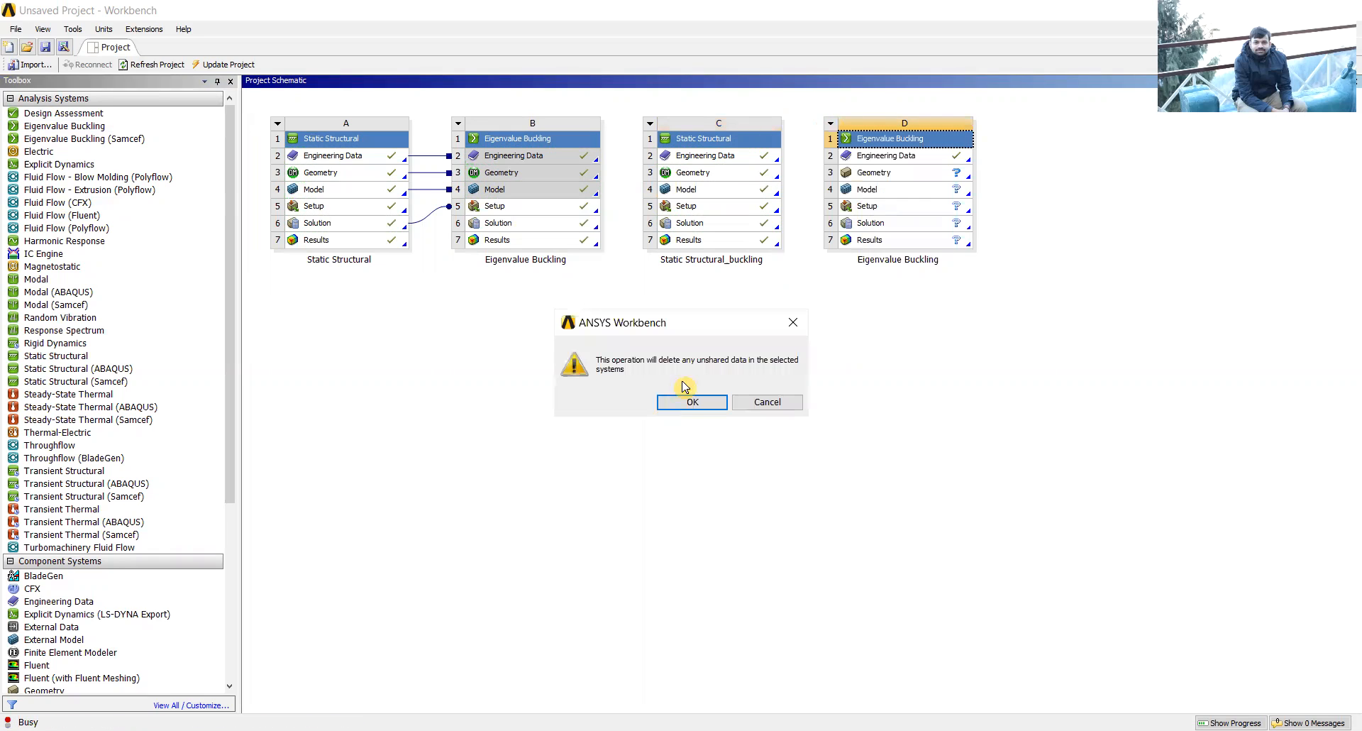
click(676, 402)
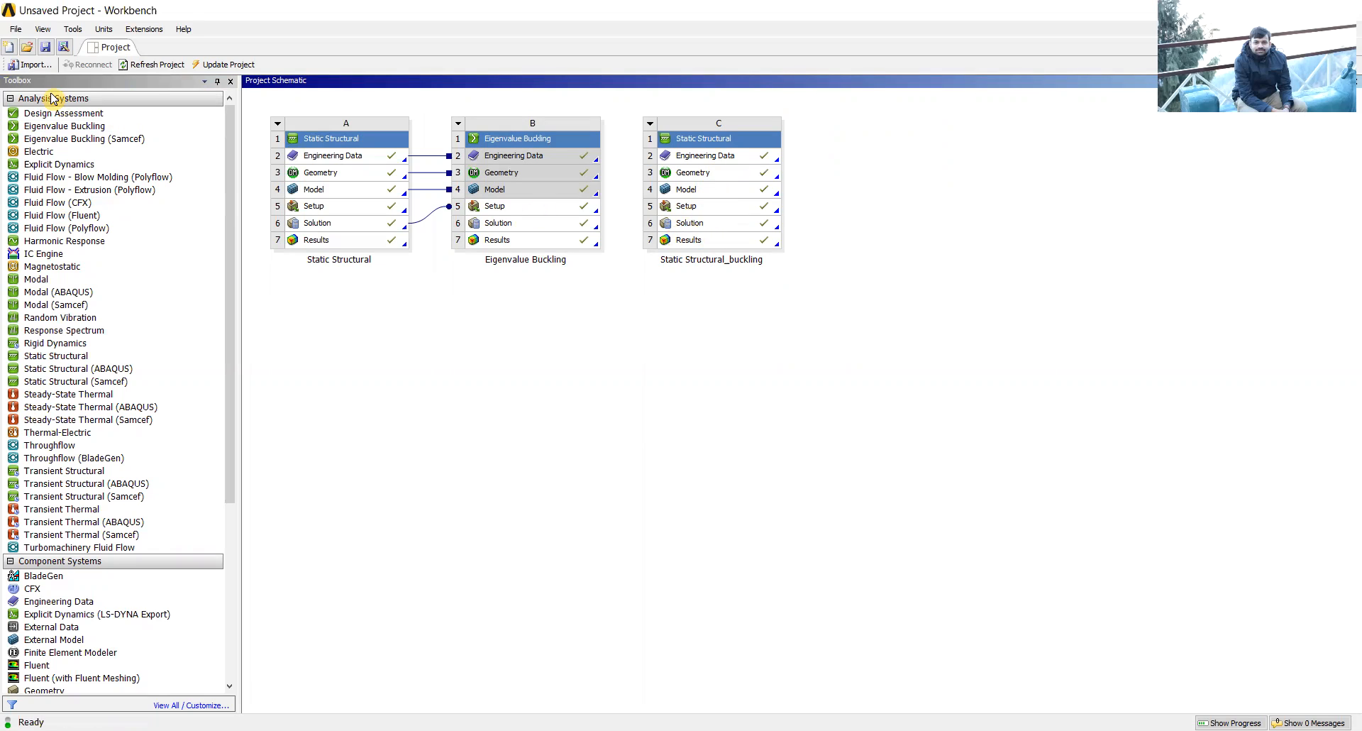
- In the Workbench project schematic, add an Eigenvalue Buckling system sharing the engineering data, geometry and model of Static Structural_buckling
drag(61, 126, 706, 187)
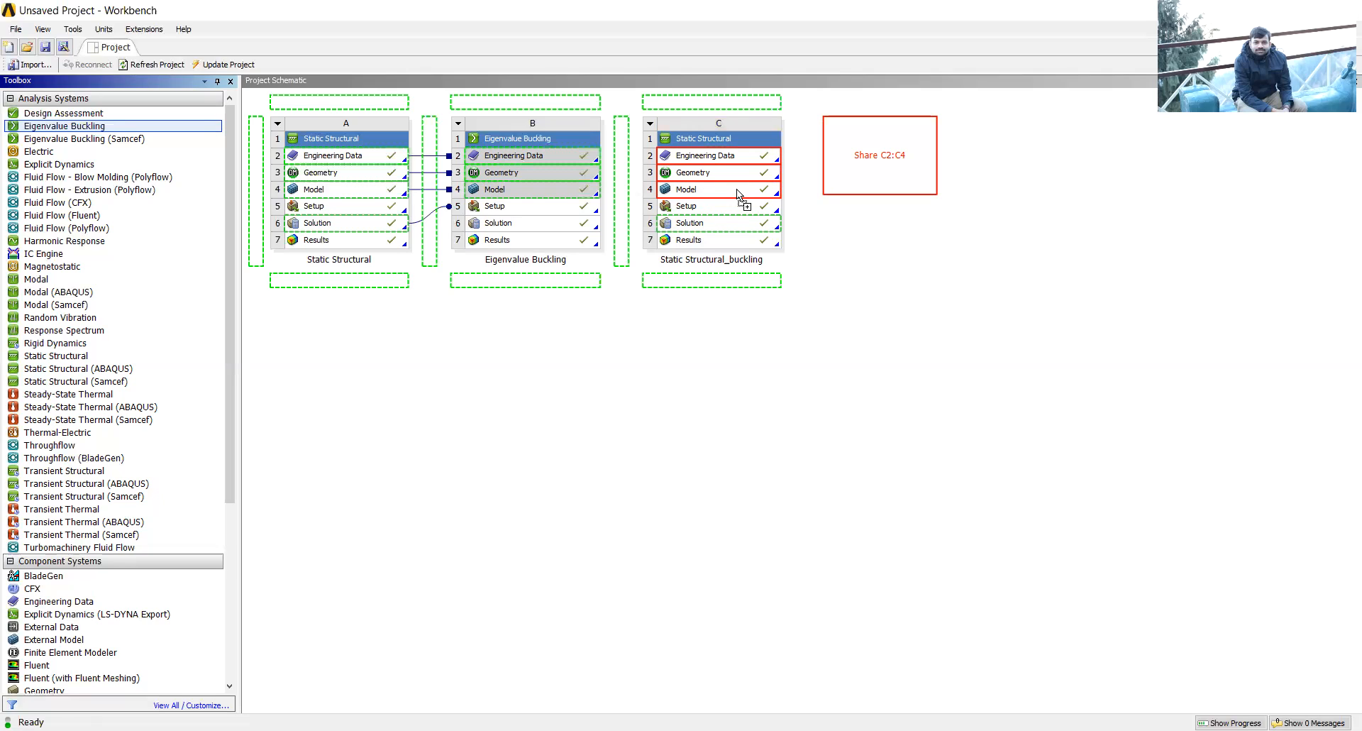
drag(736, 189, 736, 189)
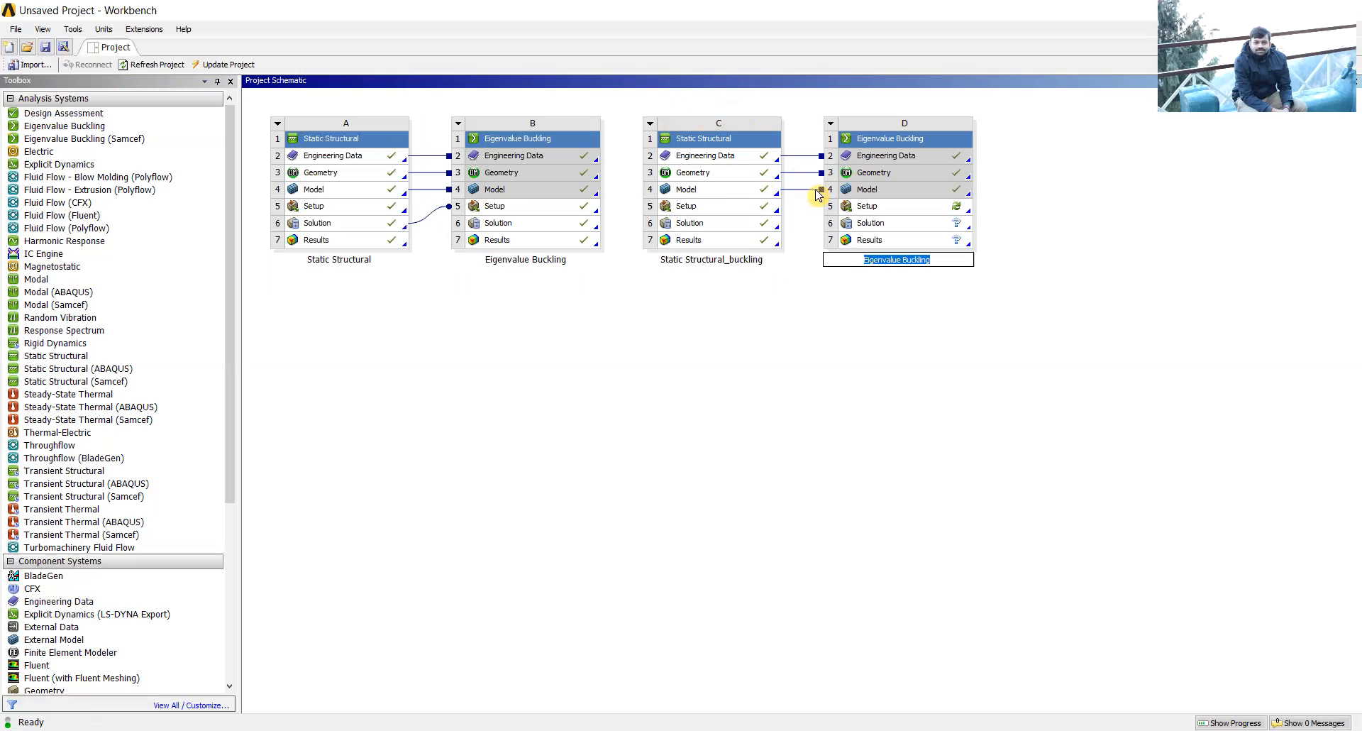
click(764, 295)
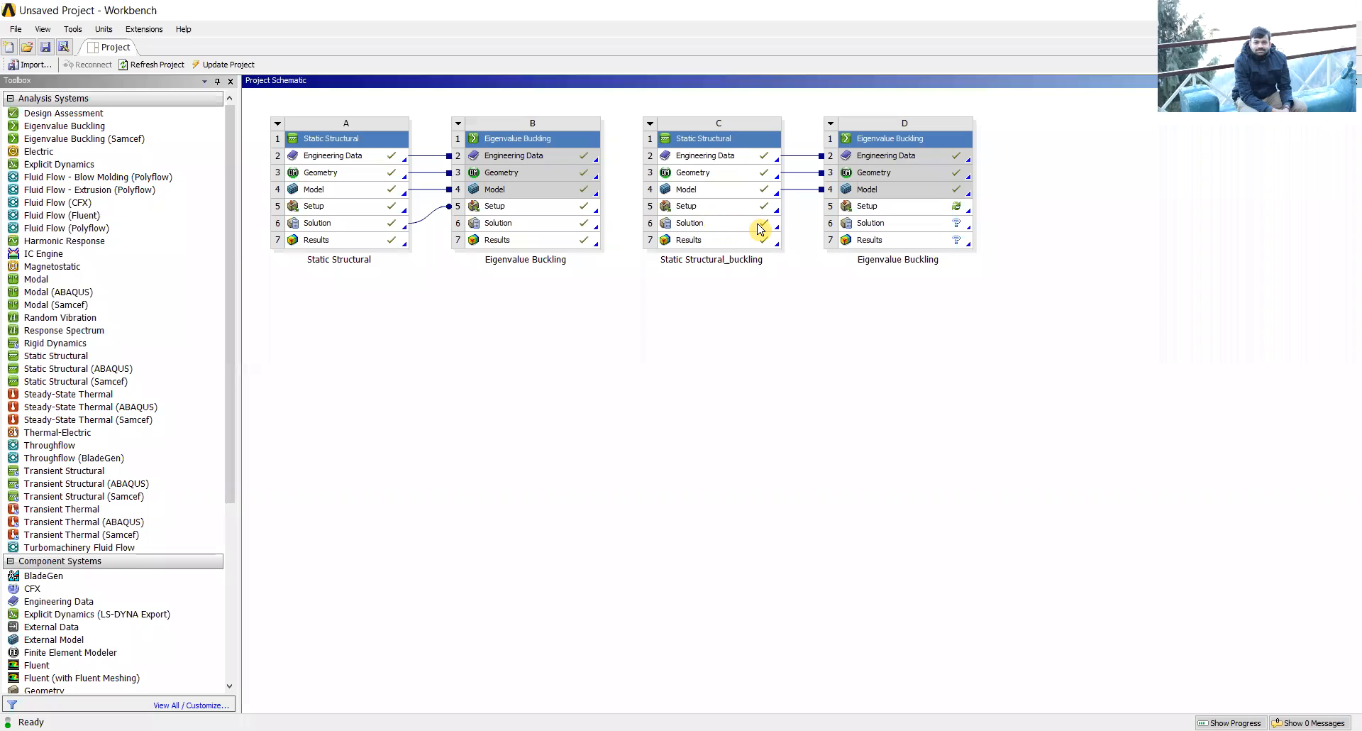
- Transfer the Solution of Static Structural_buckling to the Setup of the new Eigenvalue Buckling system
mouse_move(775, 222)
mouse_down()
mouse_move(866, 211)
mouse_move(762, 227)
mouse_up()
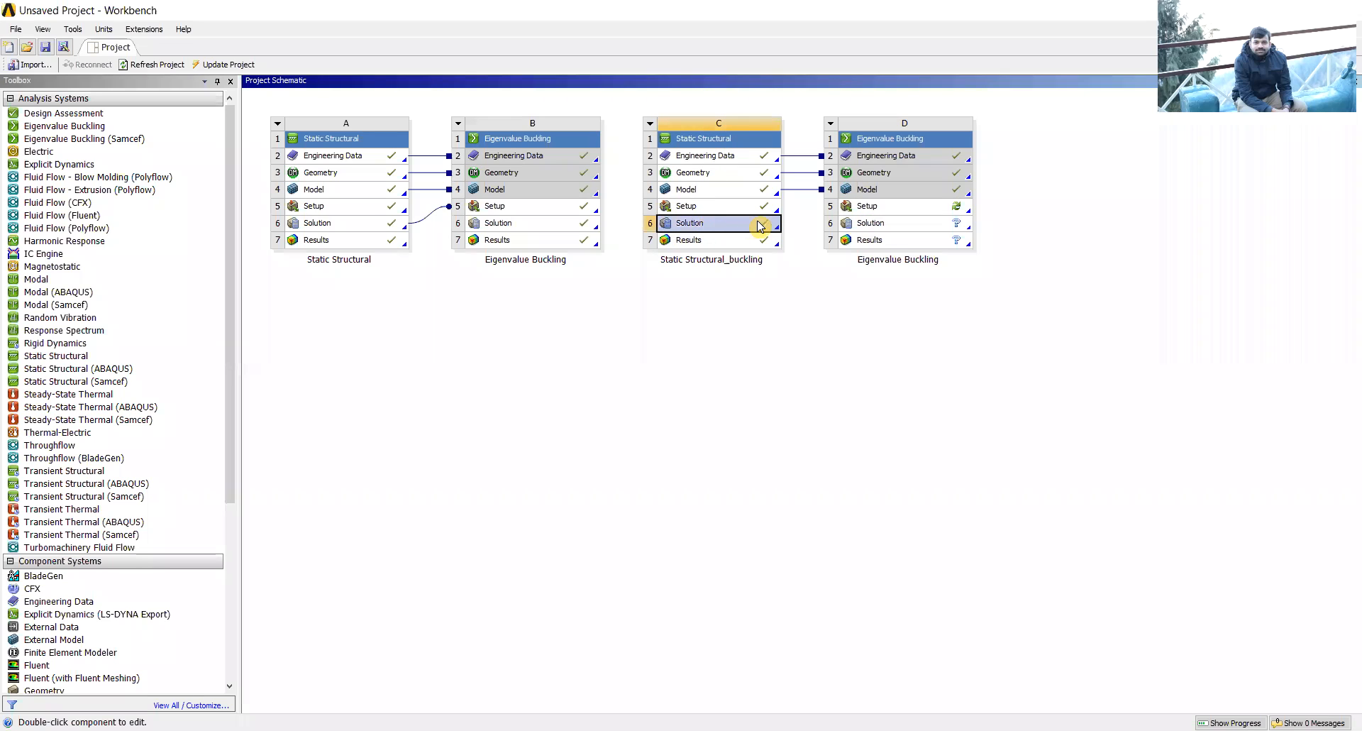
drag(760, 228, 854, 210)
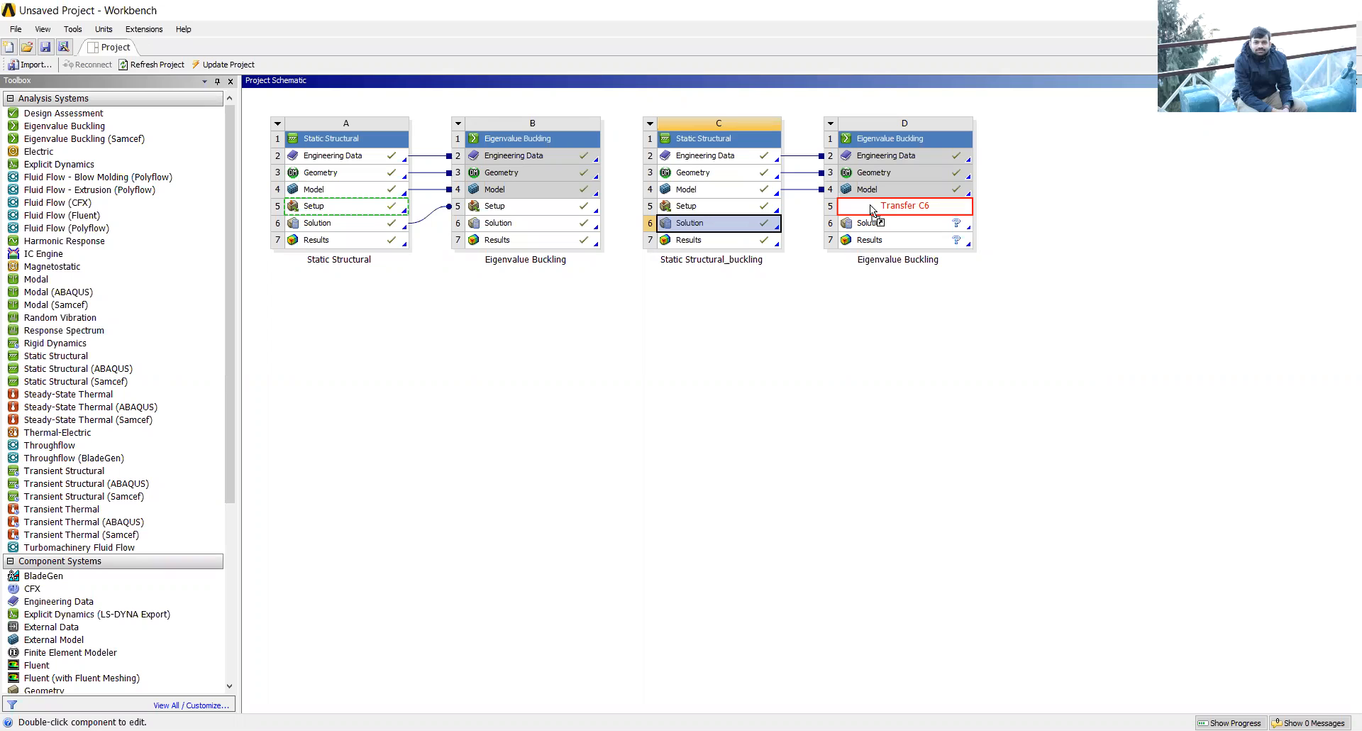
drag(871, 205, 870, 205)
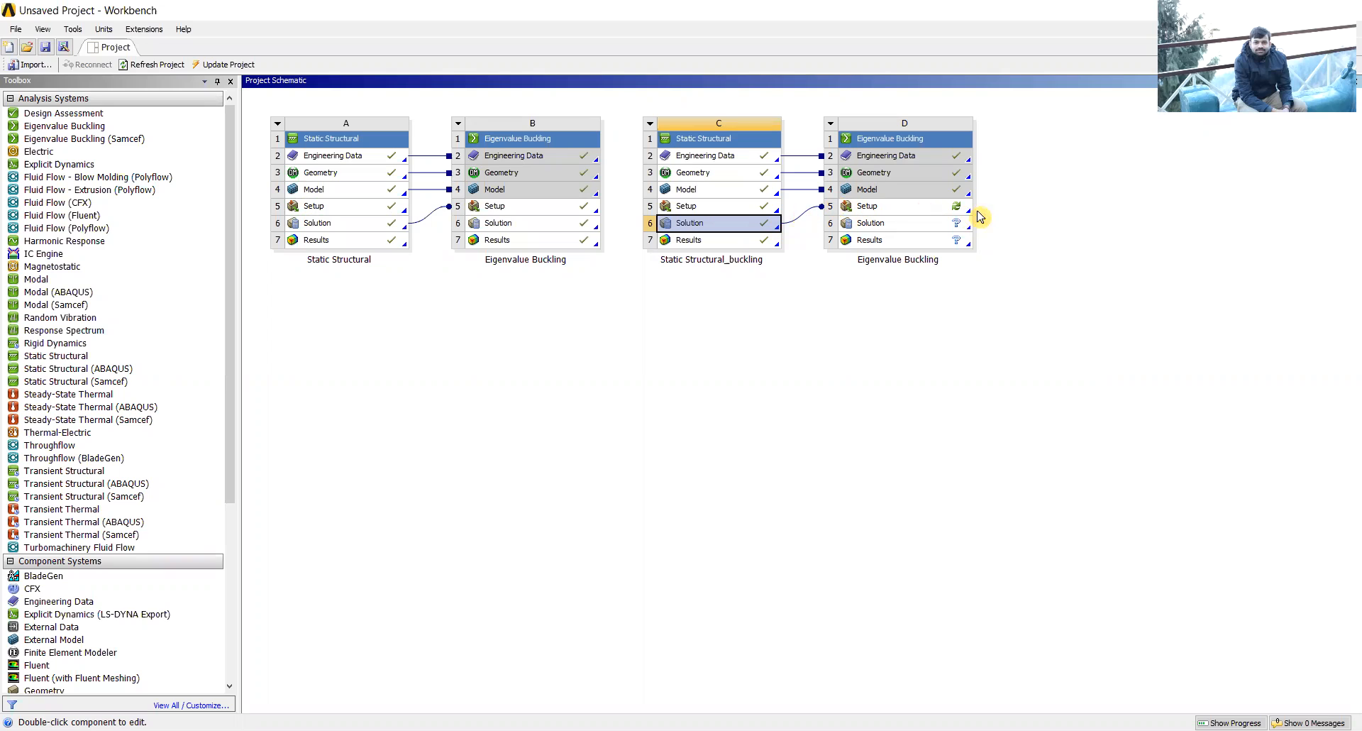
- Open the new buckling system's Setup in Mechanical and add a Directional Deformation result to the Eigenvalue Buckling solution
double_click(867, 207)
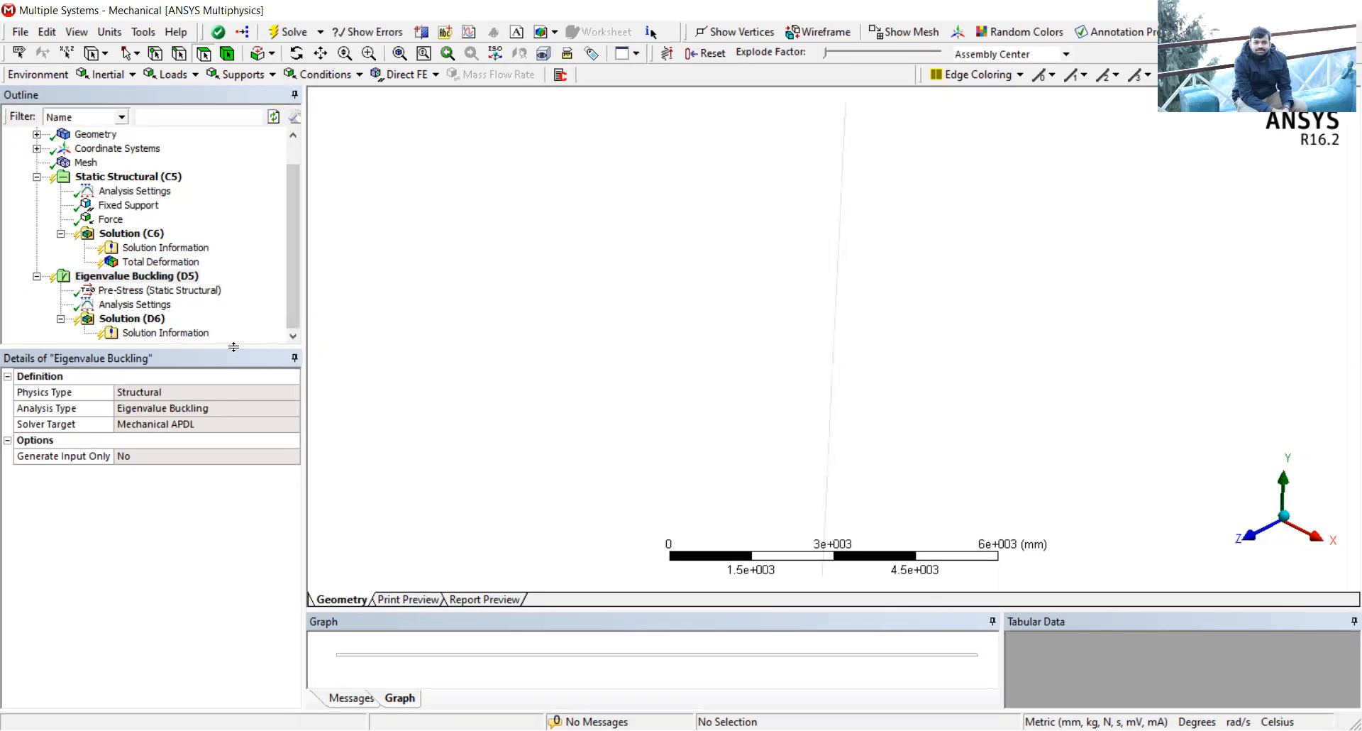
drag(223, 396, 223, 397)
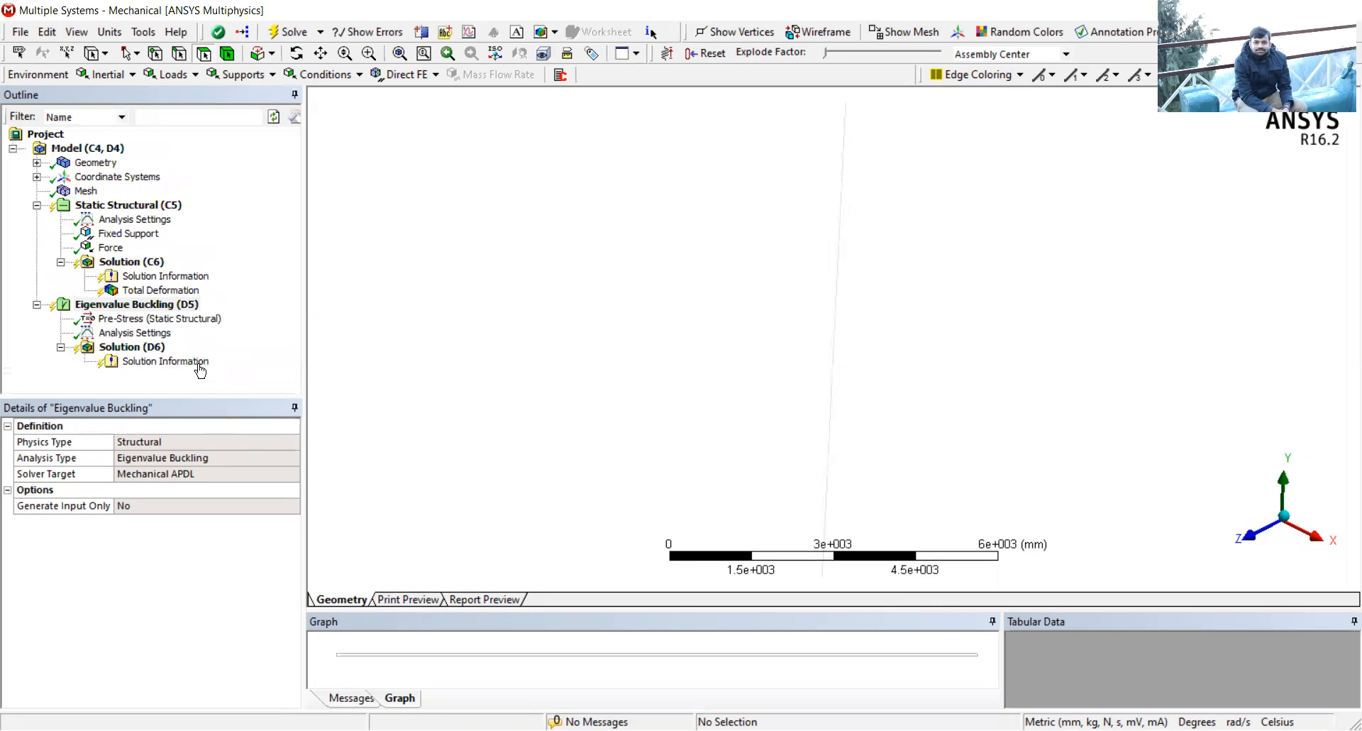
click(146, 349)
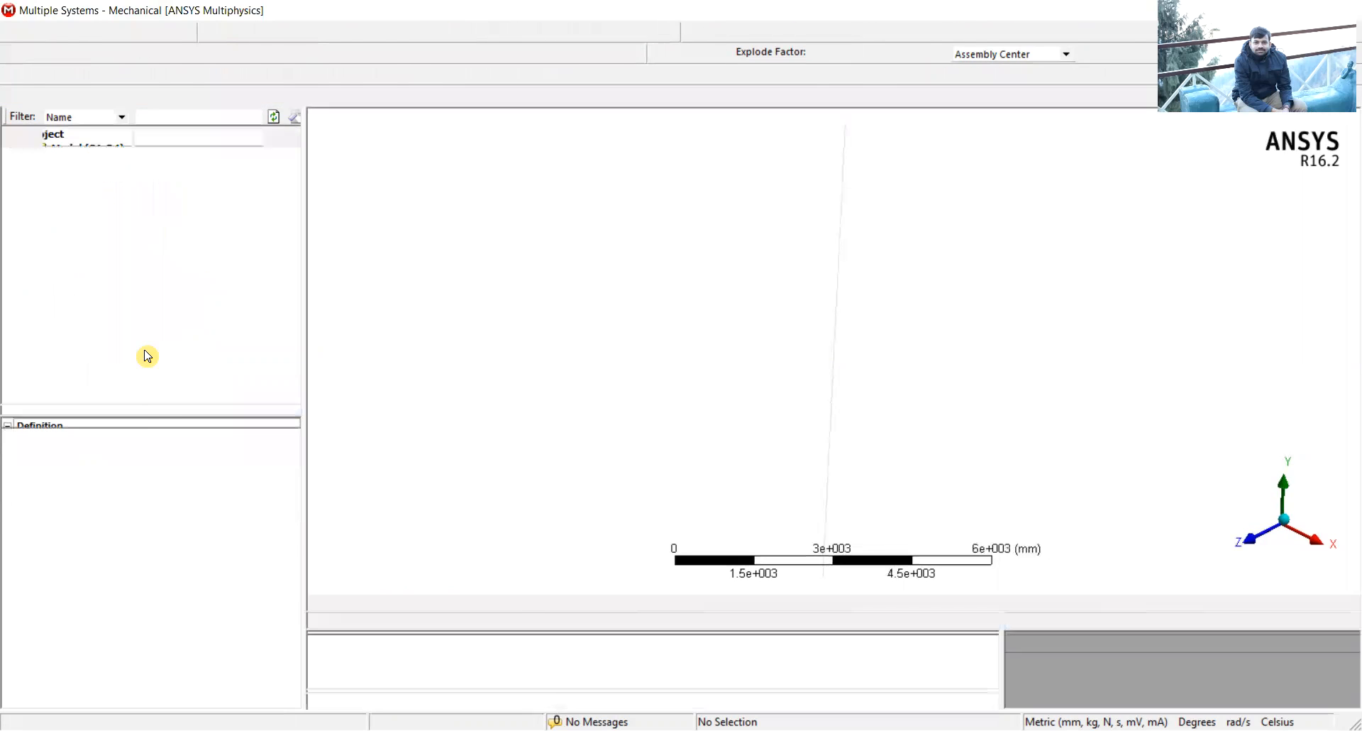
right_click(147, 356)
mouse_move(298, 363)
mouse_move(457, 369)
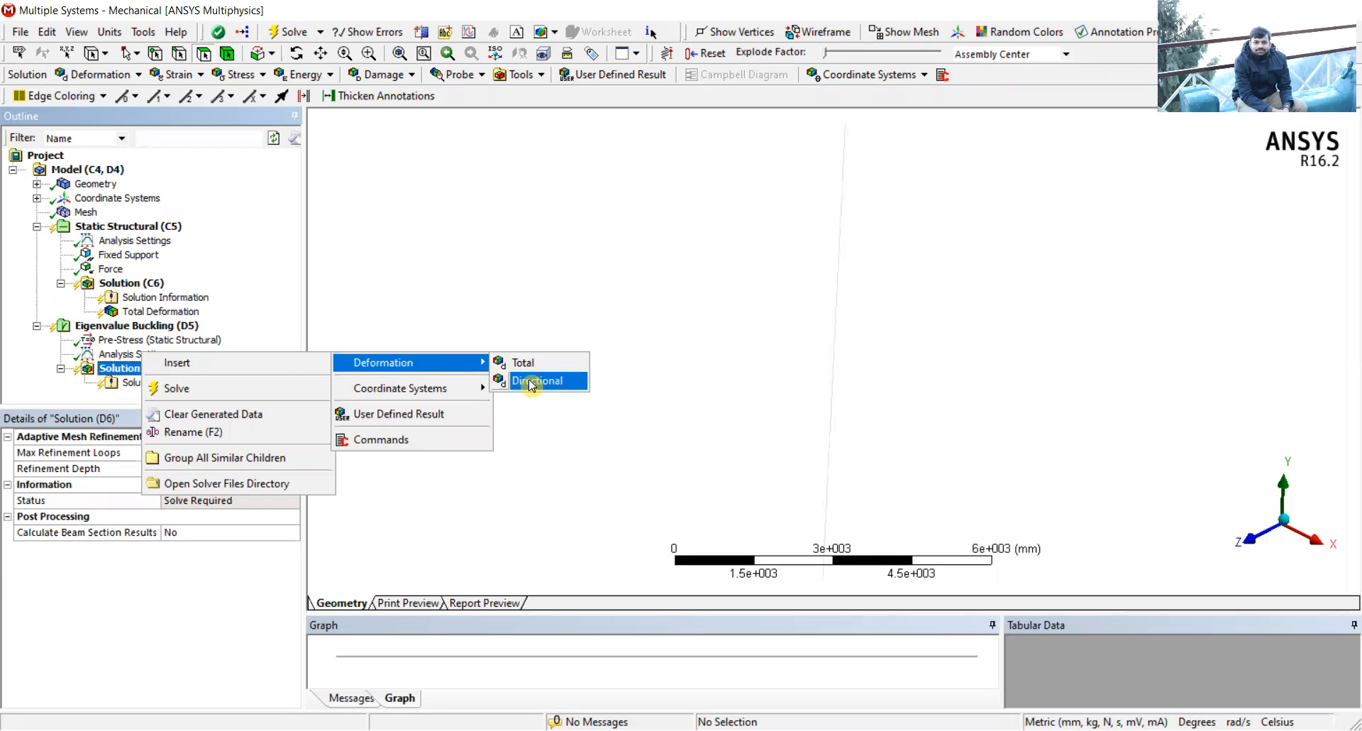
click(531, 383)
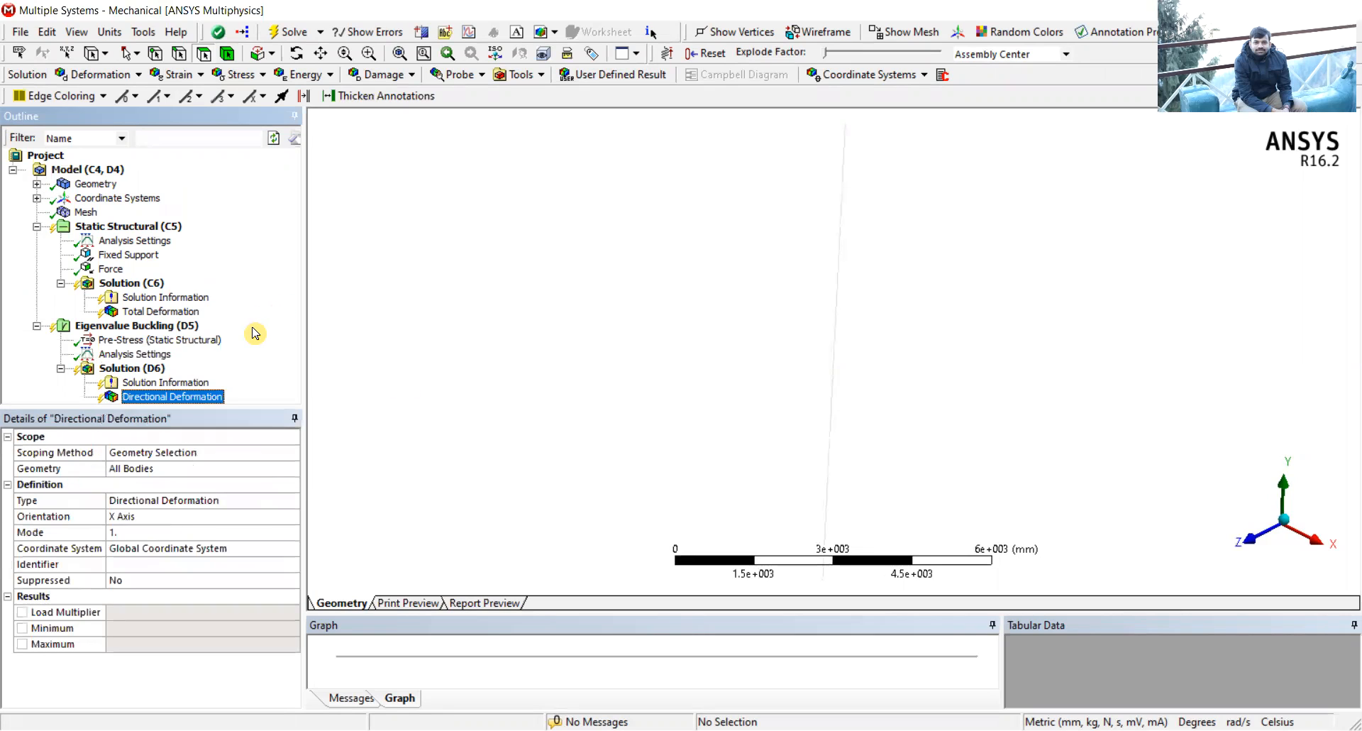
- Solve the eigenvalue buckling analysis and display its Directional Deformation result
right_click(170, 401)
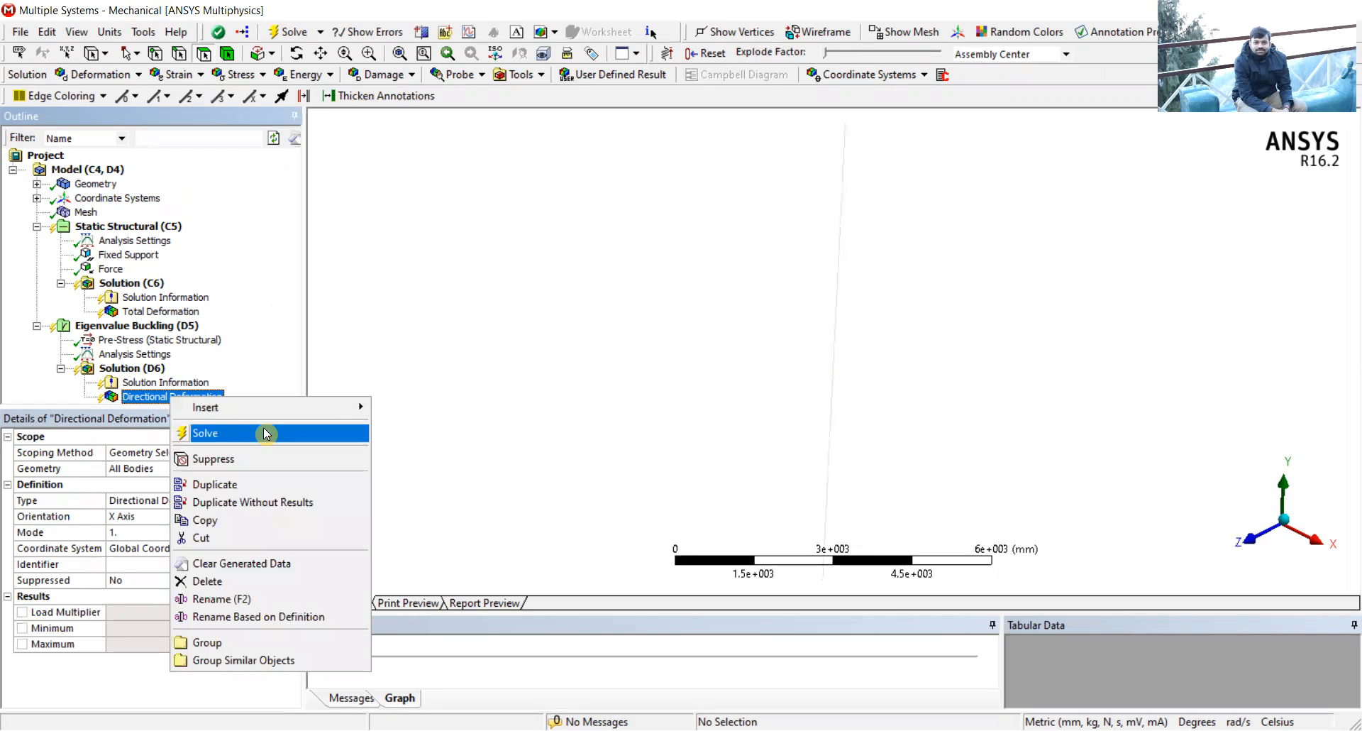
click(231, 433)
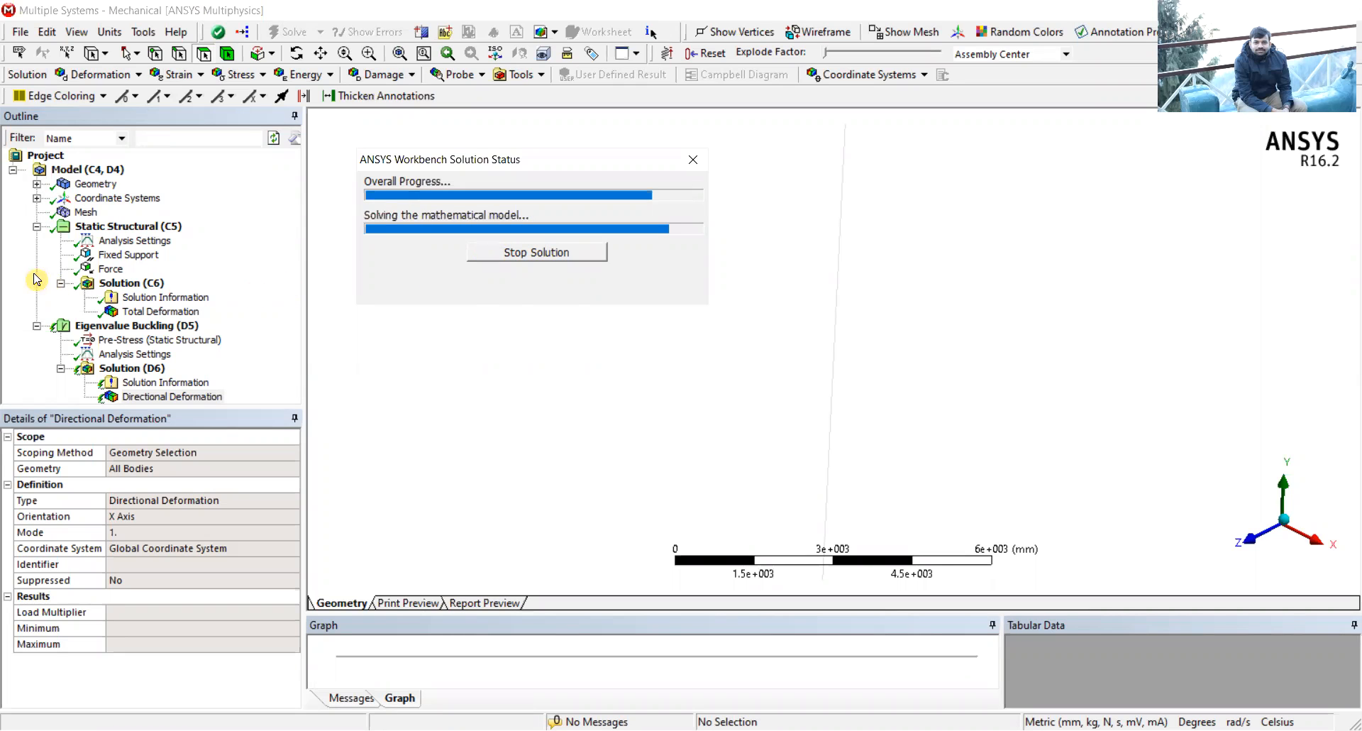
click(164, 284)
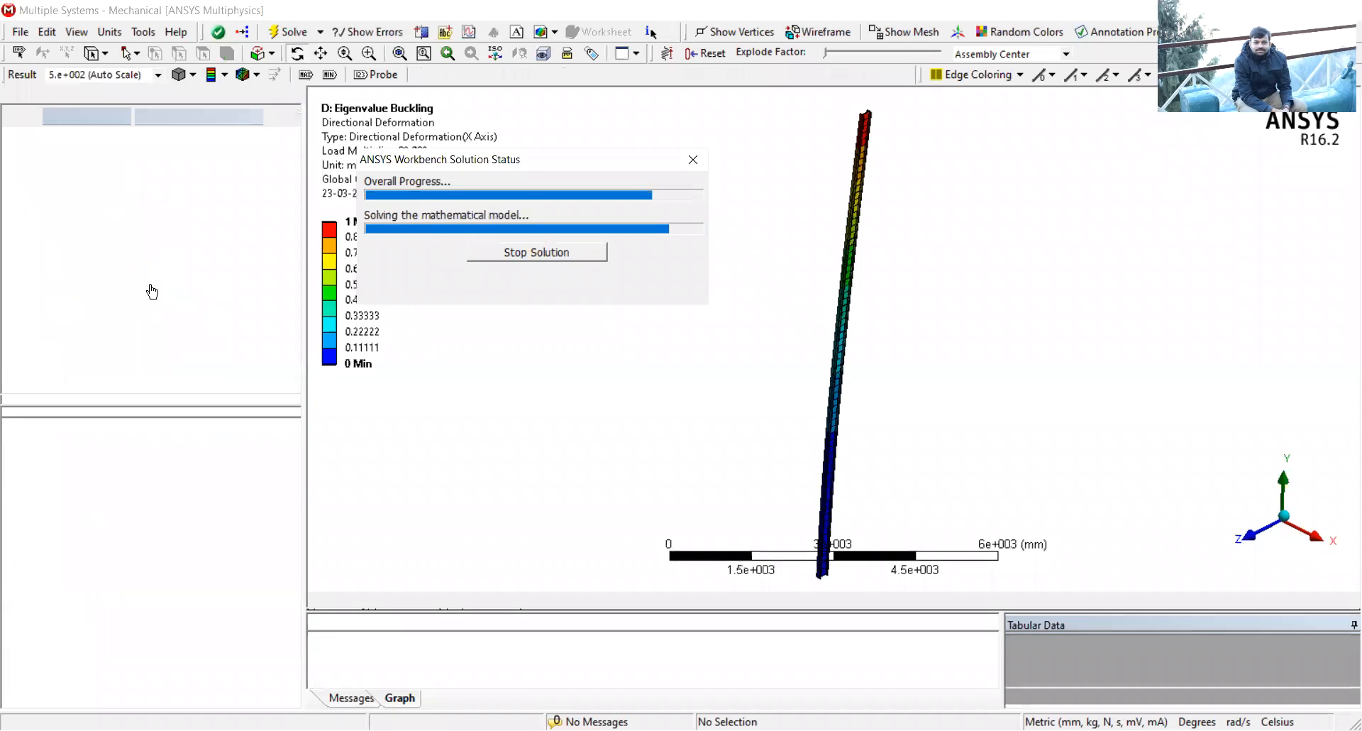
click(115, 206)
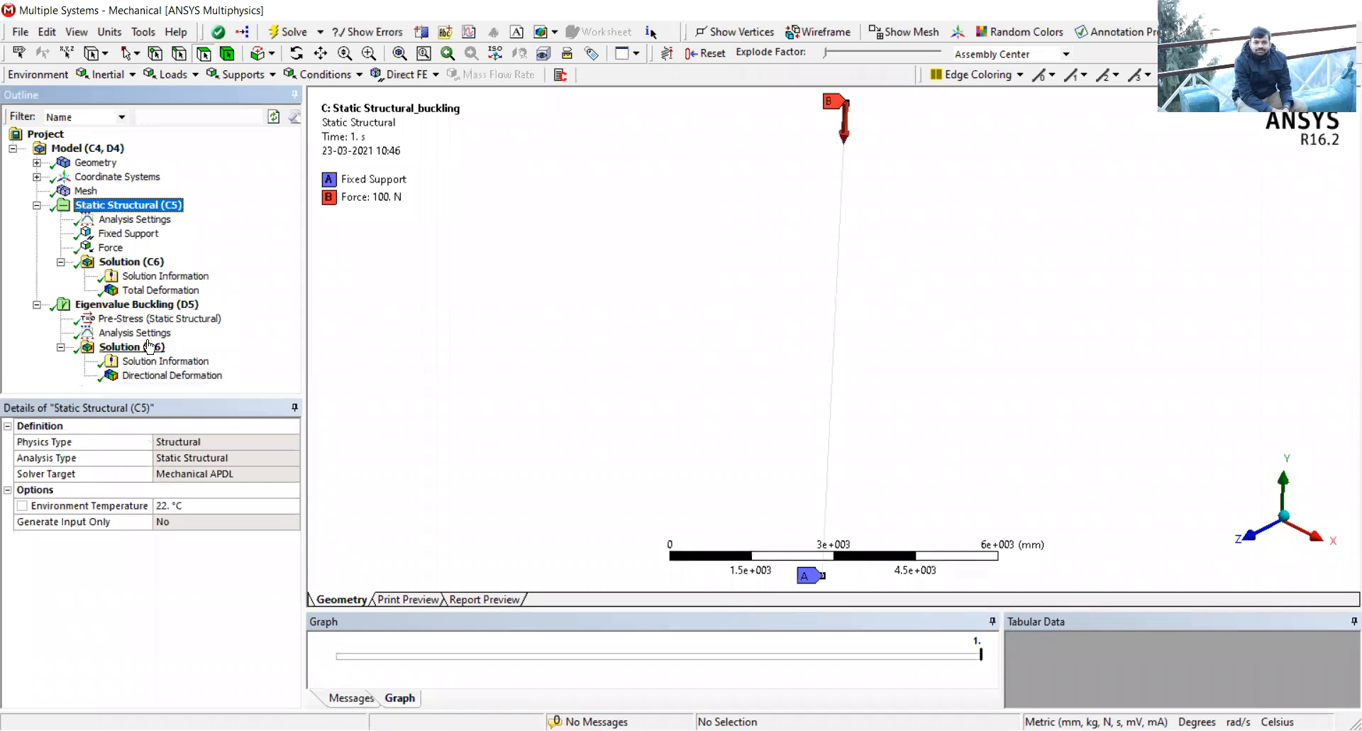
click(160, 377)
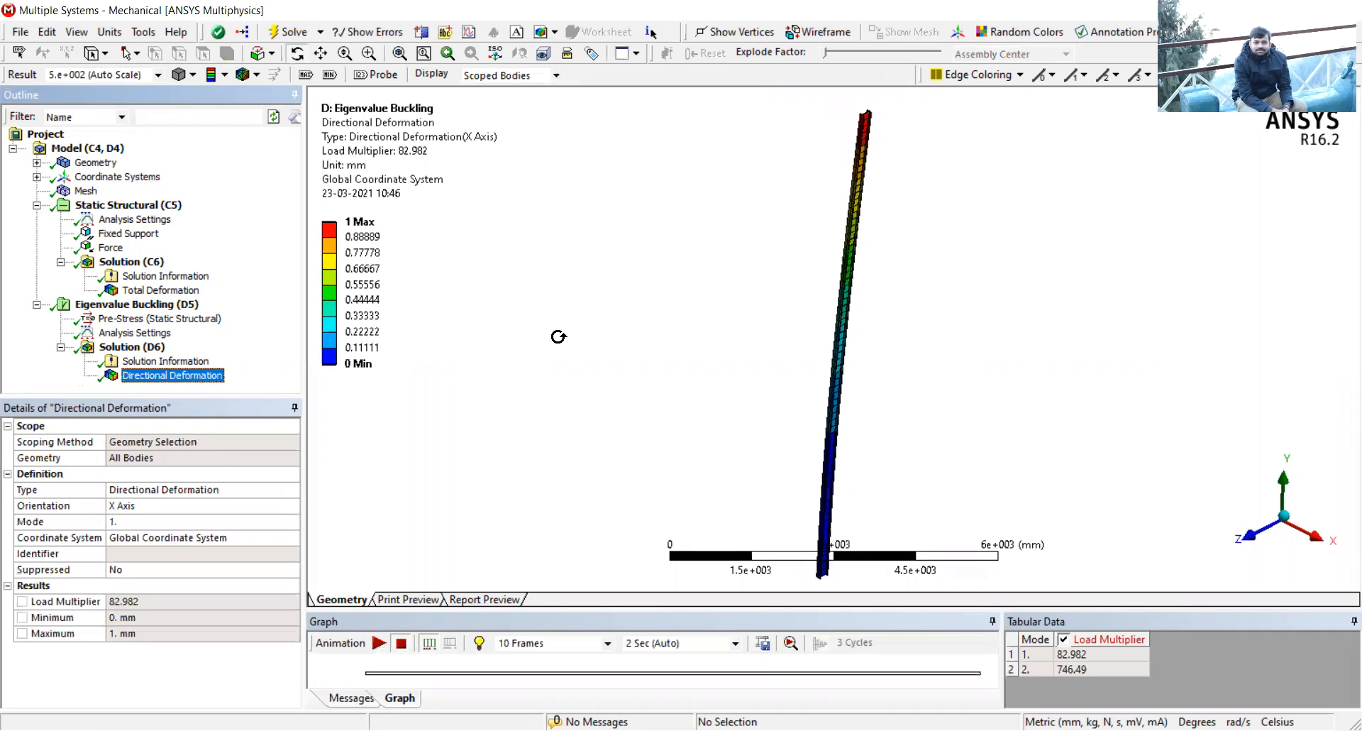
- Add a Total Deformation result to the Eigenvalue Buckling solution, evaluate all results and view the column's buckled shape
click(153, 367)
right_click(154, 367)
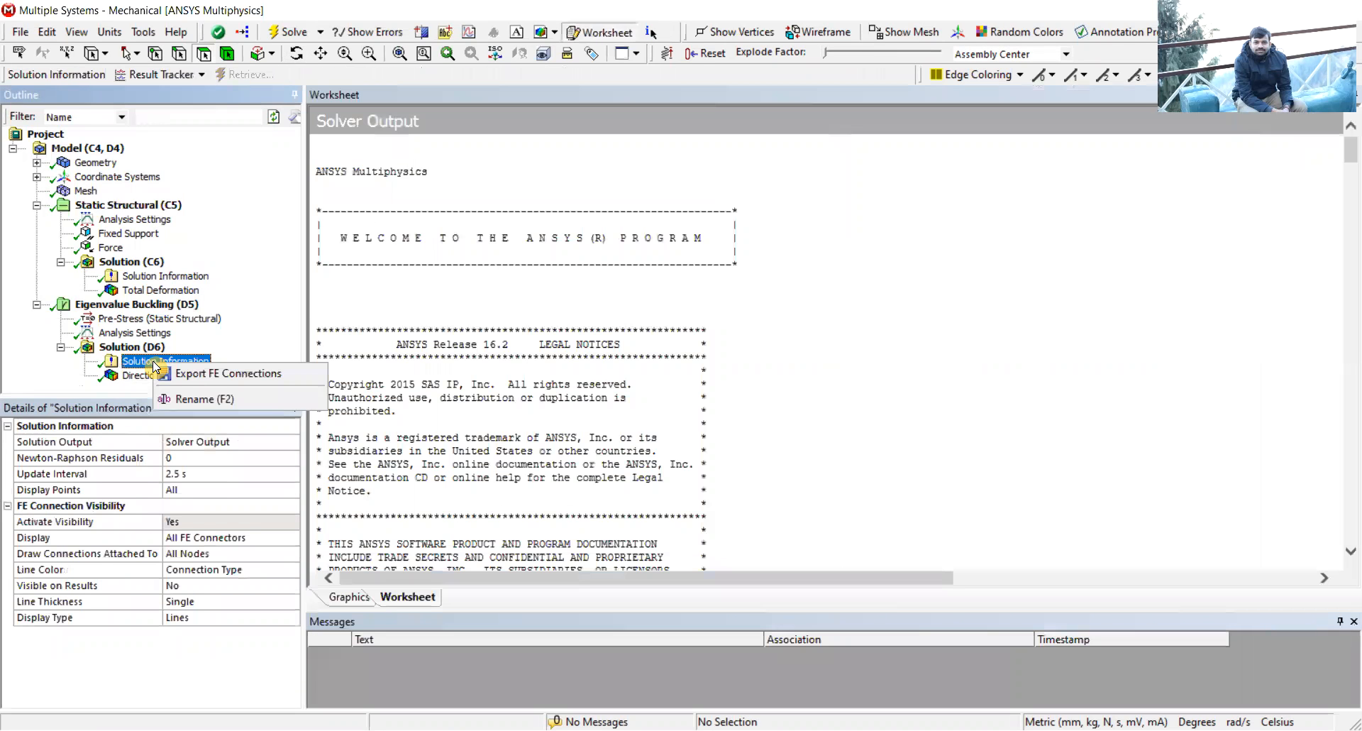
click(125, 349)
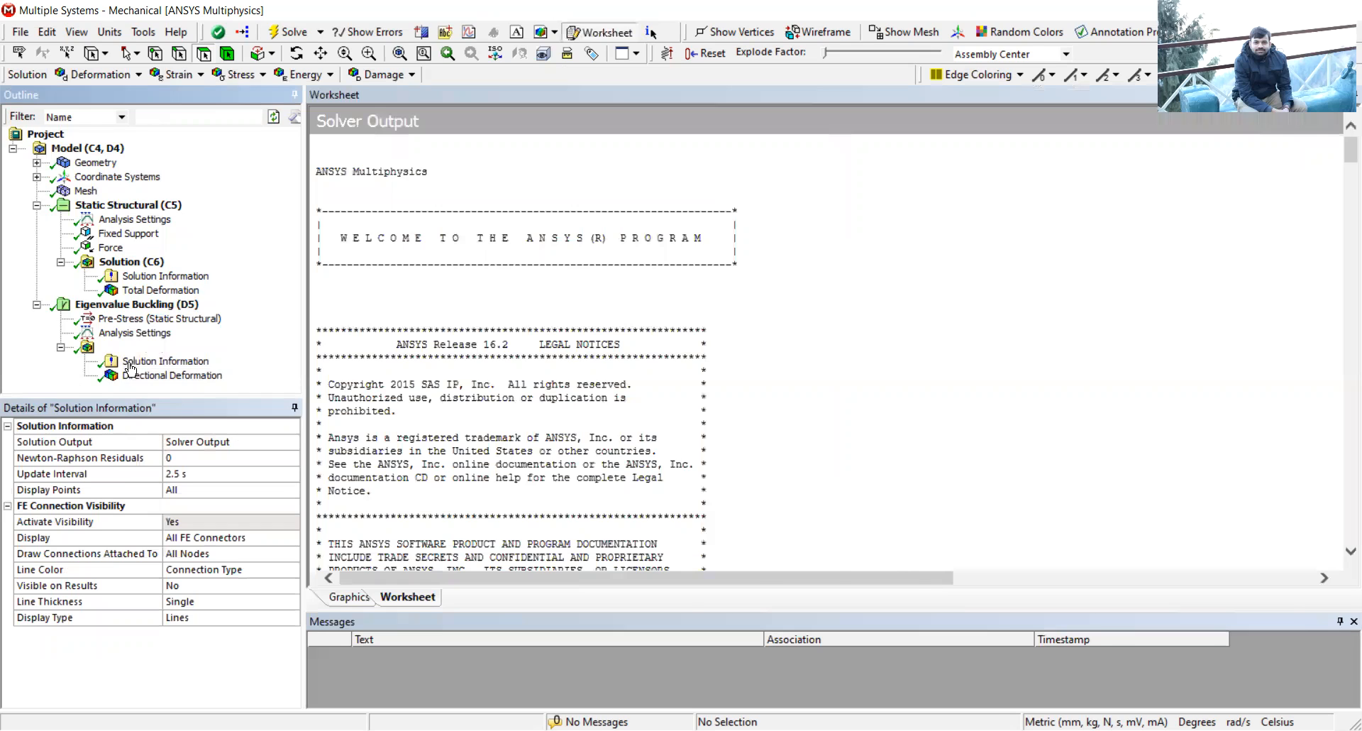
right_click(132, 368)
mouse_move(235, 380)
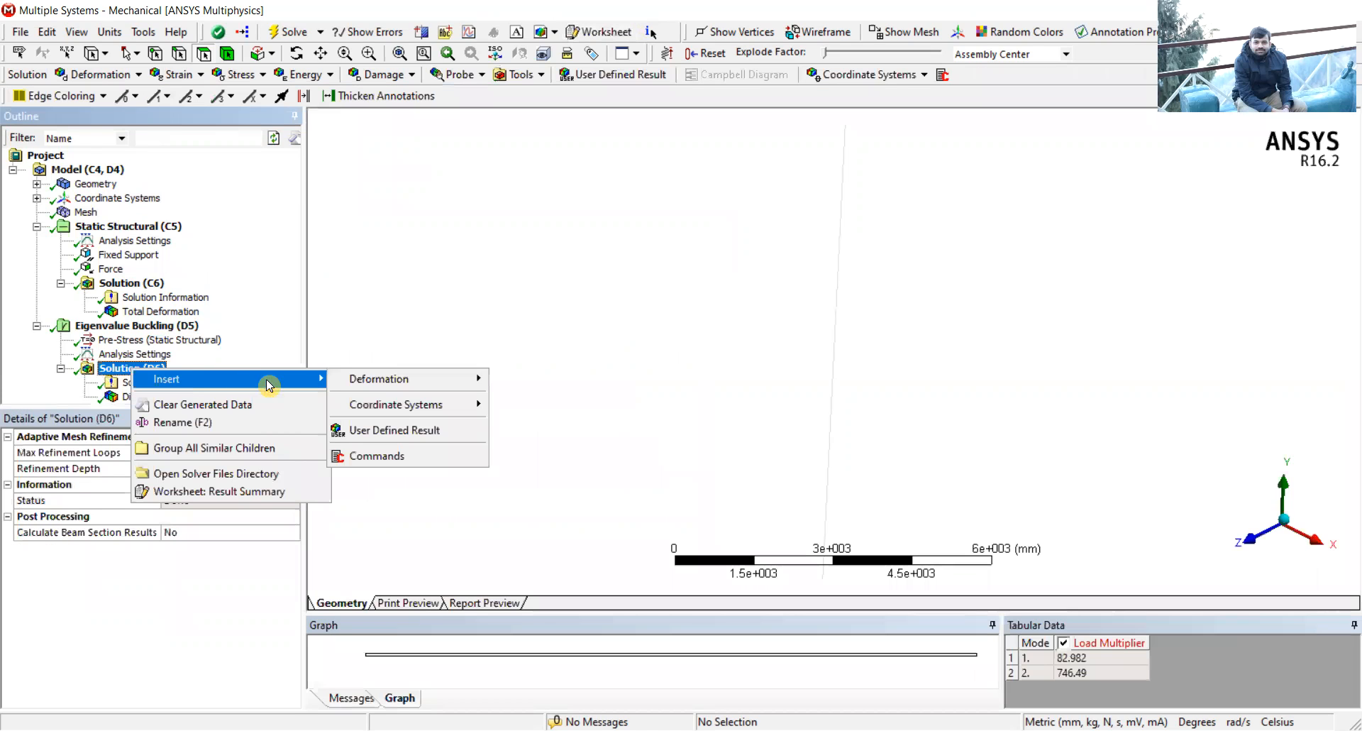
mouse_move(425, 379)
click(562, 385)
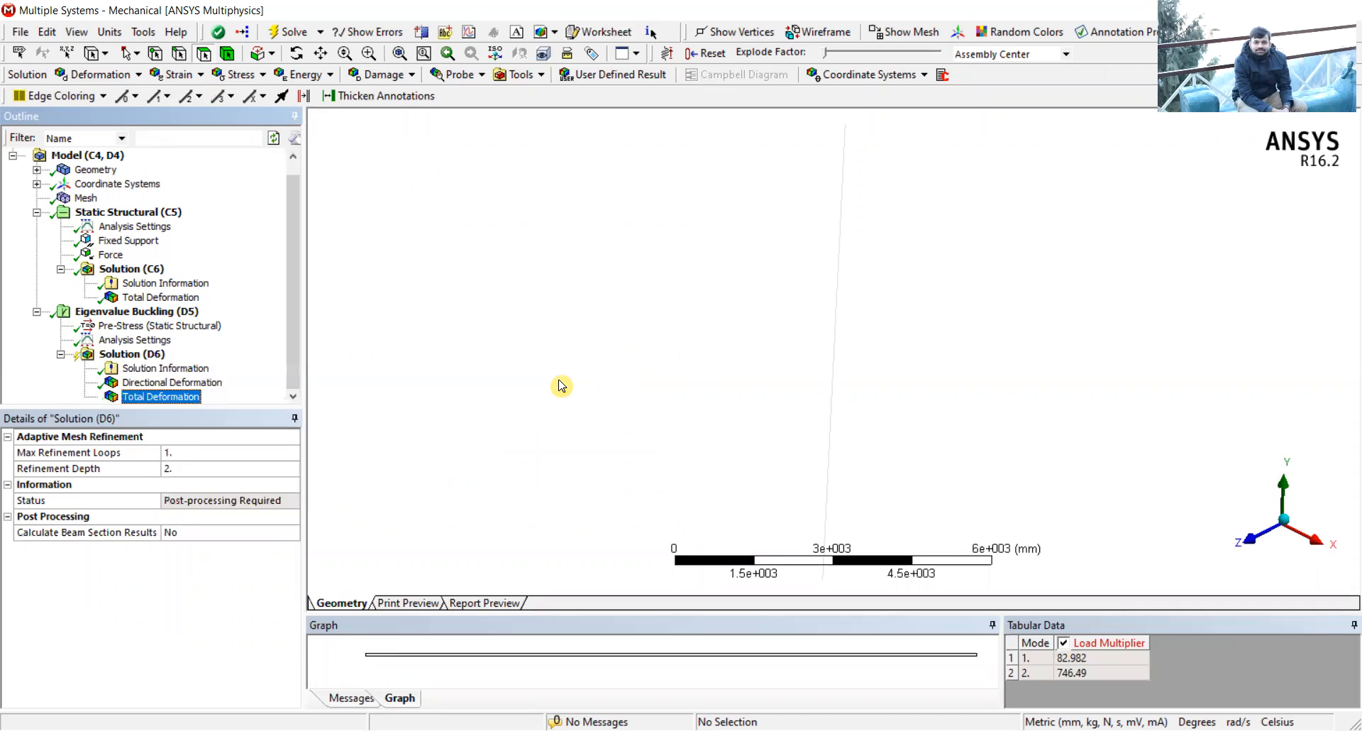
right_click(166, 403)
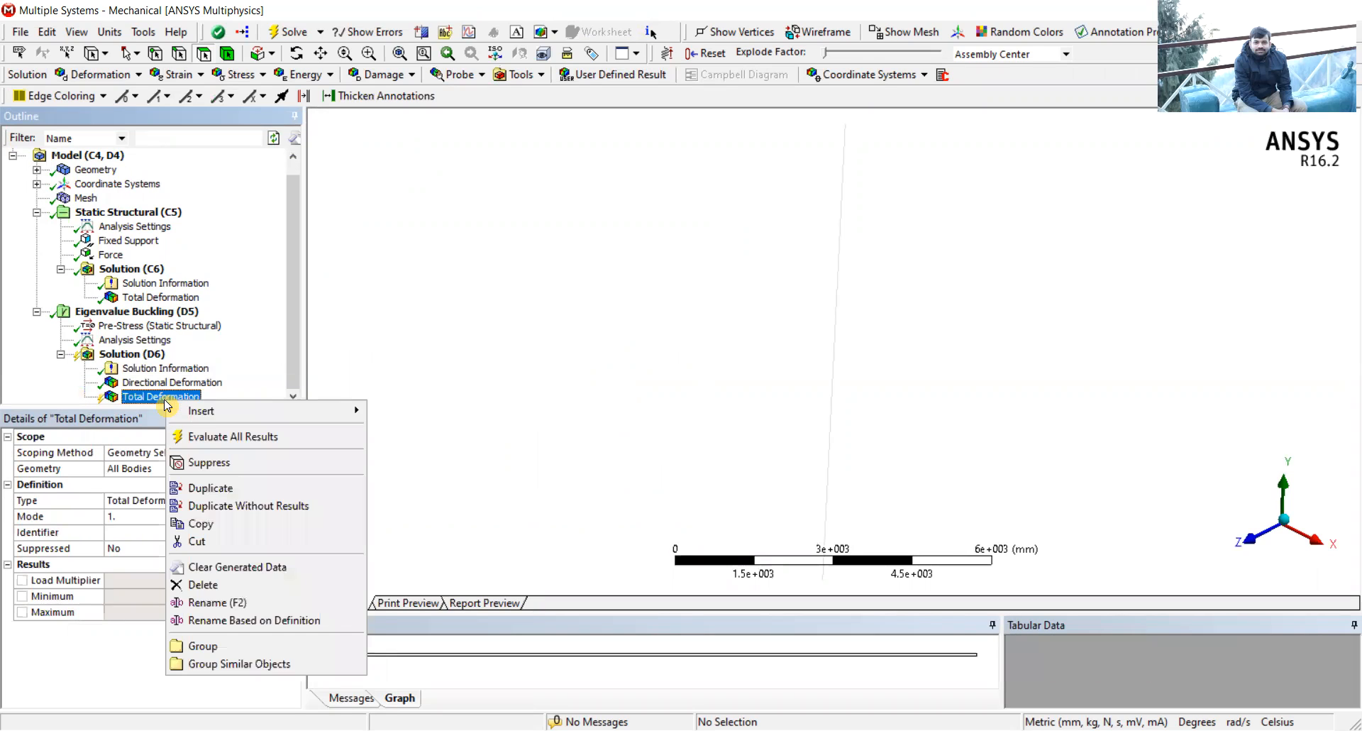
click(231, 436)
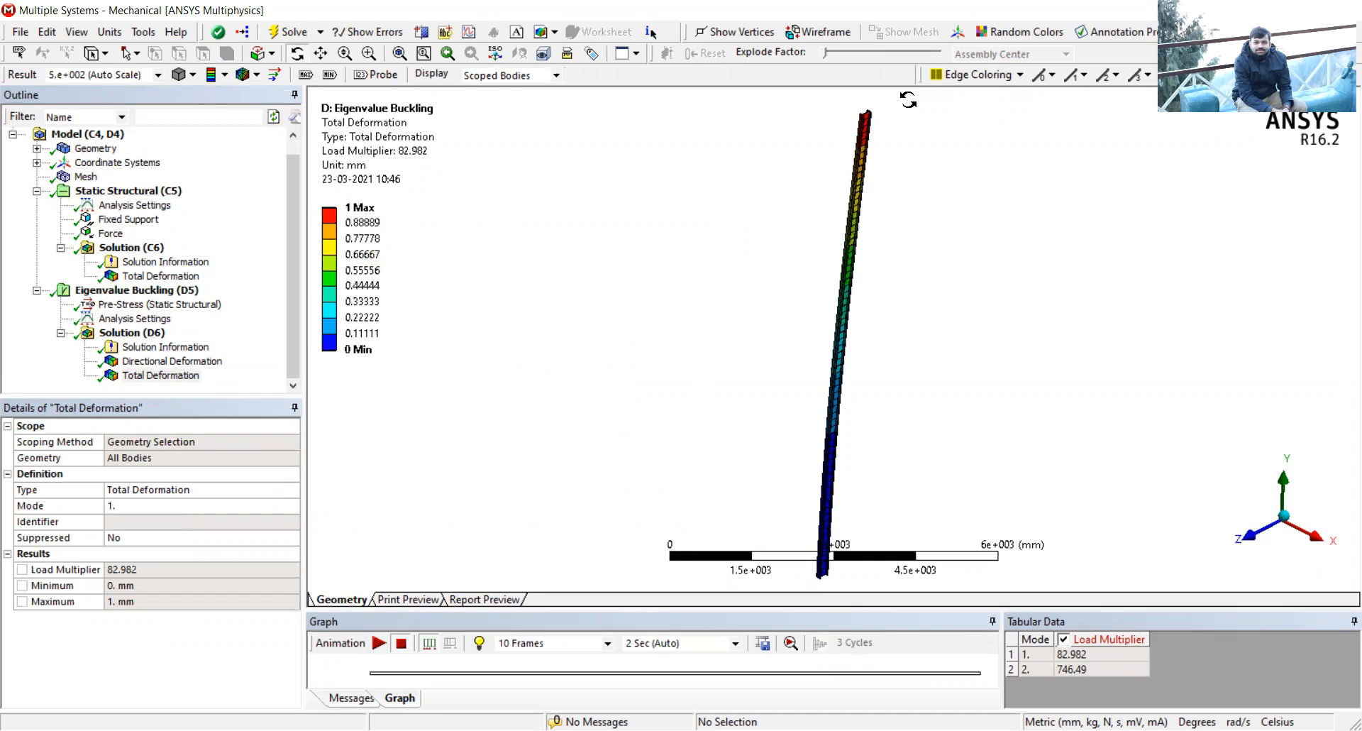
scroll(894, 133, up, 3)
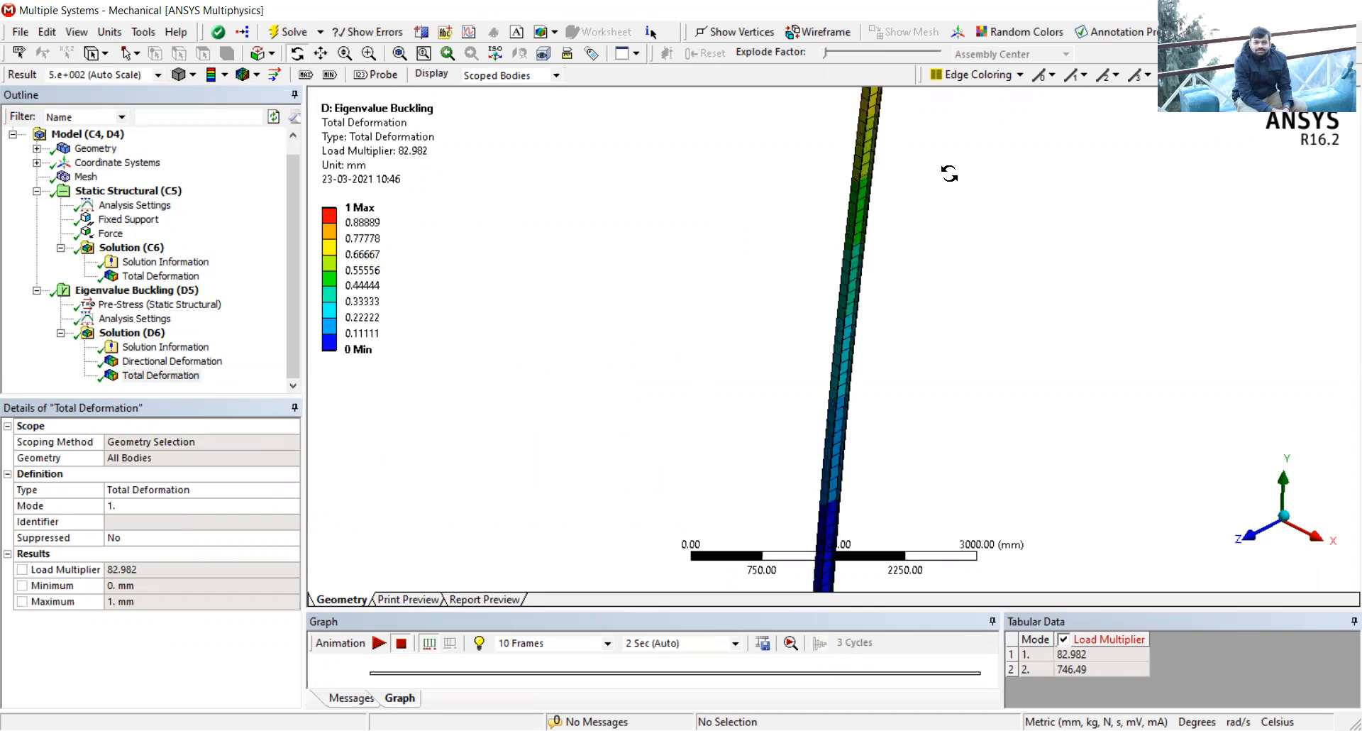
- Examine the first-mode Total Deformation shape of the column from several directions and check its load multiplier
mouse_move(949, 213)
mouse_down()
mouse_move(951, 283)
mouse_move(946, 200)
mouse_up()
scroll(923, 261, down, 2)
scroll(925, 261, down, 2)
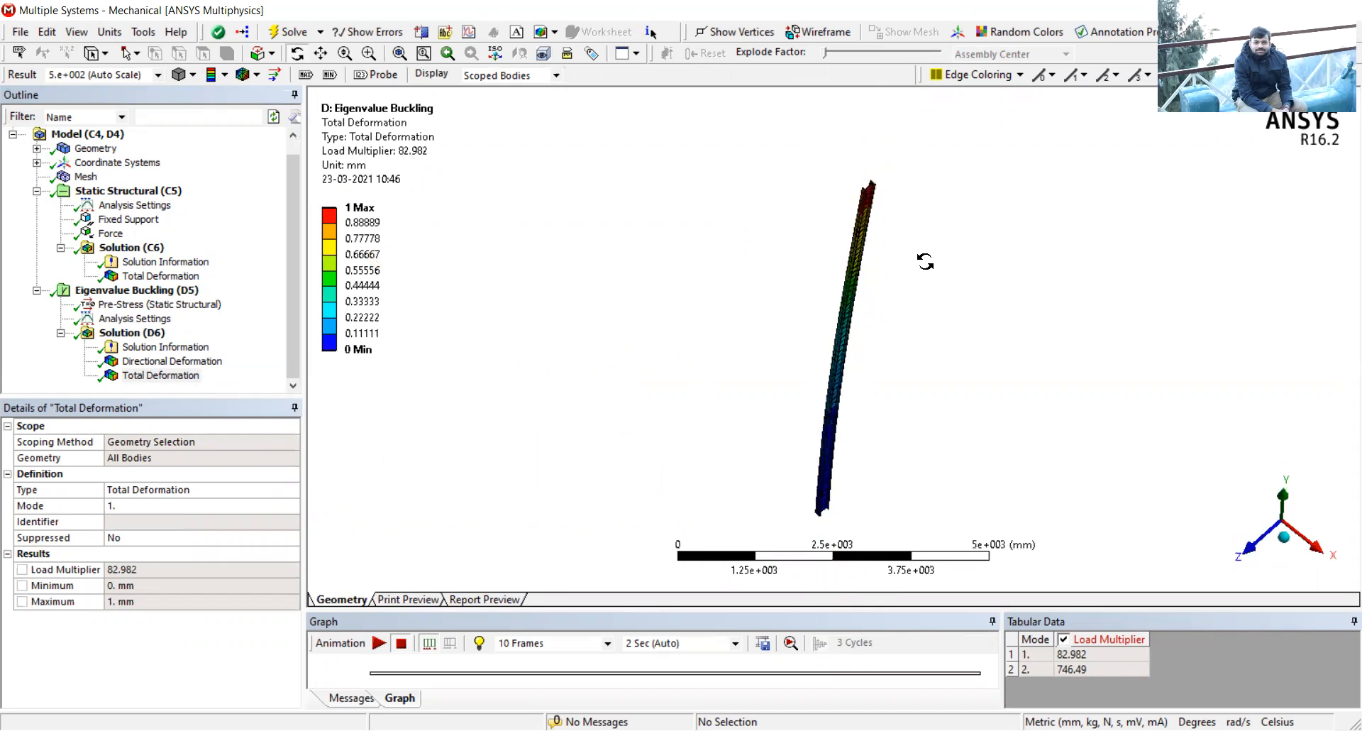
scroll(925, 261, down, 1)
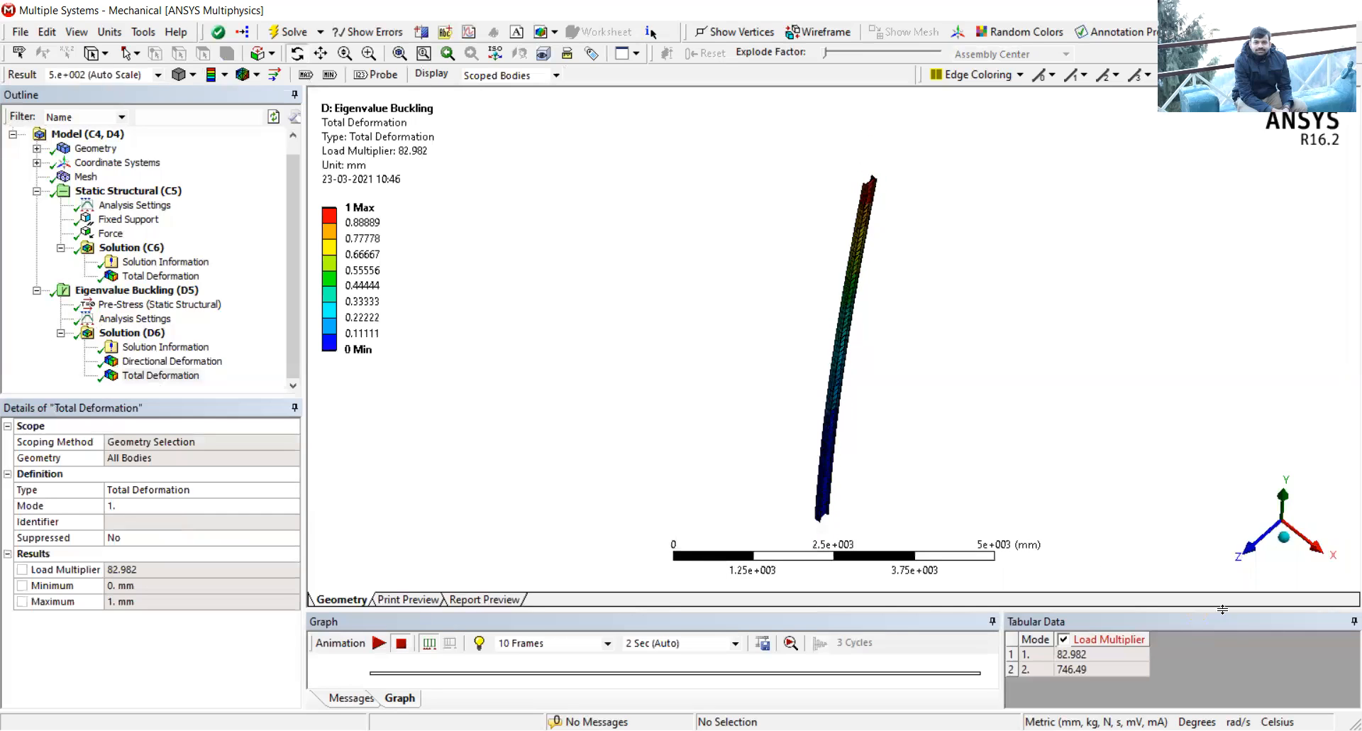
click(1290, 541)
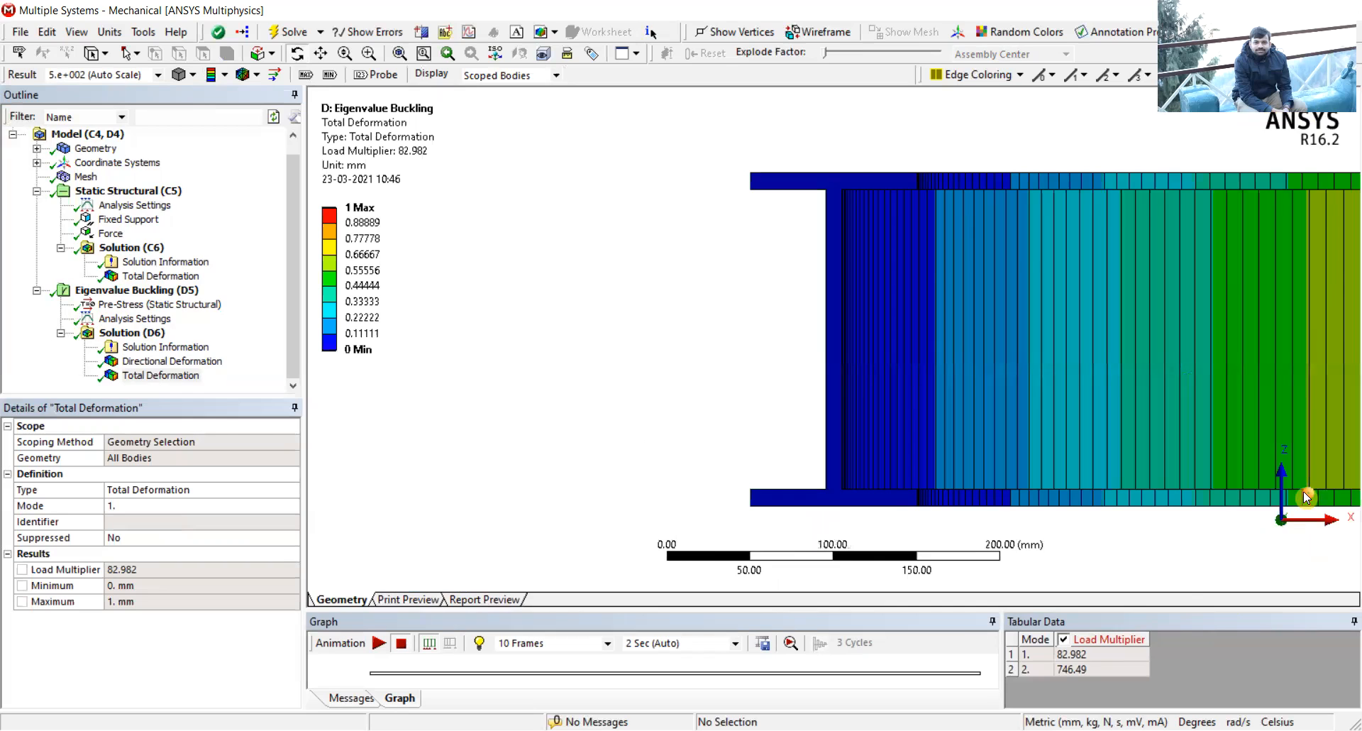
click(1307, 497)
drag(926, 284, 1071, 287)
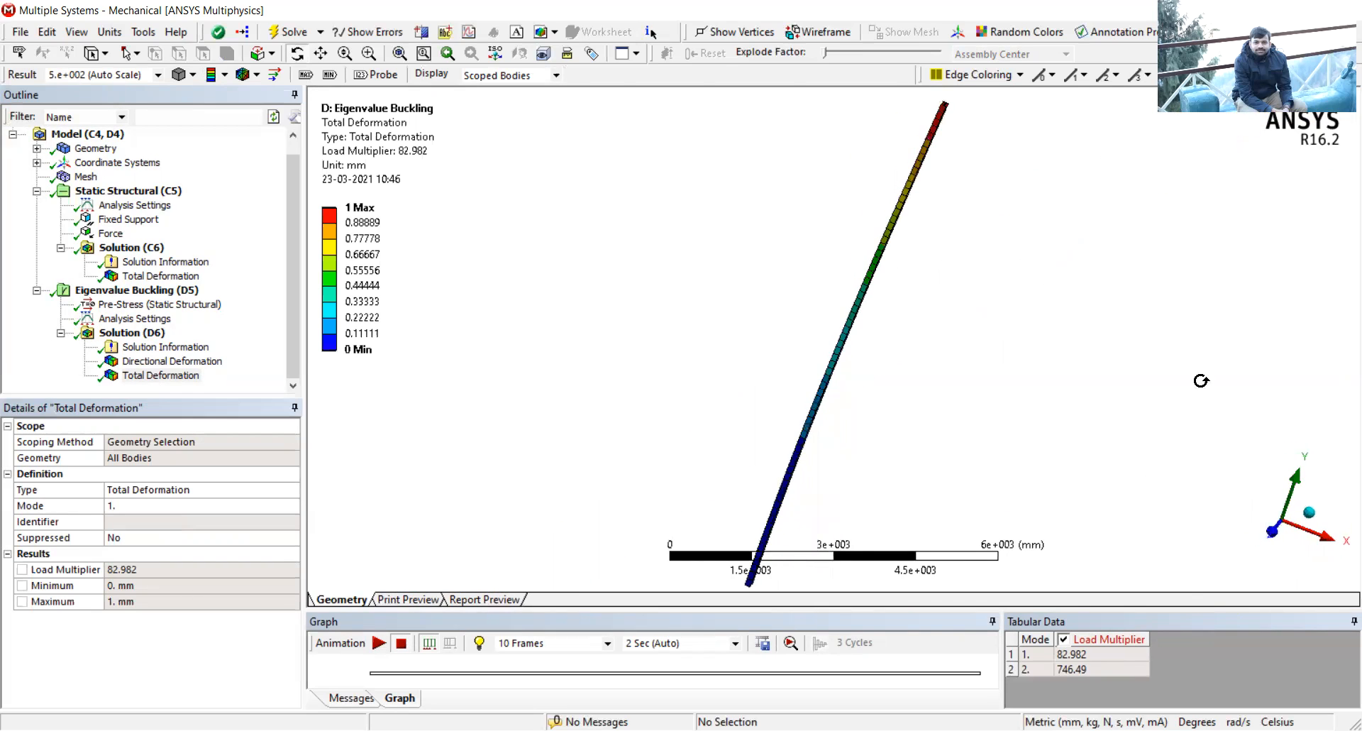
click(1293, 504)
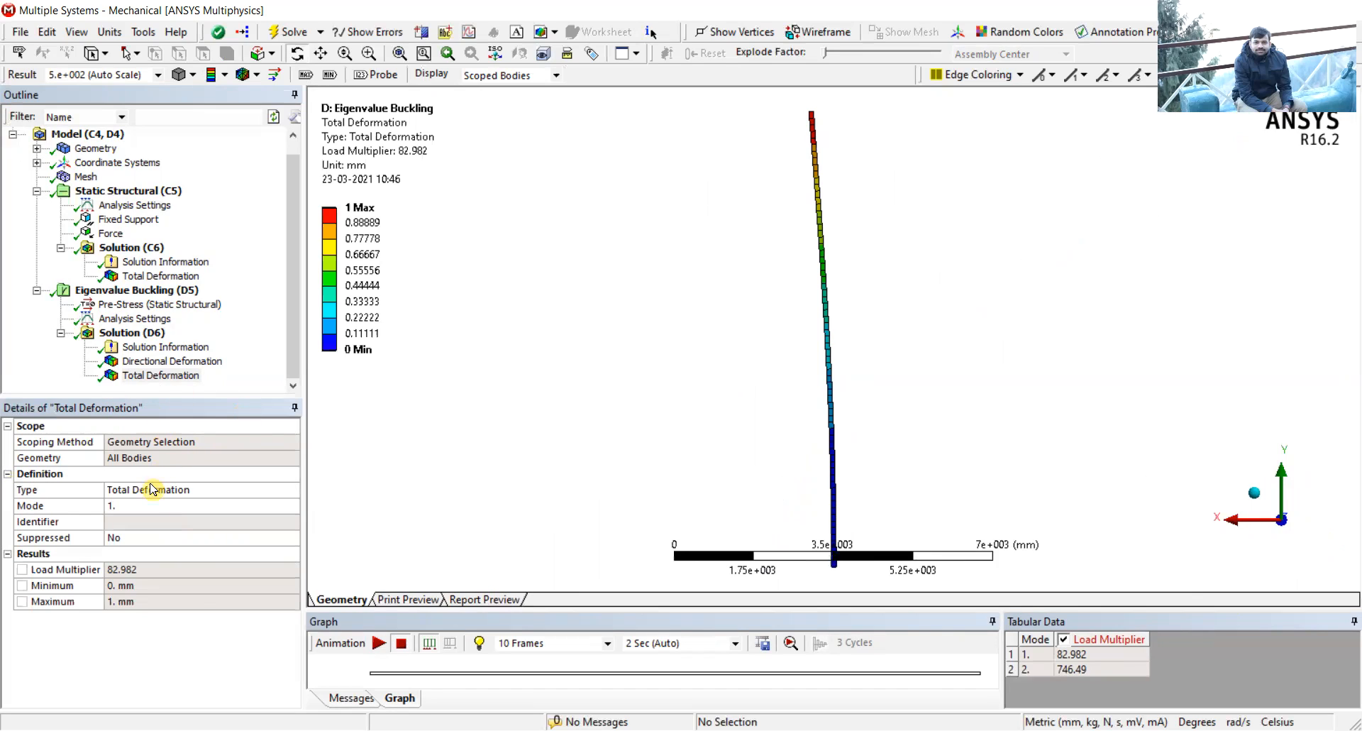
click(137, 569)
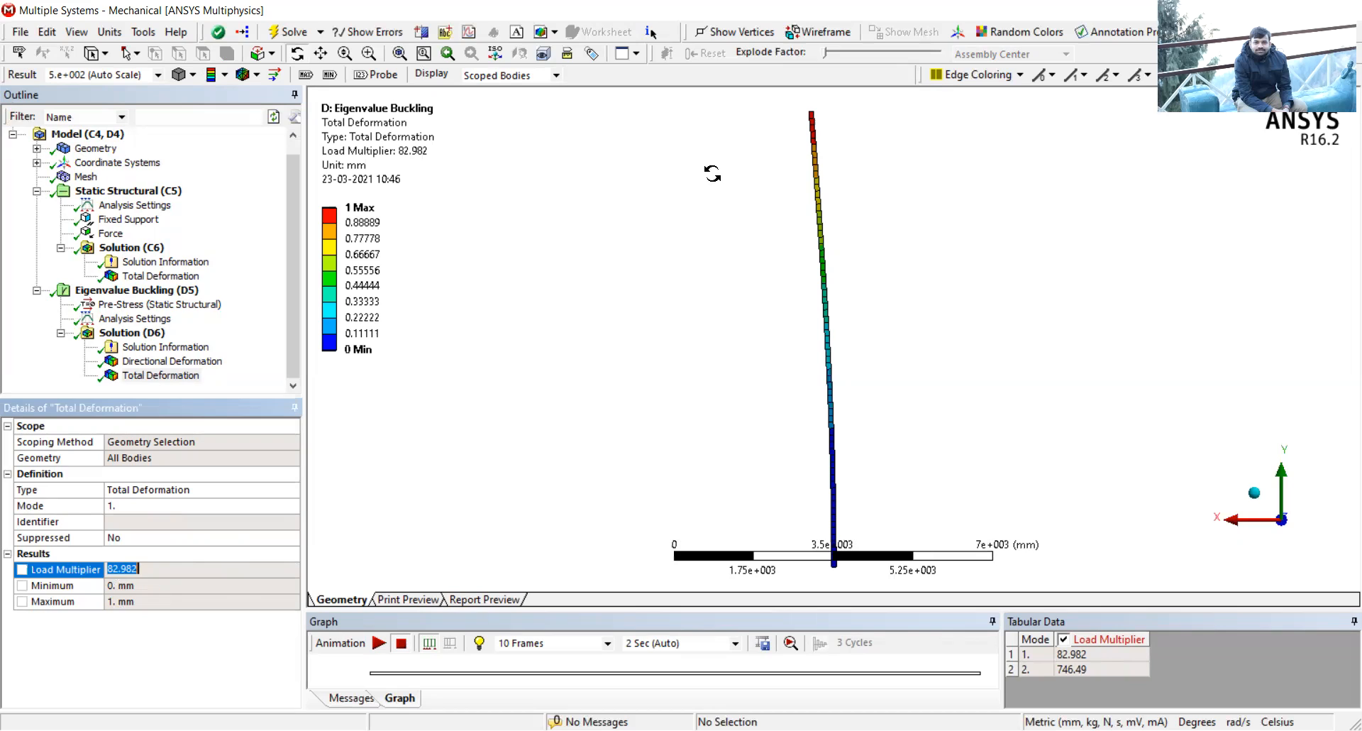
click(713, 173)
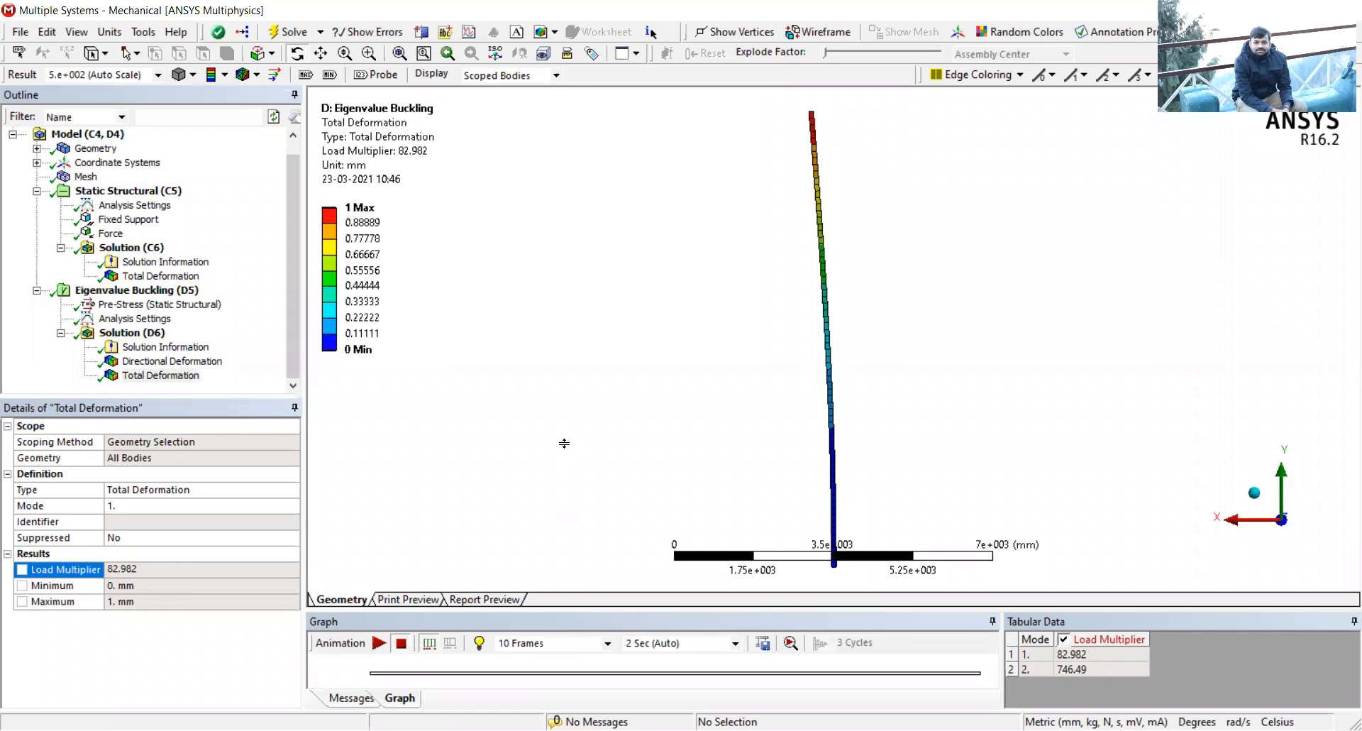
- Enlarge the load multiplier graph and create a mode shape result for mode 2 from it
drag(567, 424, 567, 425)
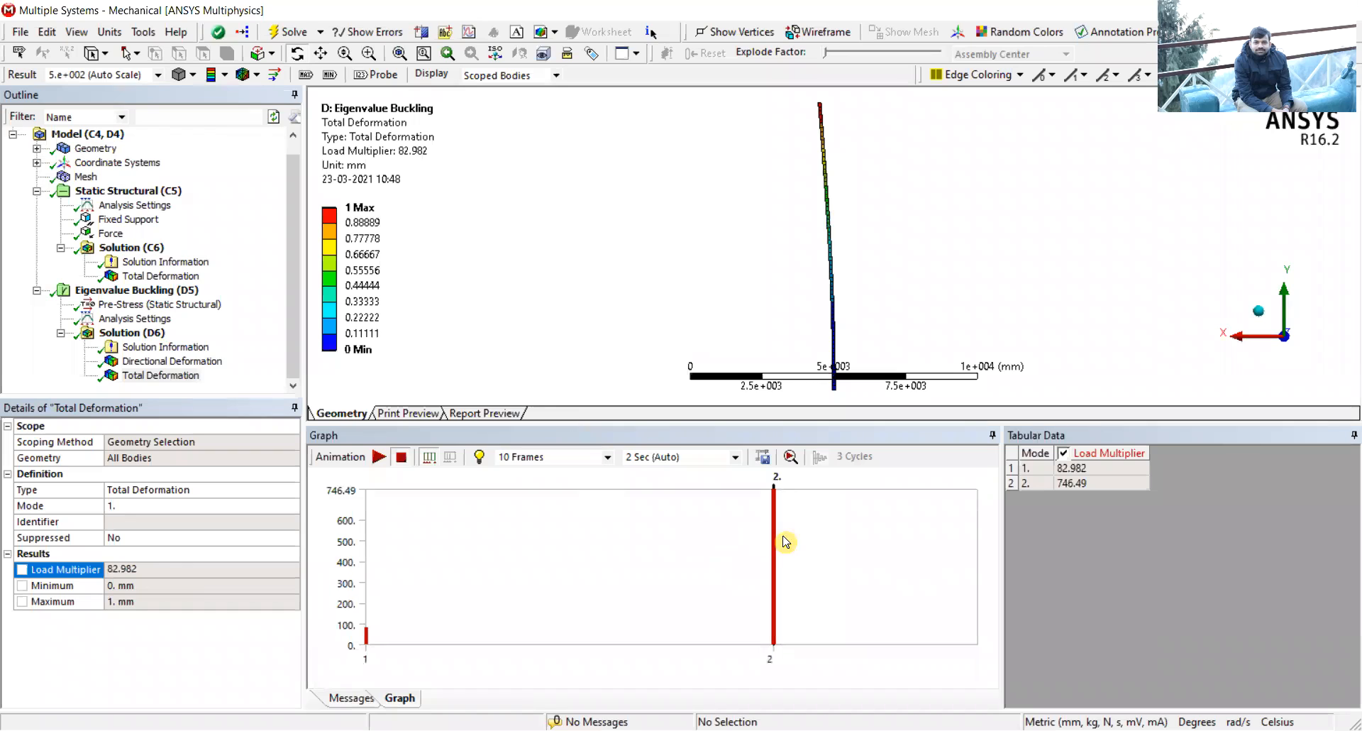
click(367, 635)
click(366, 636)
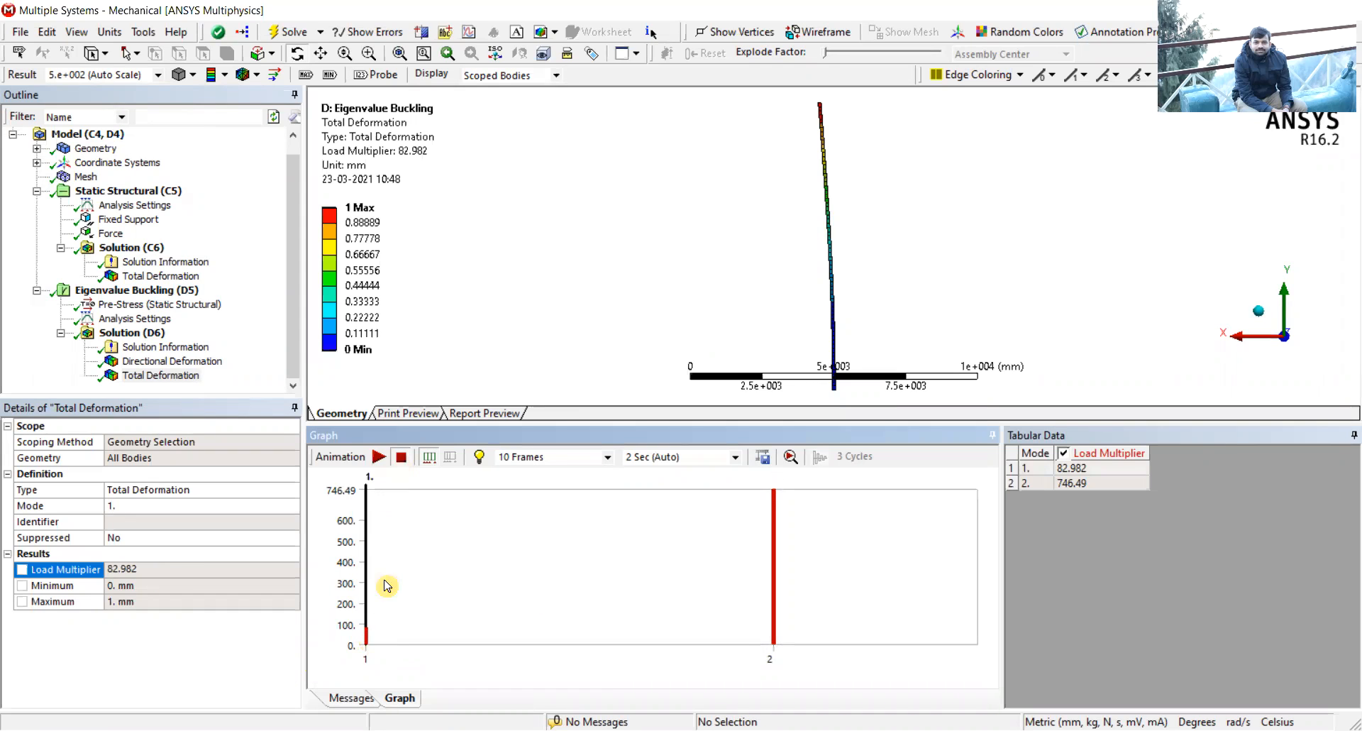
click(774, 538)
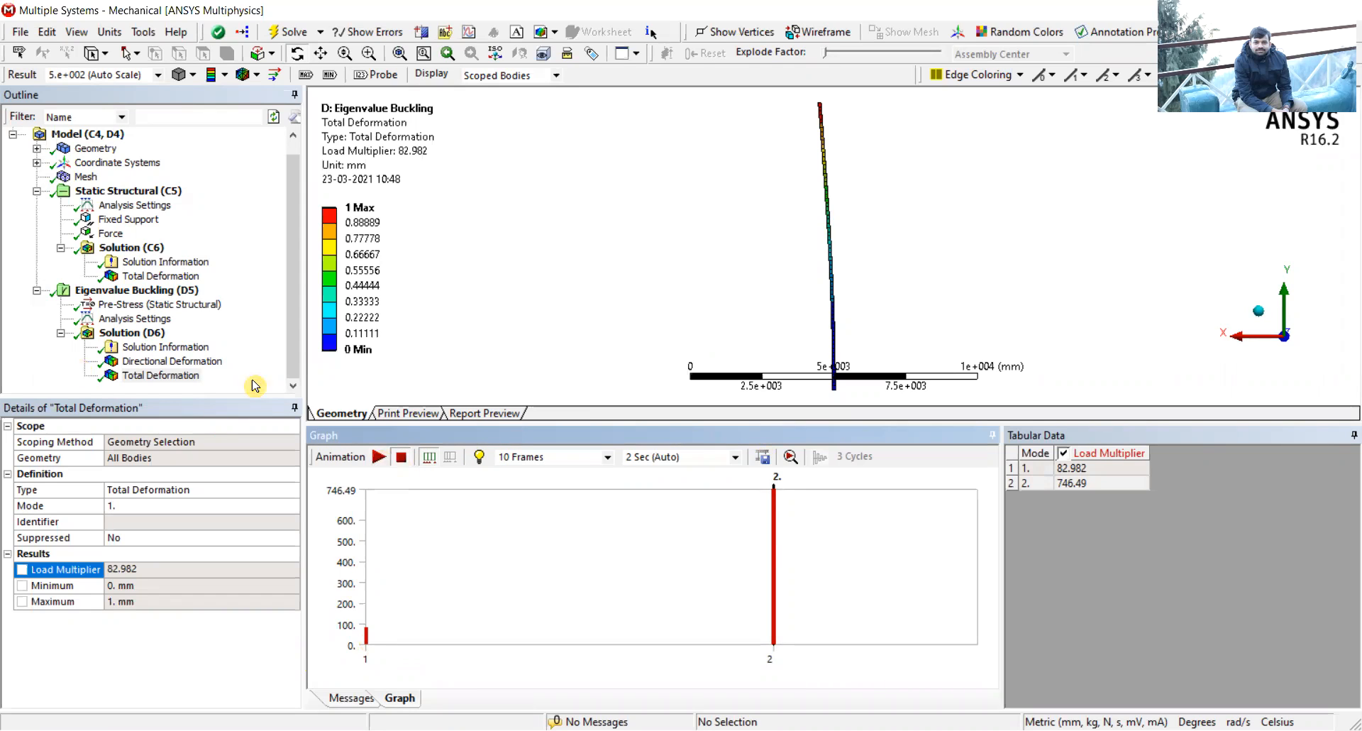
right_click(776, 516)
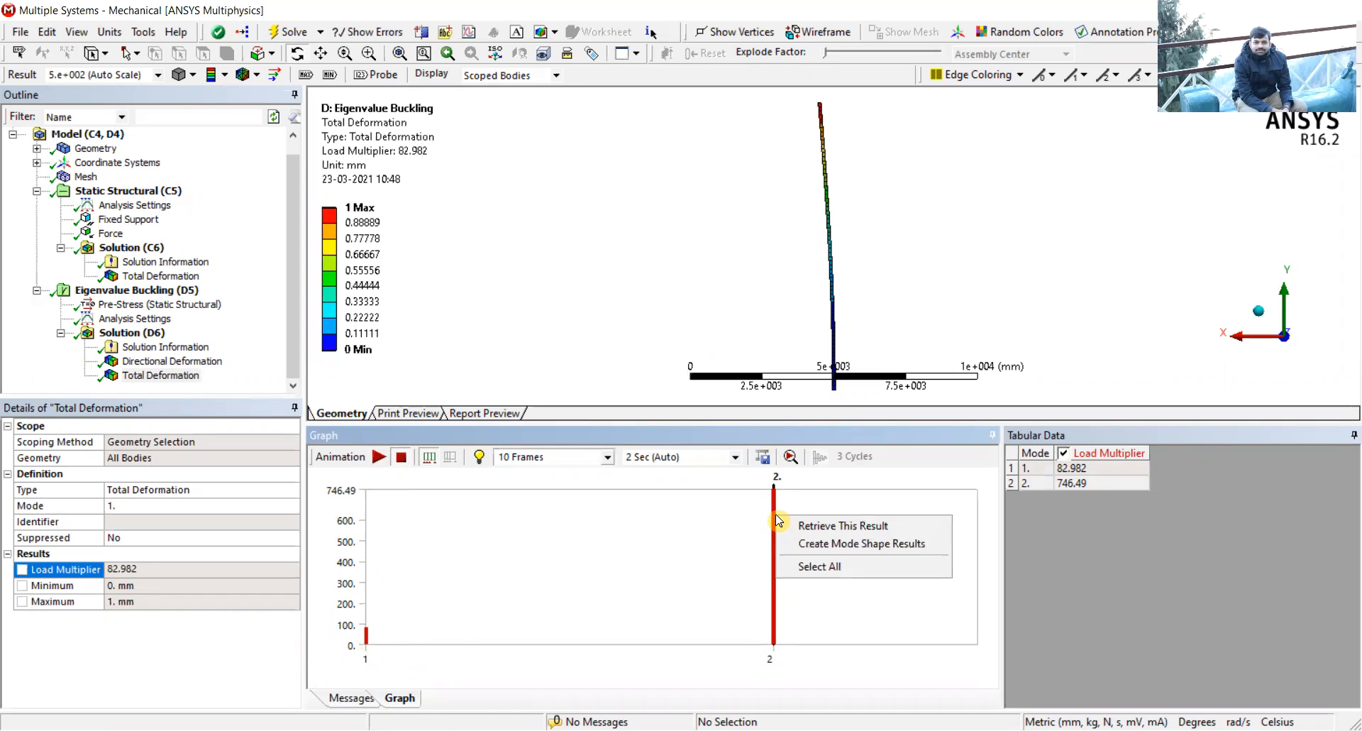
click(896, 550)
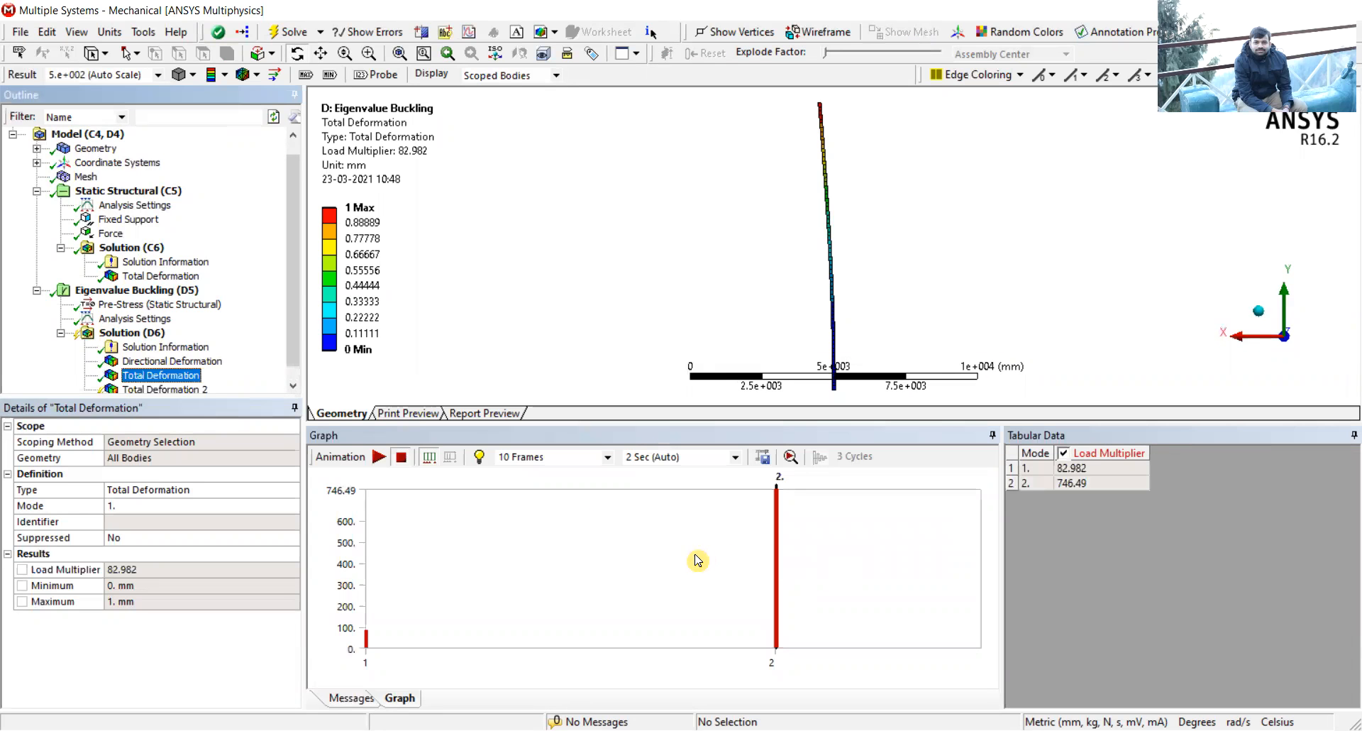
- Evaluate the new mode 2 Total Deformation result and shrink the graph area to enlarge the model view
scroll(127, 365, down, 1)
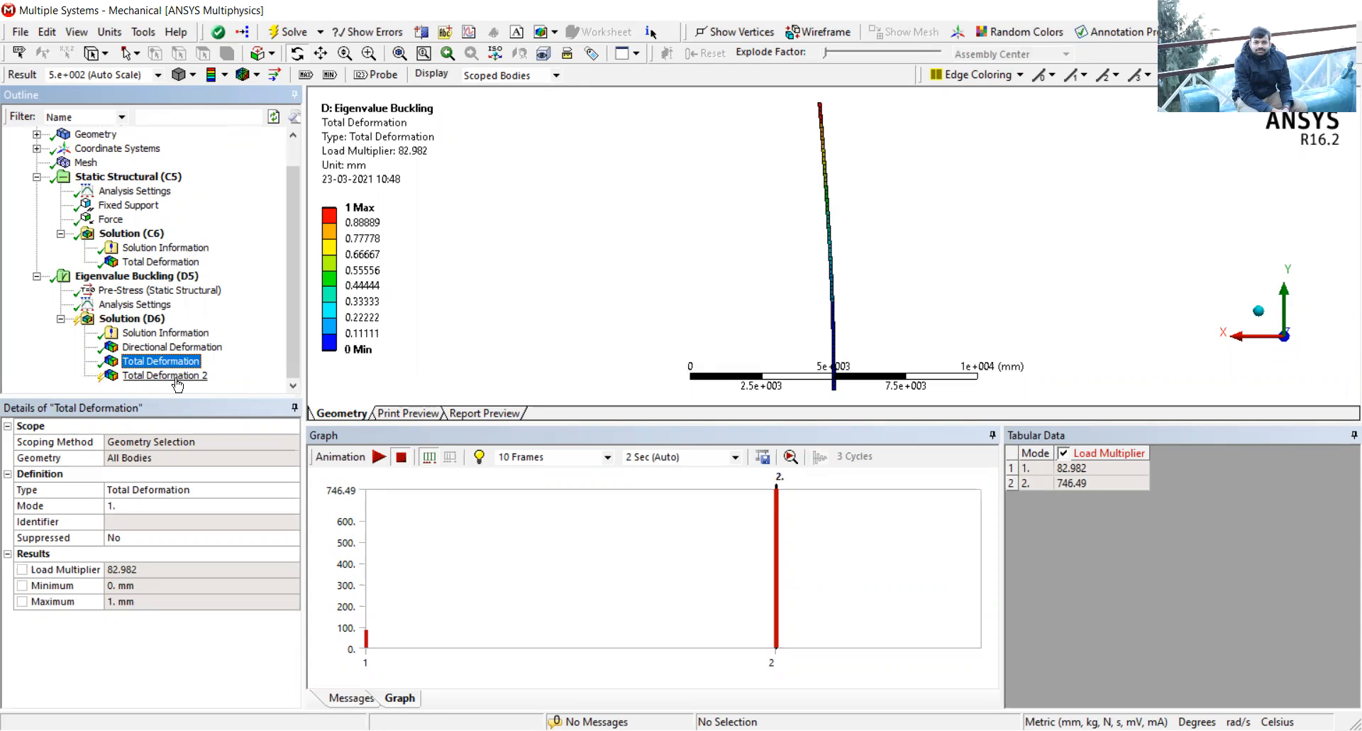
right_click(177, 378)
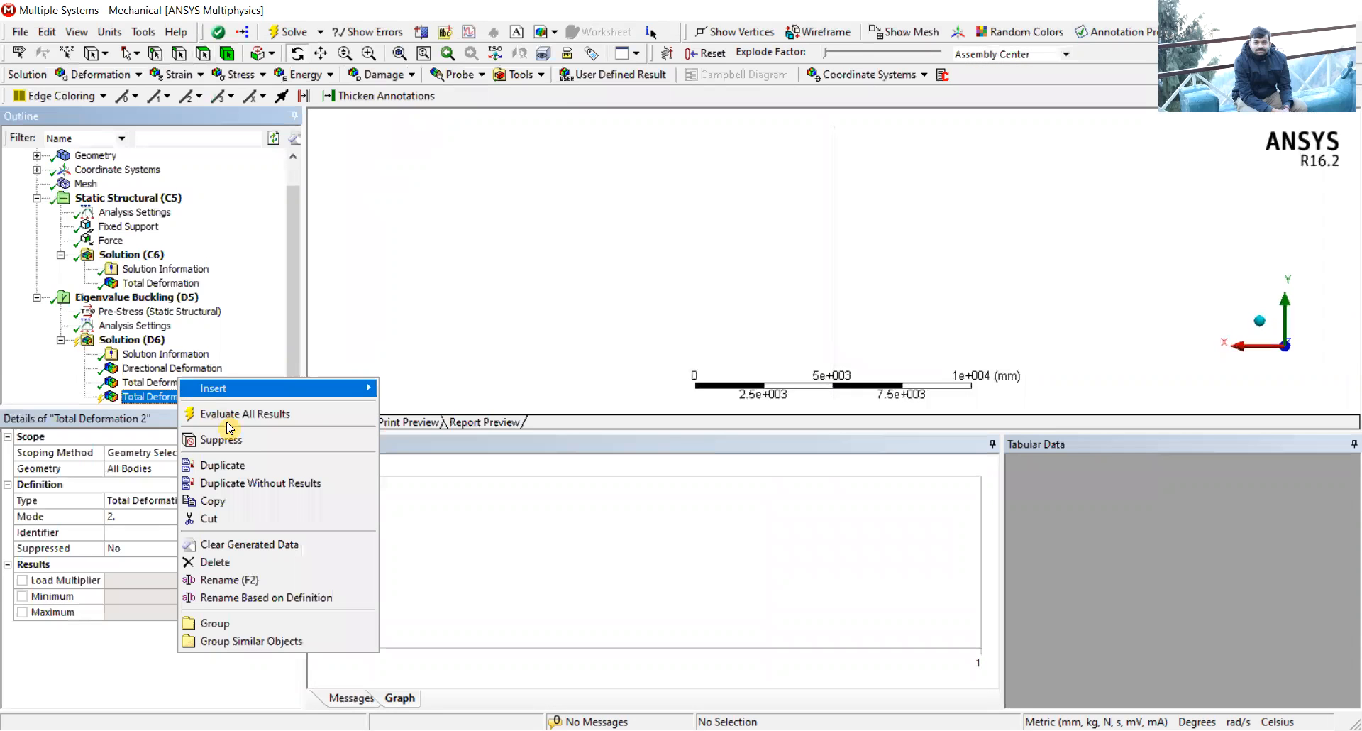
click(230, 415)
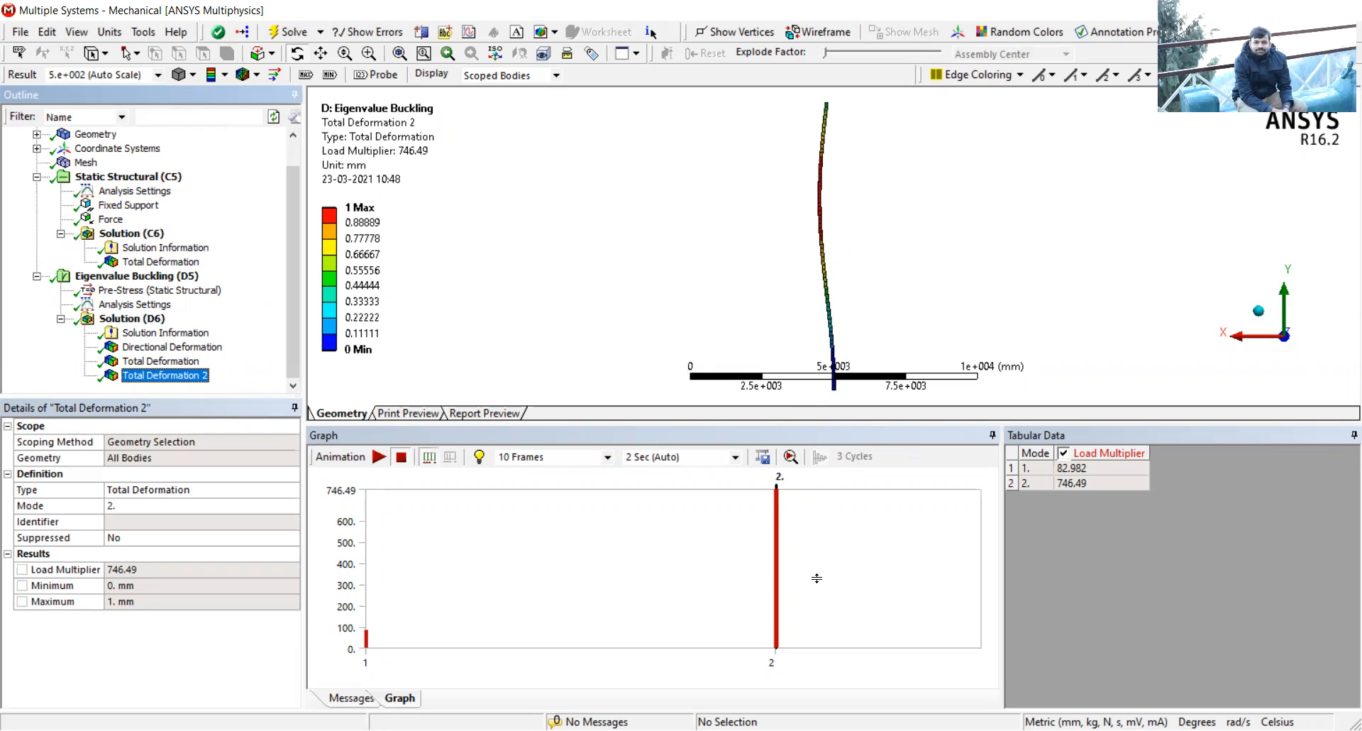
drag(817, 618, 817, 621)
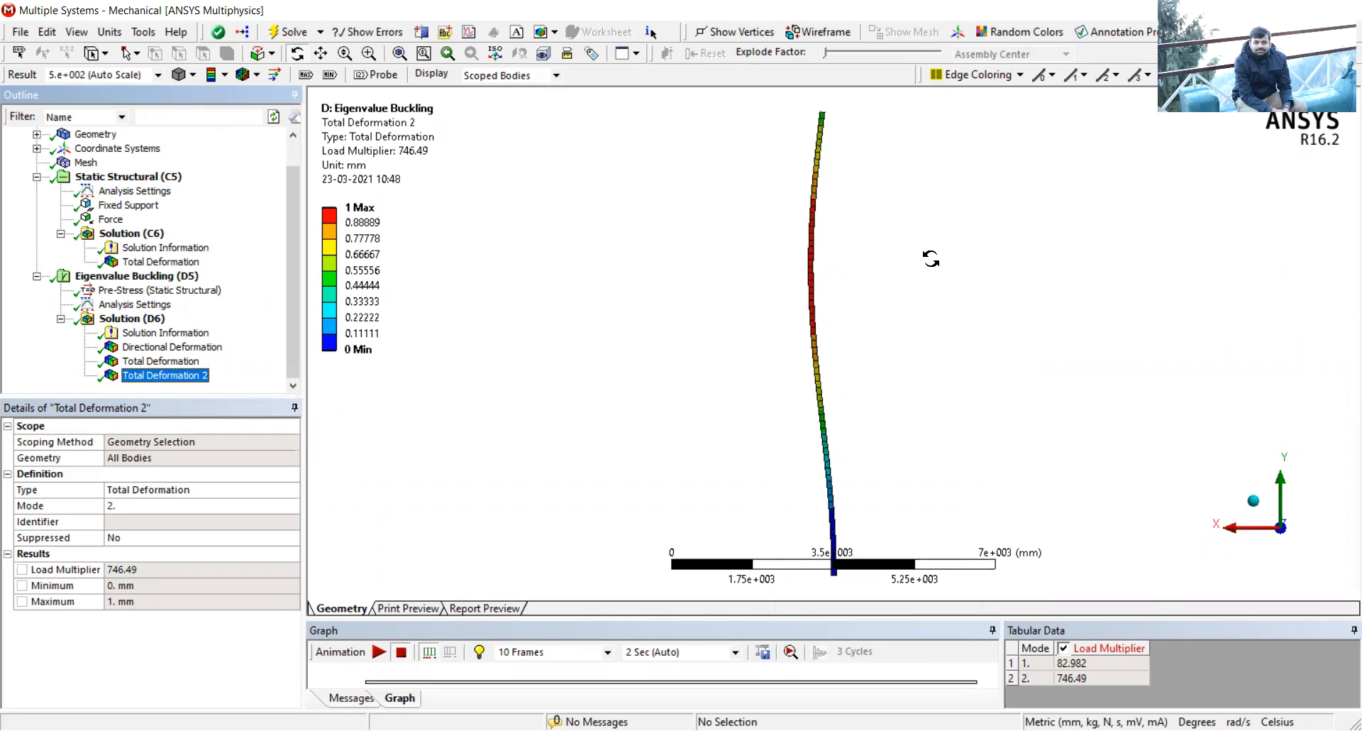
- Animate the mode 2 buckled shape, check its load multiplier, and view the column from another angle with the animation off
click(379, 651)
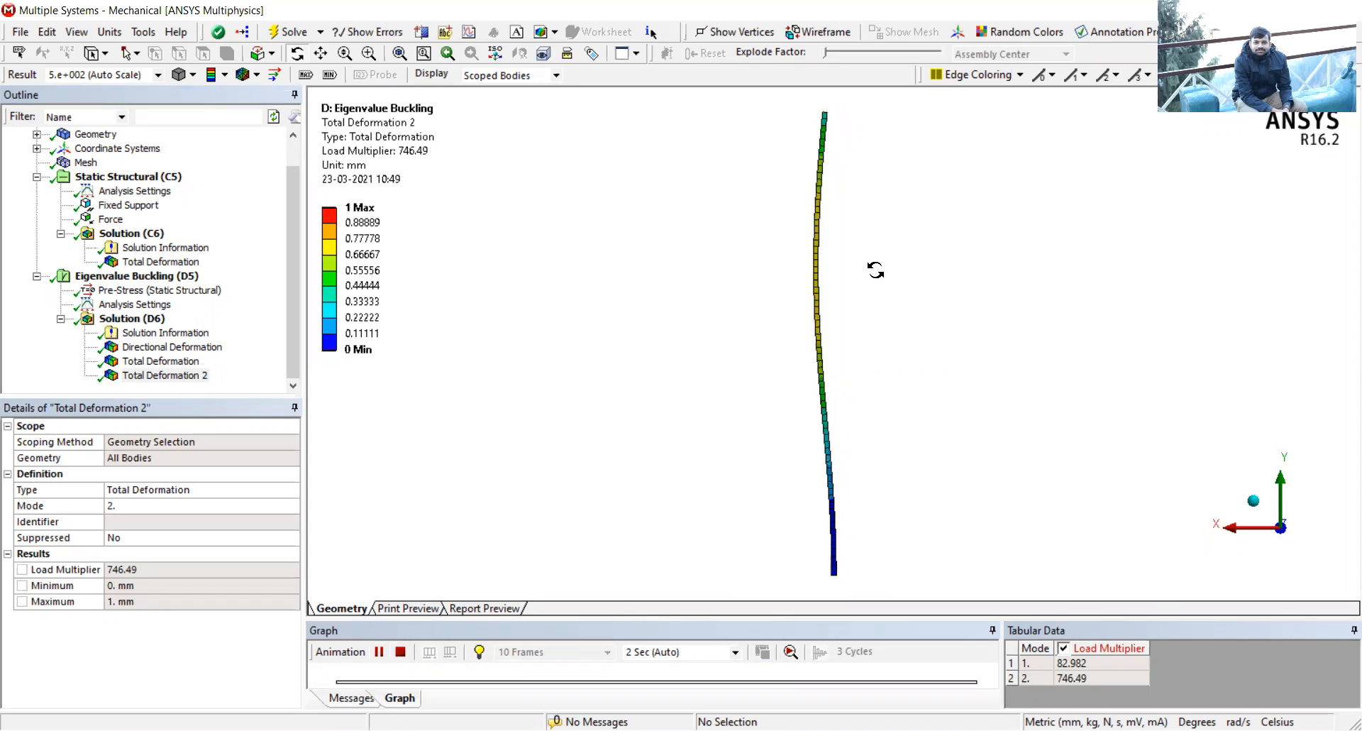
drag(892, 336, 885, 339)
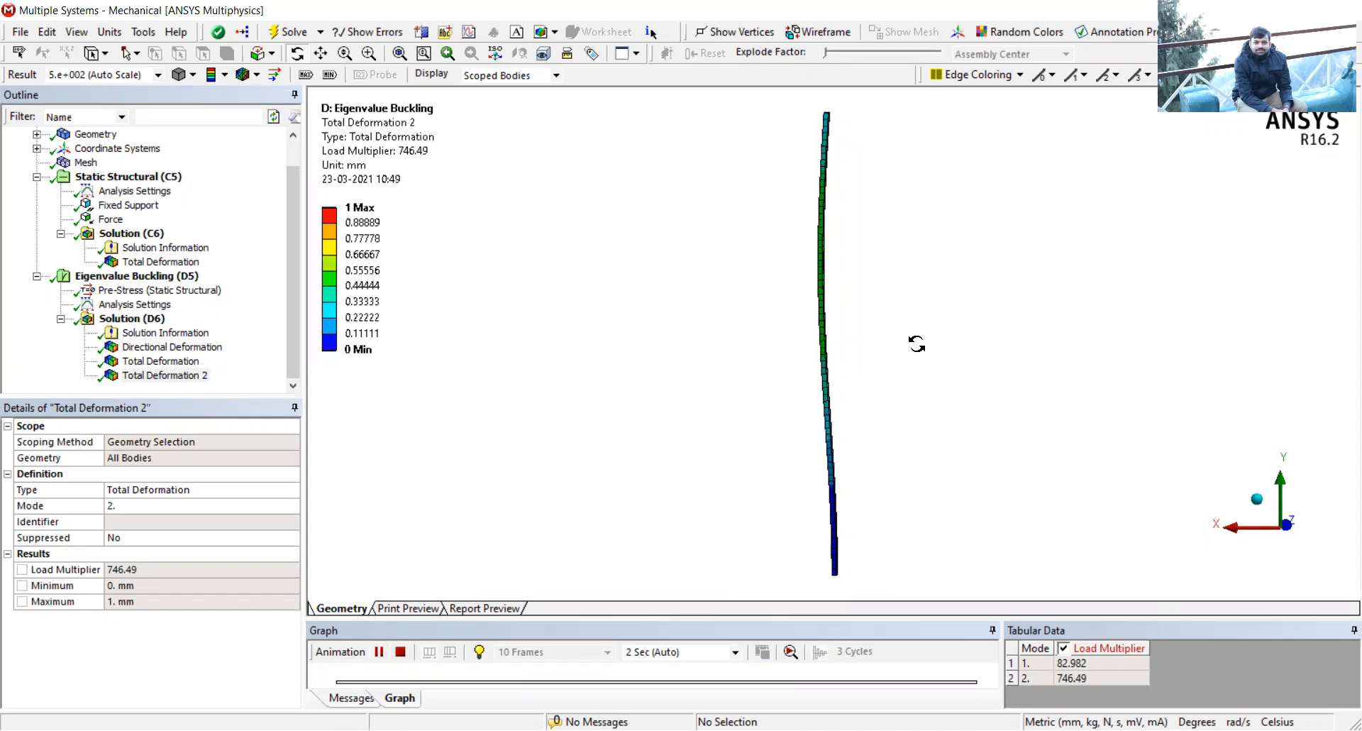
click(1256, 499)
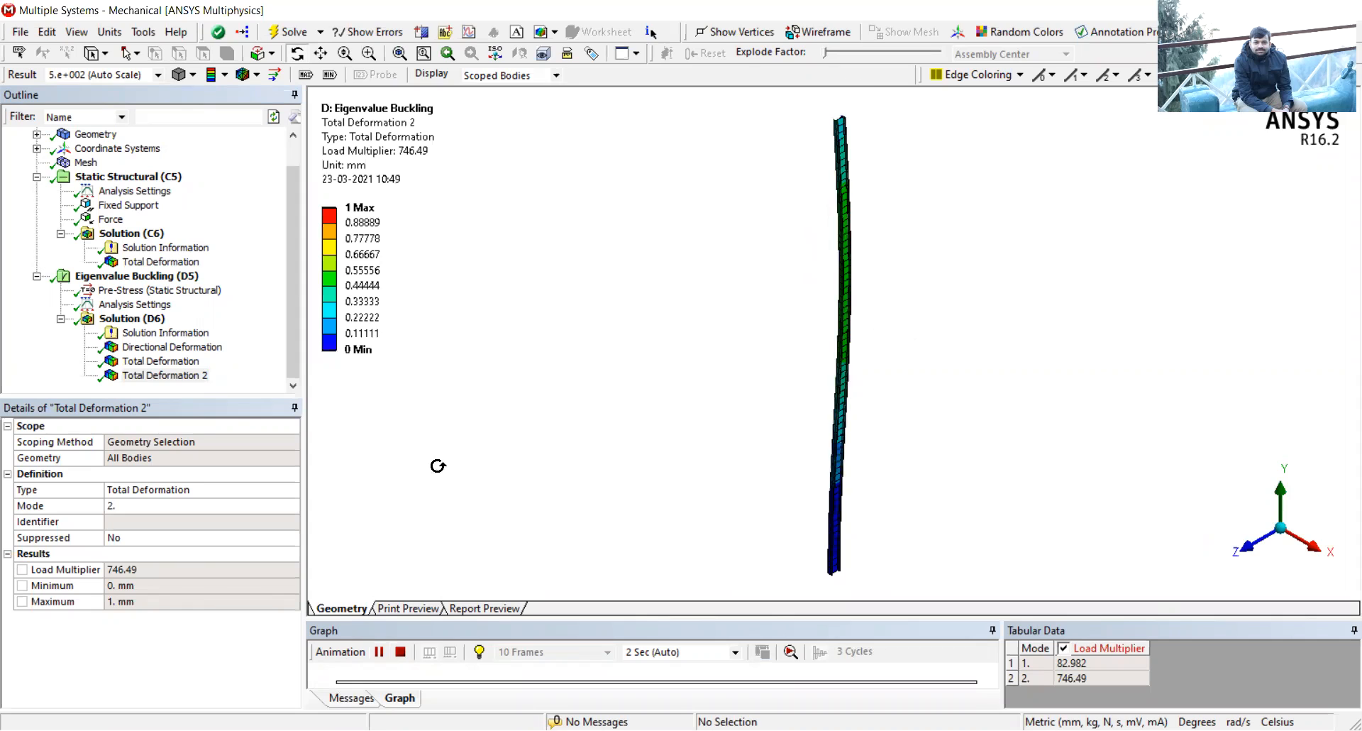
click(140, 570)
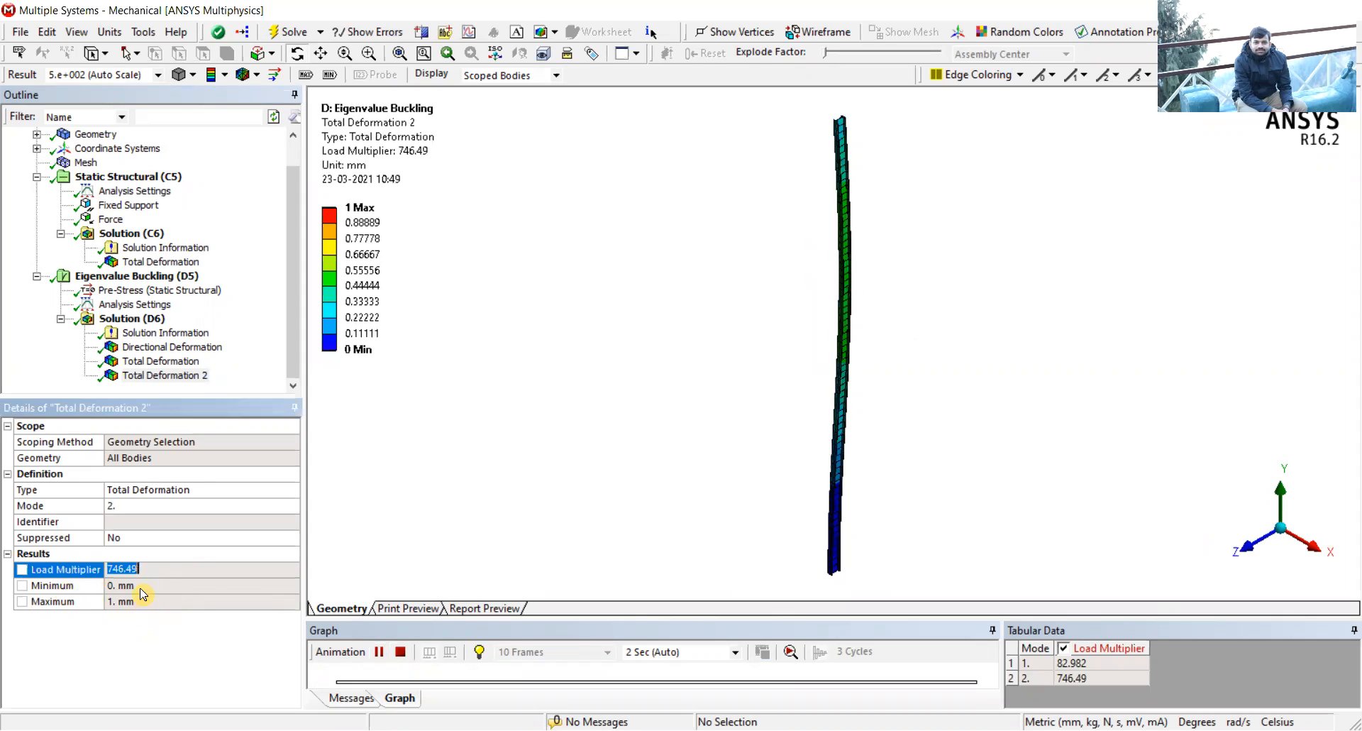
click(164, 675)
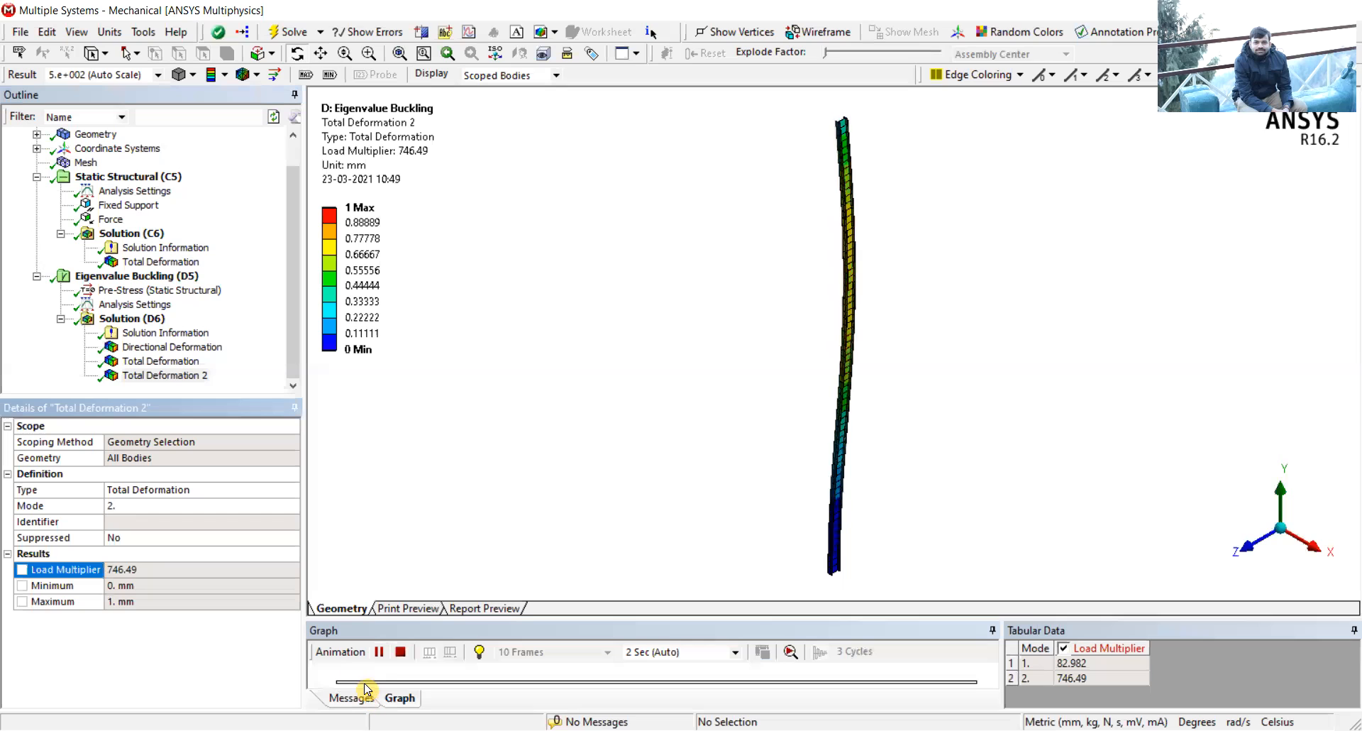
click(379, 651)
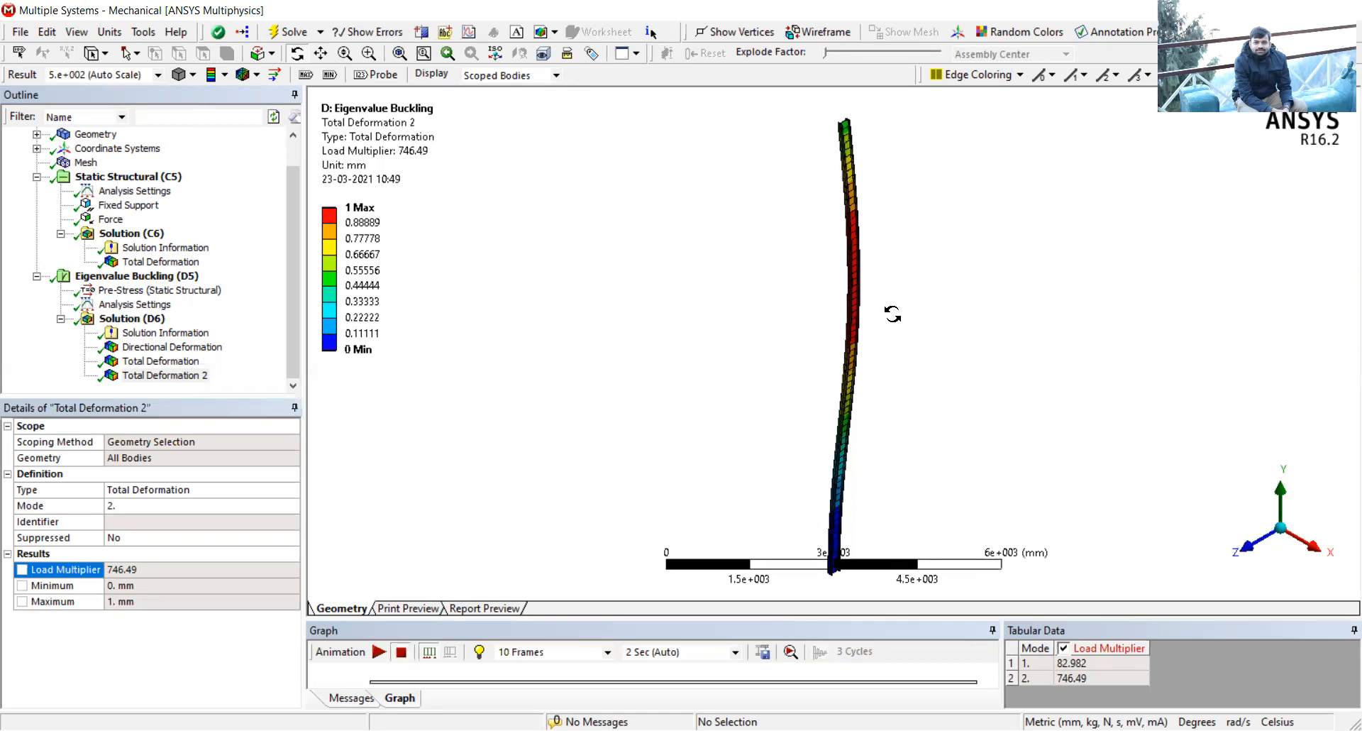
drag(911, 333, 993, 325)
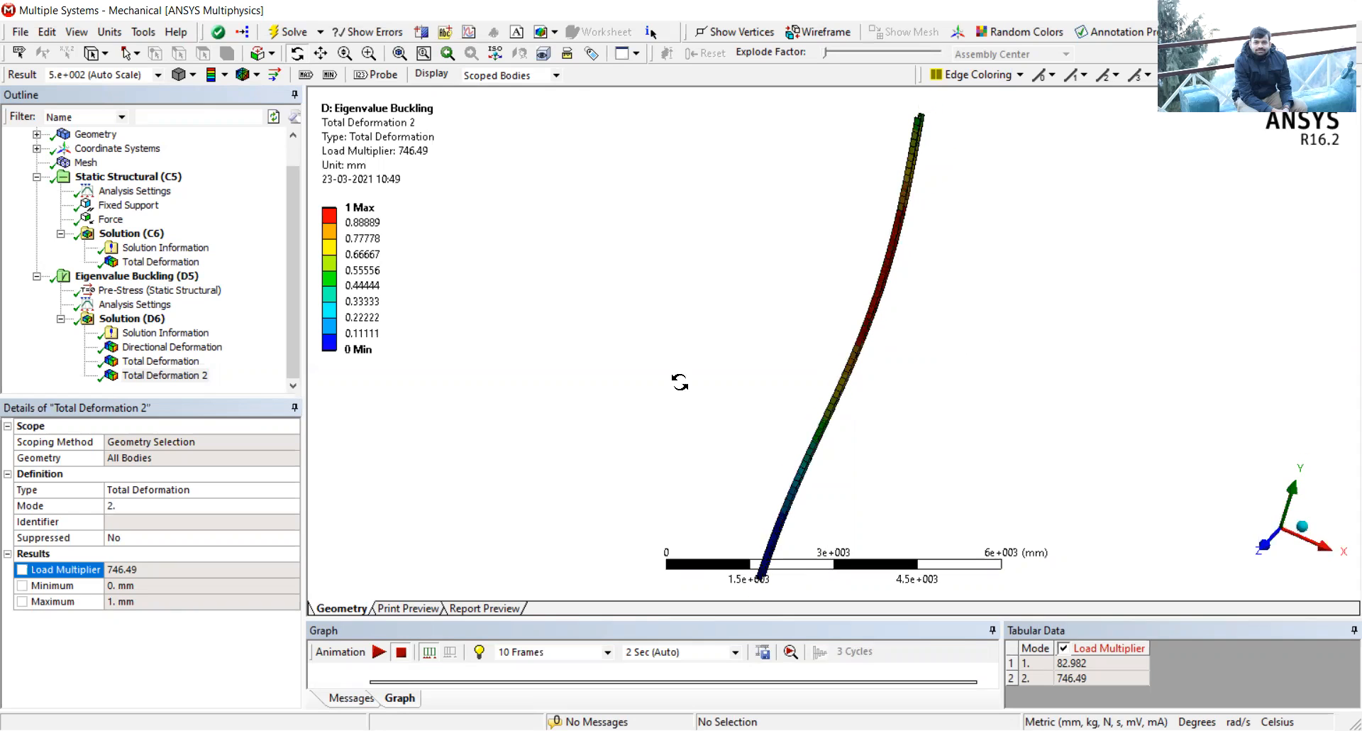
- Display the mode 1 Total Deformation and examine its animation in isometric view and along the X, Z and Y axes
click(167, 360)
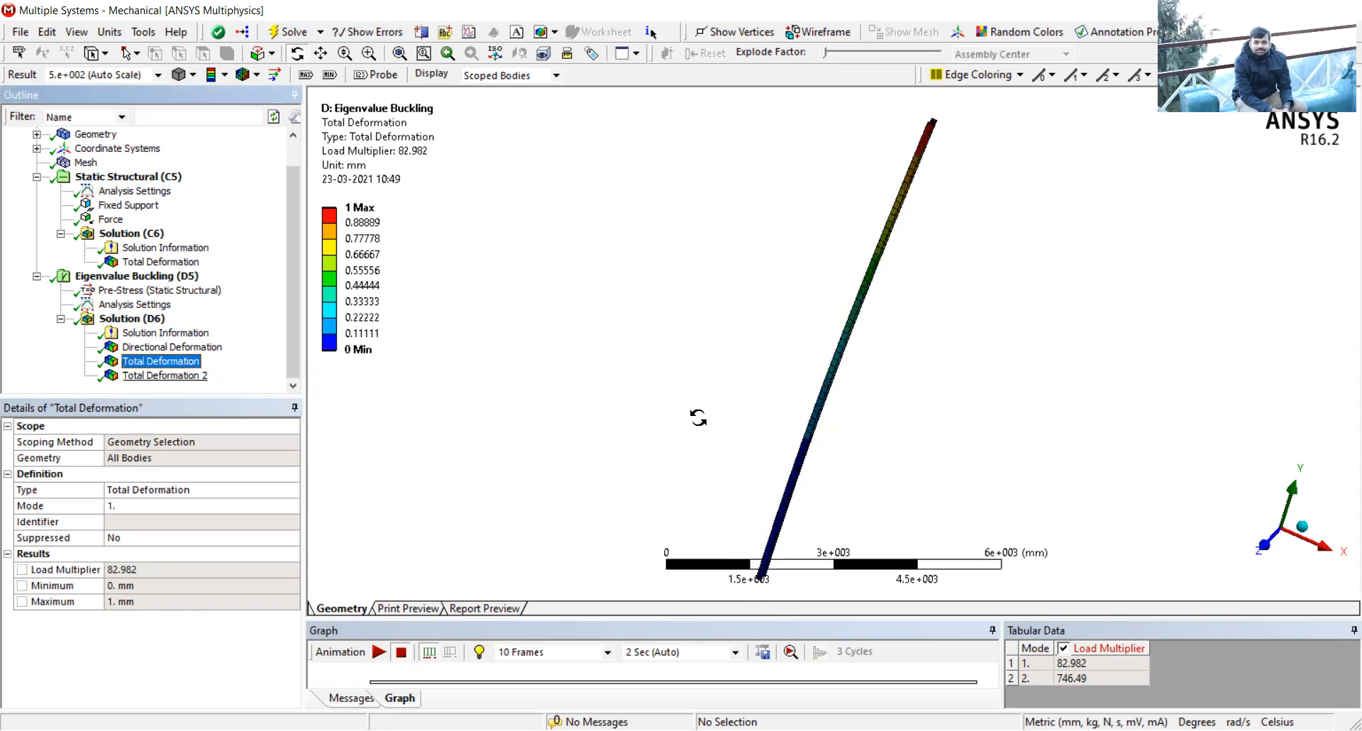
click(1302, 527)
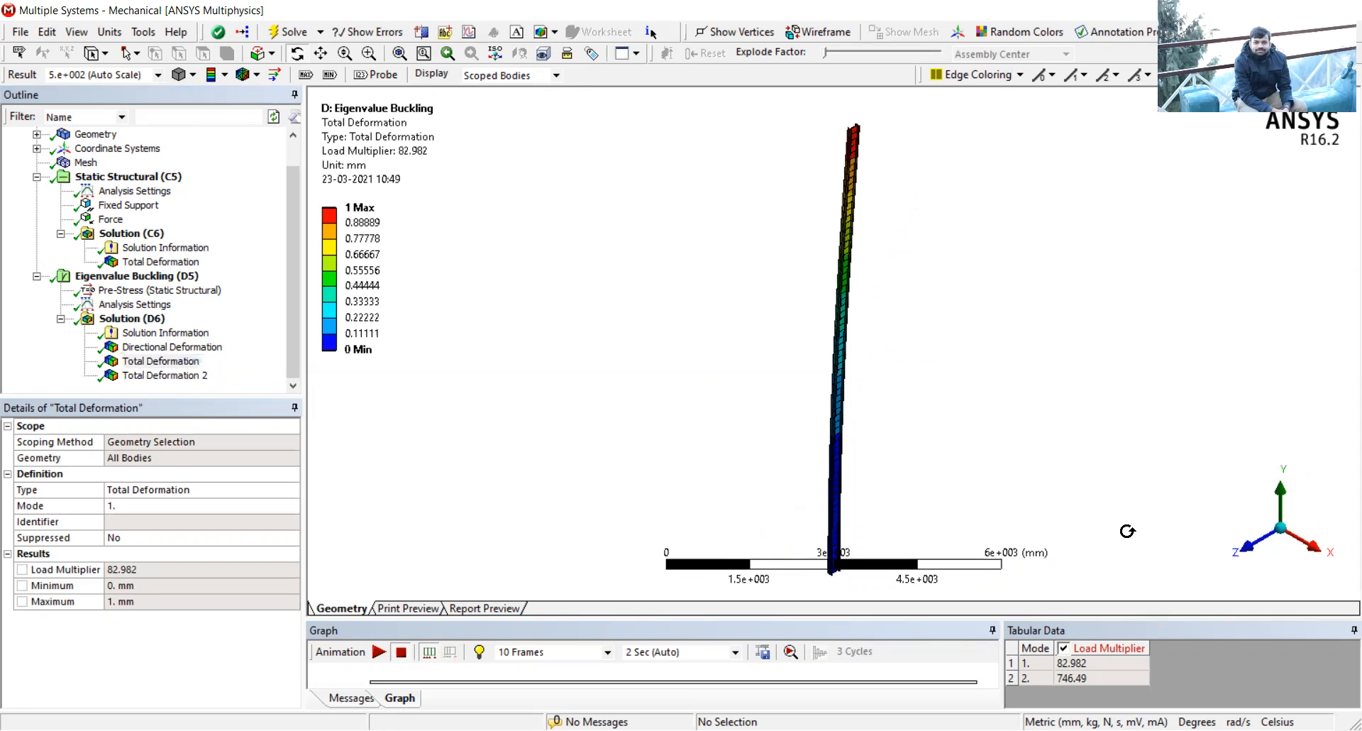
click(380, 652)
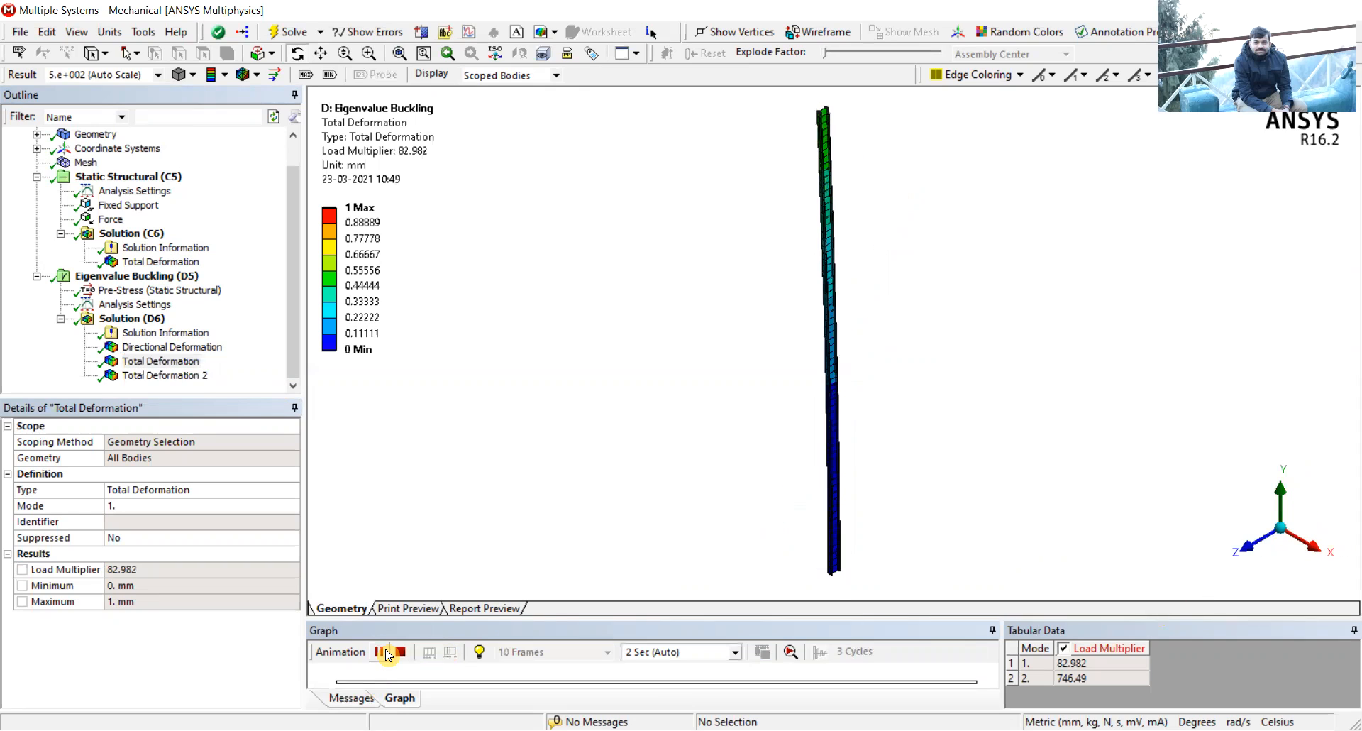
click(1321, 556)
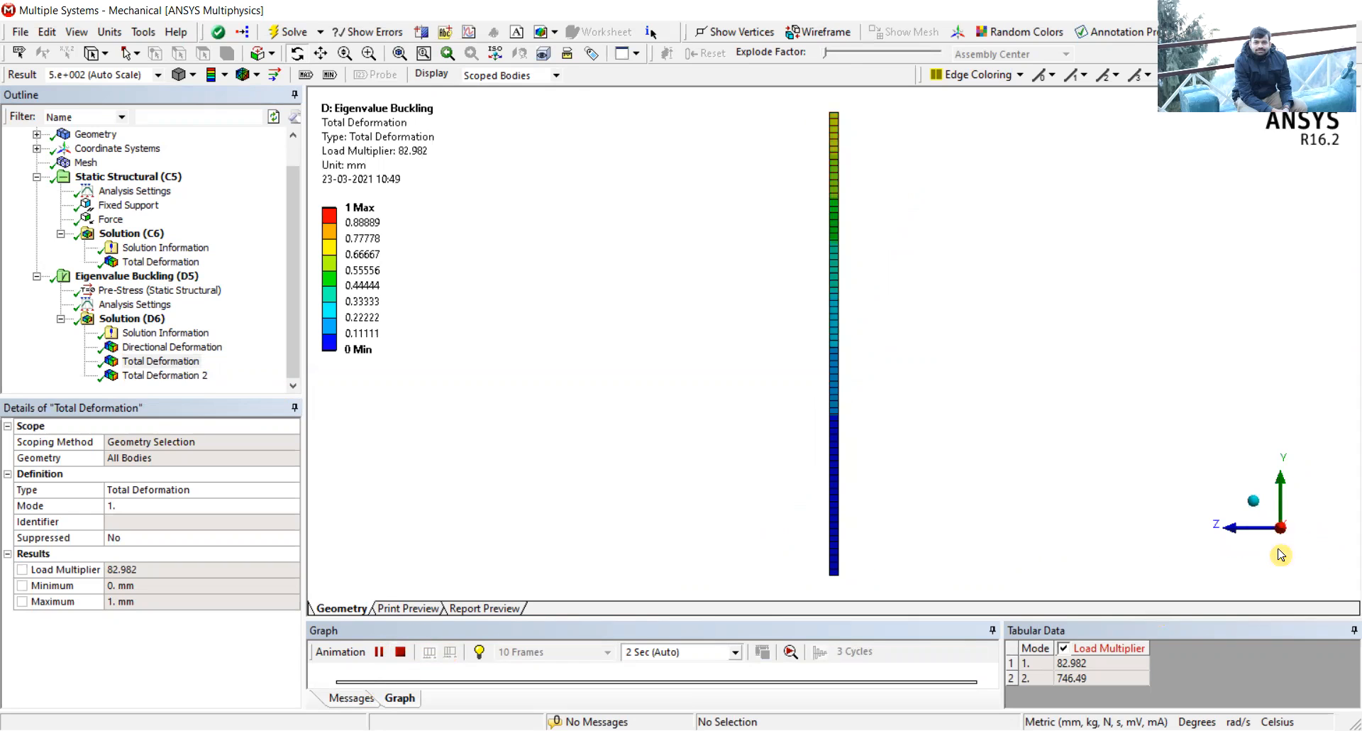
click(1248, 532)
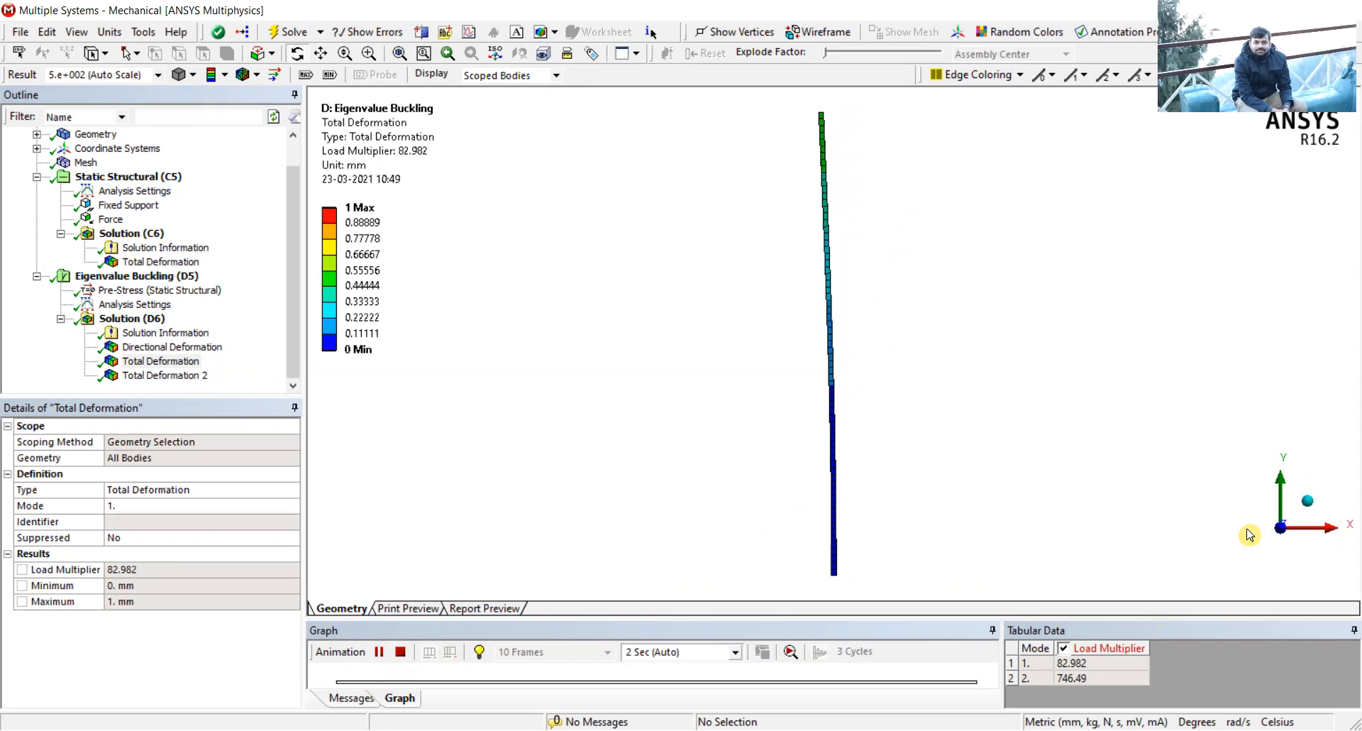
click(1283, 489)
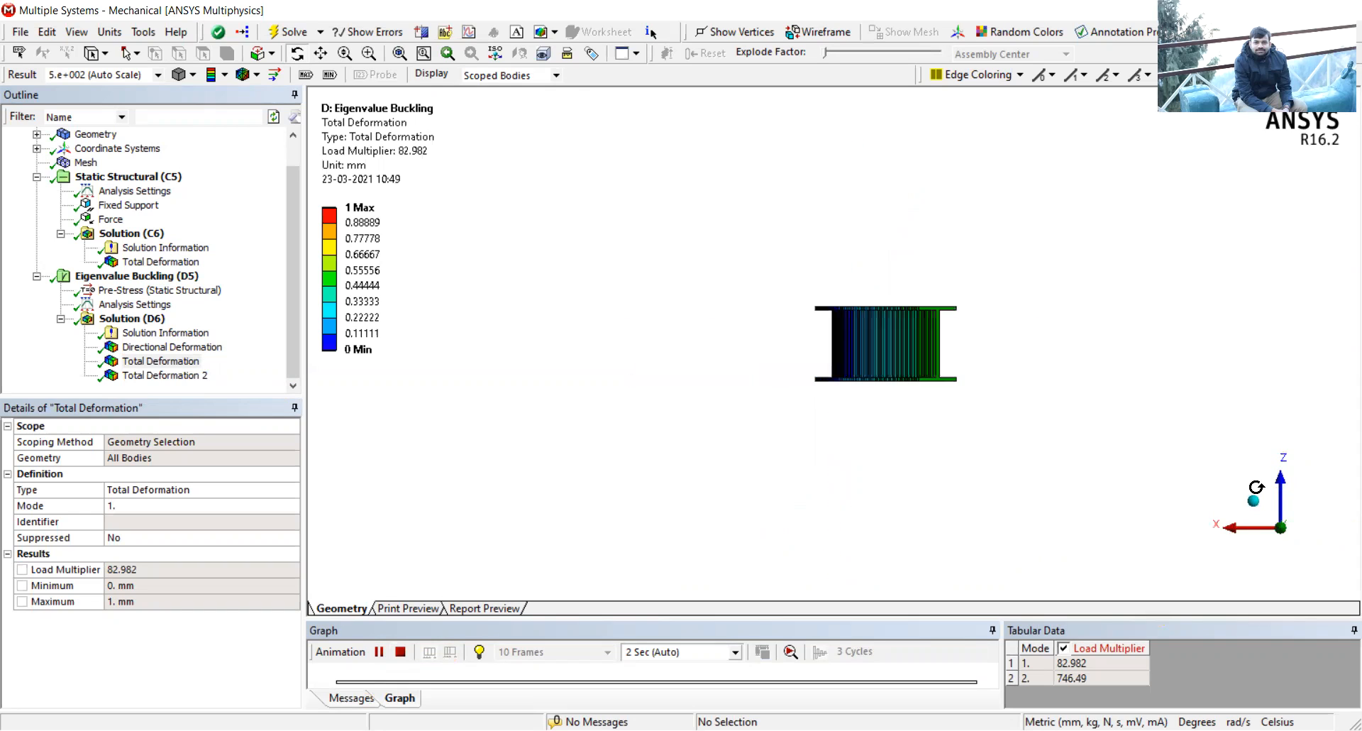
click(399, 652)
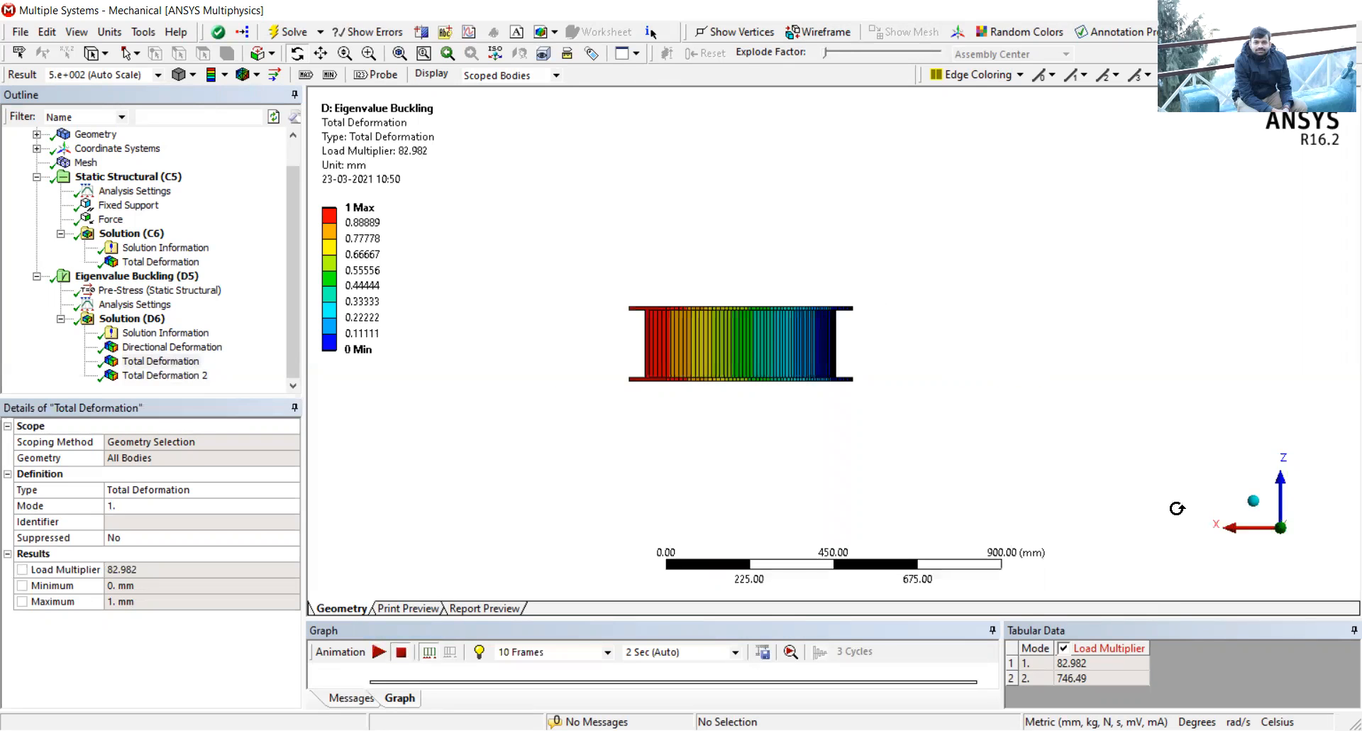
click(1254, 500)
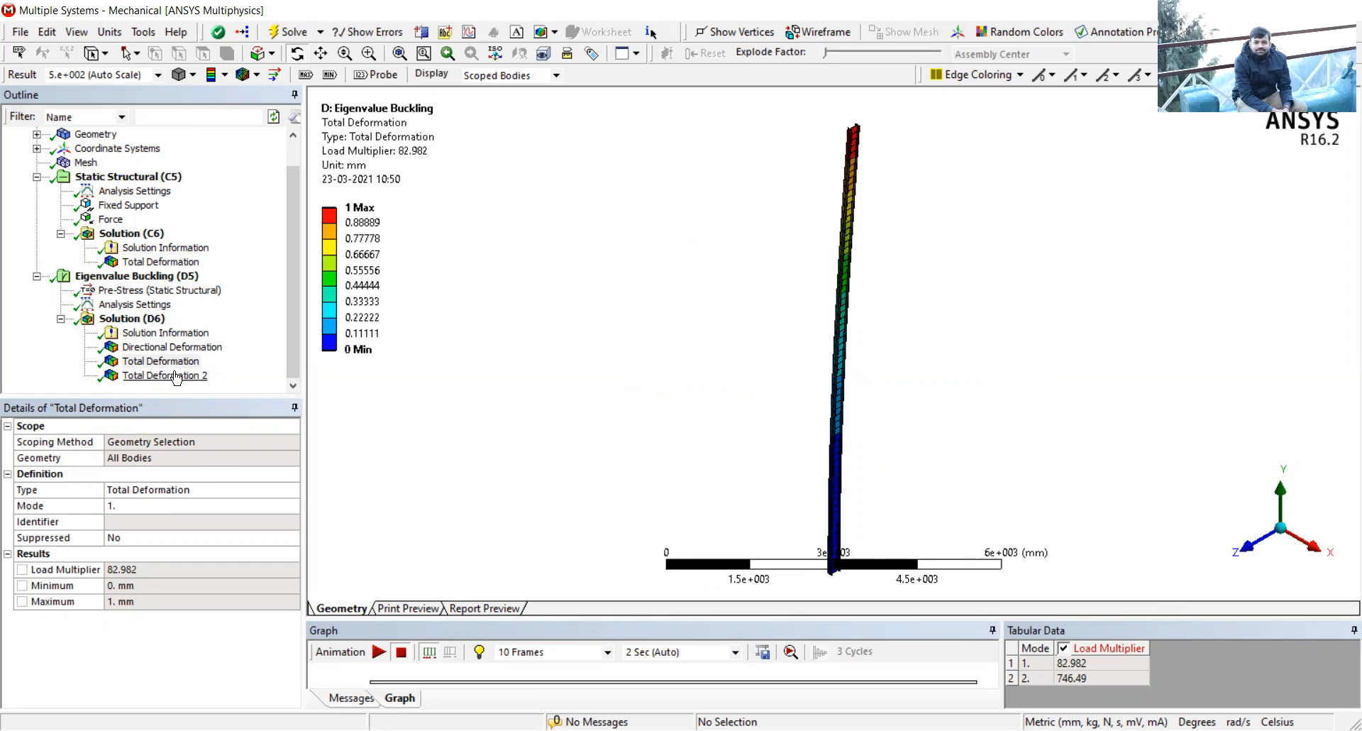
- Animate the mode 2 Total Deformation and examine it along the Z, X and Y axes and in isometric view
click(177, 377)
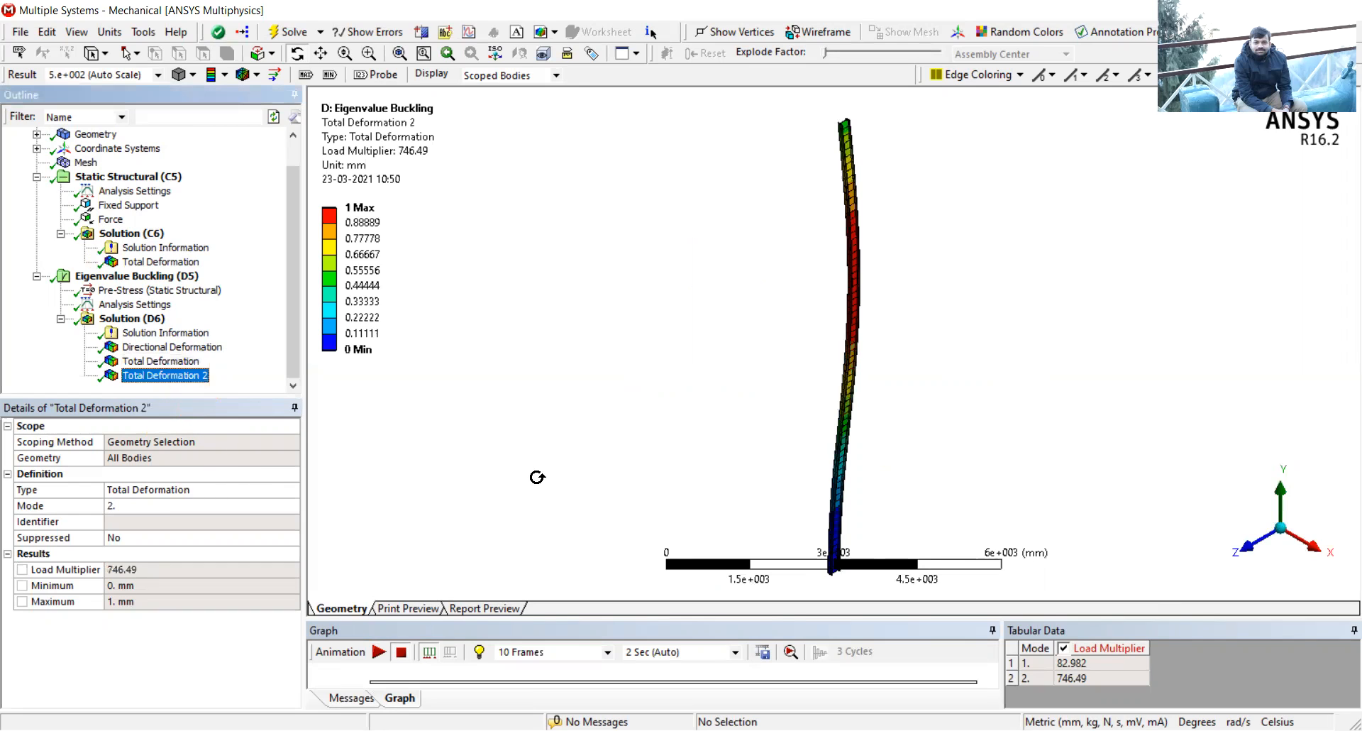
click(379, 652)
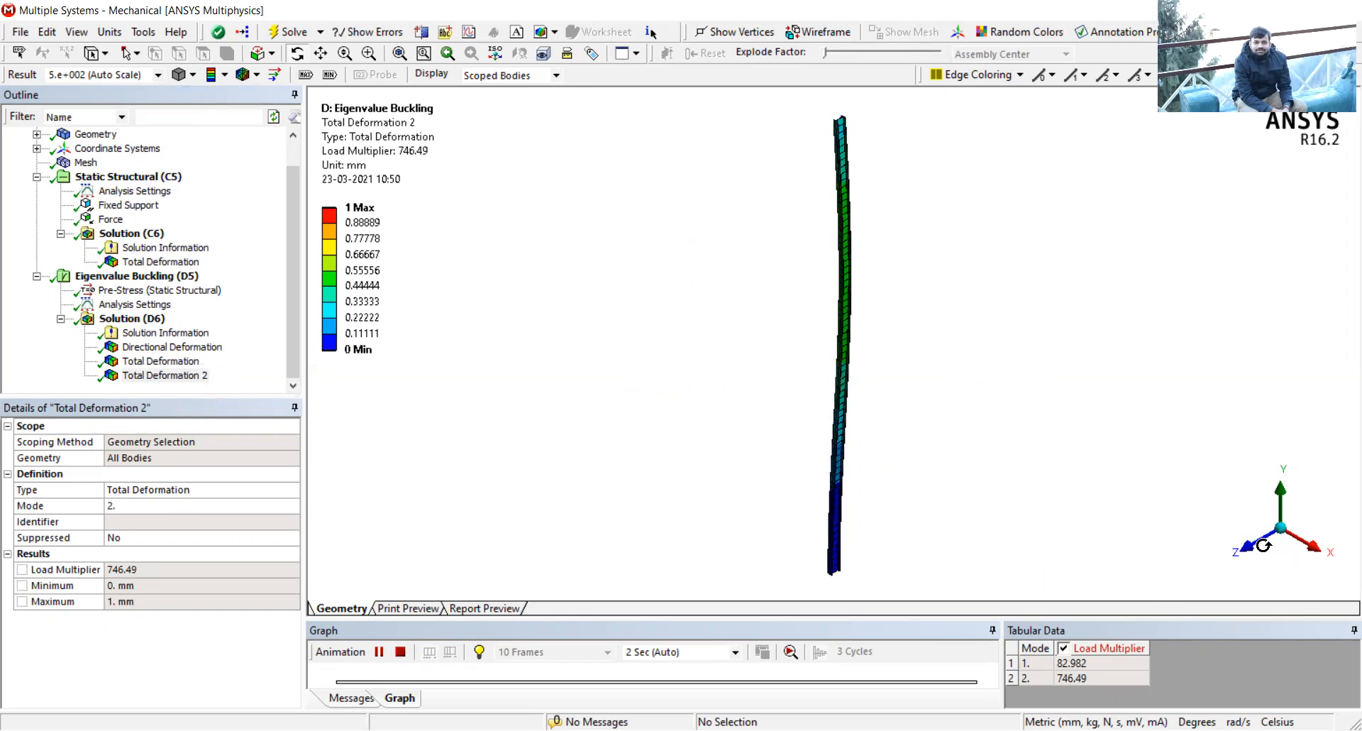
click(1260, 552)
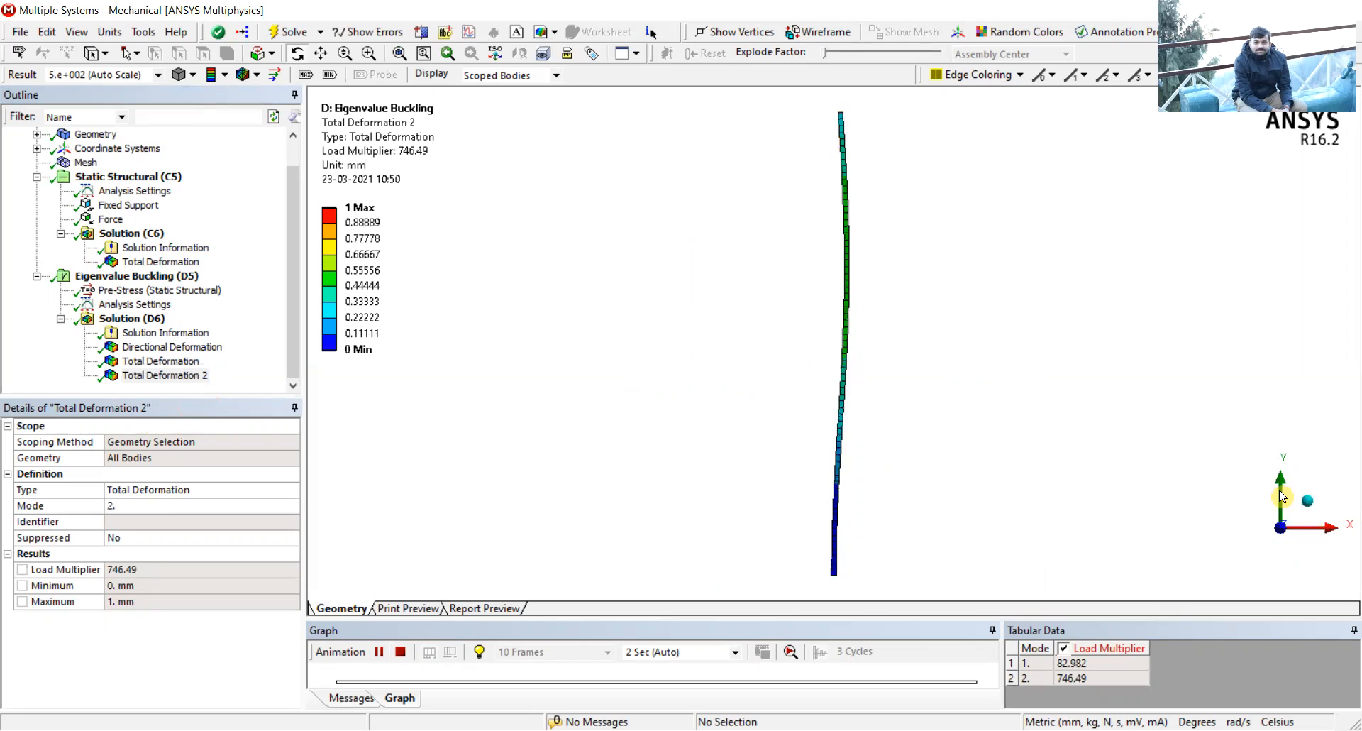
click(1318, 534)
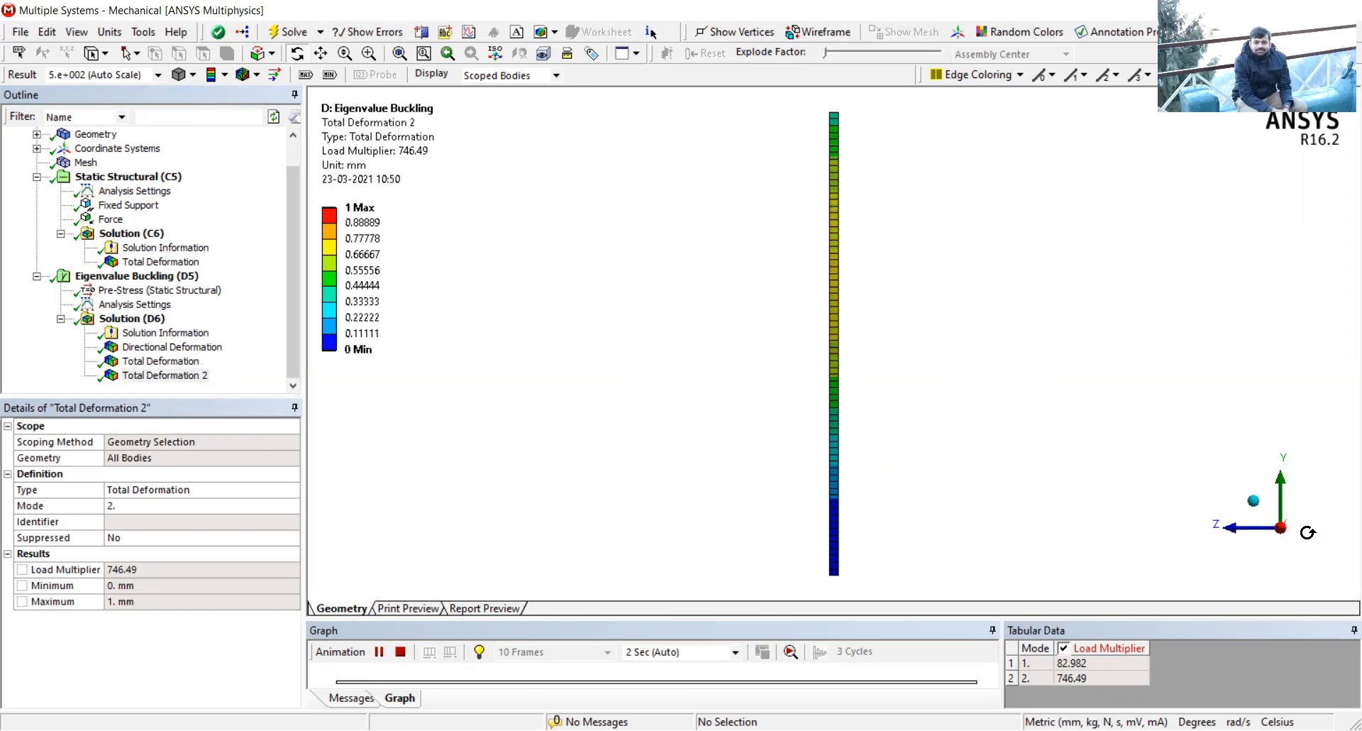
click(1281, 501)
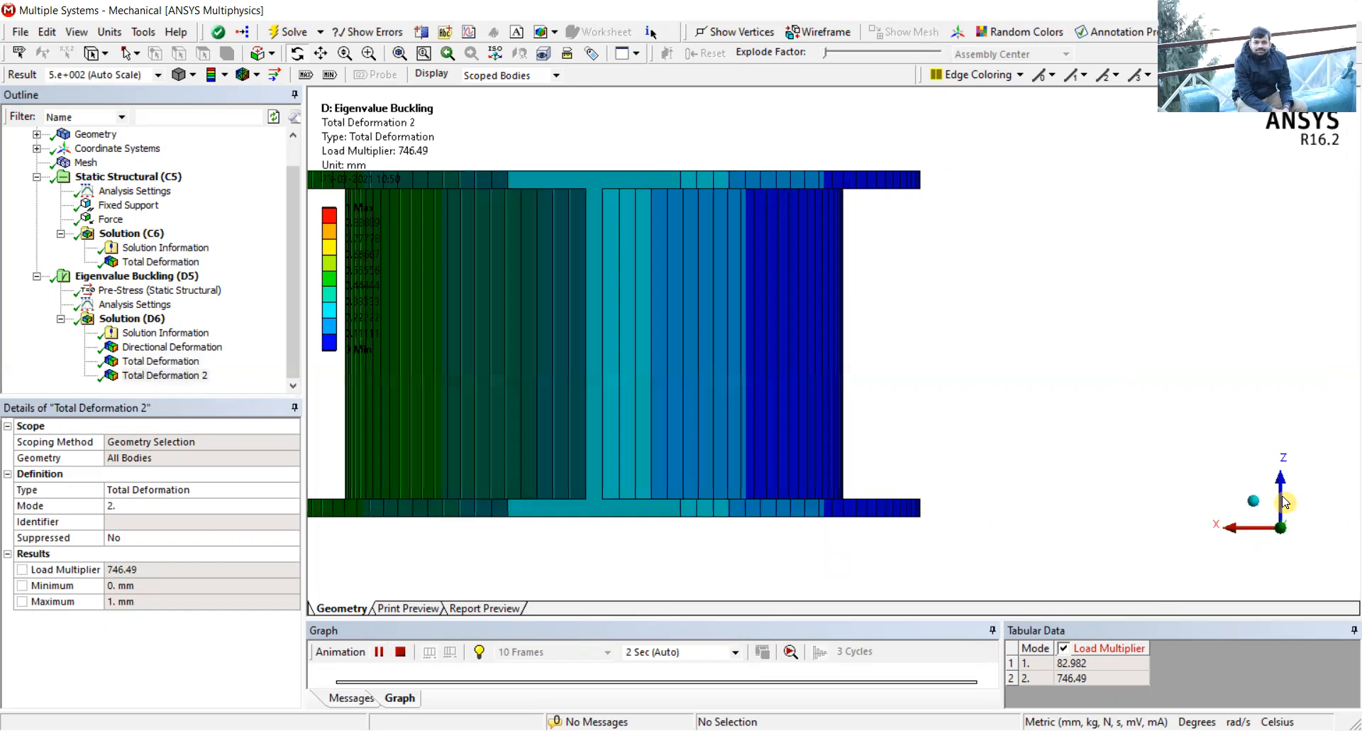
click(1254, 501)
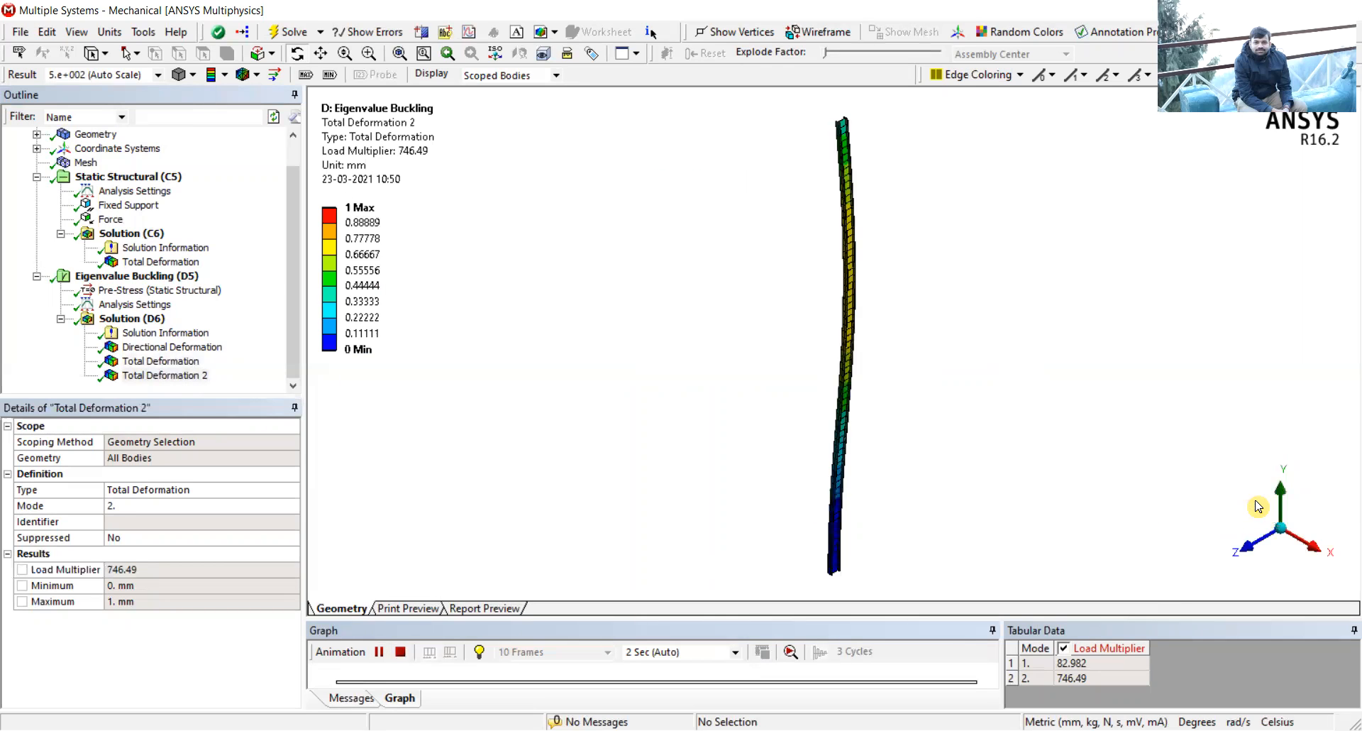